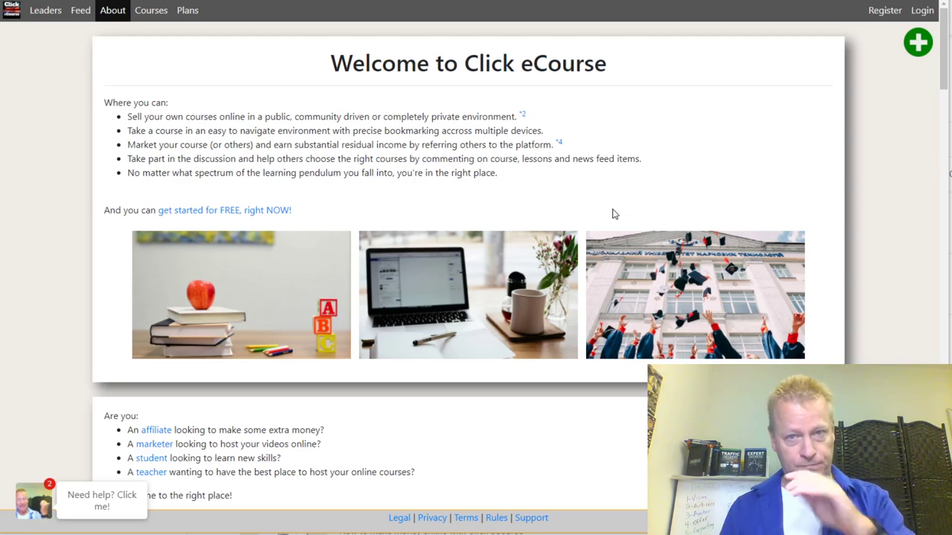
Step: Open the login form from the top bar of the Welcome to Click eCourse page
{"action": "left_click", "coordinate": [920, 10]}
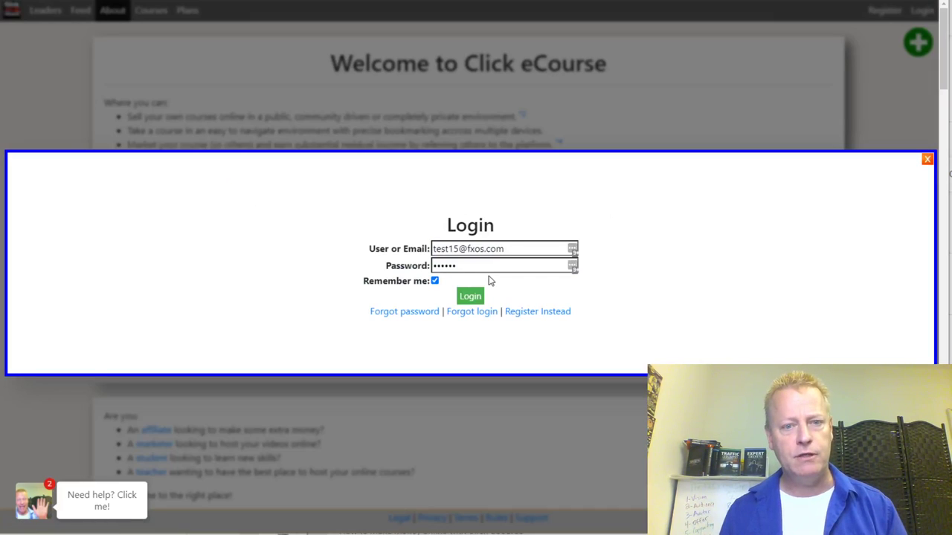
Step: Log in with the browser's saved account e-mail and password
{"action": "left_click", "coordinate": [569, 249]}
{"action": "type", "text": "jean"}
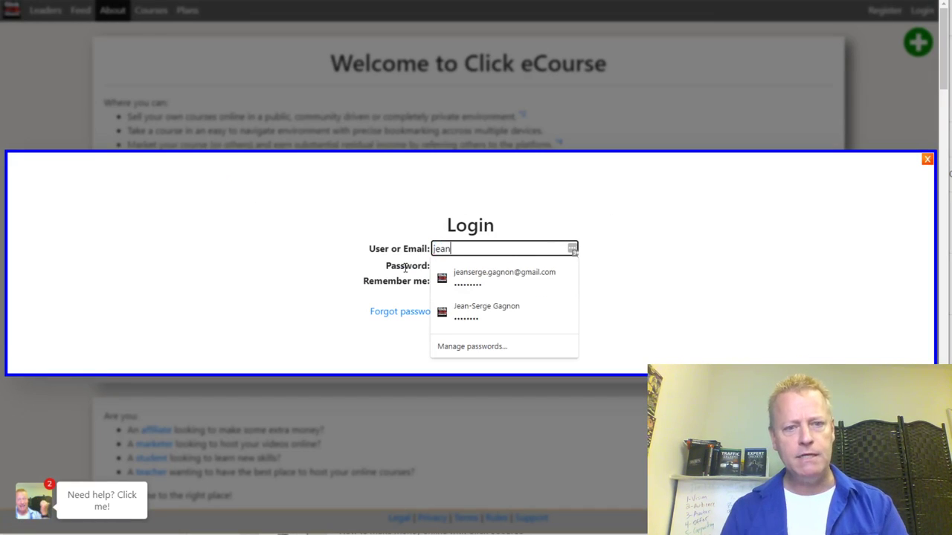
{"action": "left_click", "coordinate": [472, 275]}
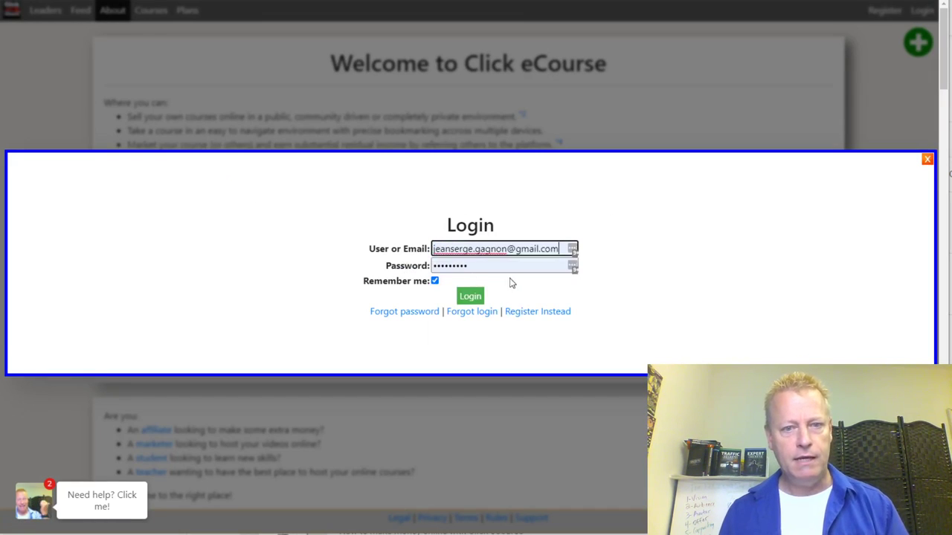
{"action": "left_click", "coordinate": [470, 295]}
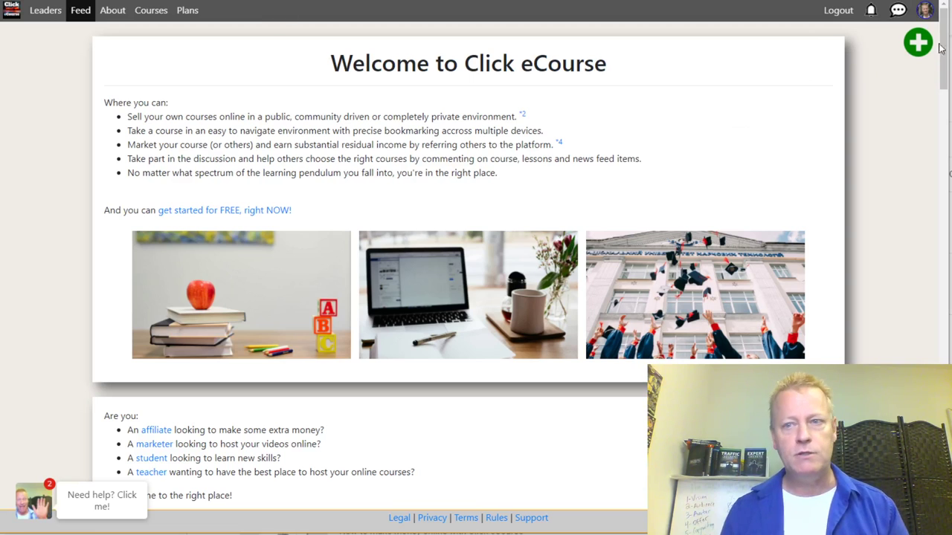
Step: Start a new course from the green plus menu and the Courses page's 'create a NEW course now!' link
{"action": "mouse_move", "coordinate": [928, 46]}
{"action": "left_click", "coordinate": [905, 68]}
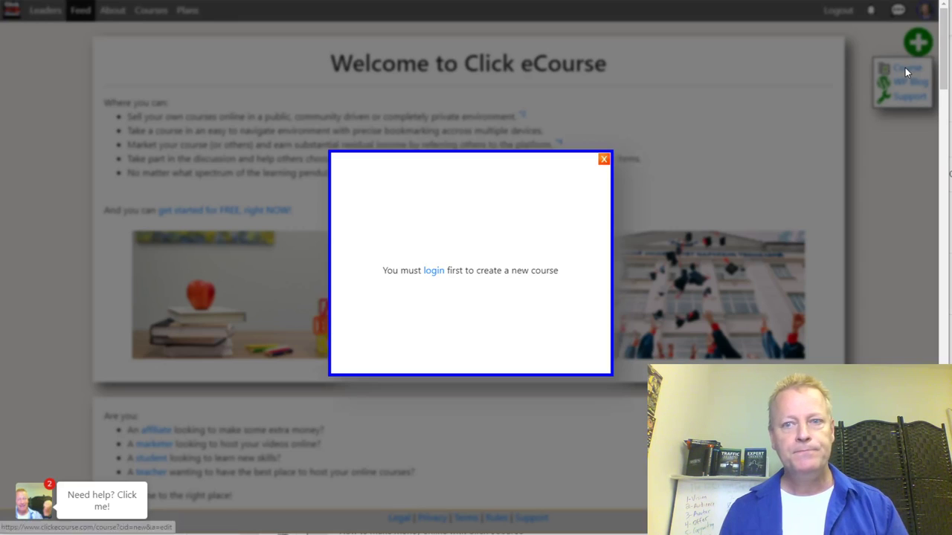
{"action": "left_click", "coordinate": [604, 159]}
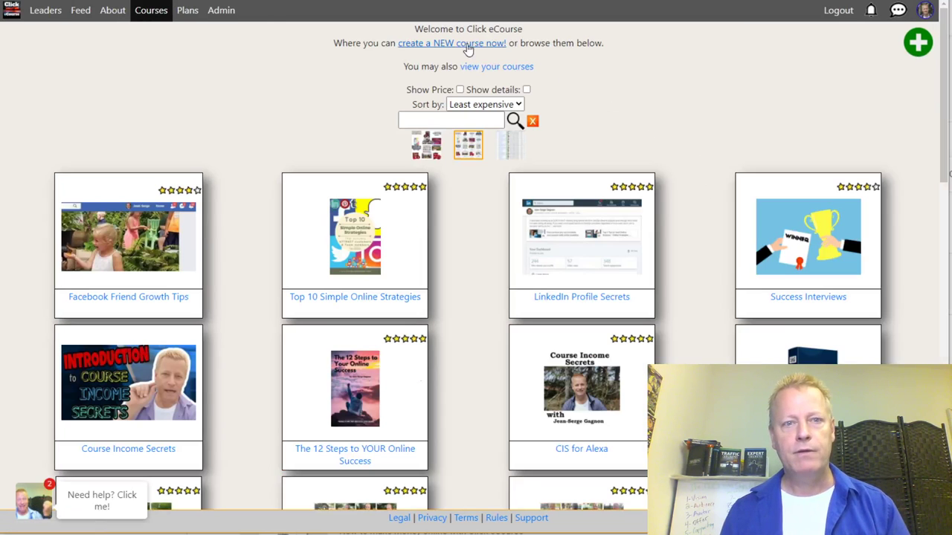
{"action": "left_click", "coordinate": [457, 44]}
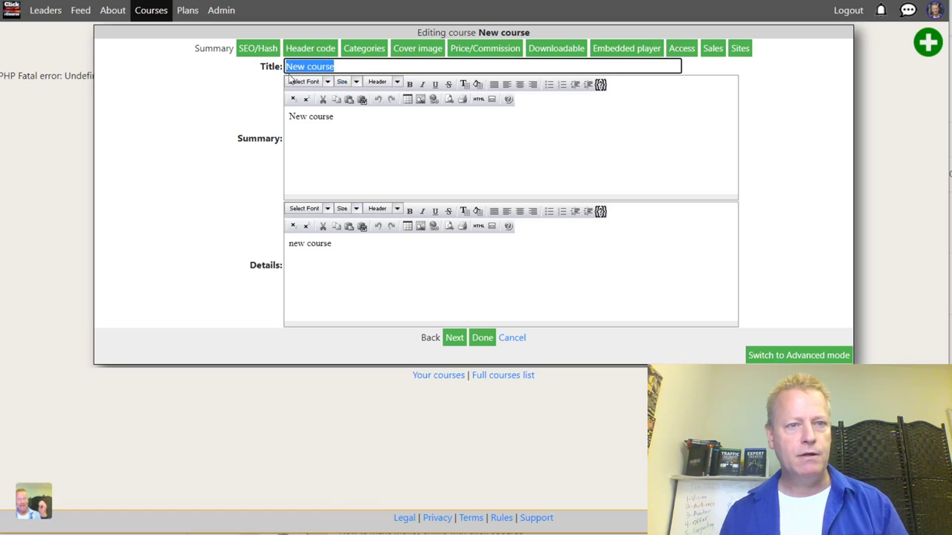
Step: Title the course 'Creating your First Couse' and summarize it as creating an account and course
{"action": "key", "text": "BackSpace"}
{"action": "type", "text": "Creating yor "}
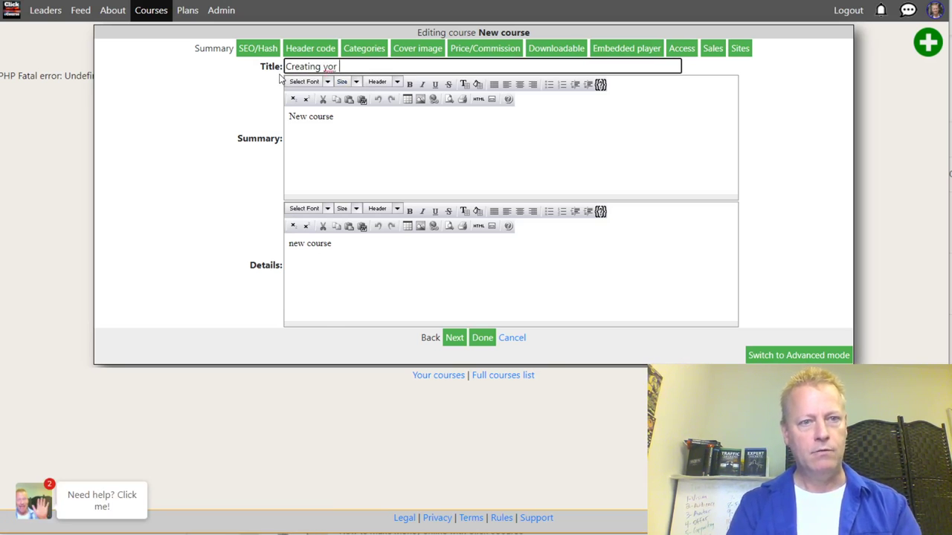
{"action": "type", "text": "ur First Cou"}
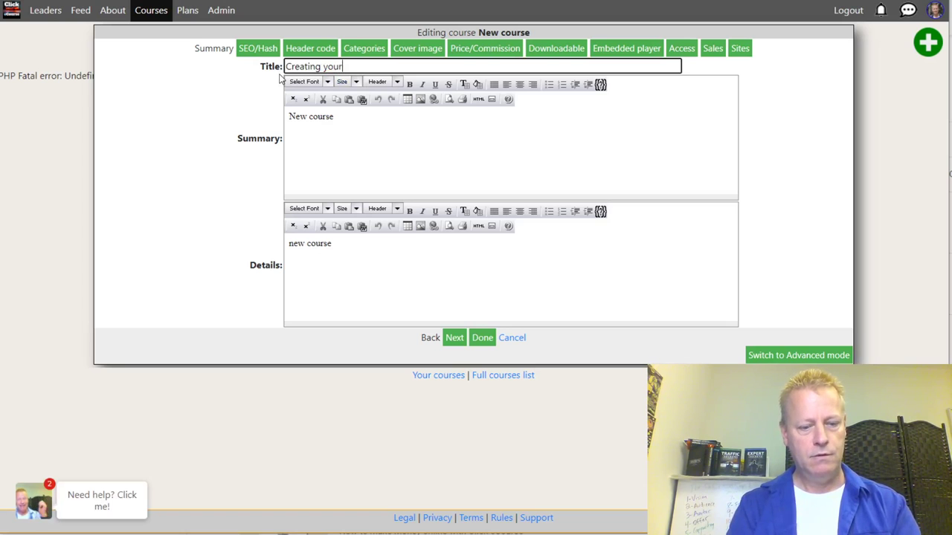
{"action": "type", "text": "se"}
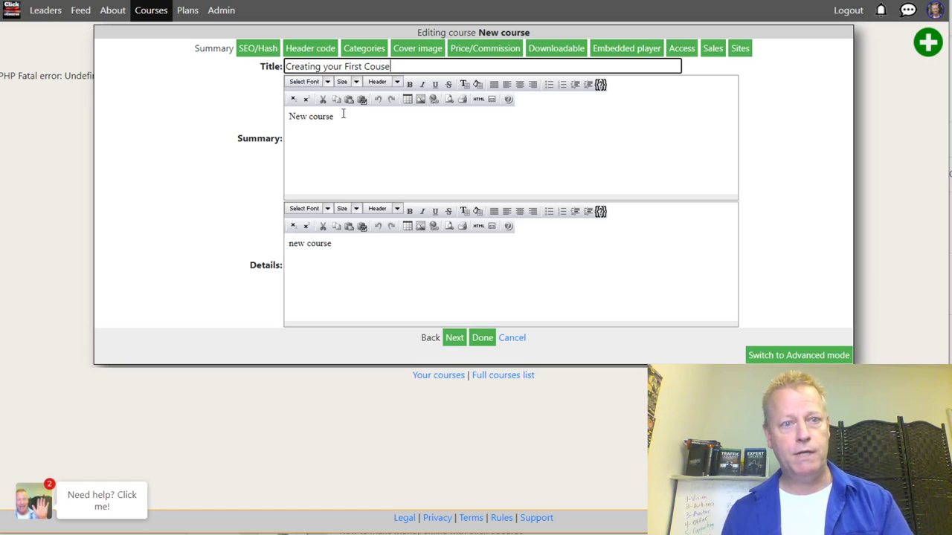
{"action": "left_click_drag", "start_coordinate": [340, 115], "coordinate": [271, 128]}
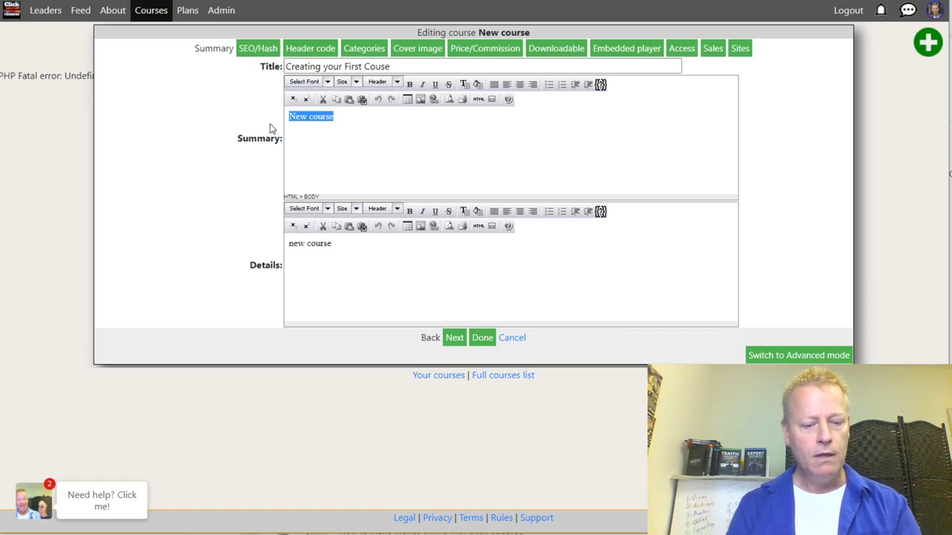
{"action": "type", "text": "Learn the steps to createing"}
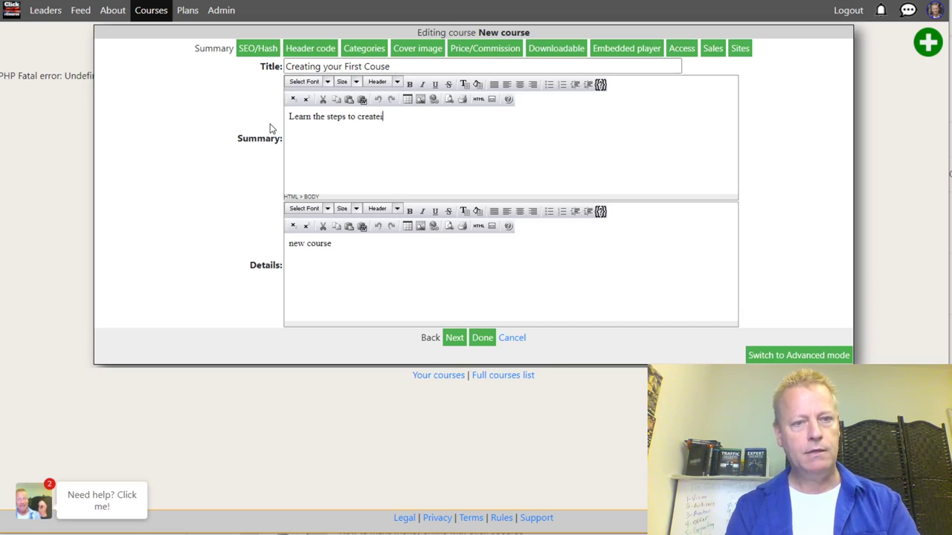
{"action": "key", "text": "BackSpace"}
{"action": "key", "text": "BackSpace"}
{"action": "key", "text": "BackSpace"}
{"action": "key", "text": "BackSpace"}
{"action": "key", "text": "BackSpace"}
{"action": "type", "text": "ing and "}
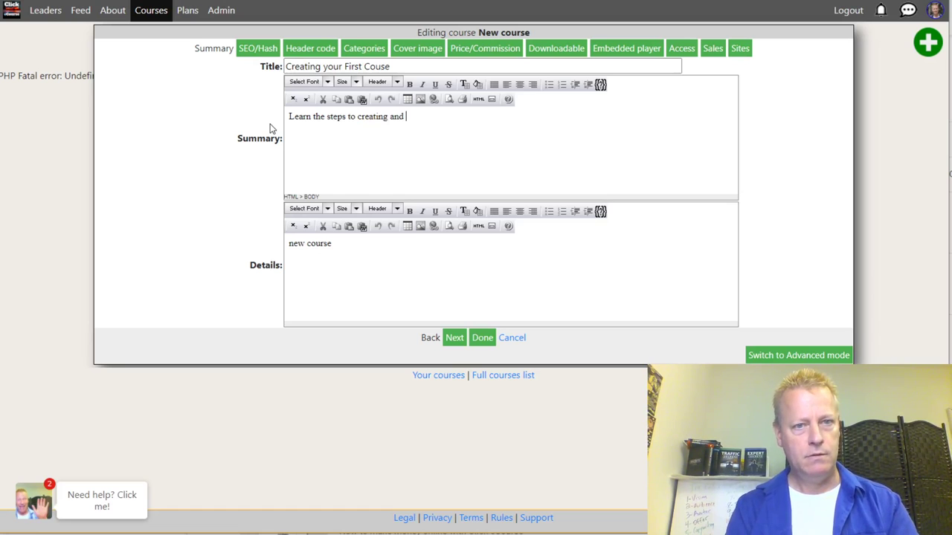
{"action": "type", "text": "accaccount and "}
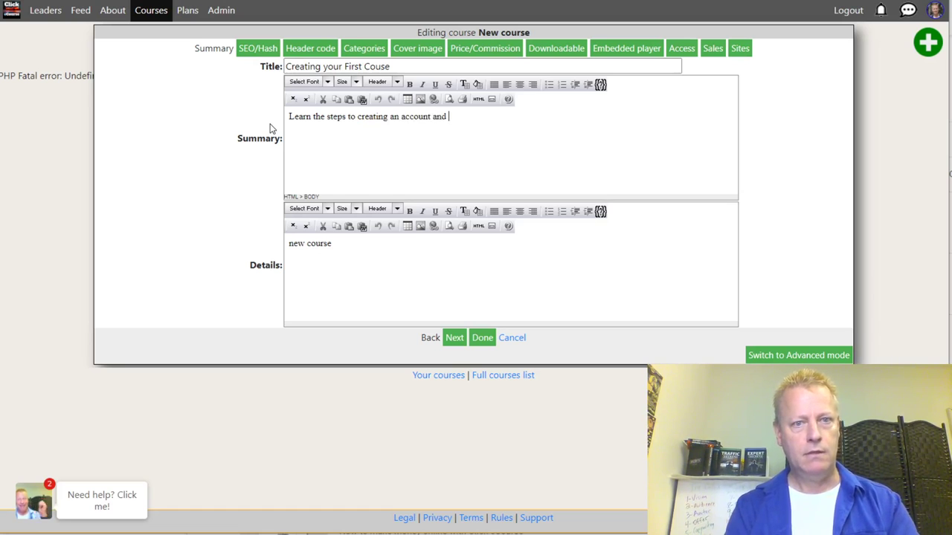
{"action": "type", "text": "a course on Clic"}
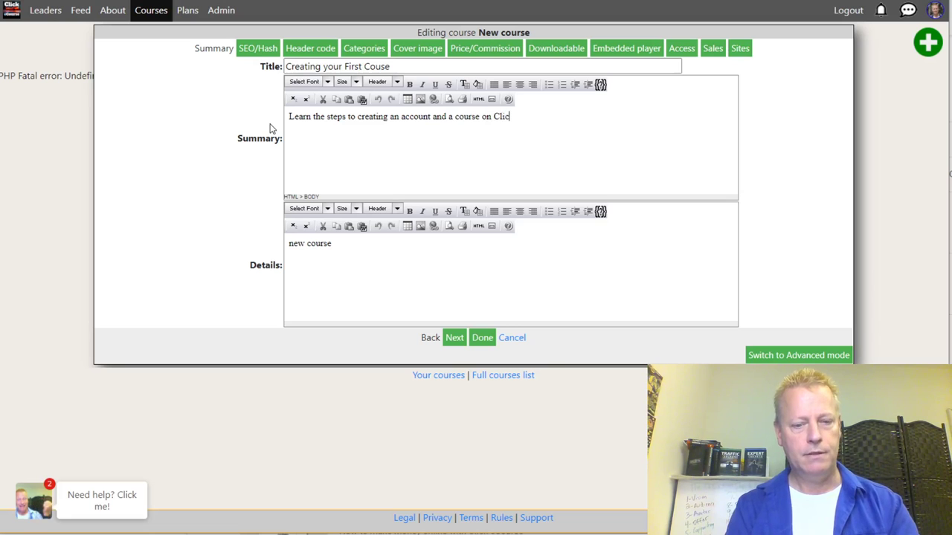
{"action": "type", "text": "k eCourse"}
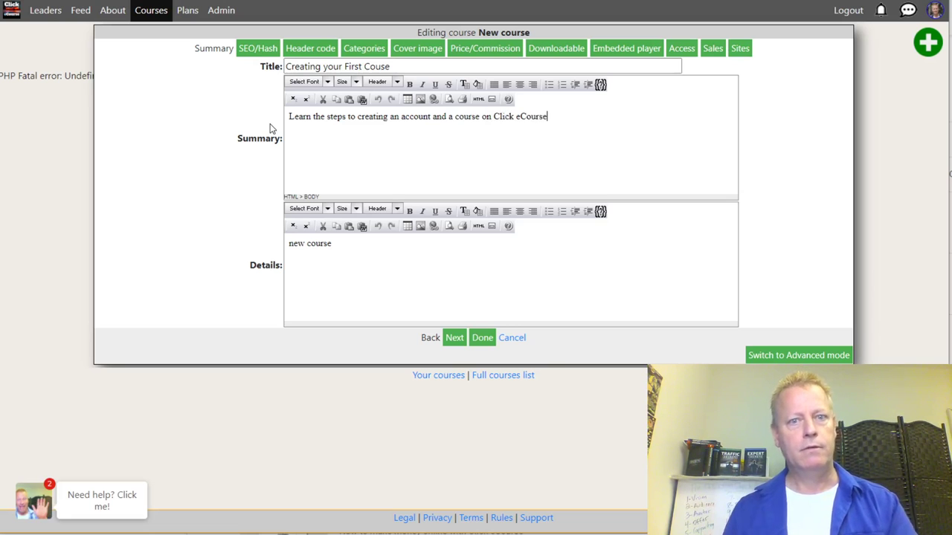
{"action": "left_click_drag", "start_coordinate": [342, 248], "coordinate": [262, 260]}
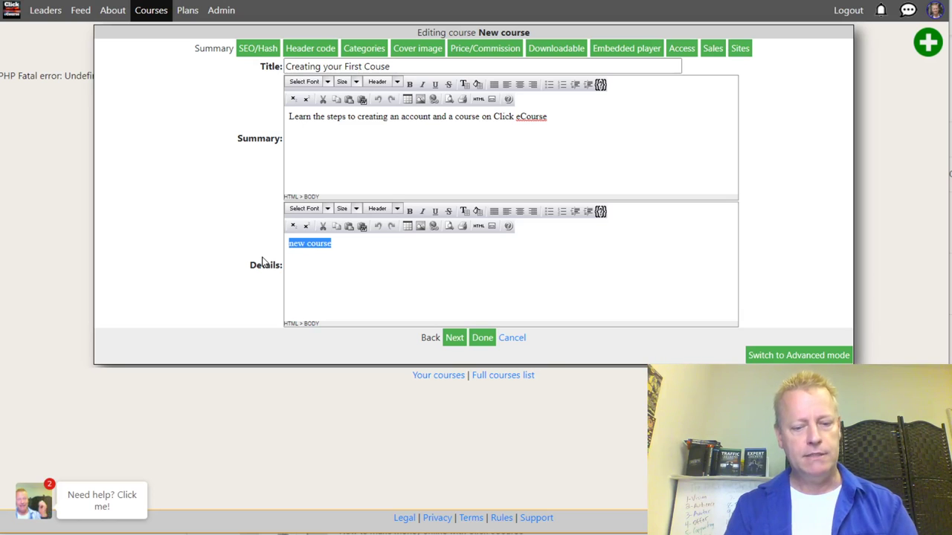
Step: Write course details about setting up an account and publishing lessons, then save with Done
{"action": "type", "text": "This"}
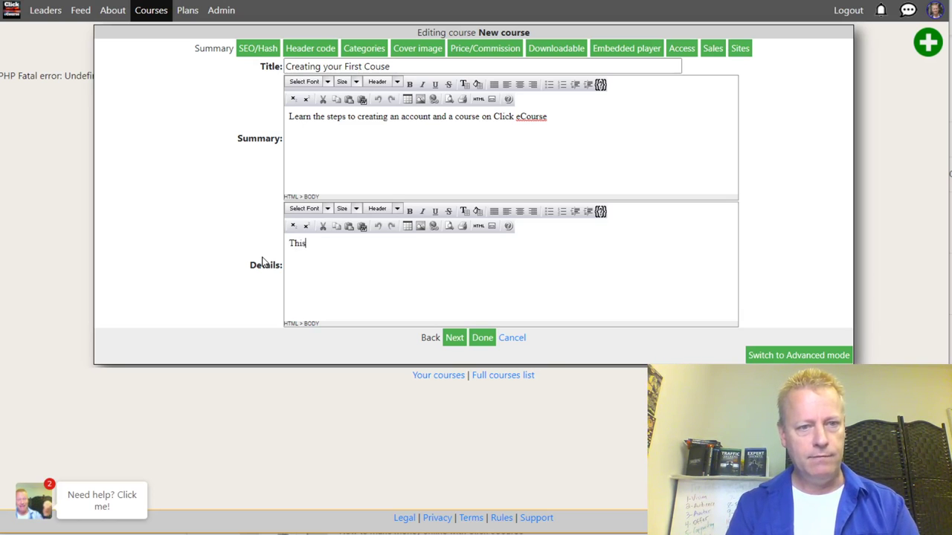
{"action": "type", "text": "To create"}
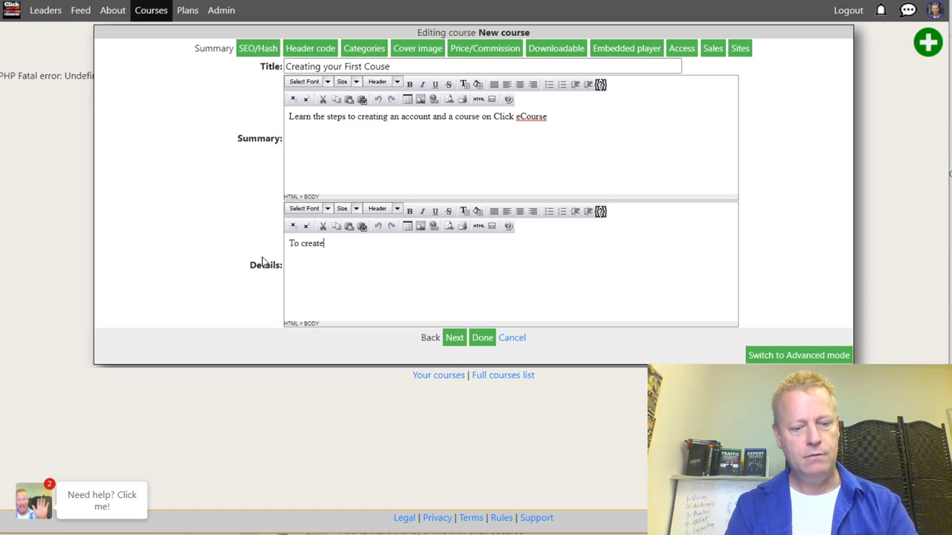
{"action": "type", "text": " a cours eon Cl"}
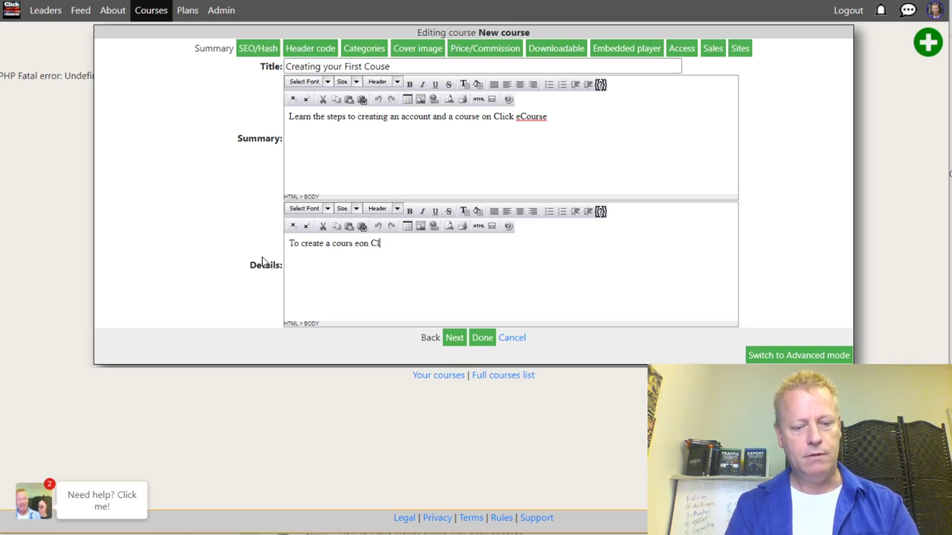
{"action": "type", "text": "ick eCourse"}
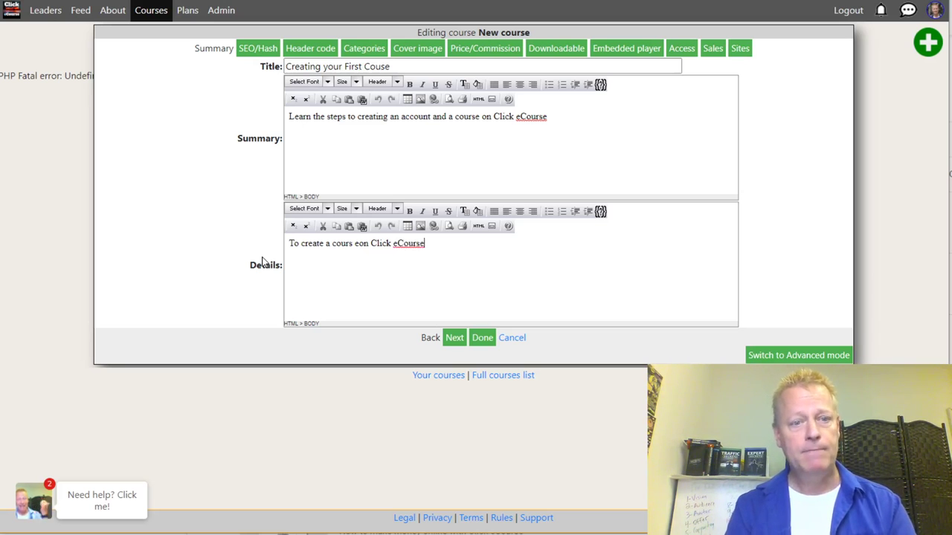
{"action": "left_click", "coordinate": [359, 244]}
{"action": "key", "text": "BackSpace"}
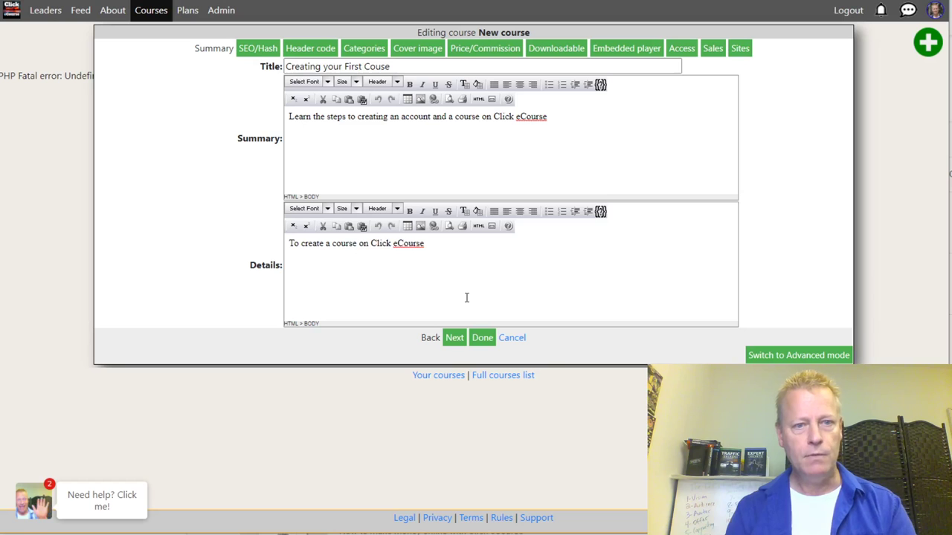
{"action": "type", "text": ", "}
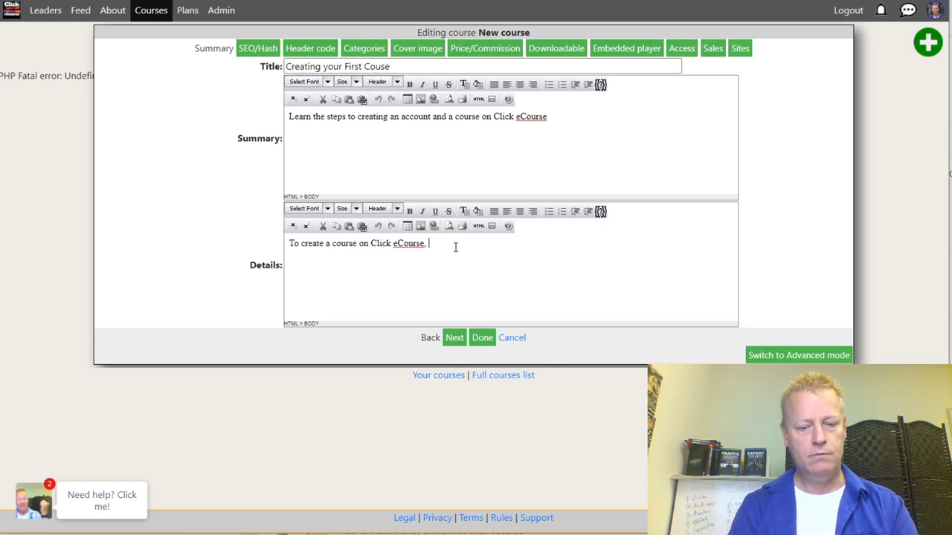
{"action": "type", "text": "you'll need to "}
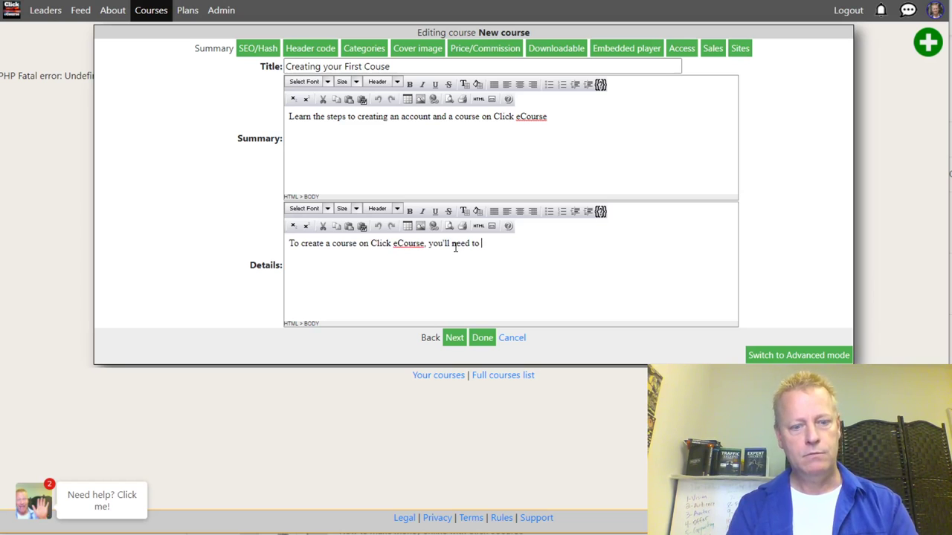
{"action": "type", "text": "setup"}
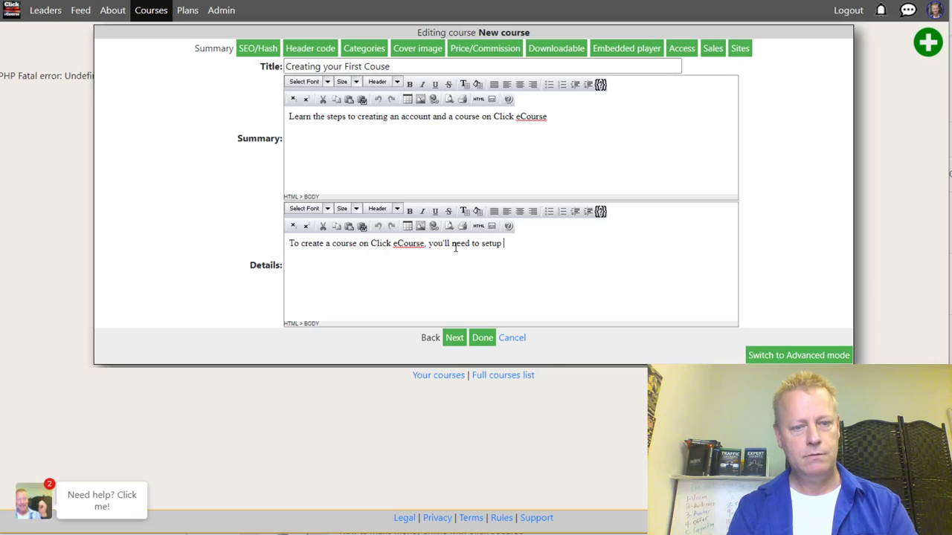
{"action": "type", "text": " an account and publish th"}
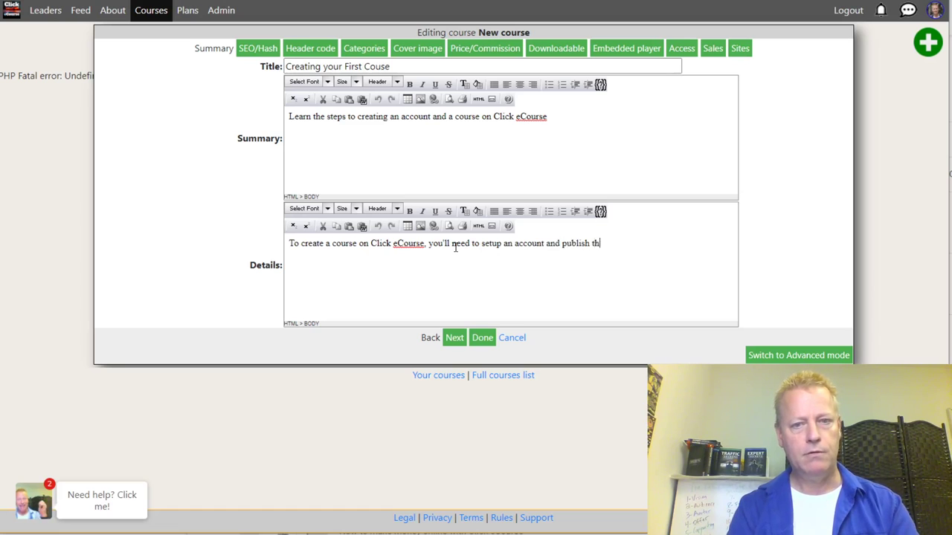
{"action": "type", "text": "e course less"}
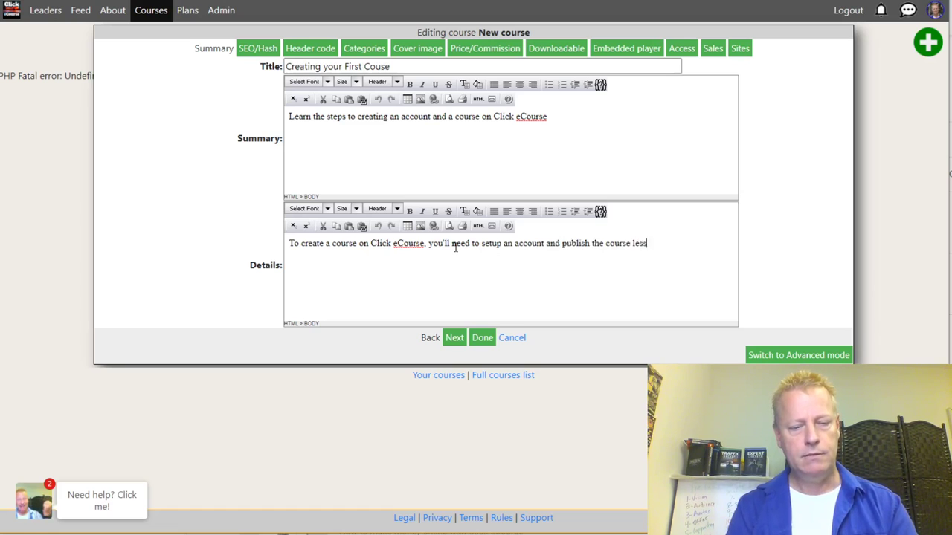
{"action": "type", "text": "ons and this simple "}
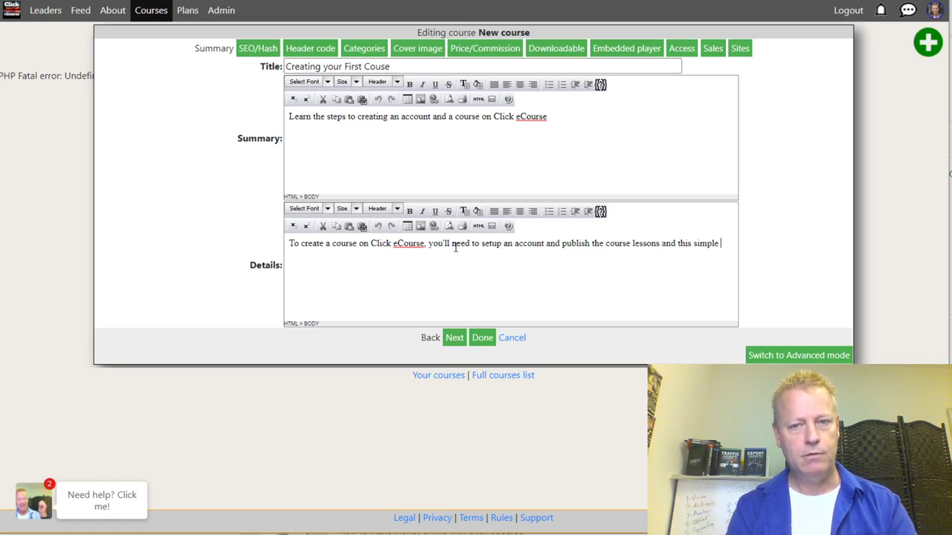
{"action": "type", "text": "course "}
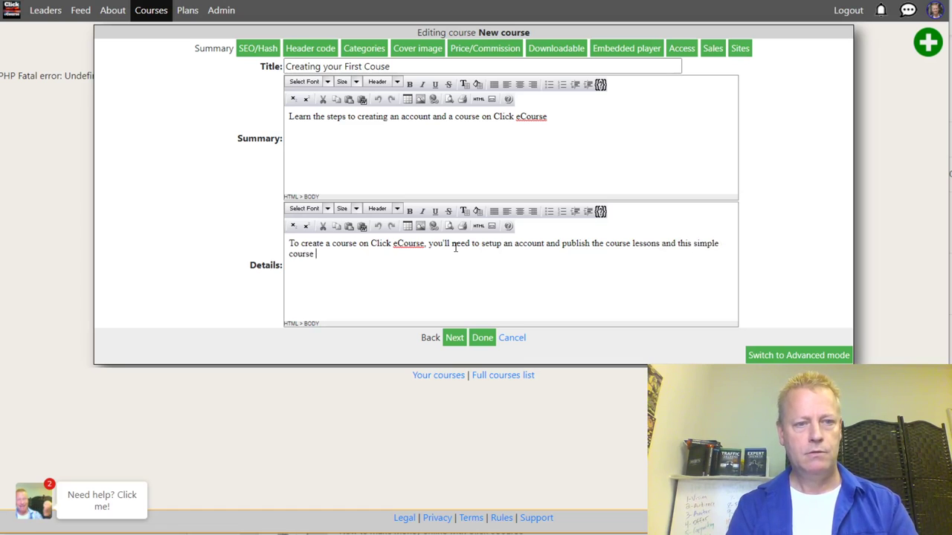
{"action": "type", "text": "shows you how"}
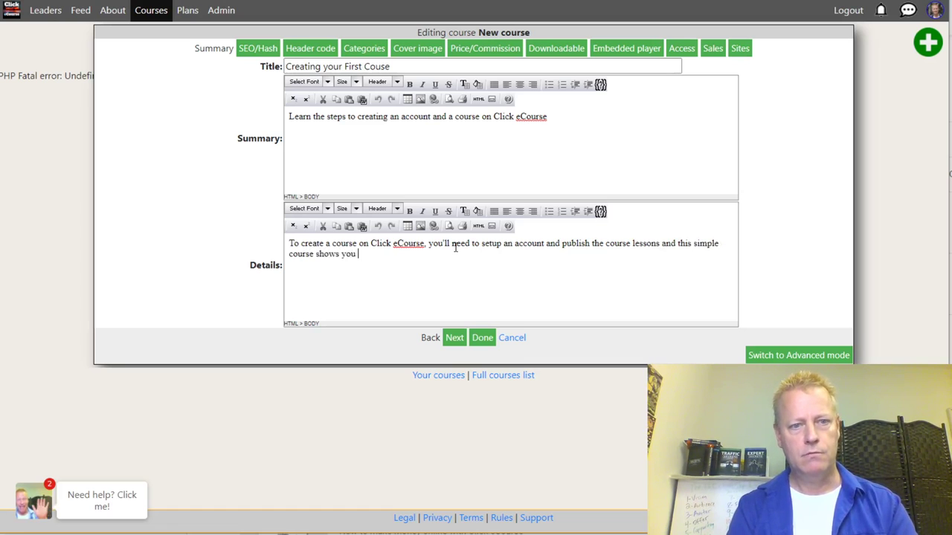
{"action": "left_click", "coordinate": [486, 336]}
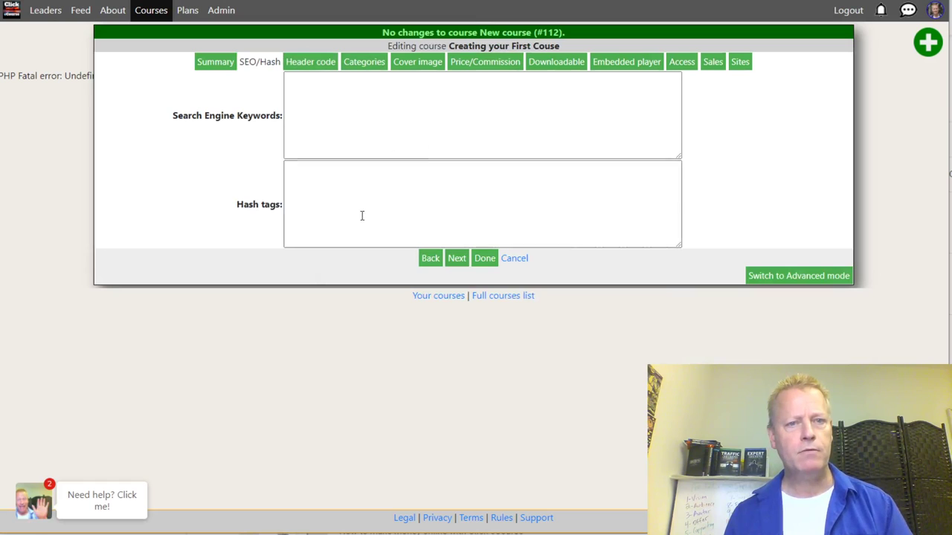
Step: Open the Cover image settings and the public course catalogue in a new tab
{"action": "left_click", "coordinate": [411, 63]}
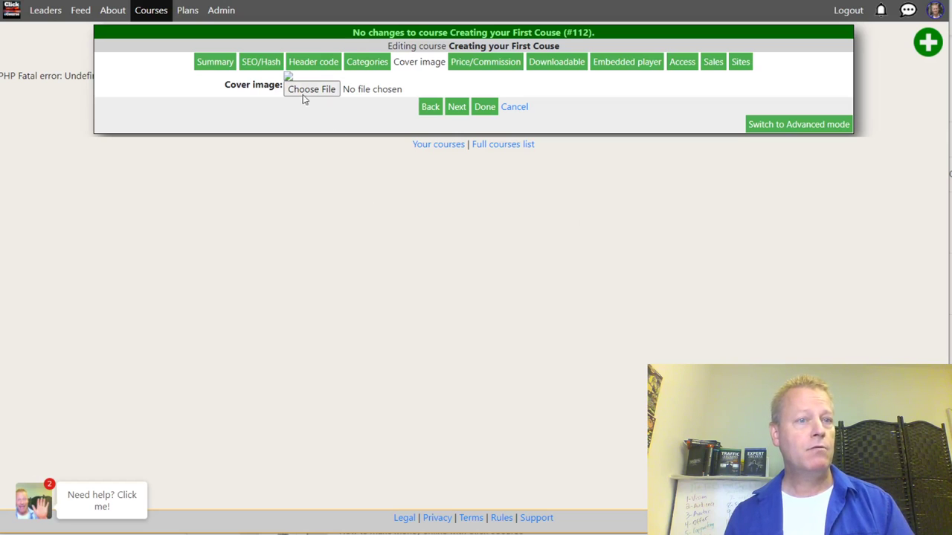
{"action": "right_click", "coordinate": [143, 10]}
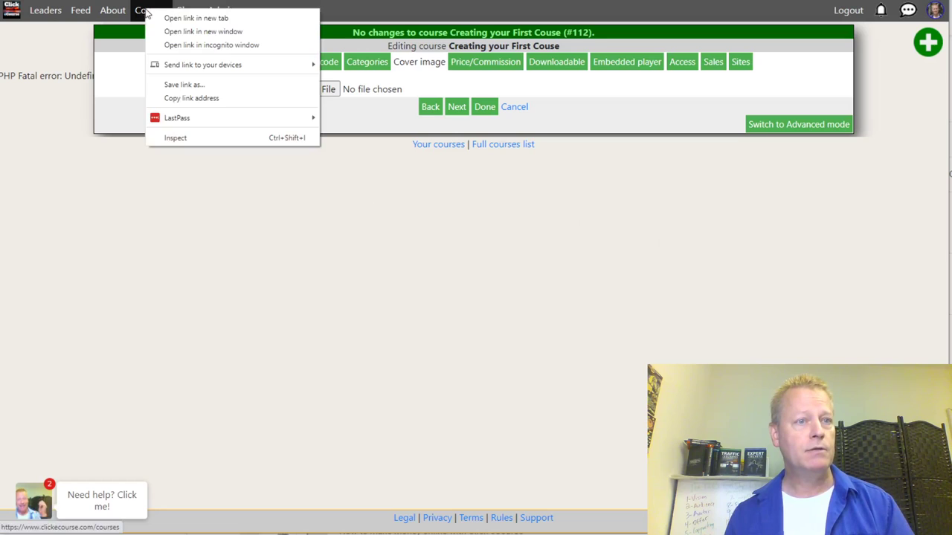
{"action": "left_click", "coordinate": [196, 19]}
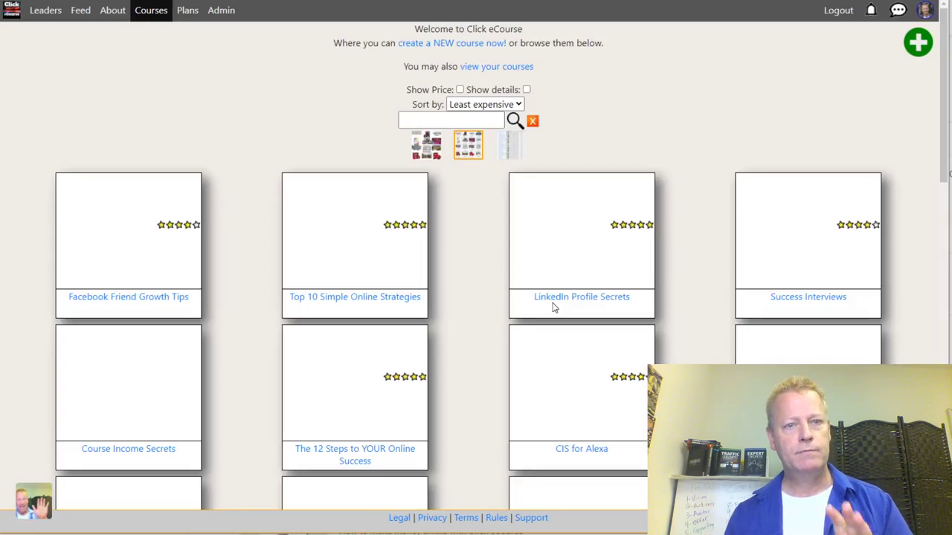
{"action": "left_click", "coordinate": [915, 44]}
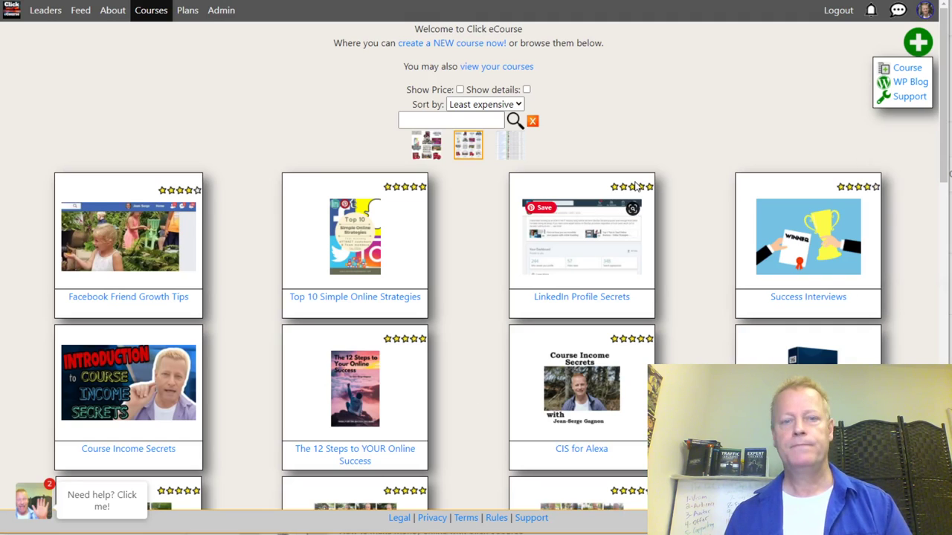
Step: Snip the grid of course thumbnails from the catalogue
{"action": "key", "text": "Print"}
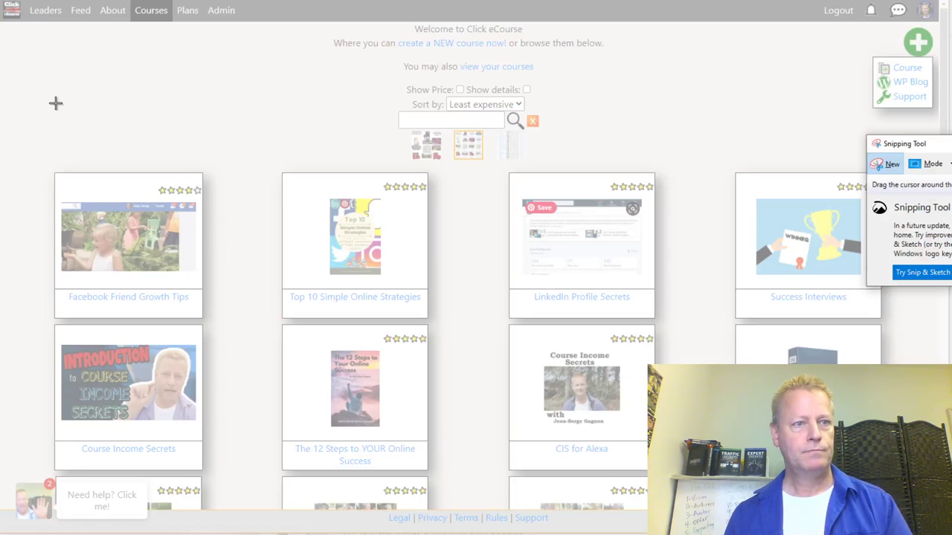
{"action": "left_click_drag", "start_coordinate": [36, 150], "coordinate": [674, 487]}
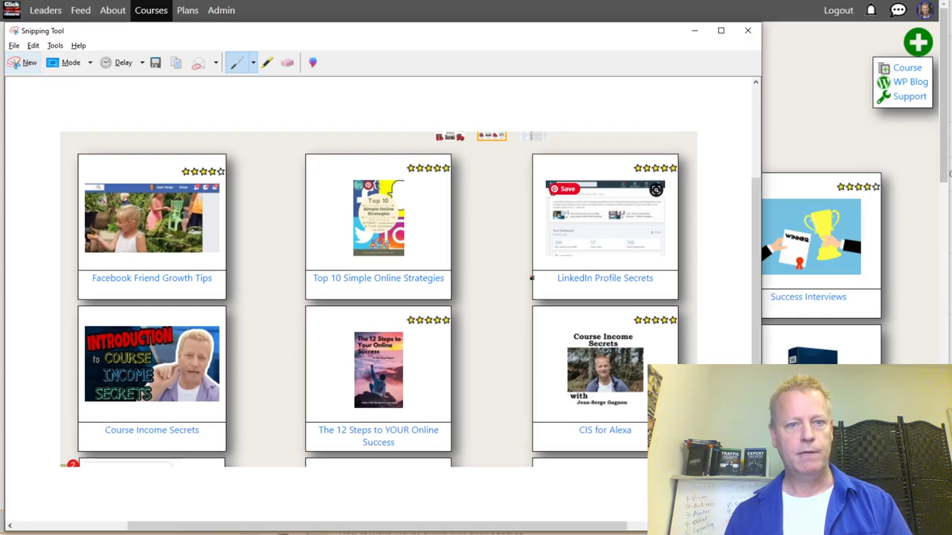
{"action": "left_click", "coordinate": [155, 62]}
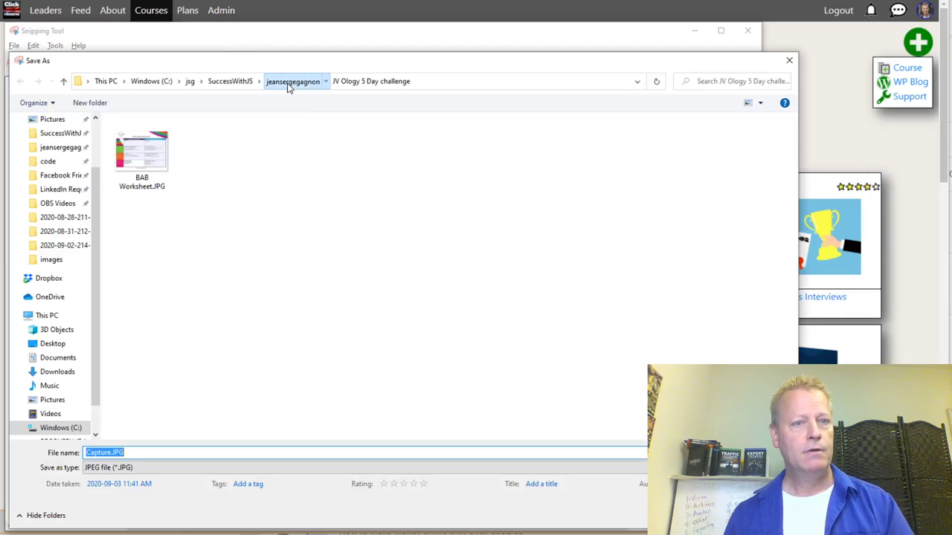
Step: Save the snip as course-header.JPG in the pre-recorded video course folder, back to the course editor
{"action": "left_click", "coordinate": [289, 83]}
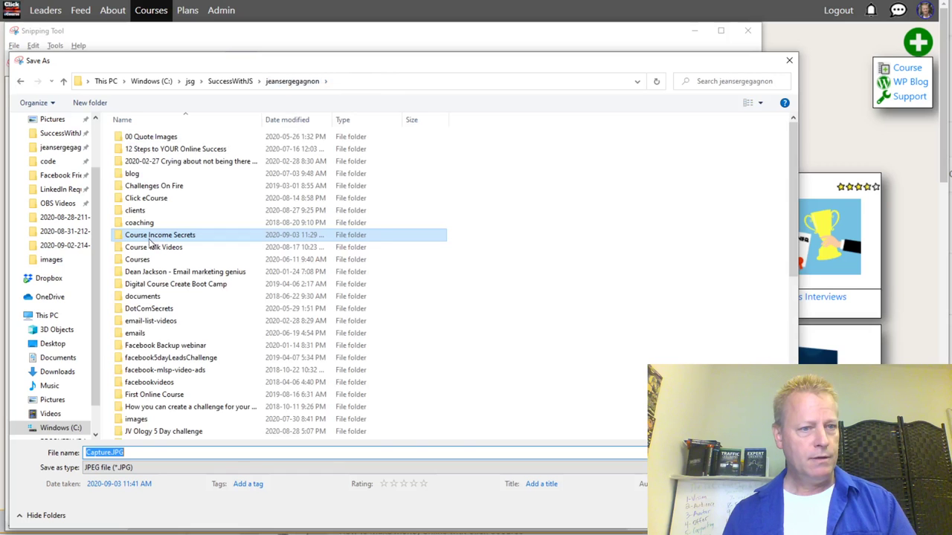
{"action": "double_click", "coordinate": [151, 236]}
{"action": "scroll", "coordinate": [762, 350], "scroll_direction": "down", "scroll_amount": 10}
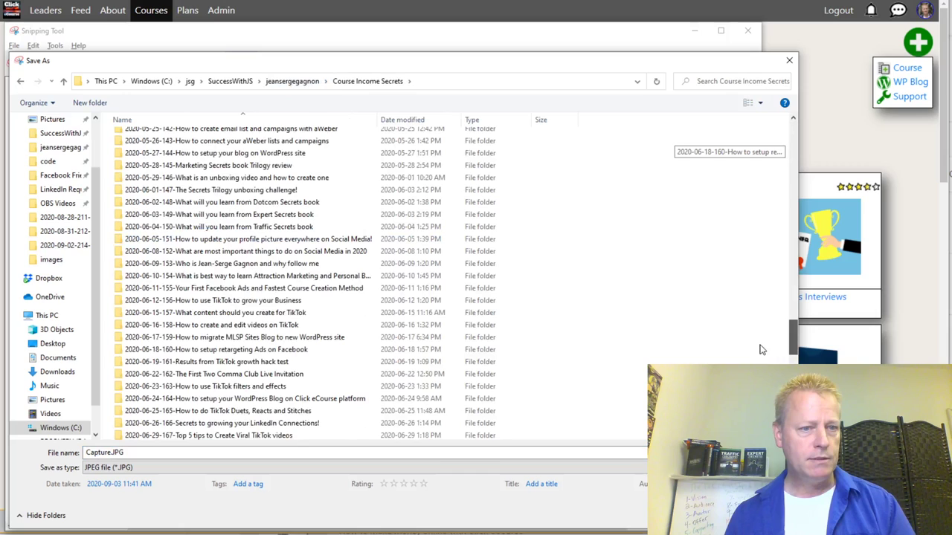
{"action": "scroll", "coordinate": [762, 350], "scroll_direction": "down", "scroll_amount": 14}
{"action": "scroll", "coordinate": [207, 363], "scroll_direction": "down", "scroll_amount": 4}
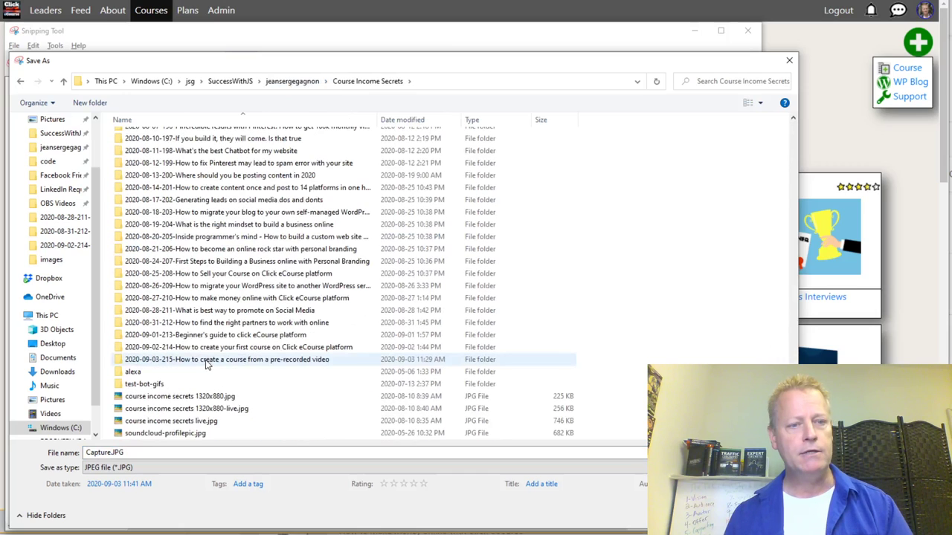
{"action": "double_click", "coordinate": [207, 361]}
{"action": "left_click", "coordinate": [223, 452]}
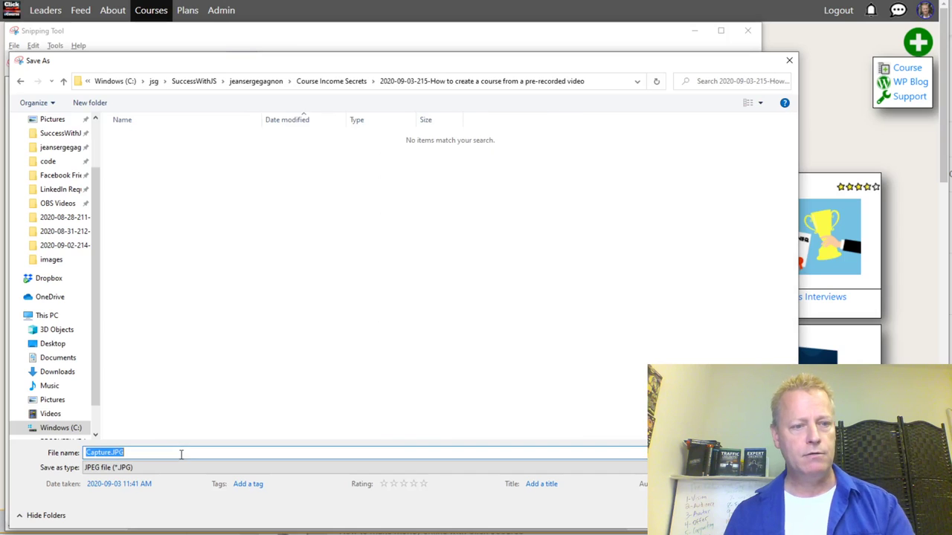
{"action": "type", "text": "course-header"}
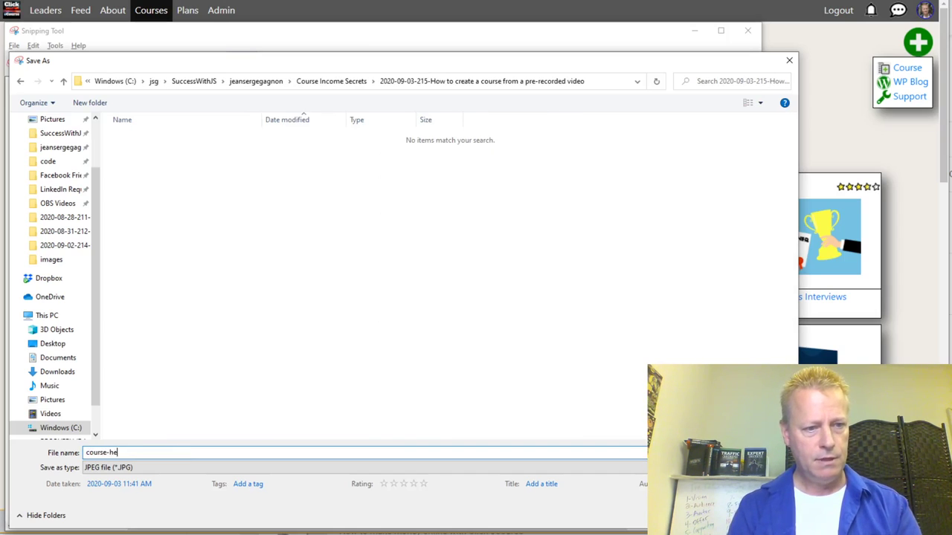
{"action": "key", "text": "Return"}
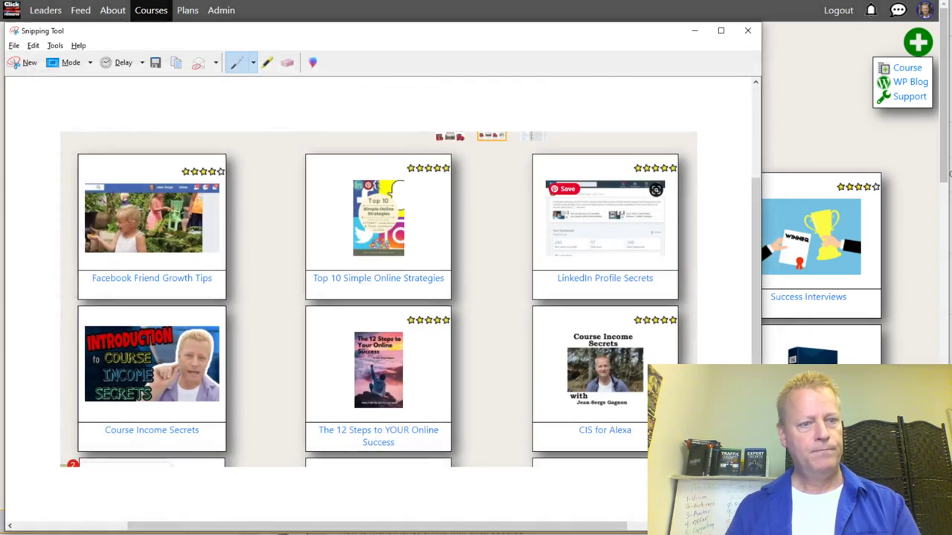
{"action": "left_click", "coordinate": [826, 112]}
{"action": "key", "text": "ctrl+w"}
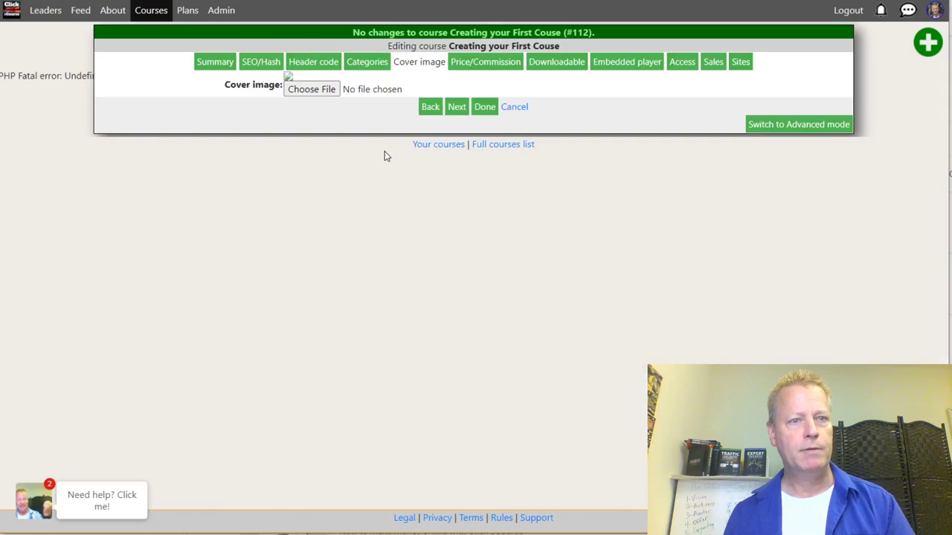
Step: Upload course-header.JPG as the cover image and turn off embedded videos
{"action": "left_click", "coordinate": [312, 90]}
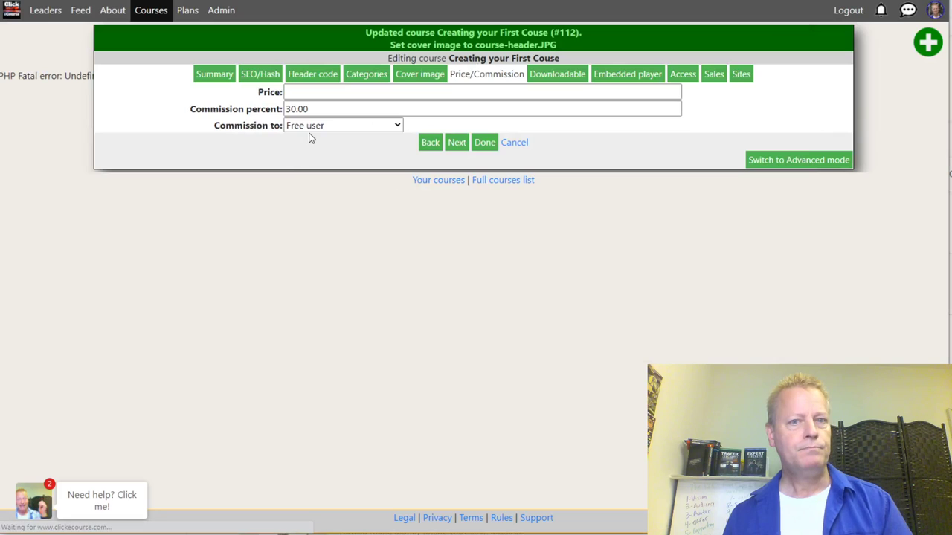
{"action": "left_click", "coordinate": [571, 76]}
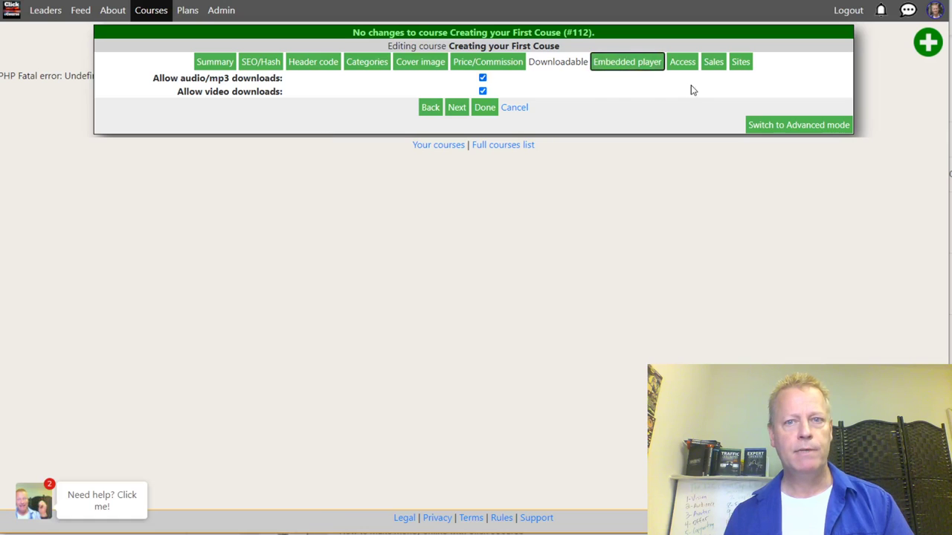
{"action": "left_click", "coordinate": [632, 64]}
{"action": "left_click", "coordinate": [684, 63]}
Step: Set course access to Unlisted, select every site, and save the settings
{"action": "left_click", "coordinate": [400, 92]}
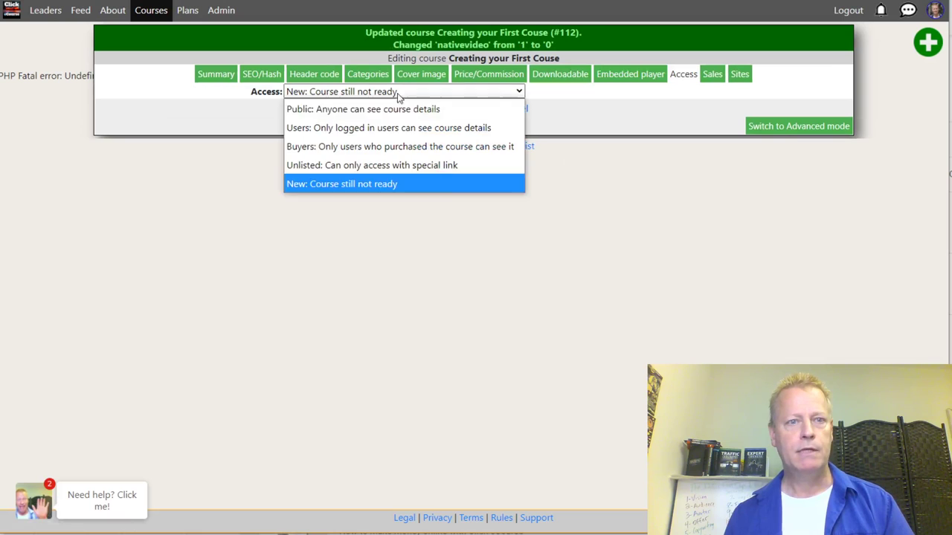
{"action": "left_click", "coordinate": [355, 165]}
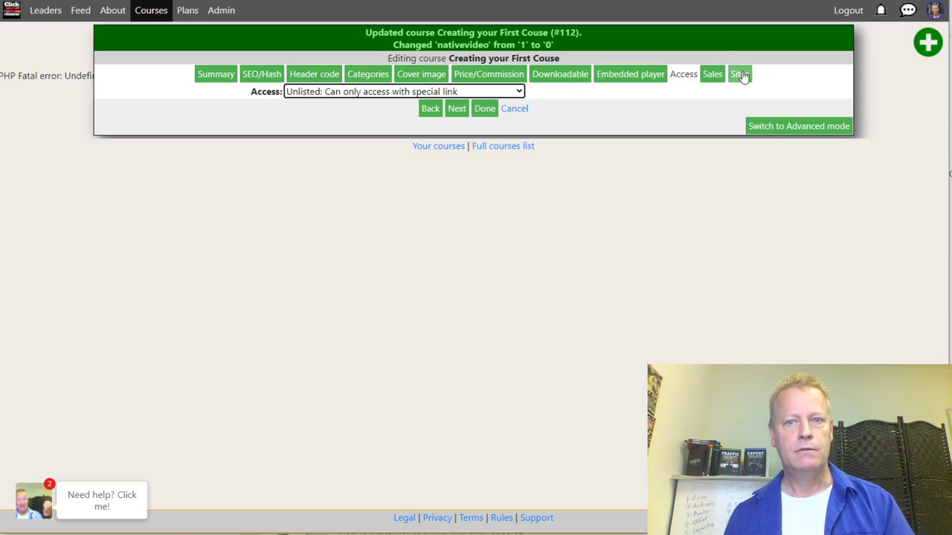
{"action": "left_click", "coordinate": [736, 81]}
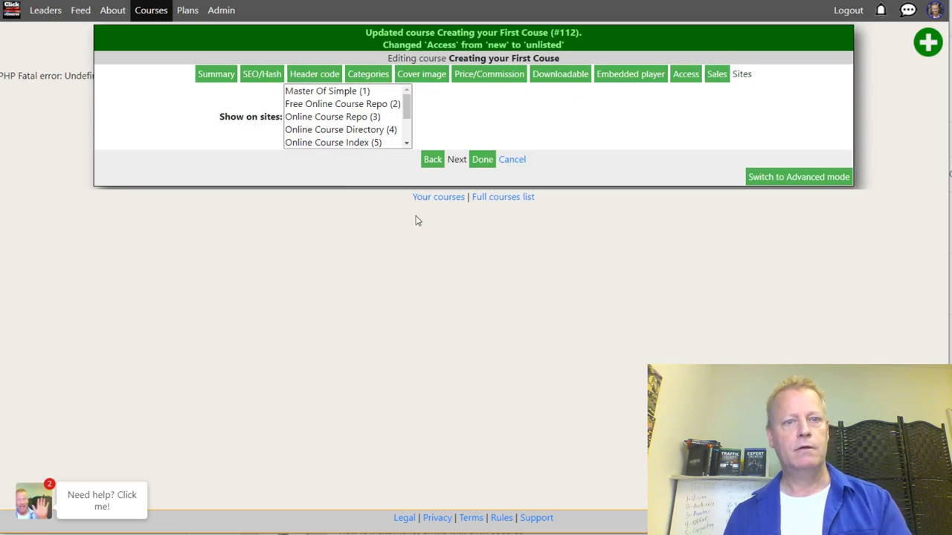
{"action": "left_click", "coordinate": [348, 94]}
{"action": "left_click_drag", "start_coordinate": [348, 98], "coordinate": [349, 143]}
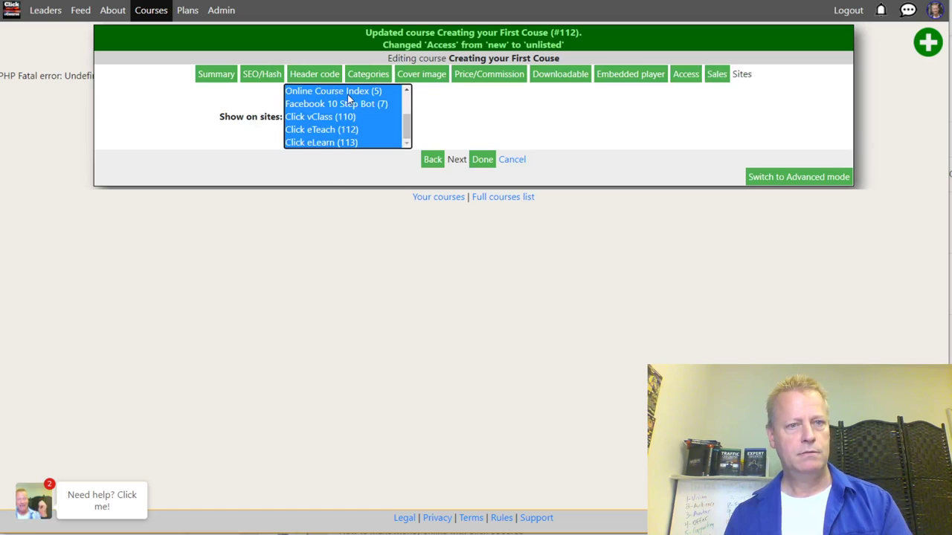
{"action": "left_click", "coordinate": [482, 160]}
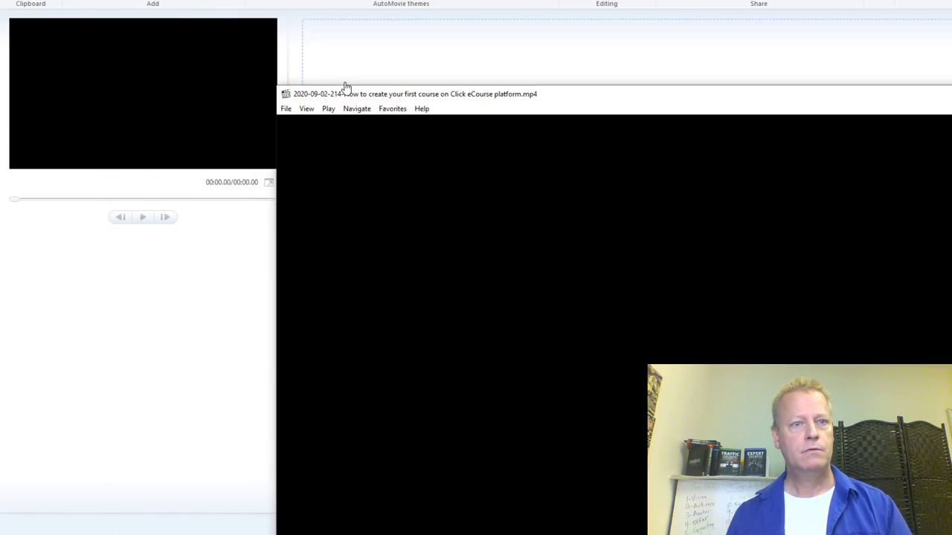
Step: Reposition the player and play the tutorial, jumping between presenter and website scenes
{"action": "left_click_drag", "start_coordinate": [527, 97], "coordinate": [339, 0]}
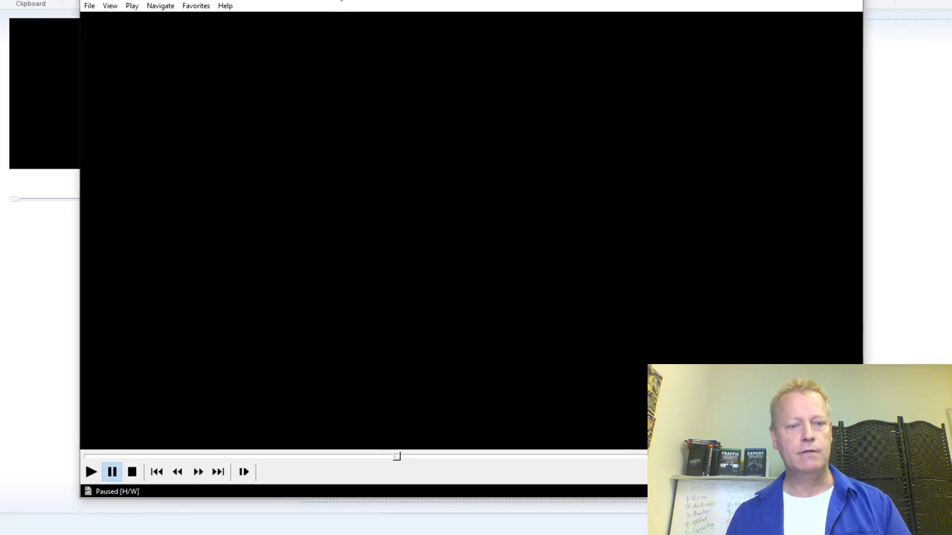
{"action": "left_click", "coordinate": [187, 455]}
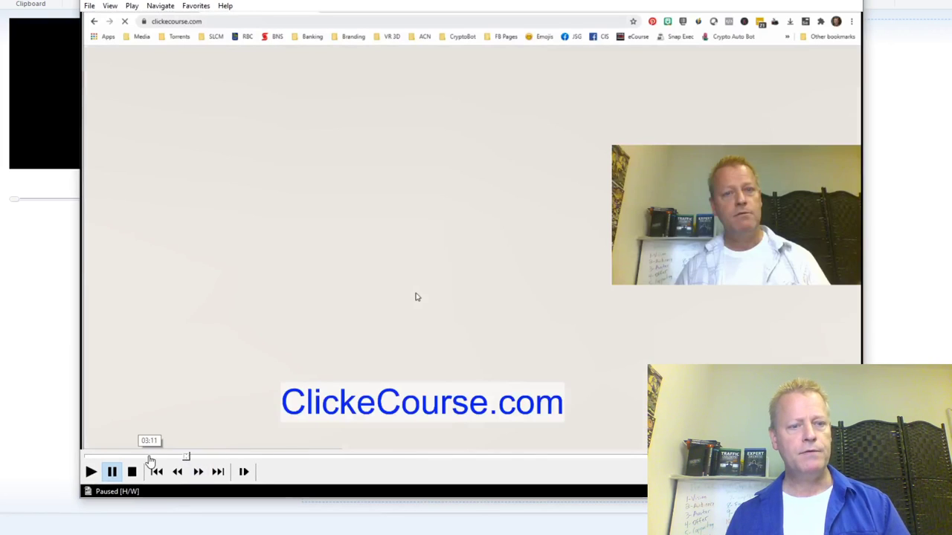
{"action": "left_click", "coordinate": [122, 457]}
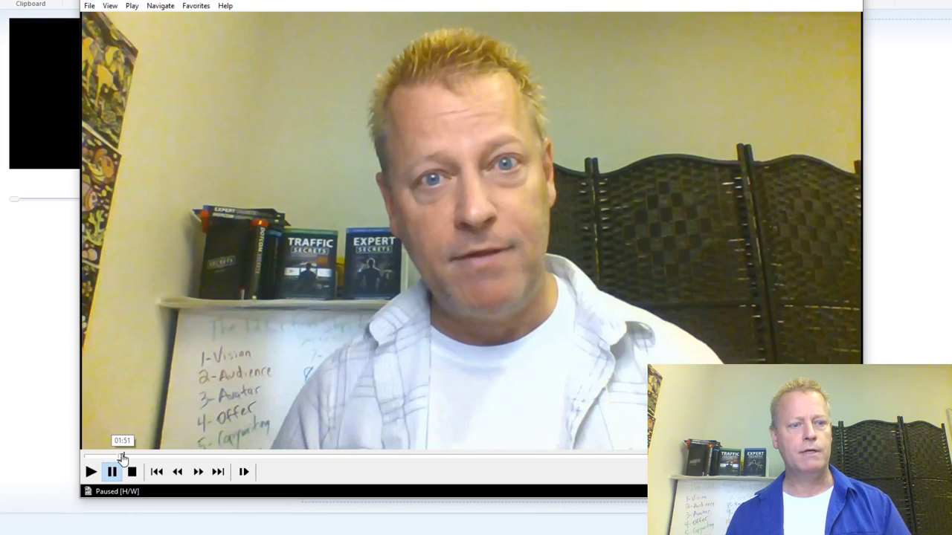
{"action": "left_click", "coordinate": [136, 456]}
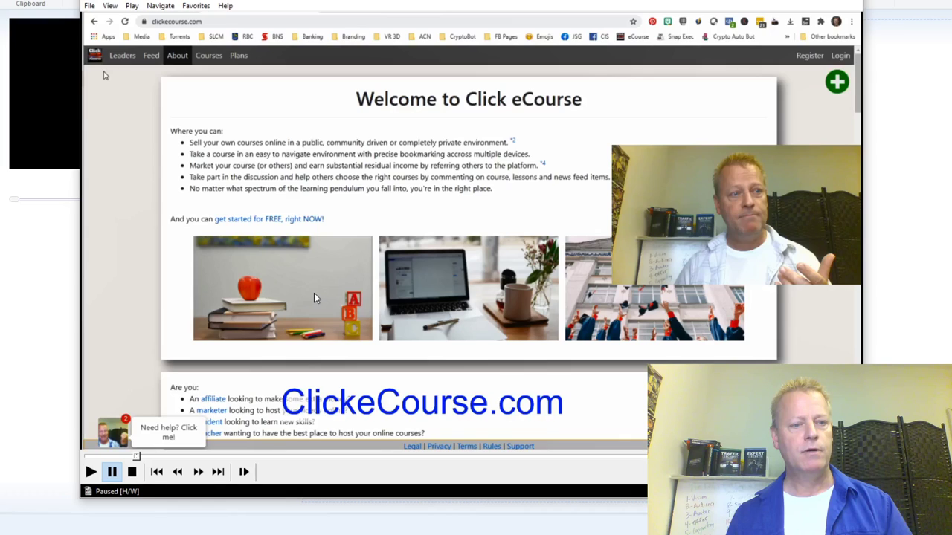
{"action": "left_click", "coordinate": [91, 472]}
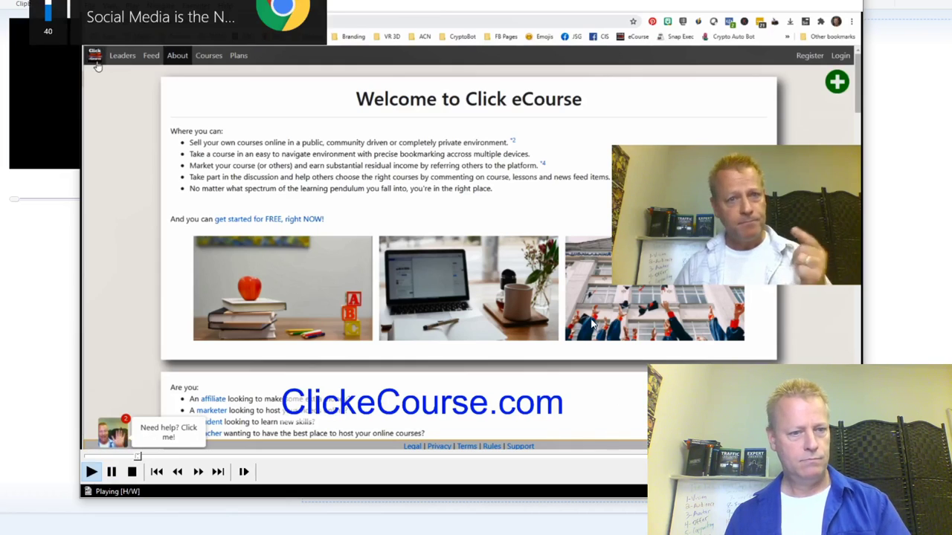
{"action": "left_click", "coordinate": [127, 460]}
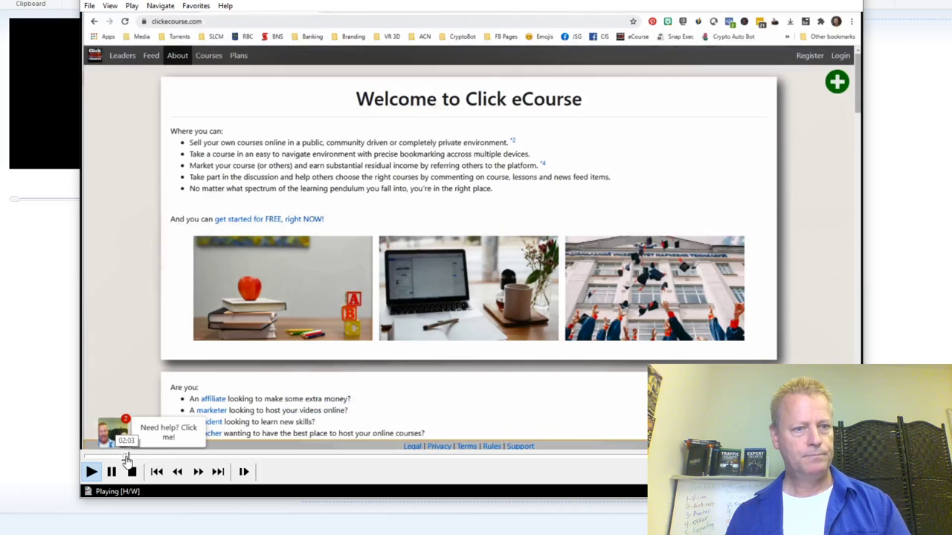
{"action": "left_click", "coordinate": [117, 459]}
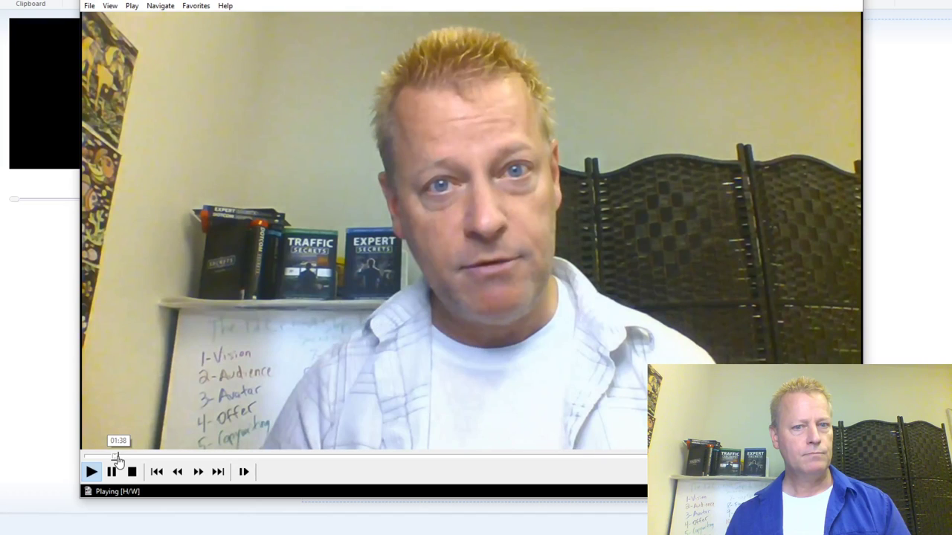
{"action": "left_click", "coordinate": [168, 457]}
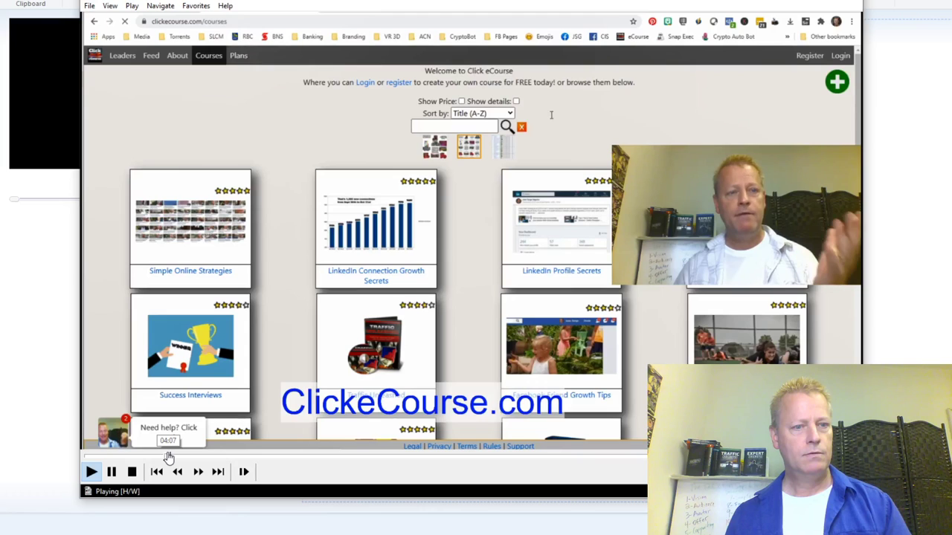
Step: Preview the registration, activation email, profile setup and affiliate sections, with playback paused
{"action": "left_click", "coordinate": [210, 458]}
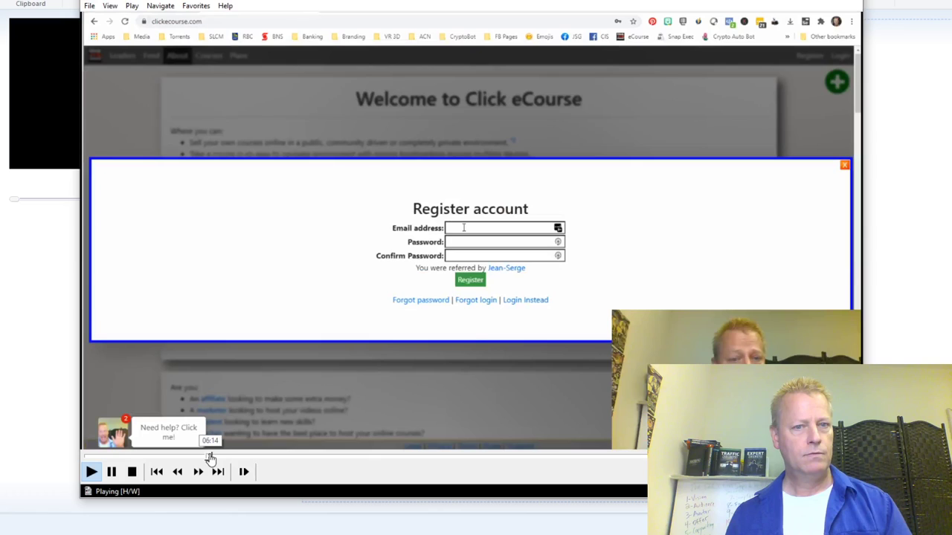
{"action": "left_click", "coordinate": [191, 458]}
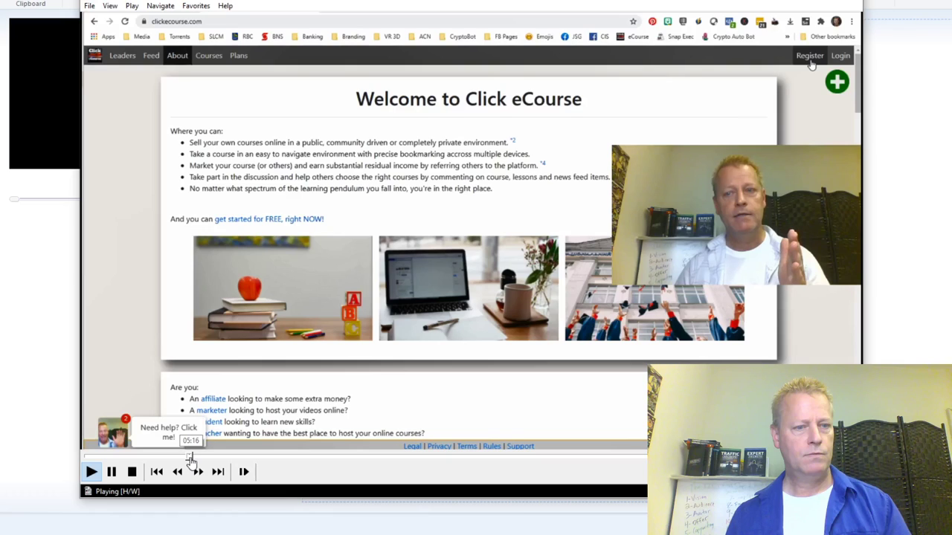
{"action": "left_click", "coordinate": [500, 355]}
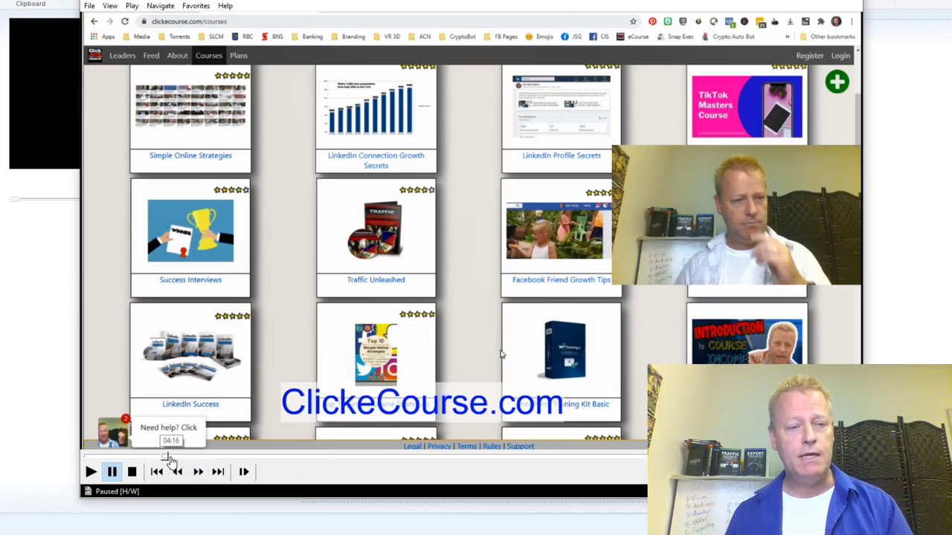
{"action": "left_click", "coordinate": [170, 453]}
{"action": "left_click", "coordinate": [260, 456]}
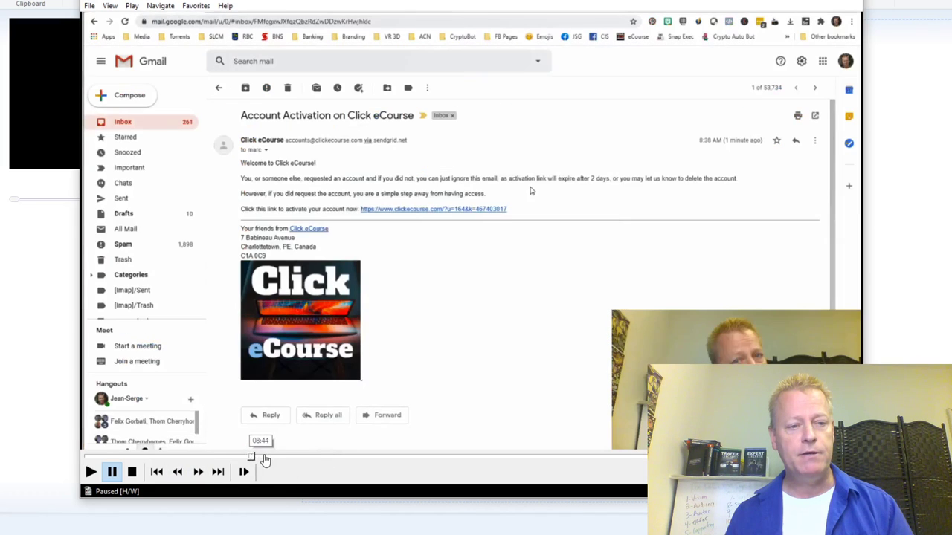
{"action": "left_click", "coordinate": [312, 457]}
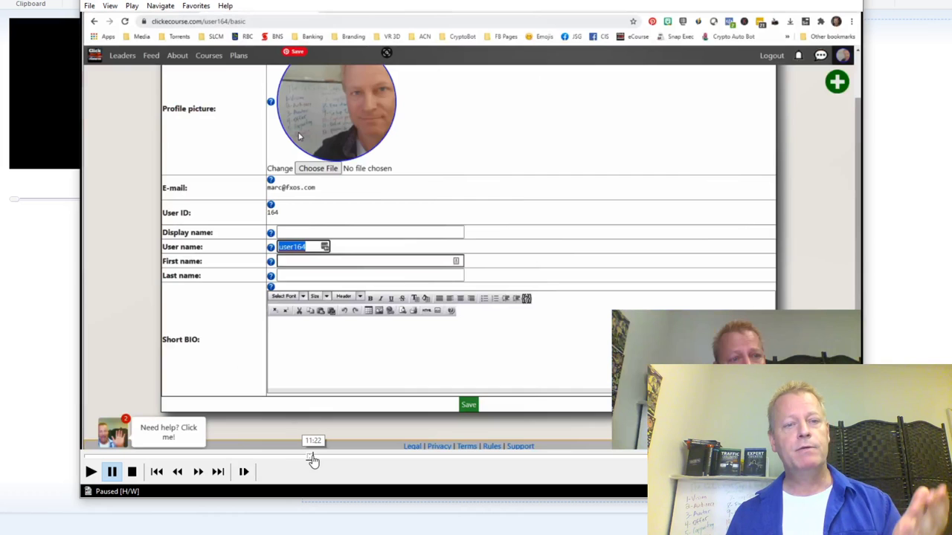
{"action": "left_click", "coordinate": [415, 457]}
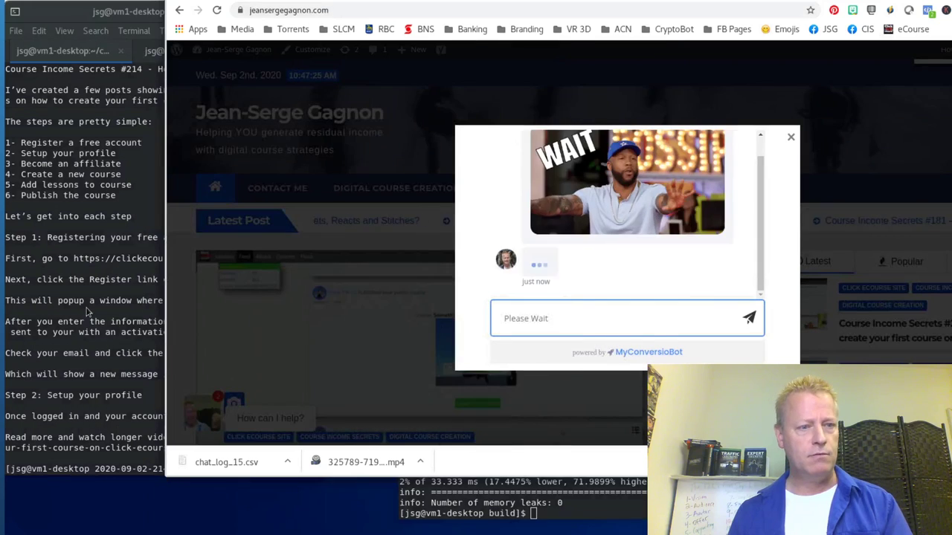
Step: List the episode folder's files with ls -l and widen the terminal to fit long names
{"action": "left_click", "coordinate": [117, 315]}
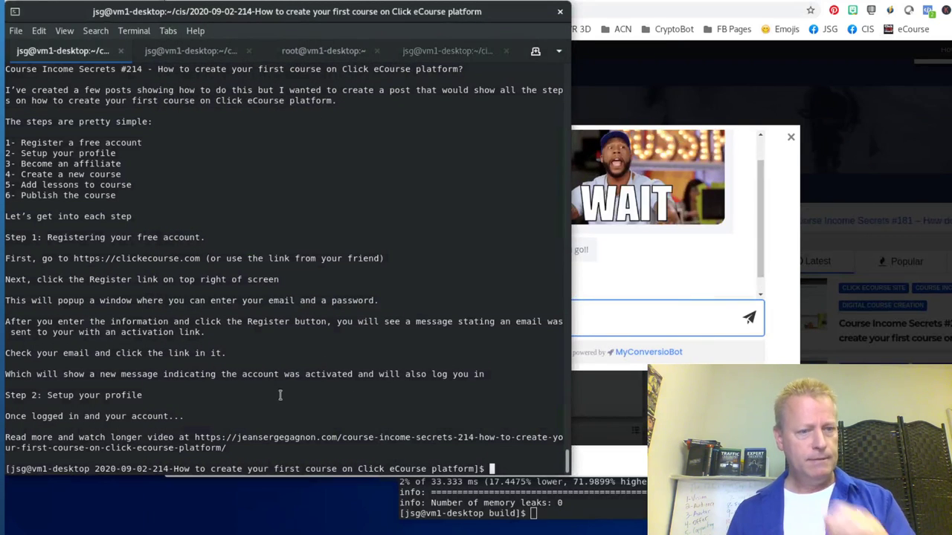
{"action": "type", "text": "ls -l"}
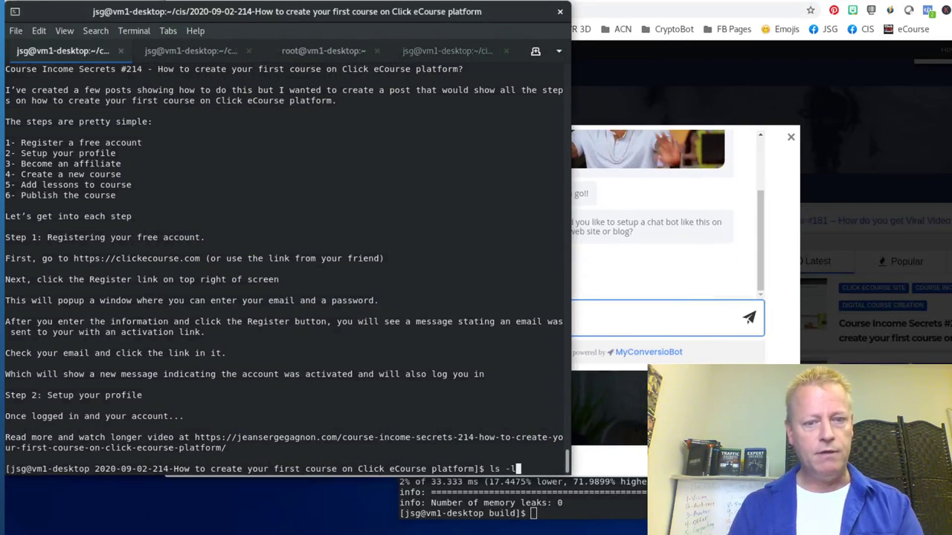
{"action": "key", "text": "Return"}
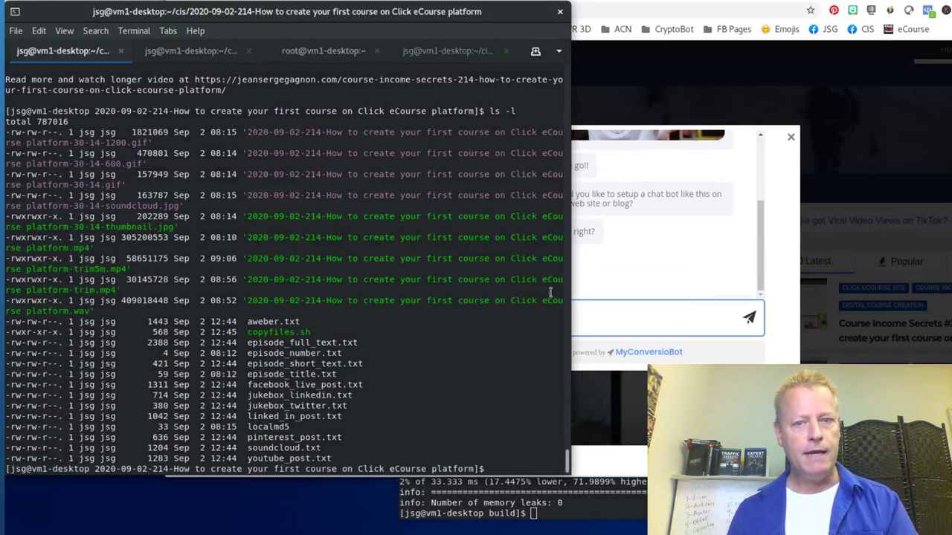
{"action": "left_click_drag", "start_coordinate": [566, 294], "coordinate": [850, 294]}
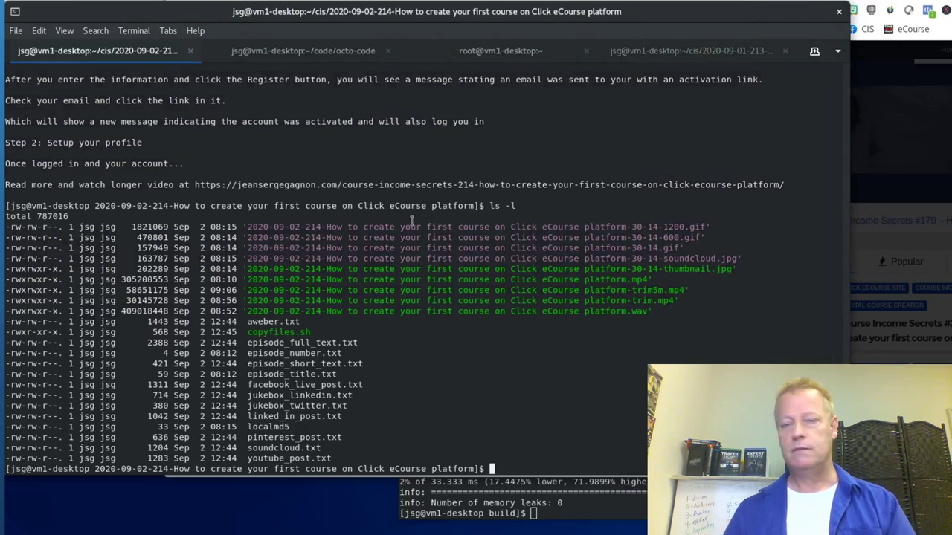
{"action": "key", "text": "Return"}
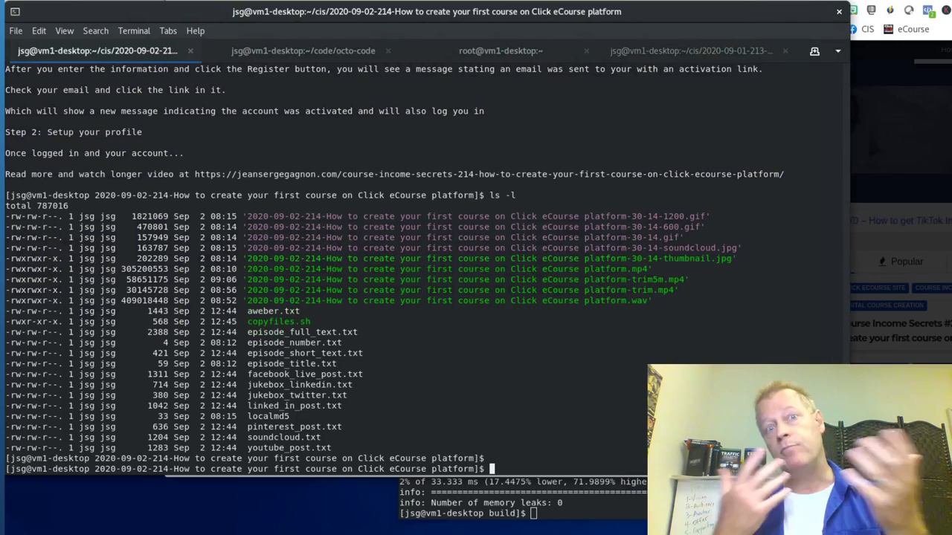
Step: Enter ffmpeg -i on the platform .mp4 with -c copy -to 1:15 intro.mp4
{"action": "type", "text": "ffmpeg -i 2"}
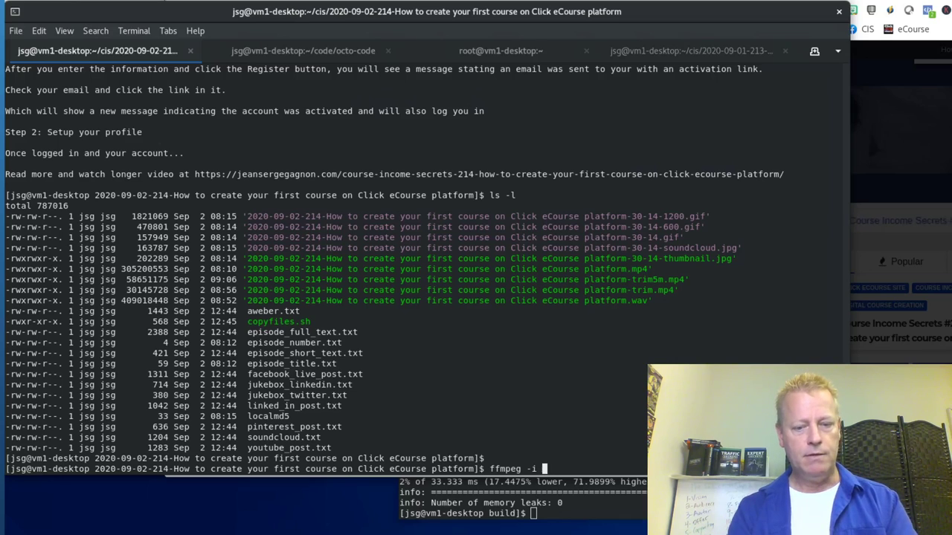
{"action": "key", "text": "Tab"}
{"action": "type", "text": ".m"}
{"action": "key", "text": "Tab"}
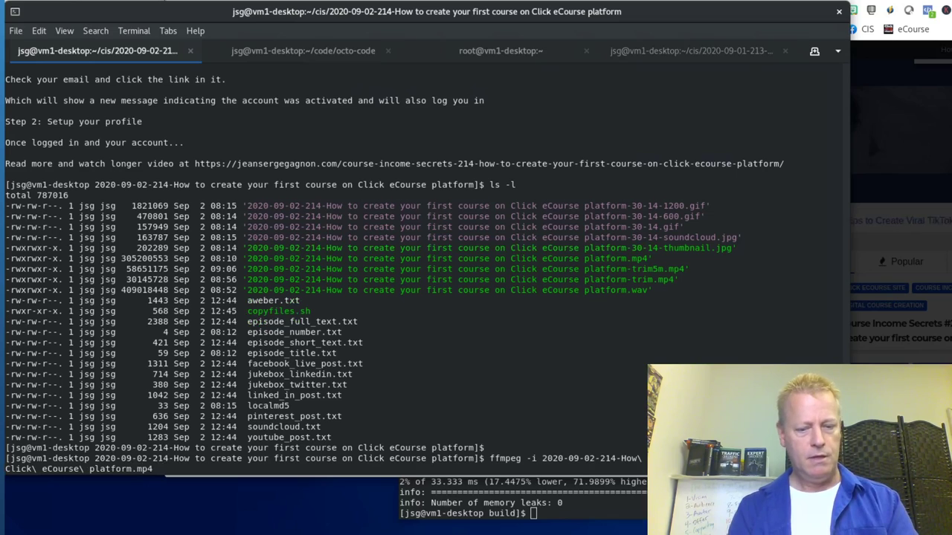
{"action": "type", "text": "-"}
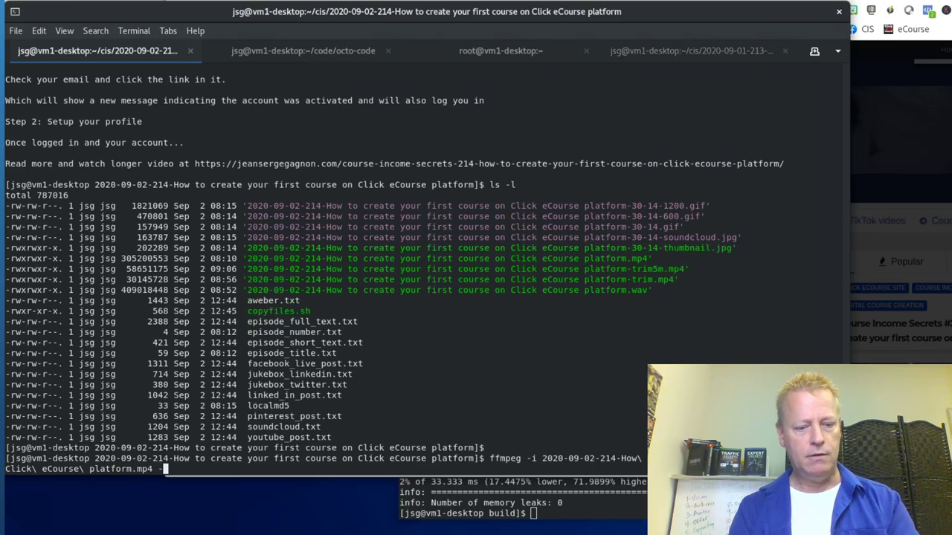
{"action": "type", "text": "c copy "}
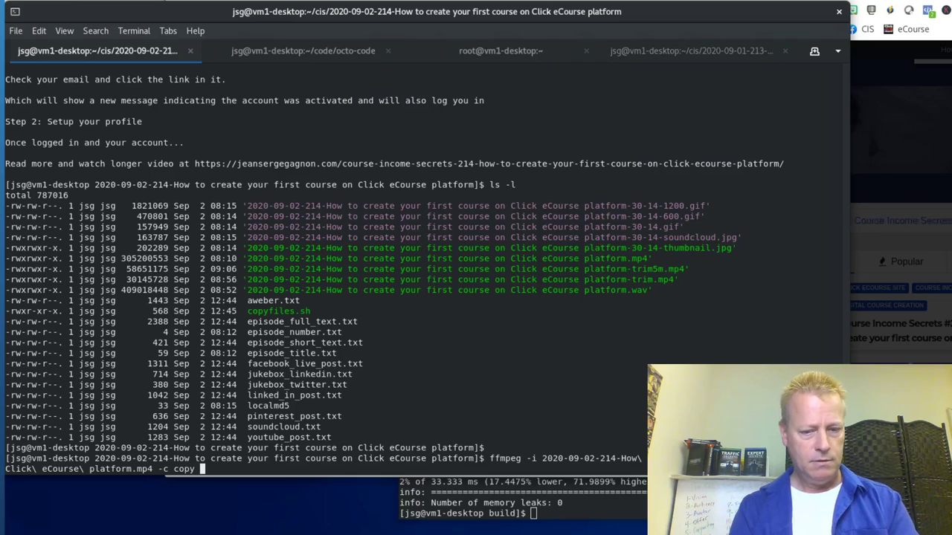
{"action": "type", "text": "-to"}
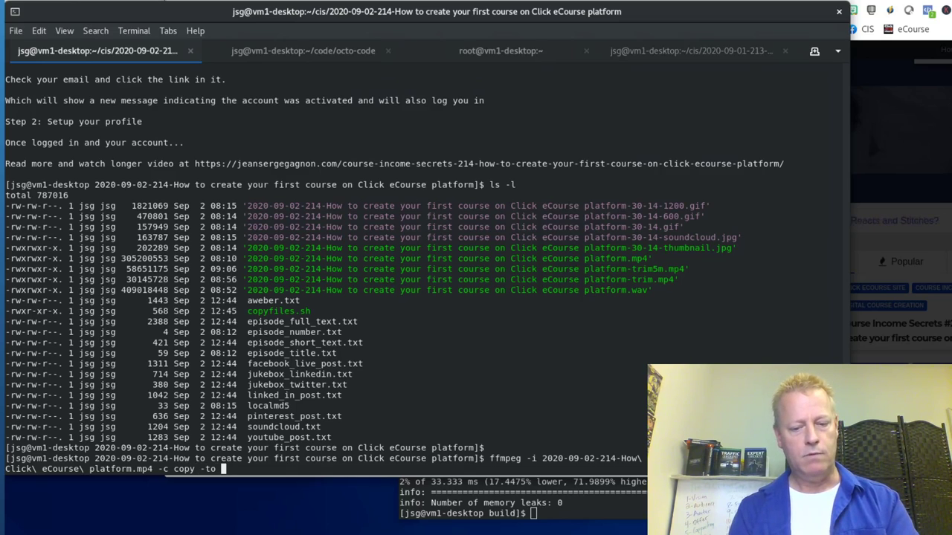
{"action": "type", "text": " 1:15"}
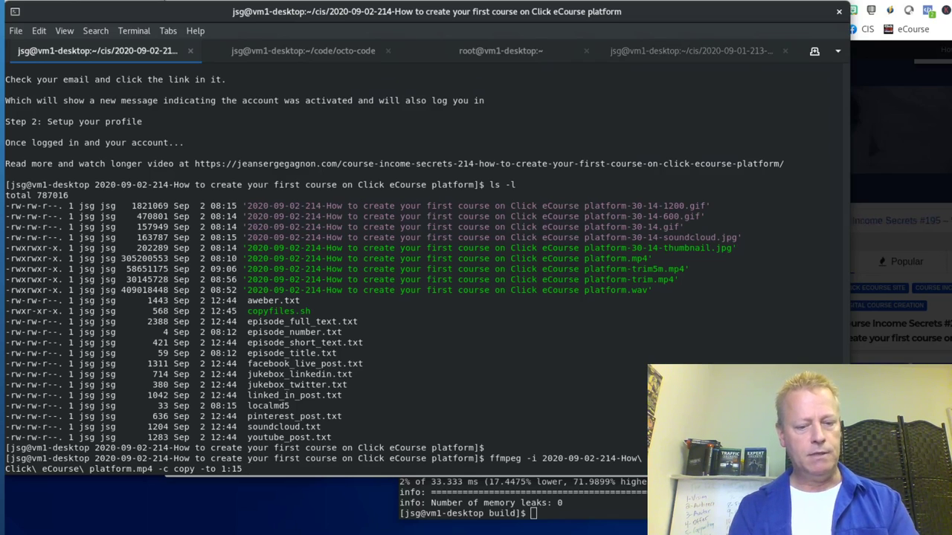
{"action": "type", "text": " intro."}
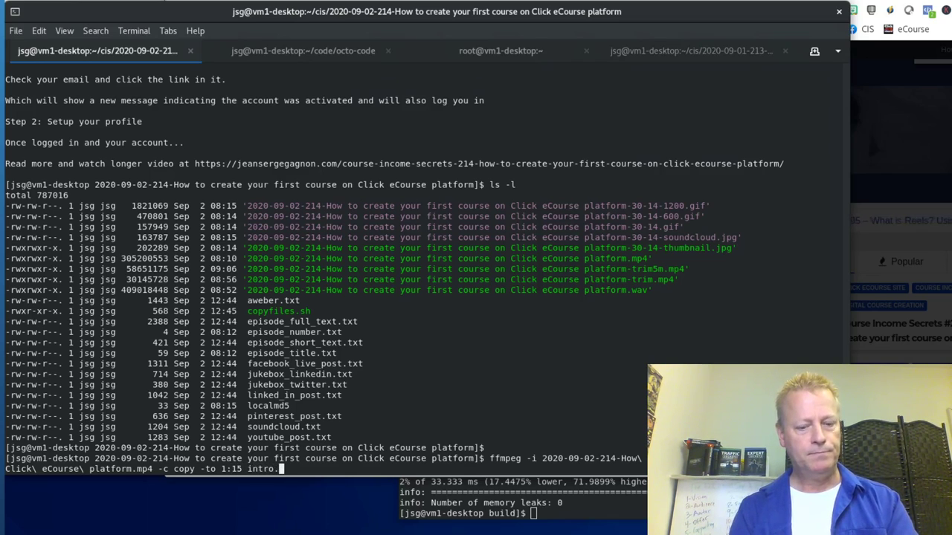
{"action": "type", "text": "mp4"}
Step: Run the intro.mp4 cut, then recall the command and change its output to part1.mp4
{"action": "key", "text": "Return"}
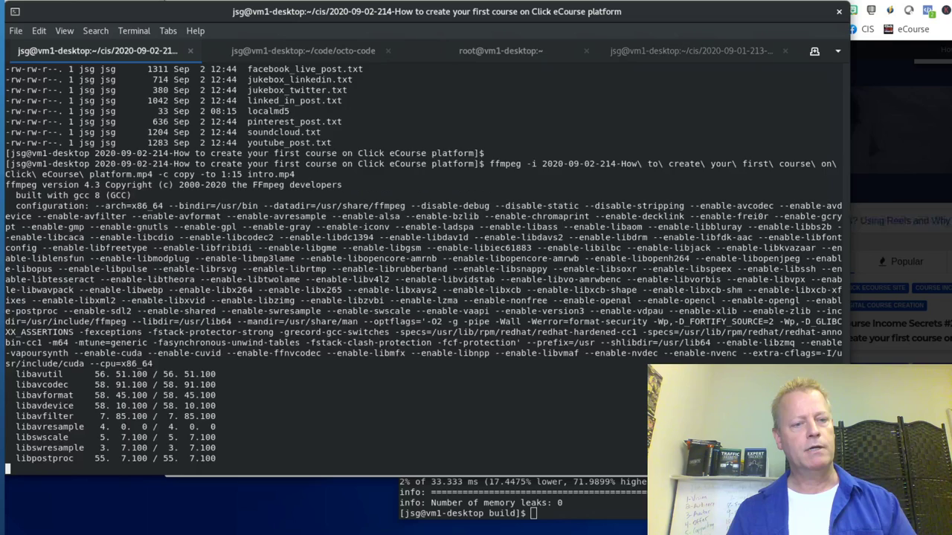
{"action": "key", "text": "Return"}
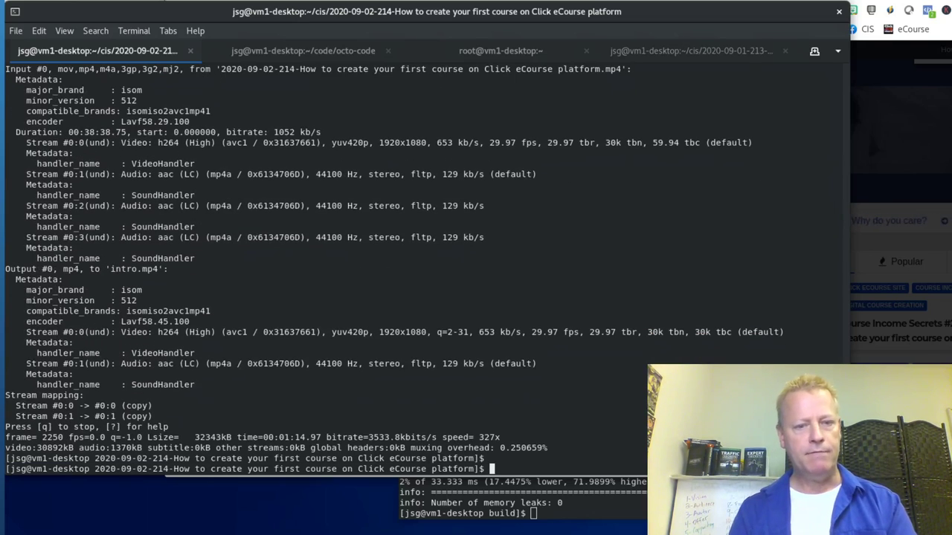
{"action": "key", "text": "Up"}
{"action": "key", "text": "BackSpace"}
{"action": "key", "text": "BackSpace"}
{"action": "key", "text": "BackSpace"}
{"action": "key", "text": "BackSpace"}
{"action": "key", "text": "BackSpace"}
{"action": "key", "text": "BackSpace"}
{"action": "key", "text": "BackSpace"}
{"action": "key", "text": "BackSpace"}
{"action": "key", "text": "BackSpace"}
{"action": "key", "text": "BackSpace"}
{"action": "type", "text": "p"}
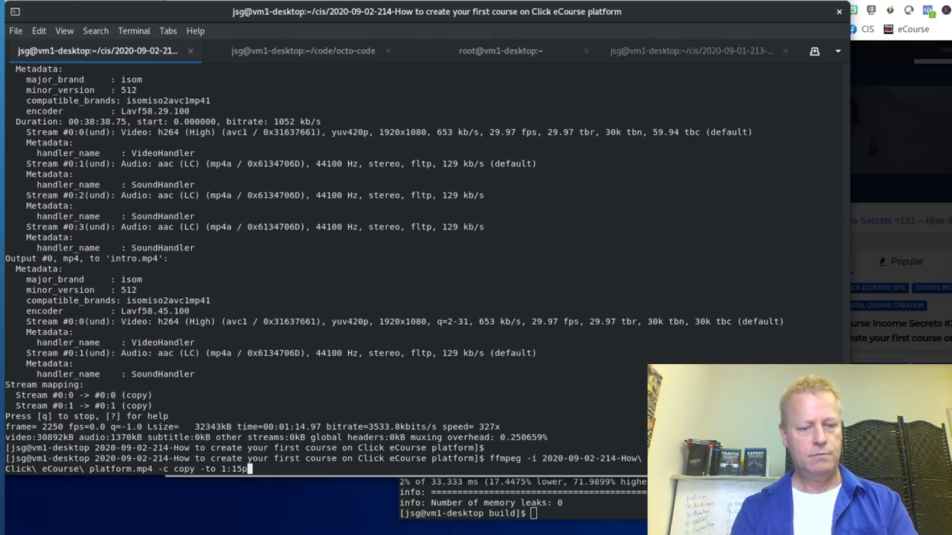
{"action": "key", "text": "BackSpace"}
{"action": "type", "text": "part1.mp4"}
Step: Make the command -ss 1:15 -to 3:00 and run it to cut part1.mp4
{"action": "key", "text": "Left"}
{"action": "key", "text": "Left"}
{"action": "key", "text": "Left"}
{"action": "key", "text": "Left"}
{"action": "key", "text": "Left"}
{"action": "key", "text": "Left"}
{"action": "key", "text": "Left"}
{"action": "key", "text": "Left"}
{"action": "key", "text": "Left"}
{"action": "key", "text": "Left"}
{"action": "key", "text": "Left"}
{"action": "key", "text": "Left"}
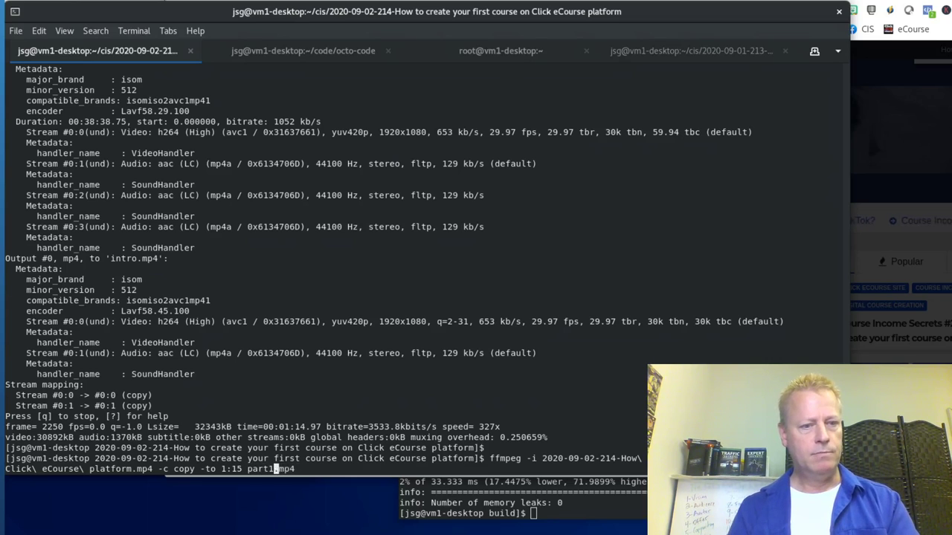
{"action": "key", "text": "Left"}
{"action": "key", "text": "Left"}
{"action": "key", "text": "BackSpace"}
{"action": "key", "text": "BackSpace"}
{"action": "key", "text": "BackSpace"}
{"action": "type", "text": "ss"}
{"action": "key", "text": "Right"}
{"action": "key", "text": "Right"}
{"action": "key", "text": "Right"}
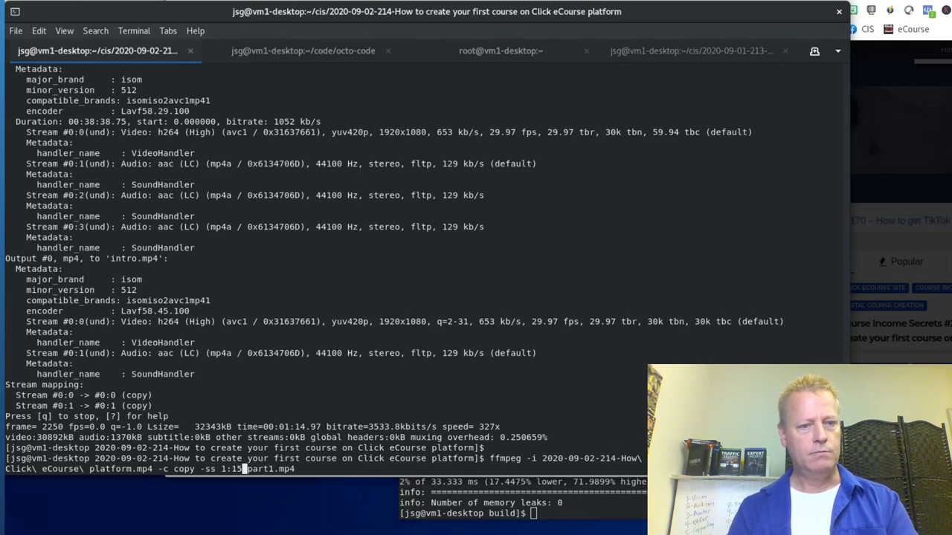
{"action": "key", "text": "Right"}
{"action": "key", "text": "Right"}
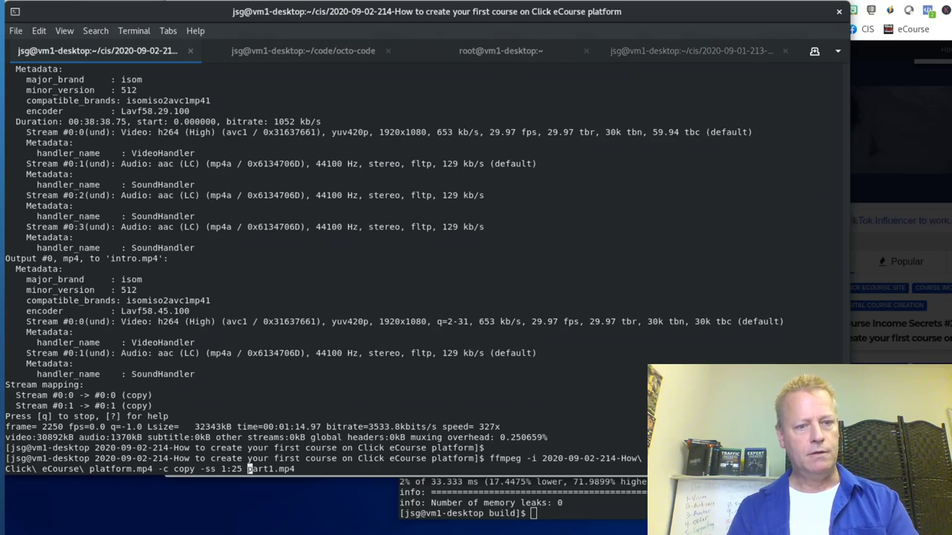
{"action": "type", "text": "-to 3:0"}
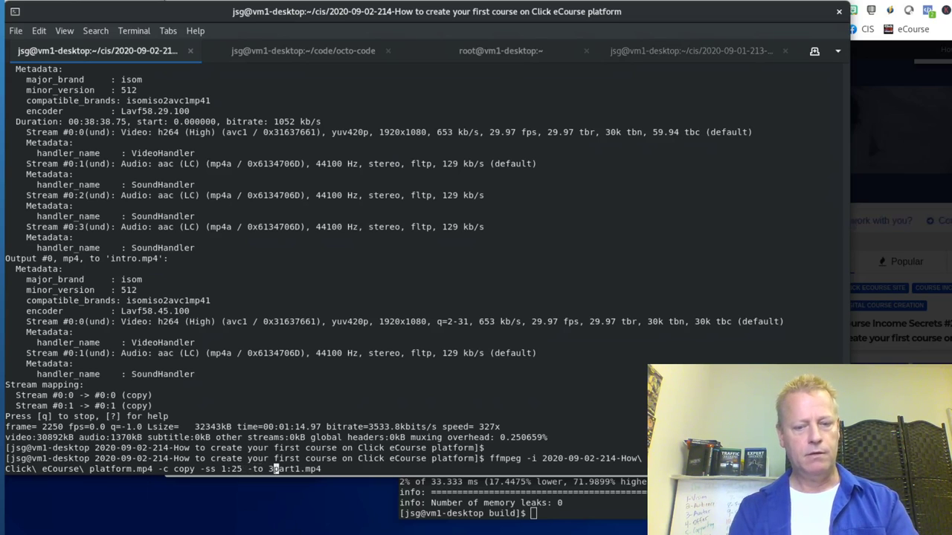
{"action": "type", "text": "0"}
{"action": "key", "text": "Return"}
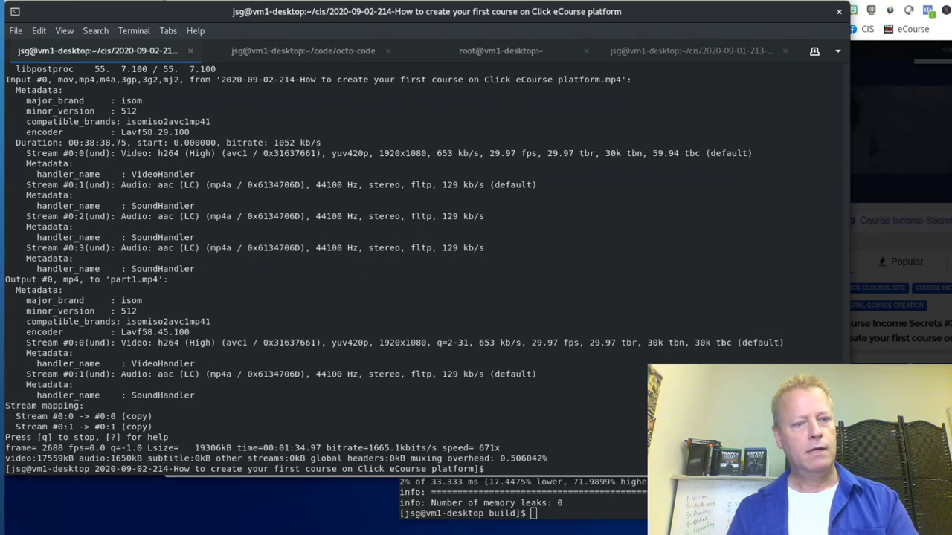
Step: Edit the command to cut part2.mp4 starting at 3:15, run it, and switch to the browser
{"action": "key", "text": "Up"}
{"action": "key", "text": "Left"}
{"action": "key", "text": "Left"}
{"action": "key", "text": "Left"}
{"action": "key", "text": "Left"}
{"action": "key", "text": "BackSpace"}
{"action": "type", "text": "2"}
{"action": "key", "text": "Left"}
{"action": "key", "text": "Left"}
{"action": "key", "text": "Left"}
{"action": "key", "text": "Left"}
{"action": "key", "text": "Left"}
{"action": "key", "text": "Left"}
{"action": "key", "text": "Left"}
{"action": "key", "text": "Left"}
{"action": "key", "text": "Left"}
{"action": "key", "text": "Left"}
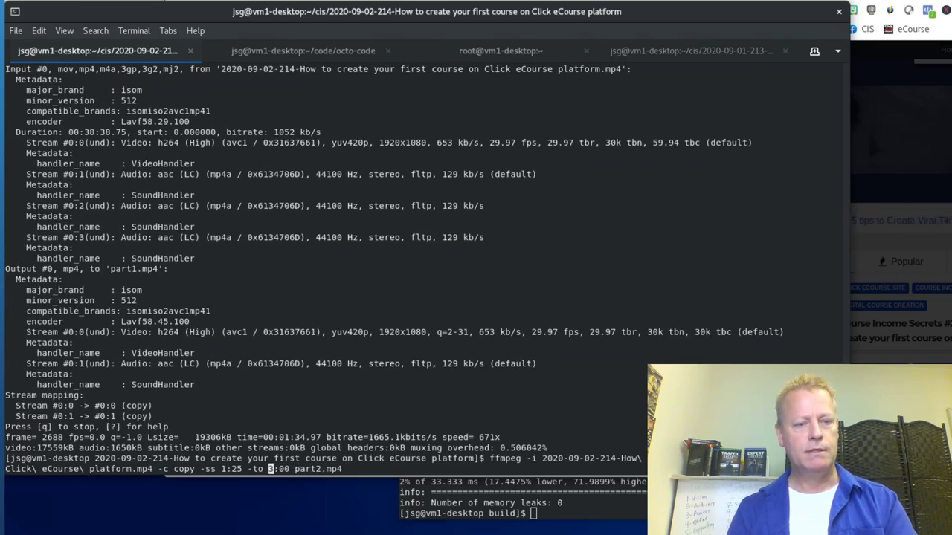
{"action": "key", "text": "Delete"}
{"action": "type", "text": "5 "}
{"action": "type", "text": "5"}
{"action": "key", "text": "BackSpace"}
{"action": "type", "text": "5"}
{"action": "key", "text": "Left"}
{"action": "key", "text": "Left"}
{"action": "key", "text": "BackSpace"}
{"action": "key", "text": "Left"}
{"action": "key", "text": "Left"}
{"action": "key", "text": "Left"}
{"action": "key", "text": "Left"}
{"action": "key", "text": "BackSpace"}
{"action": "key", "text": "BackSpace"}
{"action": "key", "text": "BackSpace"}
{"action": "key", "text": "BackSpace"}
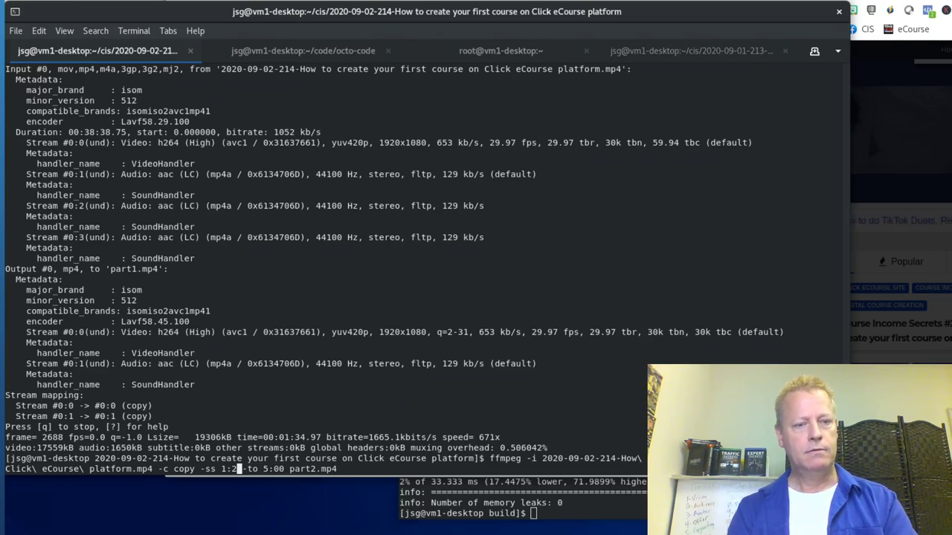
{"action": "type", "text": "3:15"}
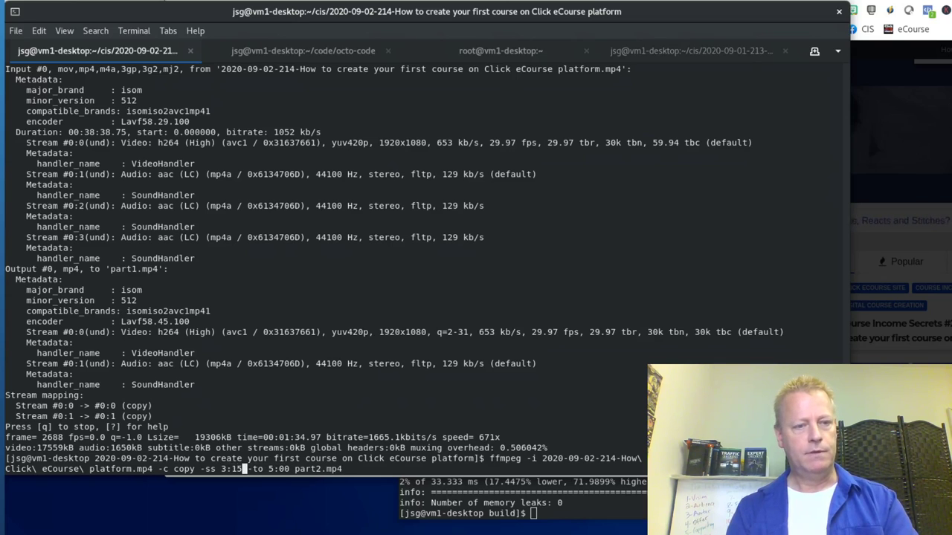
{"action": "key", "text": "Return"}
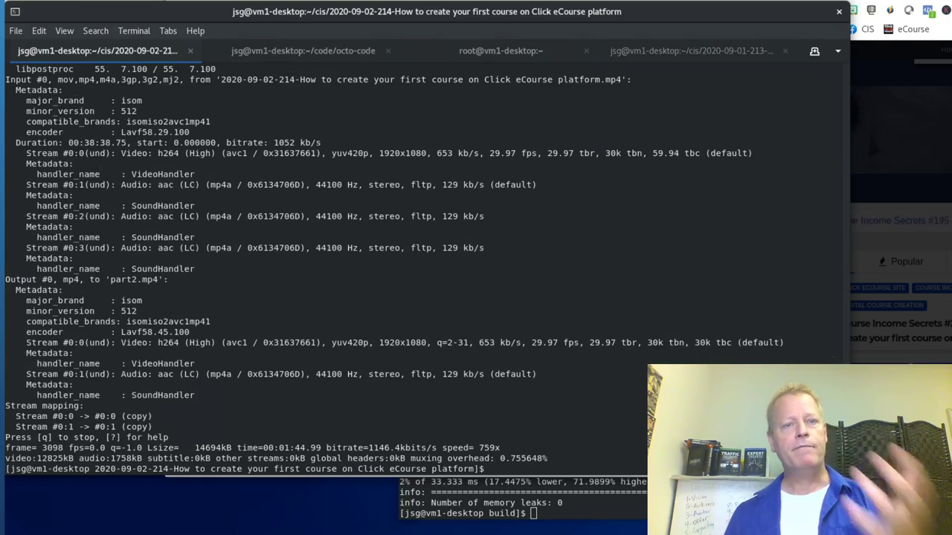
{"action": "key", "text": "alt+Tab"}
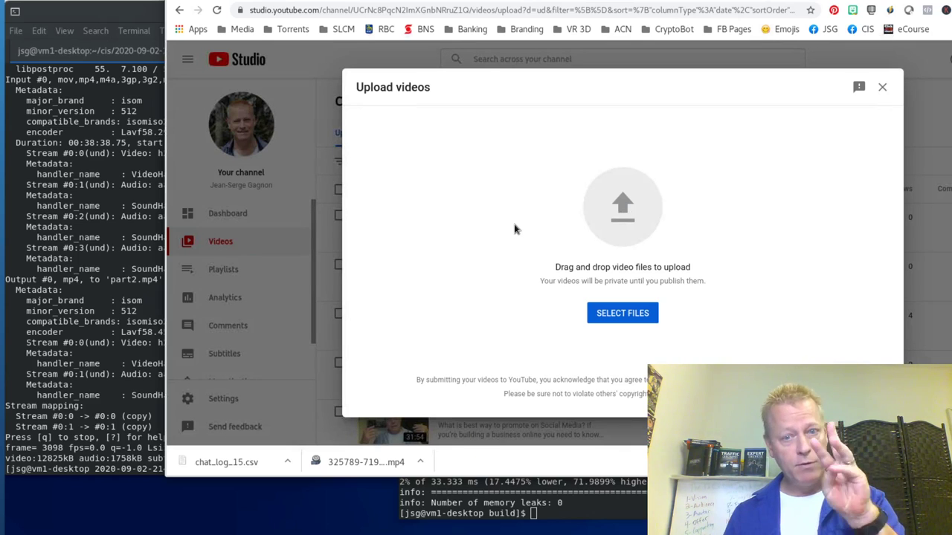
{"action": "left_click", "coordinate": [620, 314]}
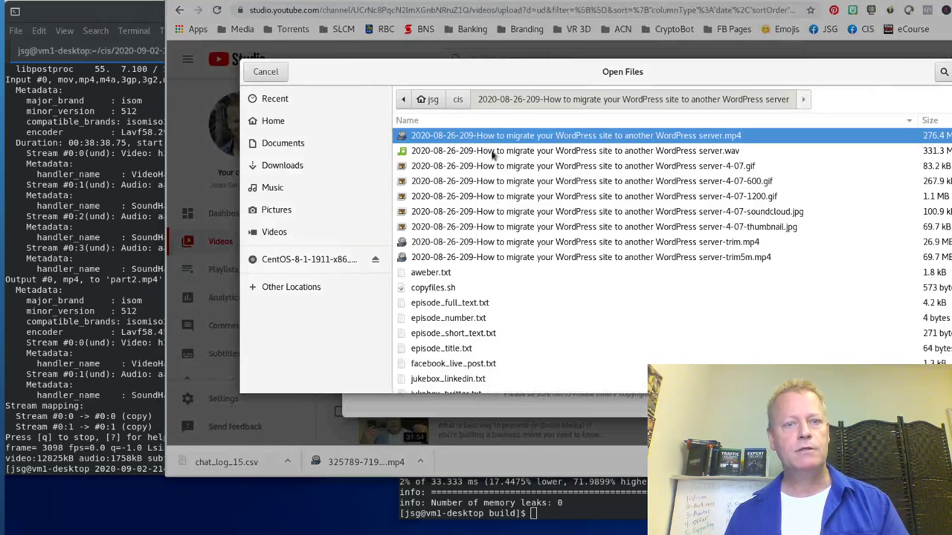
{"action": "scroll", "coordinate": [622, 270], "scroll_direction": "down", "scroll_amount": 3}
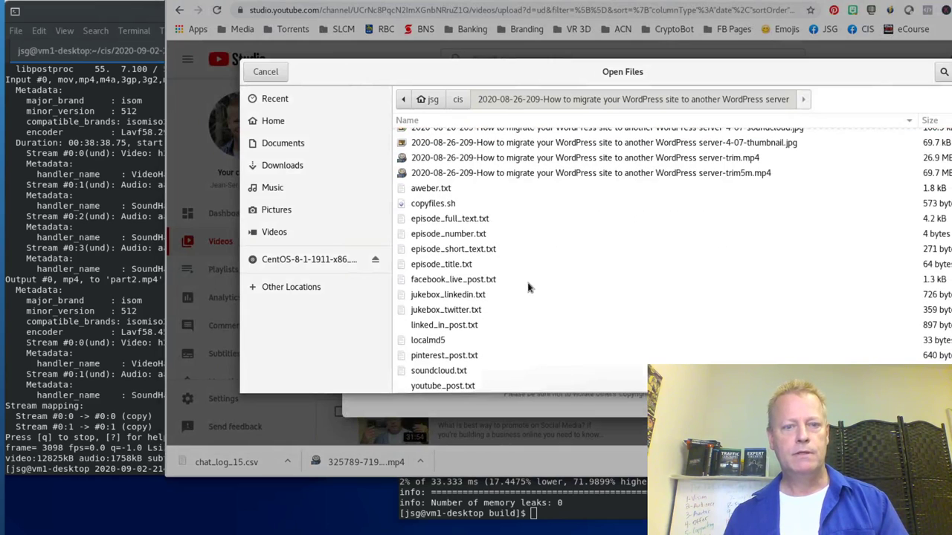
{"action": "left_click", "coordinate": [457, 99]}
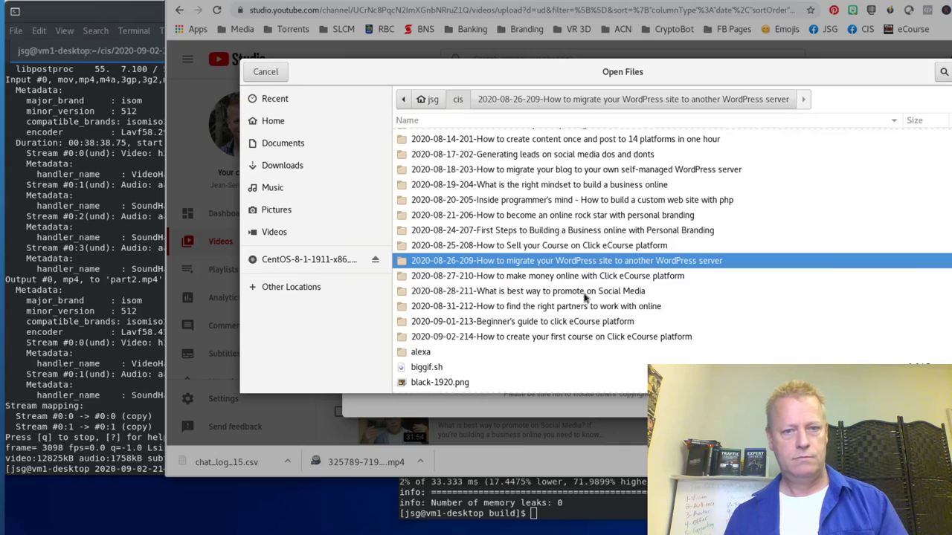
{"action": "double_click", "coordinate": [531, 339]}
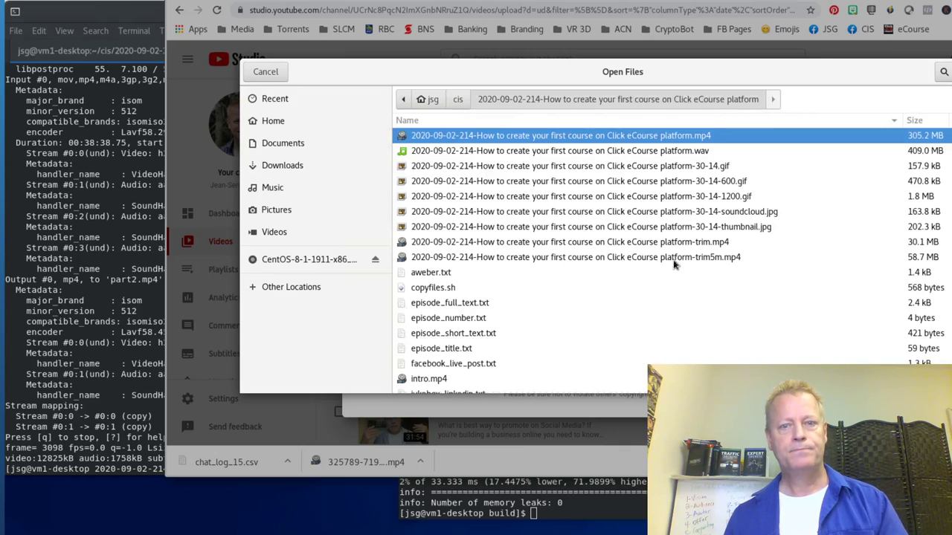
{"action": "scroll", "coordinate": [520, 315], "scroll_direction": "down", "scroll_amount": 5}
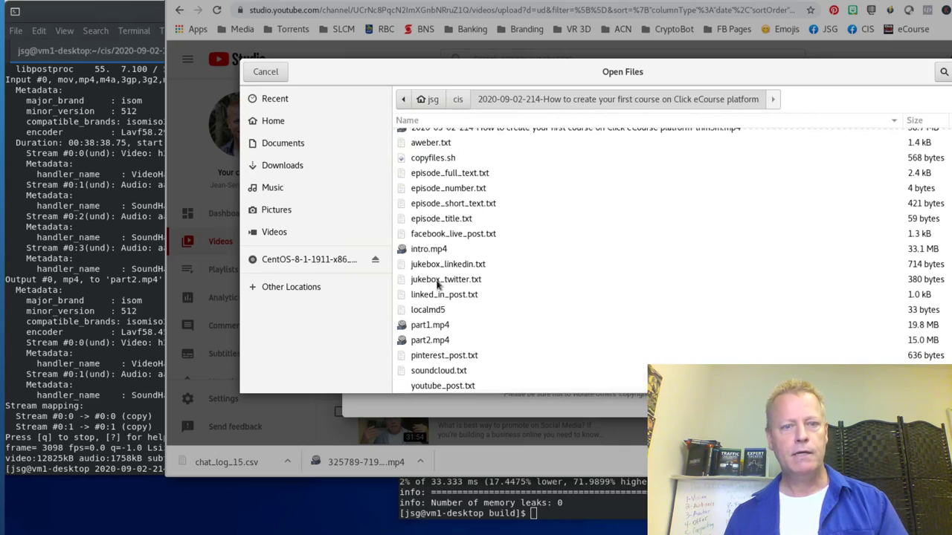
{"action": "left_click", "coordinate": [427, 251]}
{"action": "left_click", "coordinate": [431, 325], "text": "ctrl"}
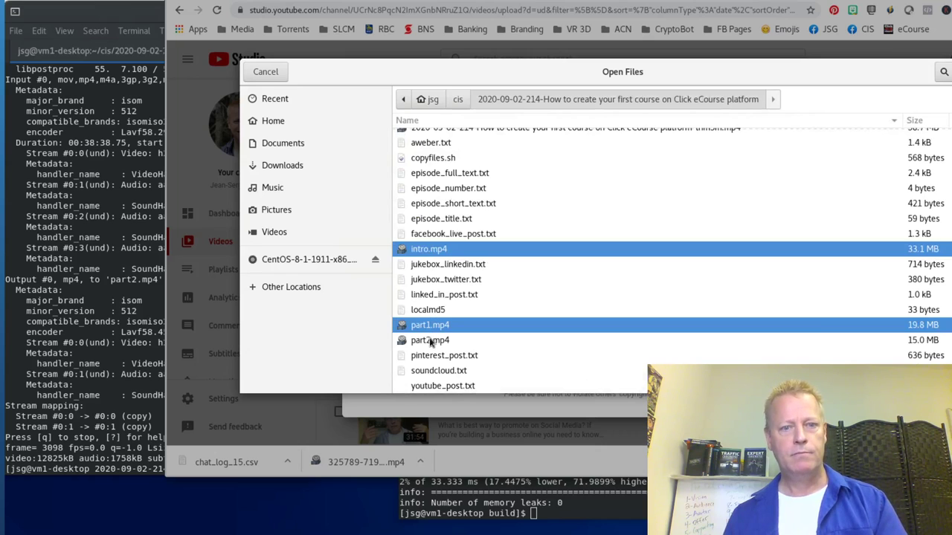
{"action": "left_click", "coordinate": [430, 339], "text": "ctrl"}
{"action": "key", "text": "Return"}
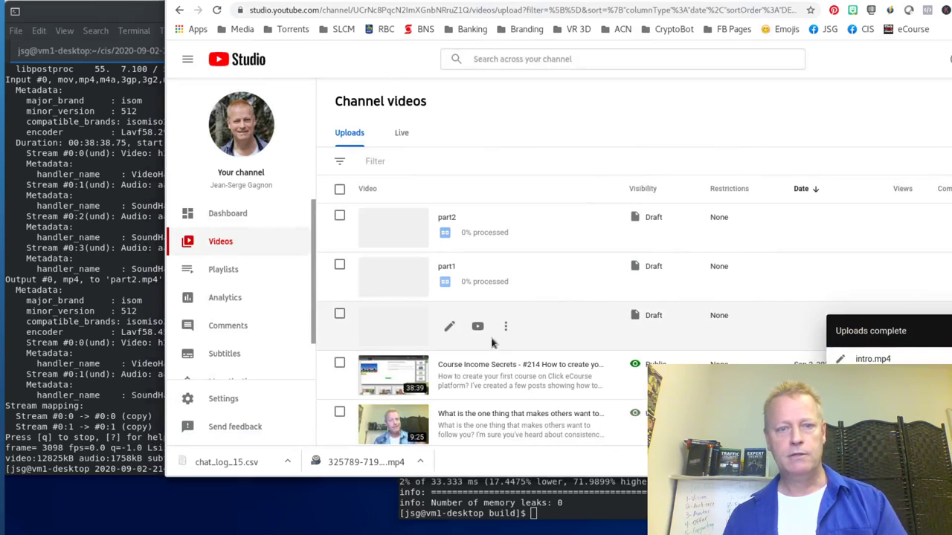
Step: Change the intro upload's title to 'Introduction'
{"action": "mouse_move", "coordinate": [448, 326]}
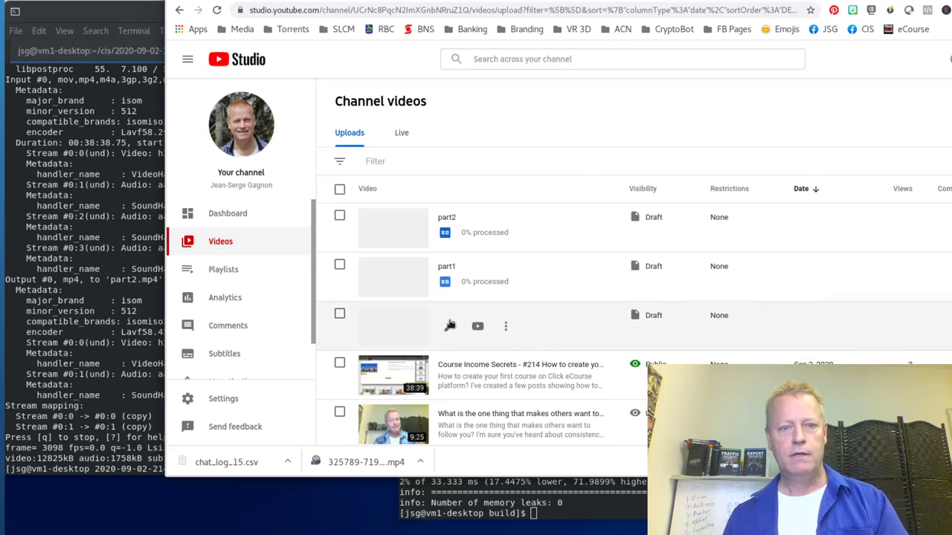
{"action": "left_click", "coordinate": [574, 320]}
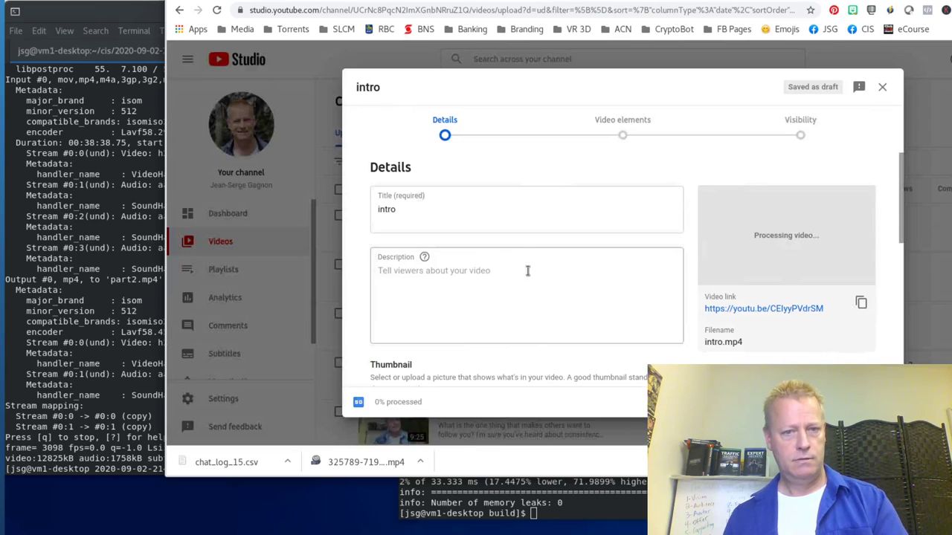
{"action": "left_click_drag", "start_coordinate": [396, 210], "coordinate": [347, 210]}
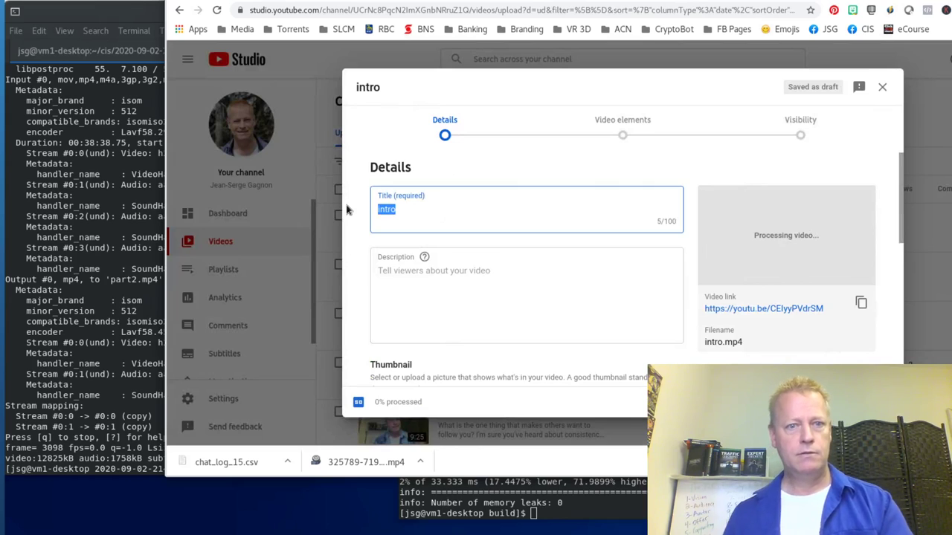
{"action": "type", "text": "Int"}
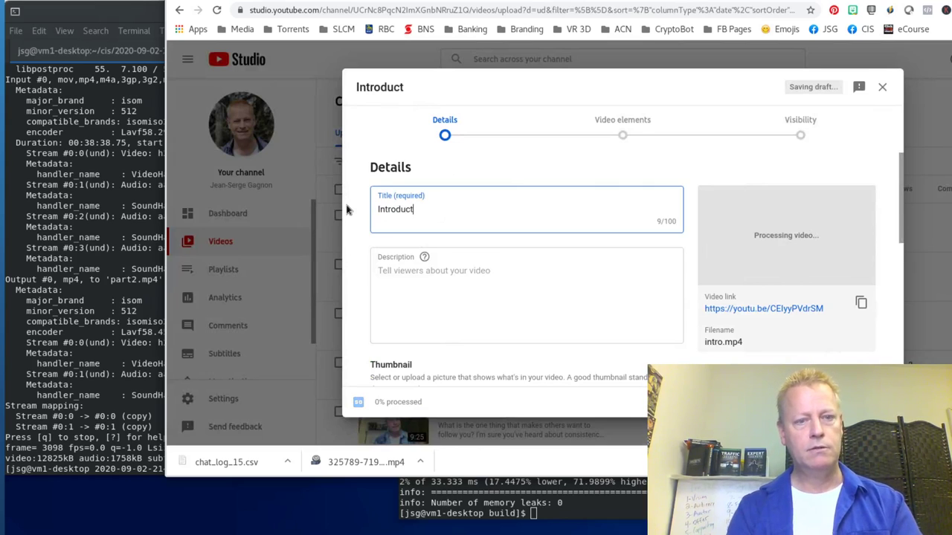
{"action": "left_click", "coordinate": [456, 271]}
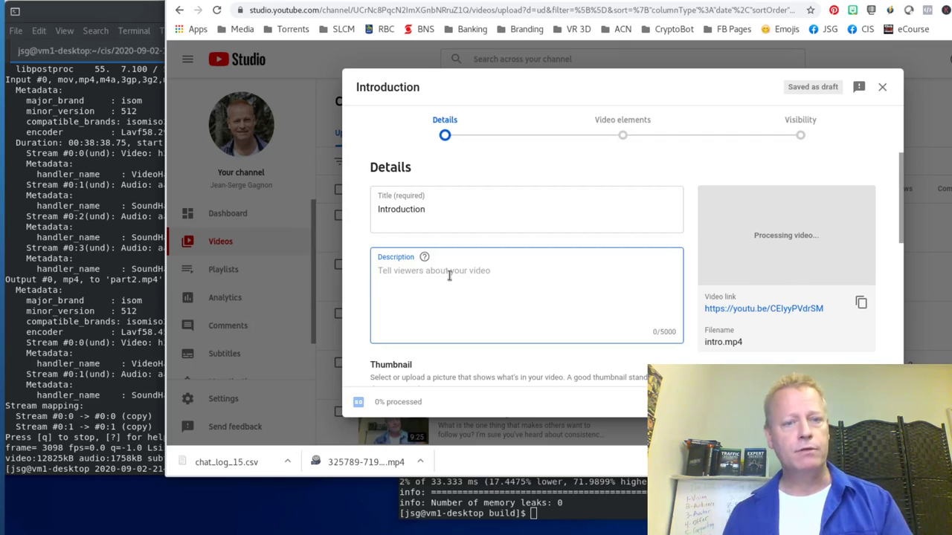
Step: Set the Introduction video to Unlisted, save it, and close the processing notice
{"action": "left_click", "coordinate": [855, 401]}
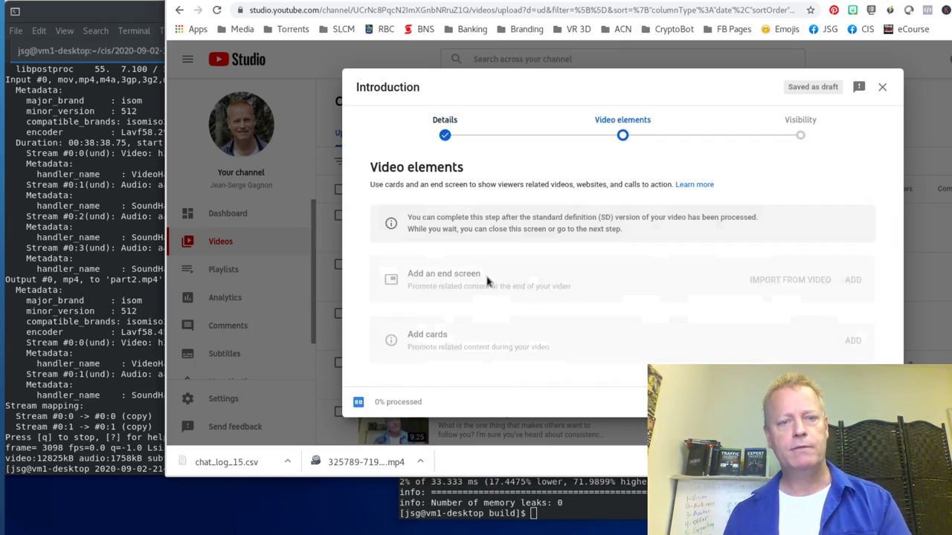
{"action": "left_click", "coordinate": [855, 401]}
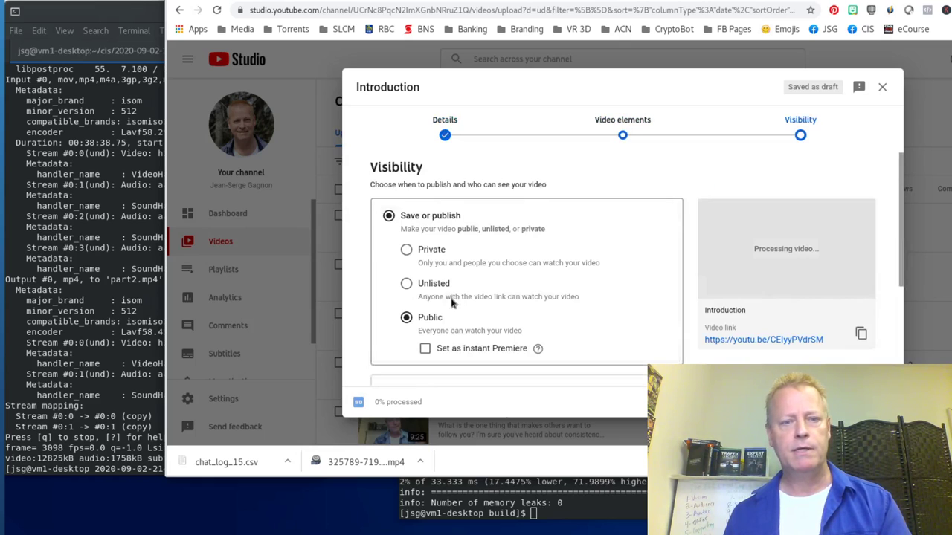
{"action": "left_click", "coordinate": [406, 283]}
{"action": "left_click", "coordinate": [855, 402]}
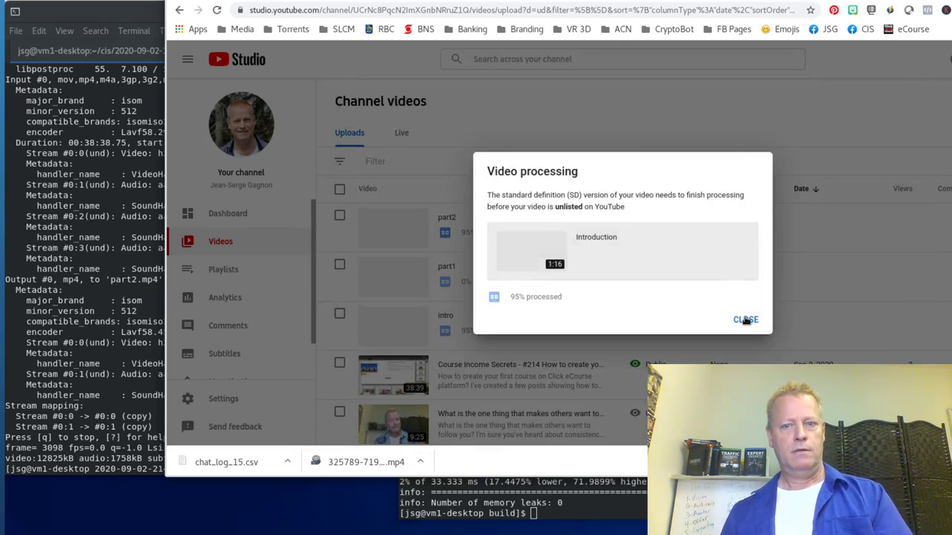
{"action": "left_click", "coordinate": [745, 320]}
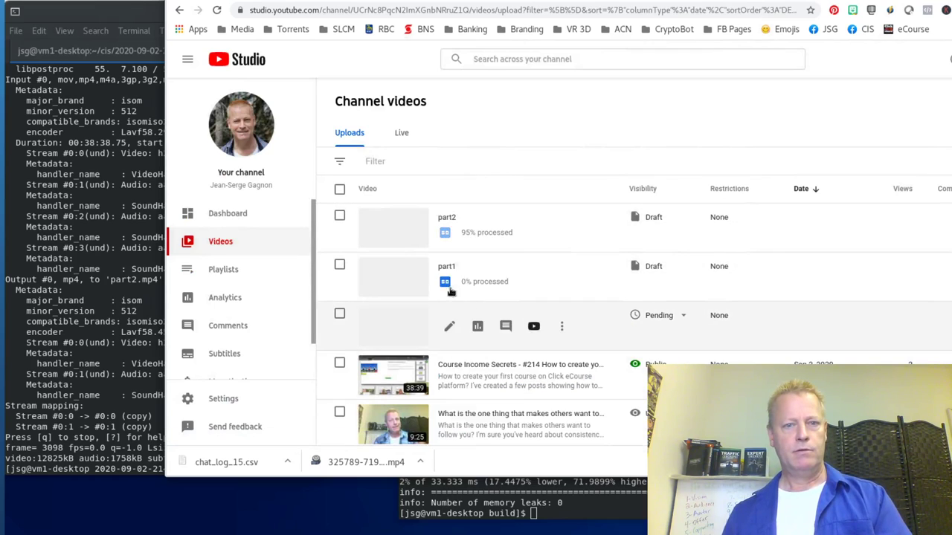
Step: Retitle the part1 upload 'Part 1', save it as Unlisted, and close the processing notice
{"action": "left_click", "coordinate": [571, 284]}
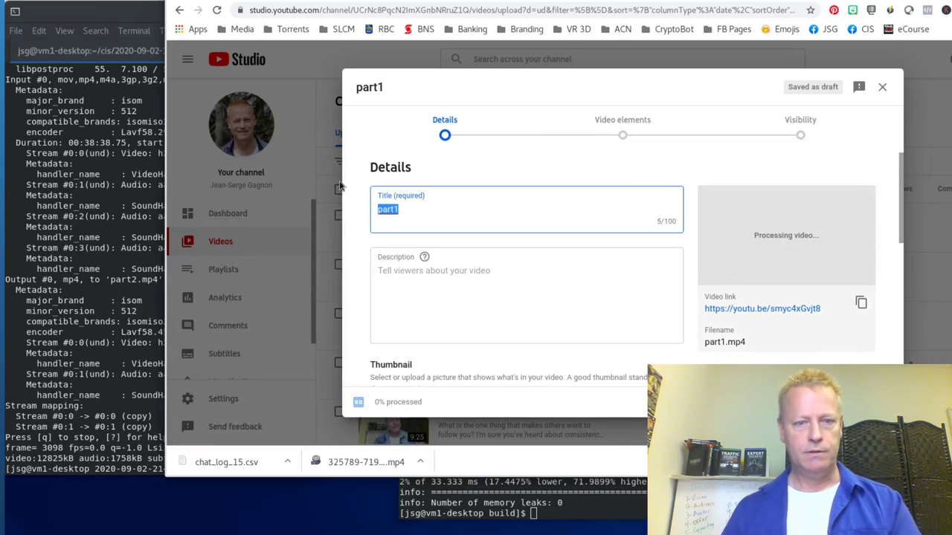
{"action": "type", "text": "Par"}
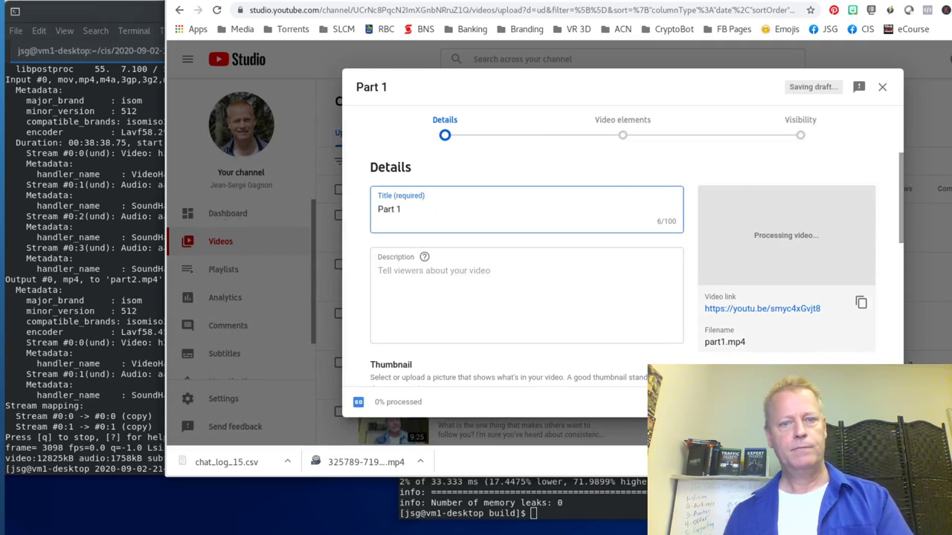
{"action": "left_click", "coordinate": [863, 402]}
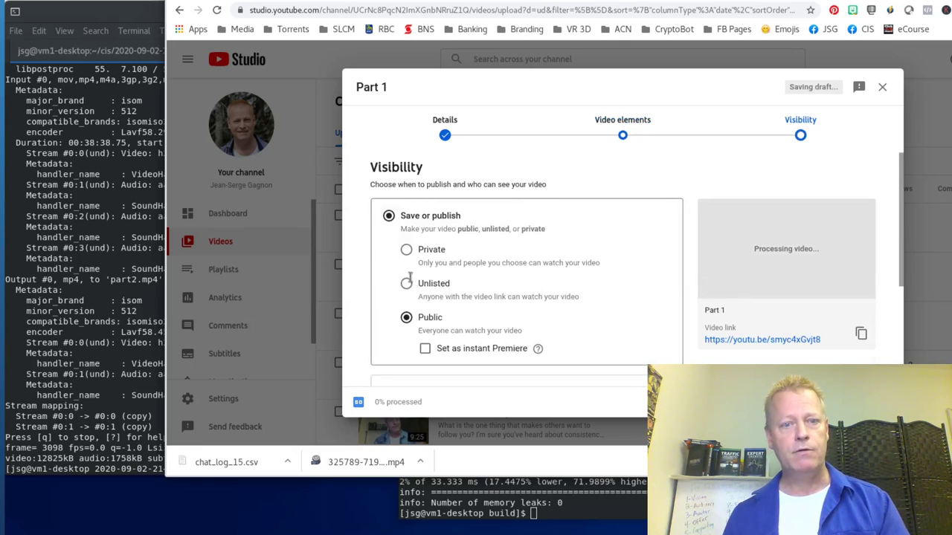
{"action": "left_click", "coordinate": [407, 286]}
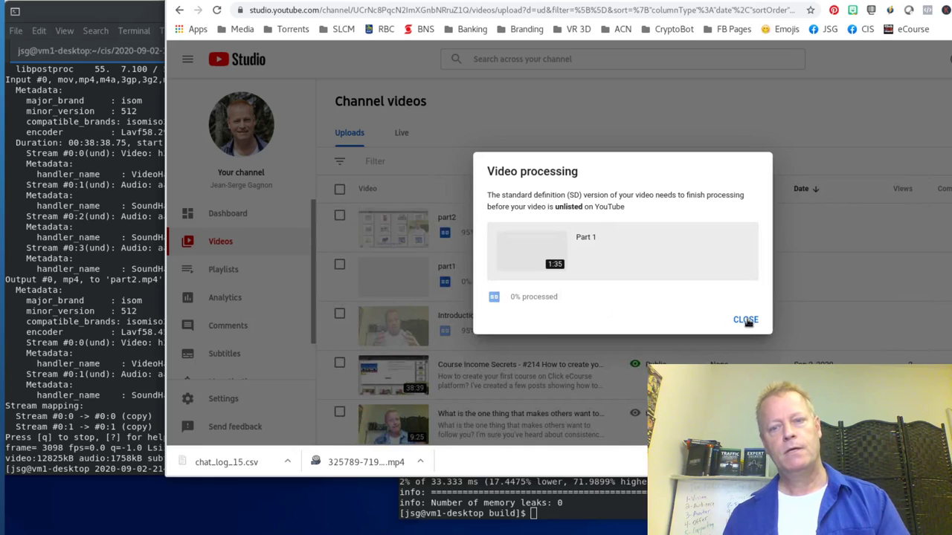
{"action": "left_click", "coordinate": [746, 320]}
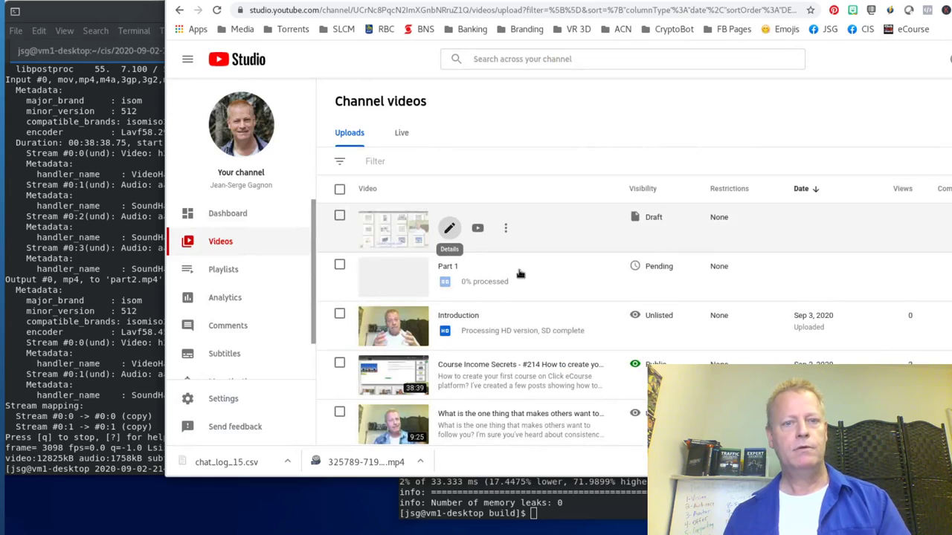
Step: Rename the part2 upload 'Part 2', publish it as Unlisted, and close the published notice
{"action": "left_click", "coordinate": [448, 232]}
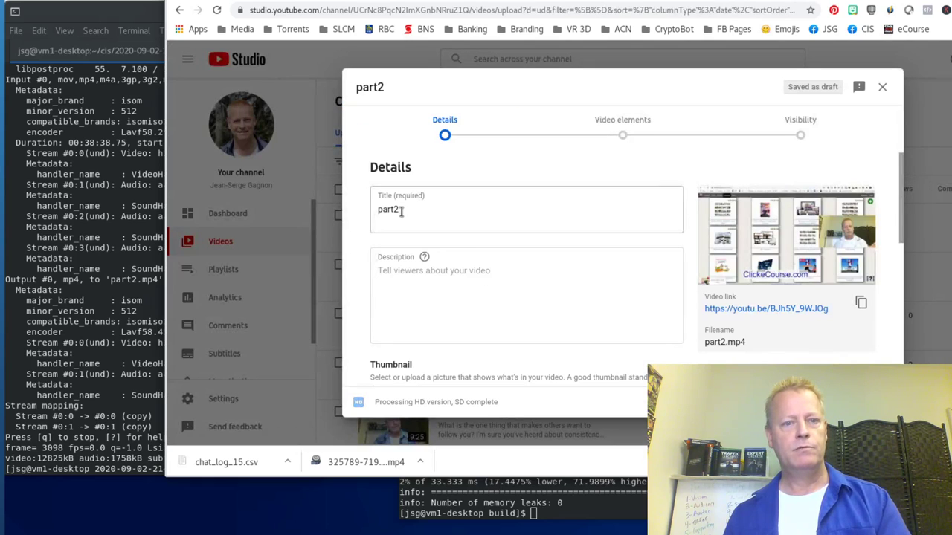
{"action": "left_click_drag", "start_coordinate": [401, 209], "coordinate": [358, 208]}
{"action": "type", "text": "P"}
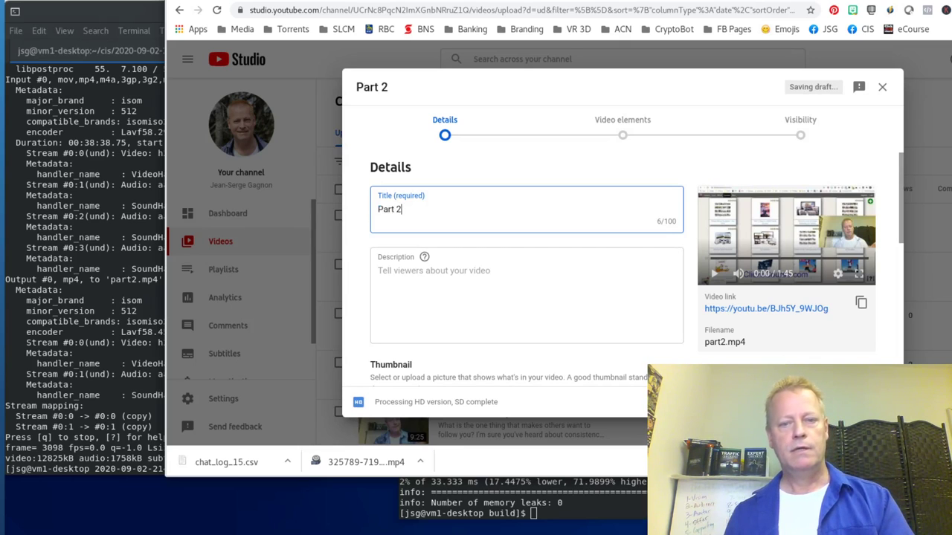
{"action": "left_click", "coordinate": [868, 402]}
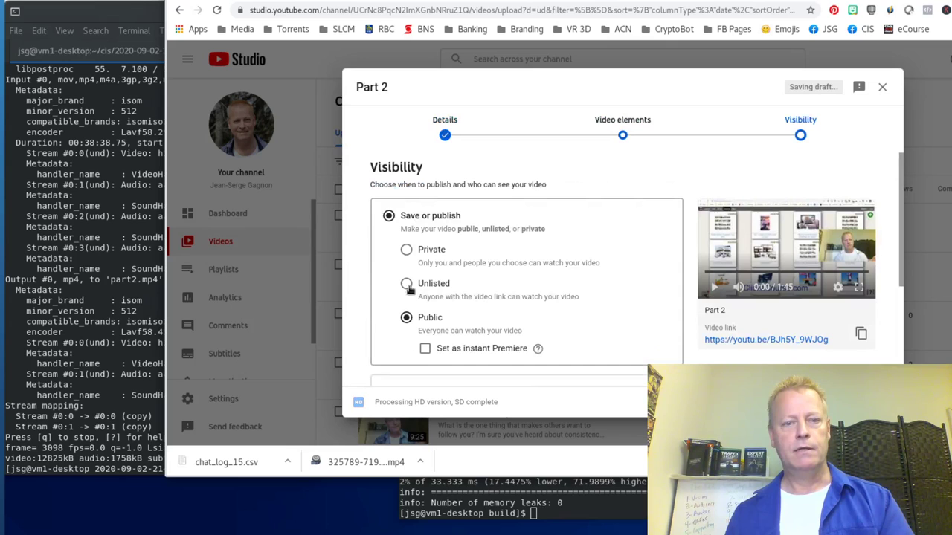
{"action": "left_click", "coordinate": [407, 284]}
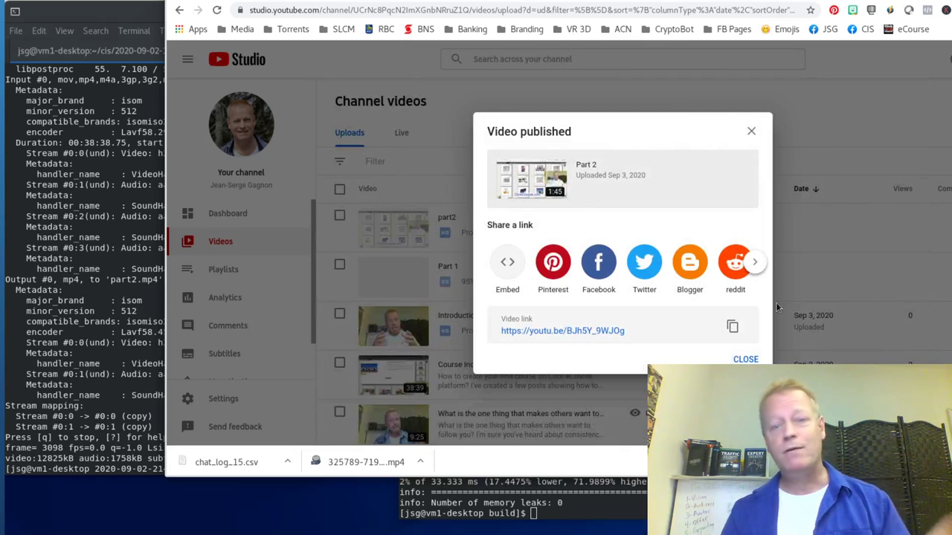
{"action": "left_click", "coordinate": [747, 360]}
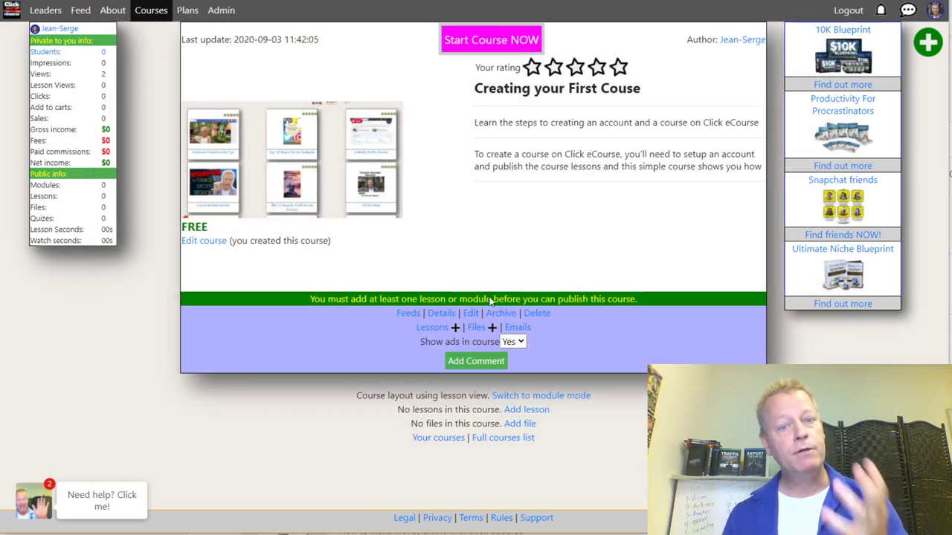
Step: Add a lesson titled 'Introduction' with summary 'What is this course about', ready for its URI
{"action": "left_click", "coordinate": [455, 328]}
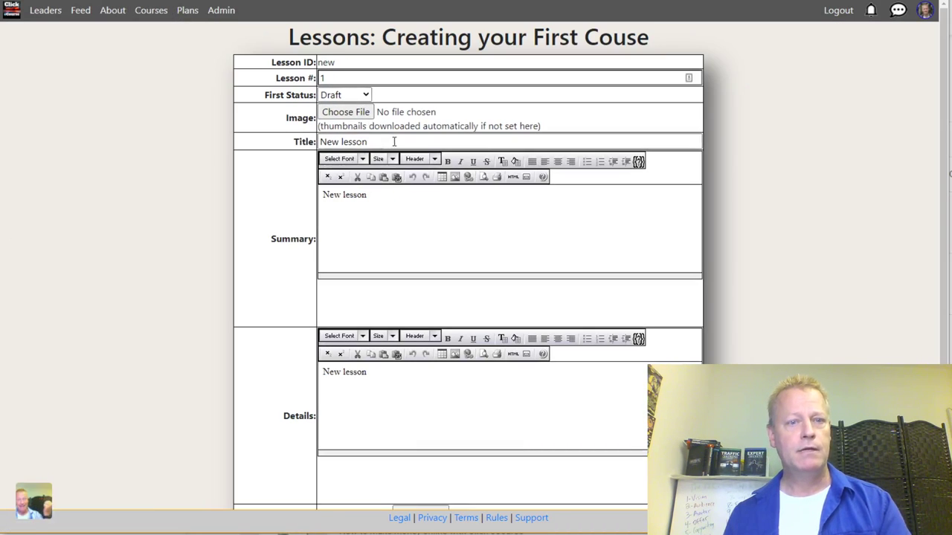
{"action": "left_click_drag", "start_coordinate": [394, 141], "coordinate": [251, 161]}
{"action": "type", "text": "Introduction"}
{"action": "left_click_drag", "start_coordinate": [377, 193], "coordinate": [266, 196]}
{"action": "type", "text": "What is th"}
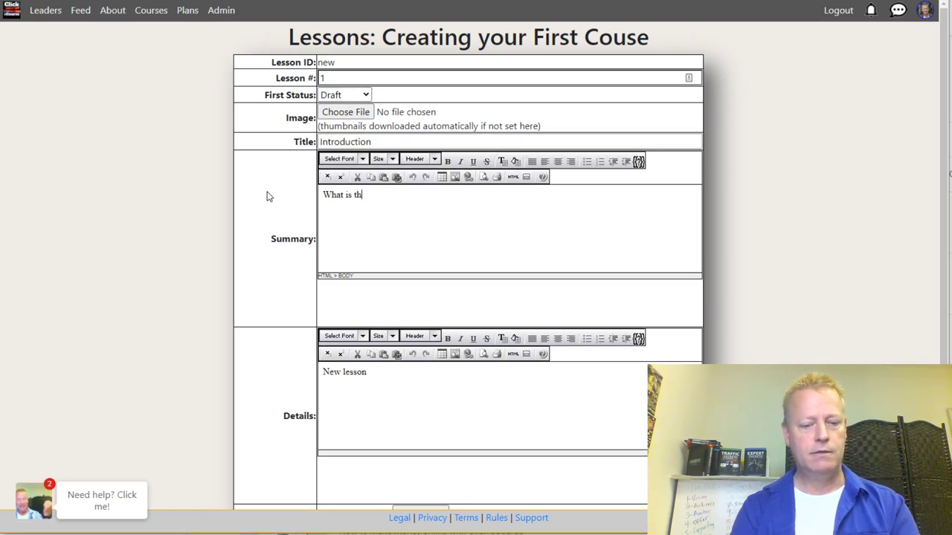
{"action": "type", "text": "is course about"}
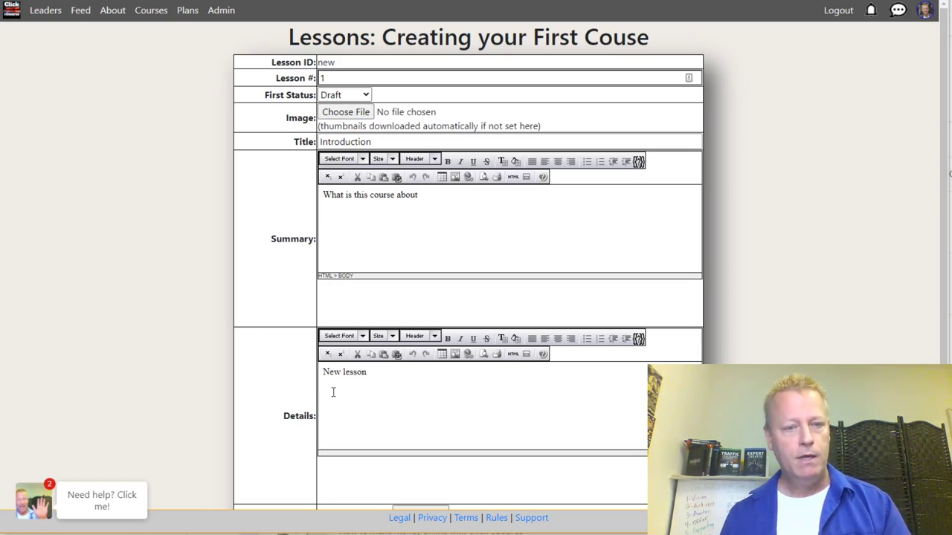
{"action": "scroll", "coordinate": [279, 394], "scroll_direction": "down", "scroll_amount": 3}
{"action": "left_click", "coordinate": [349, 358]}
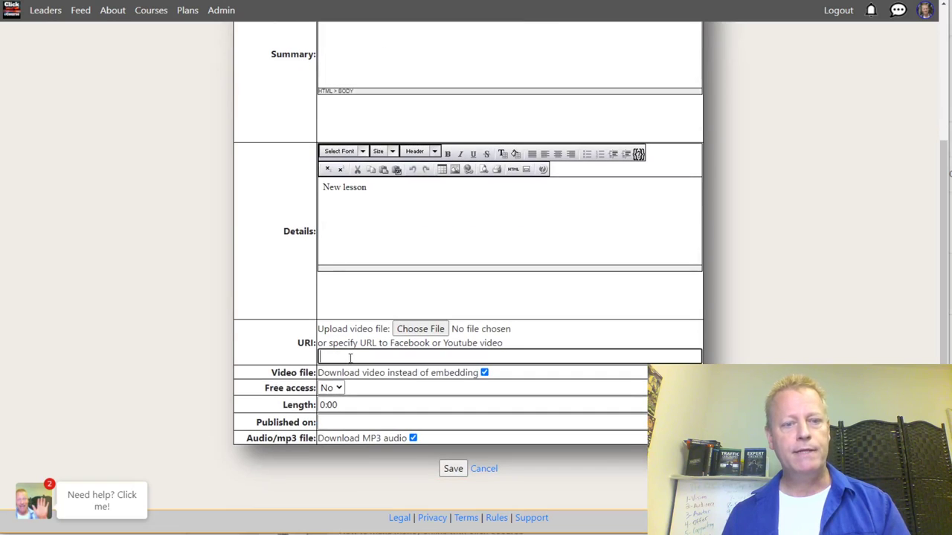
Step: Copy the Introduction video's shareable link from the channel's YouTube Studio videos list
{"action": "key", "text": "ctrl+t"}
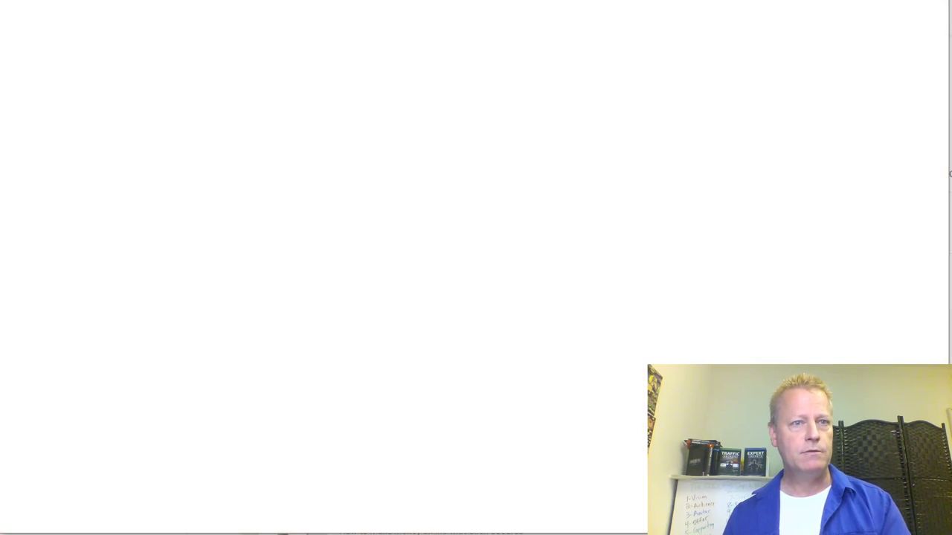
{"action": "type", "text": "youtube"}
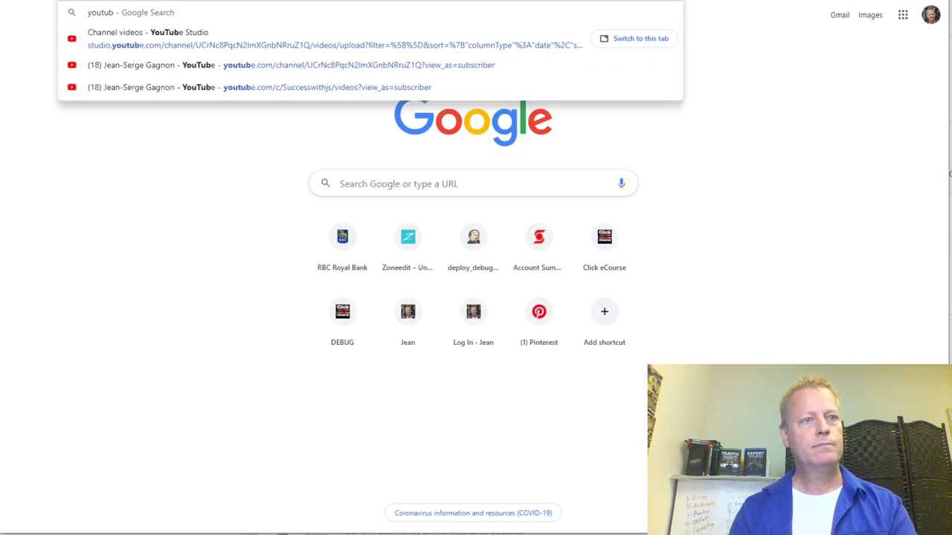
{"action": "key", "text": "Return"}
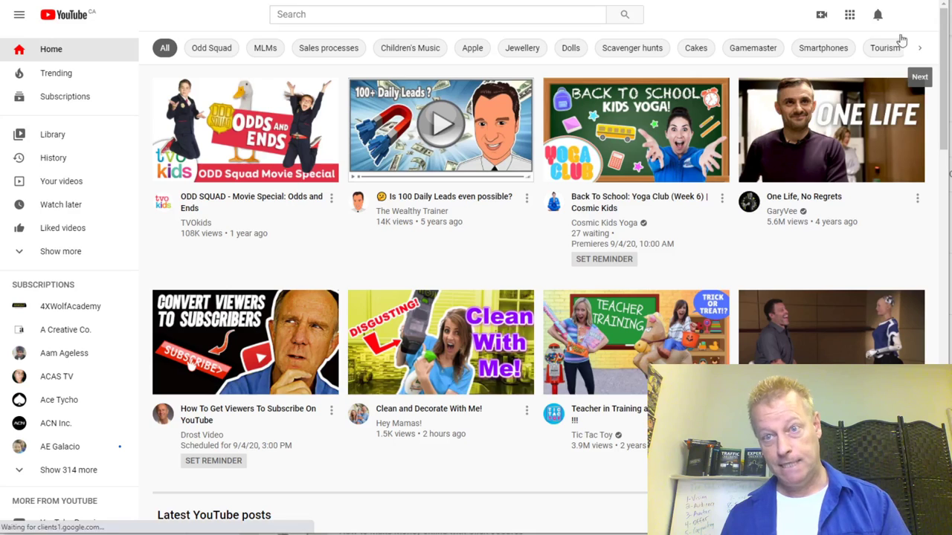
{"action": "left_click", "coordinate": [912, 15]}
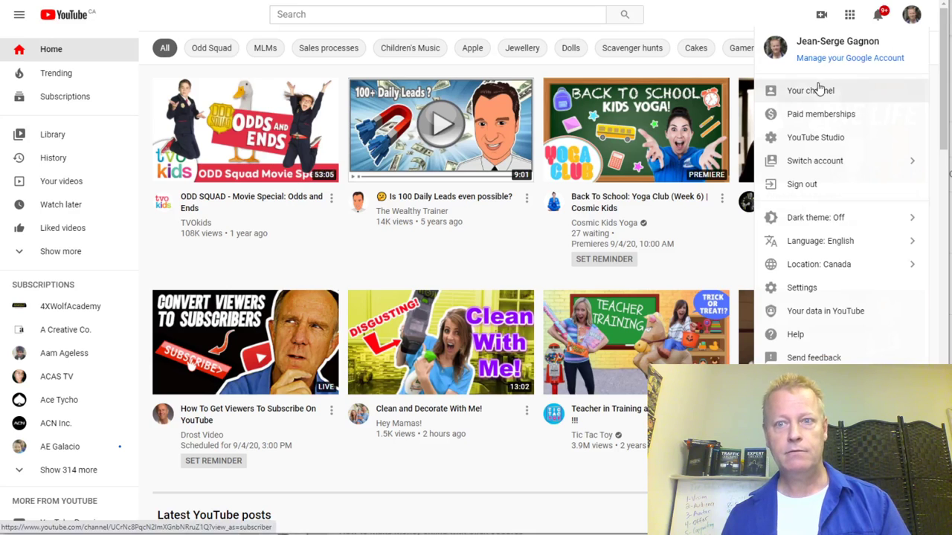
{"action": "left_click", "coordinate": [699, 89]}
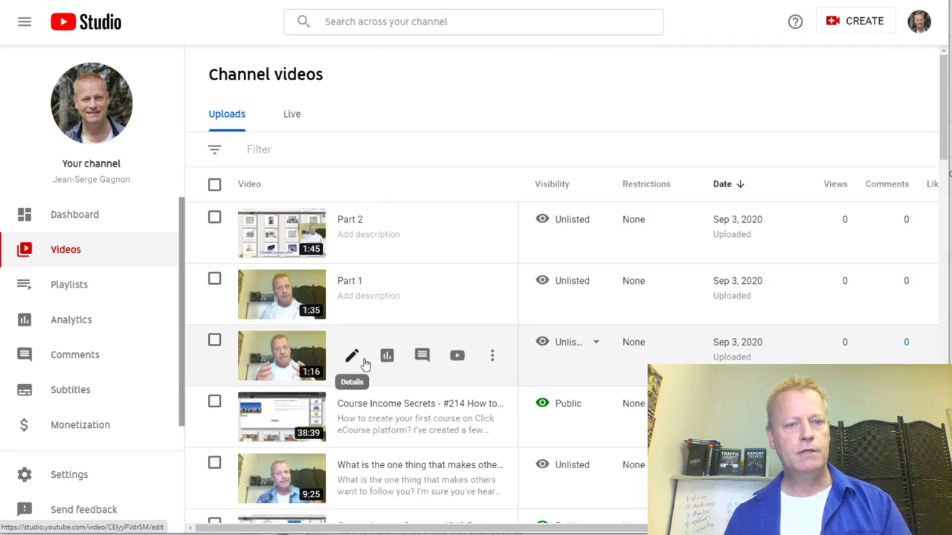
{"action": "left_click", "coordinate": [491, 356]}
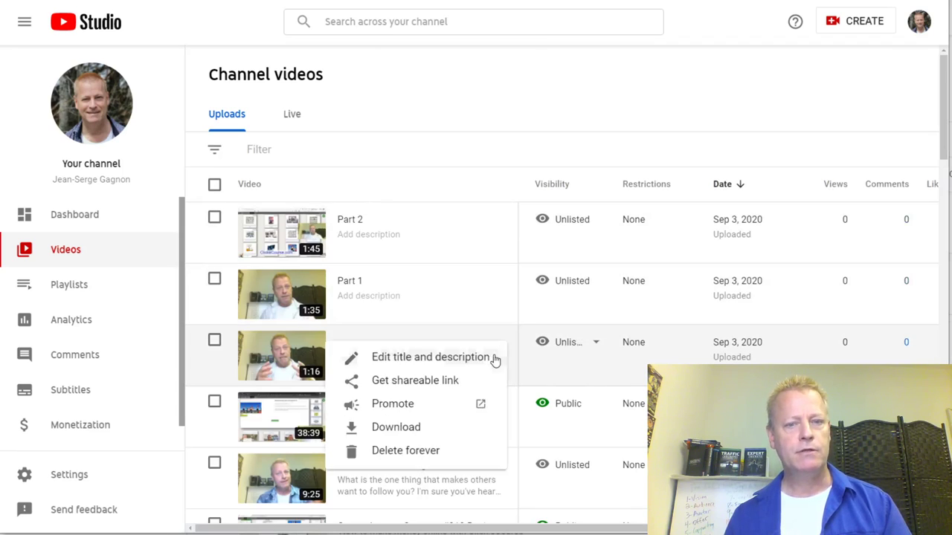
{"action": "left_click", "coordinate": [421, 381]}
{"action": "key", "text": "ctrl+Tab"}
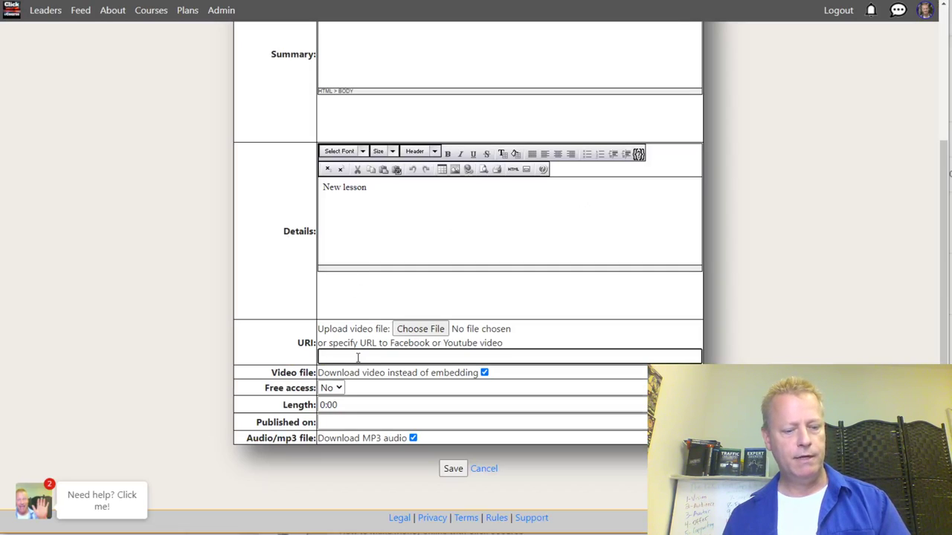
Step: Paste the Introduction video link into the lesson's URI and save the lesson
{"action": "key", "text": "ctrl+v"}
{"action": "left_click", "coordinate": [453, 469]}
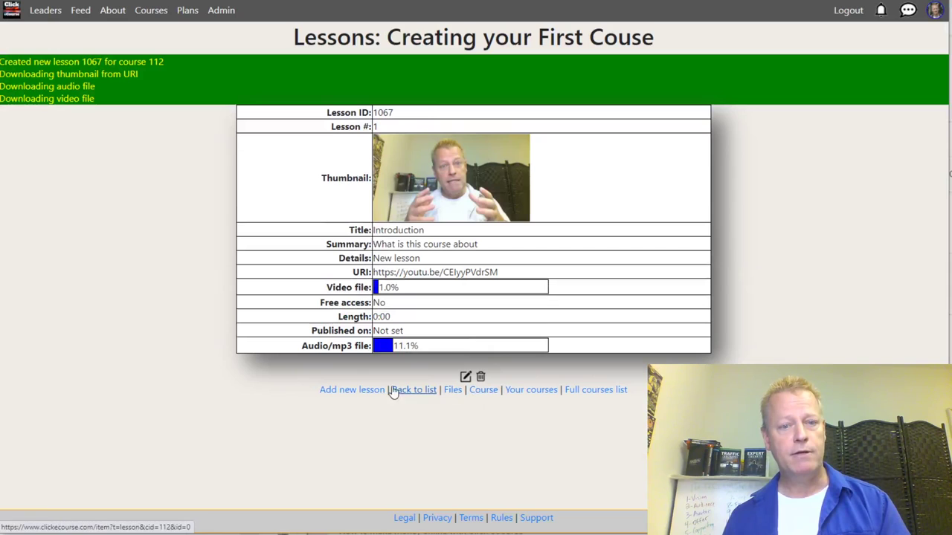
{"action": "left_click", "coordinate": [414, 392]}
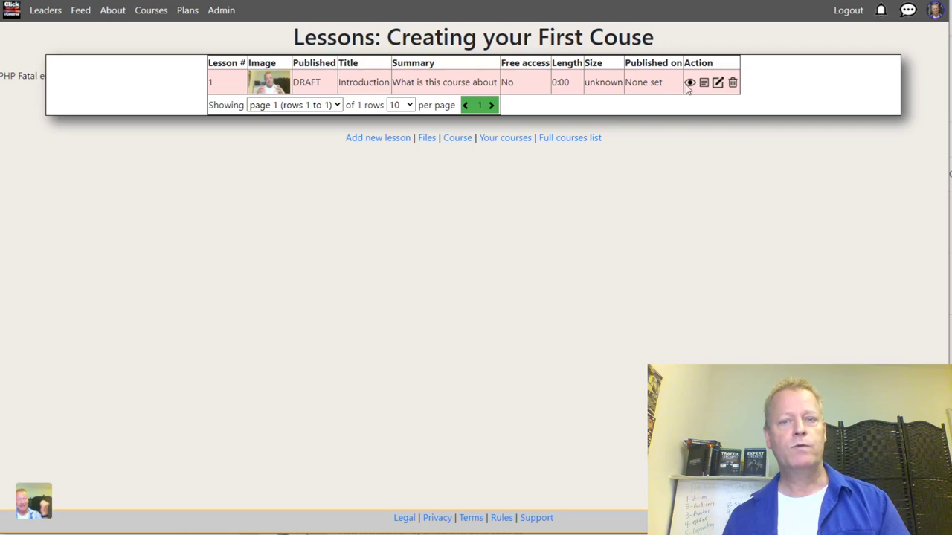
Step: Set the Introduction lesson's status to Published, save it, and view the course page
{"action": "left_click", "coordinate": [718, 83]}
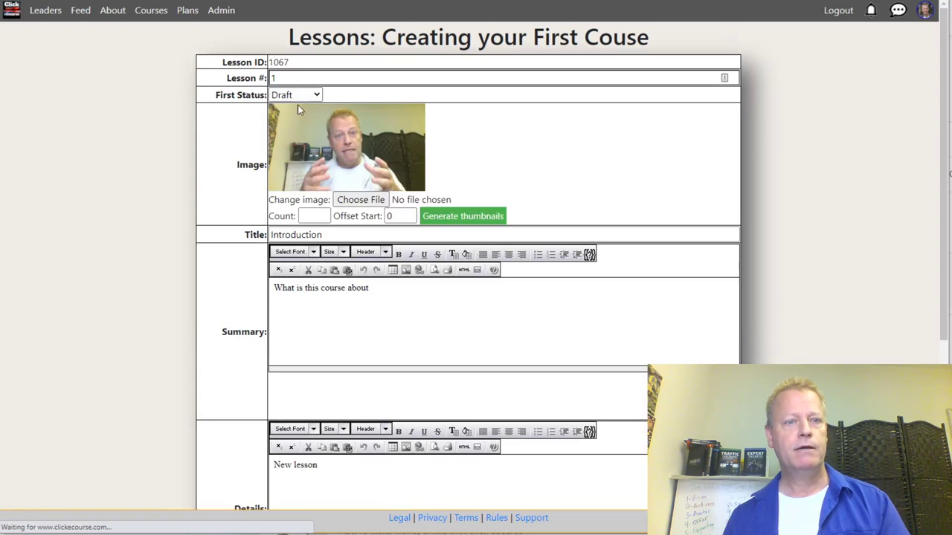
{"action": "left_click", "coordinate": [295, 95]}
{"action": "left_click", "coordinate": [297, 128]}
{"action": "scroll", "coordinate": [246, 245], "scroll_direction": "down", "scroll_amount": 4}
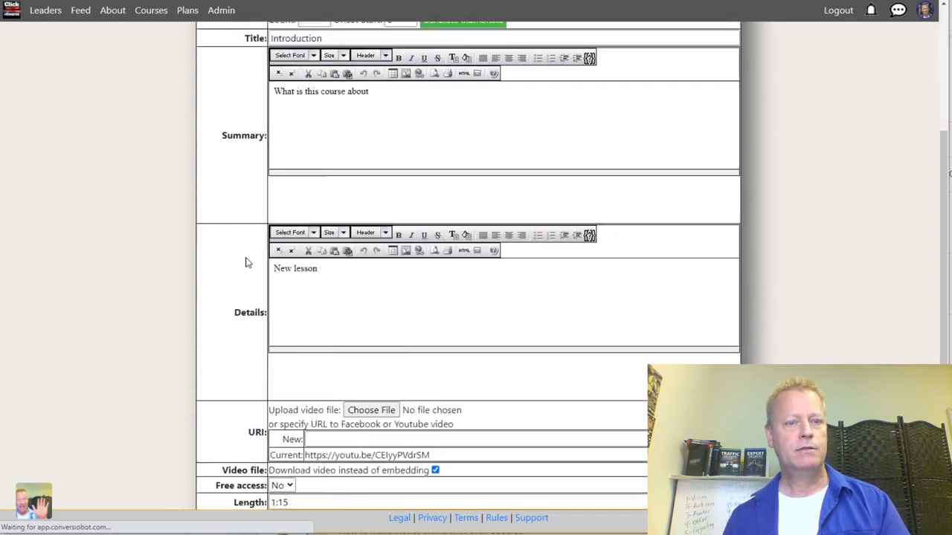
{"action": "left_click", "coordinate": [450, 471]}
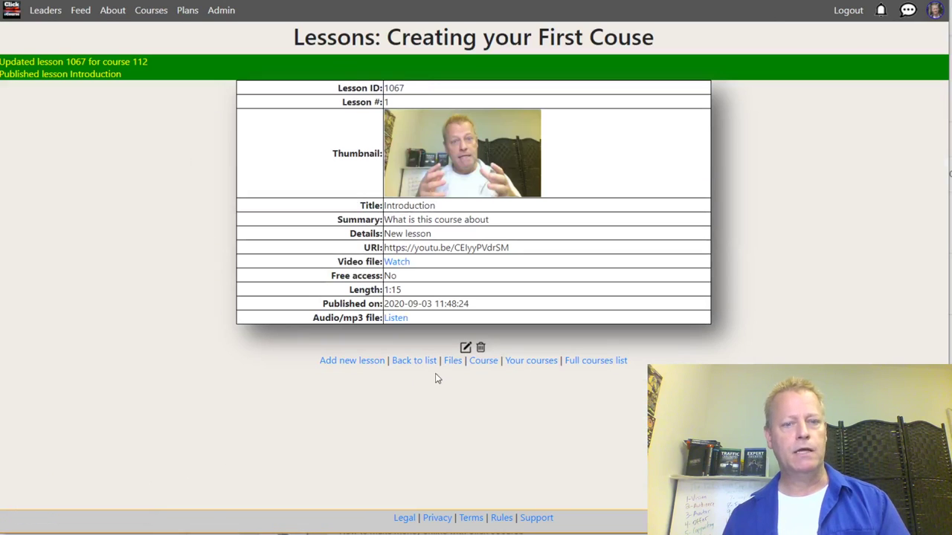
{"action": "left_click", "coordinate": [483, 360]}
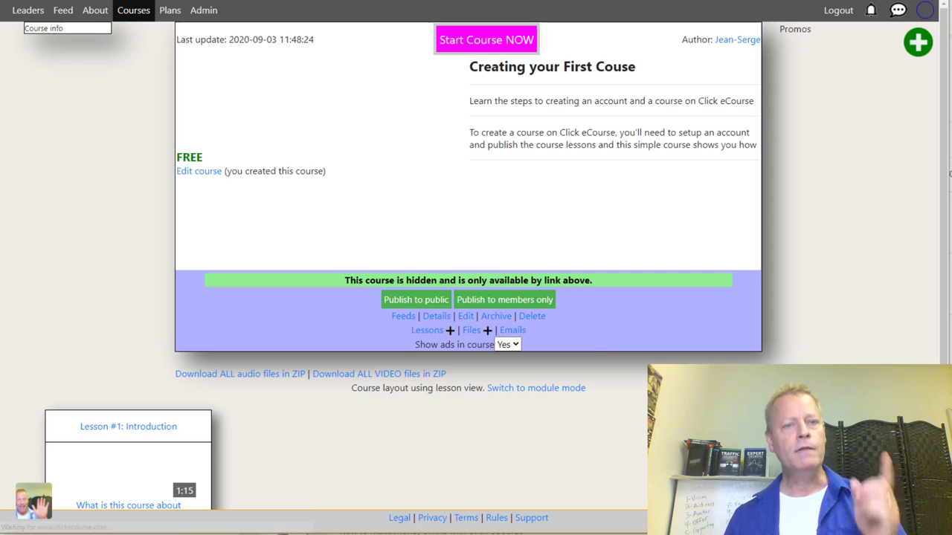
{"action": "scroll", "coordinate": [574, 353], "scroll_direction": "down", "scroll_amount": 2}
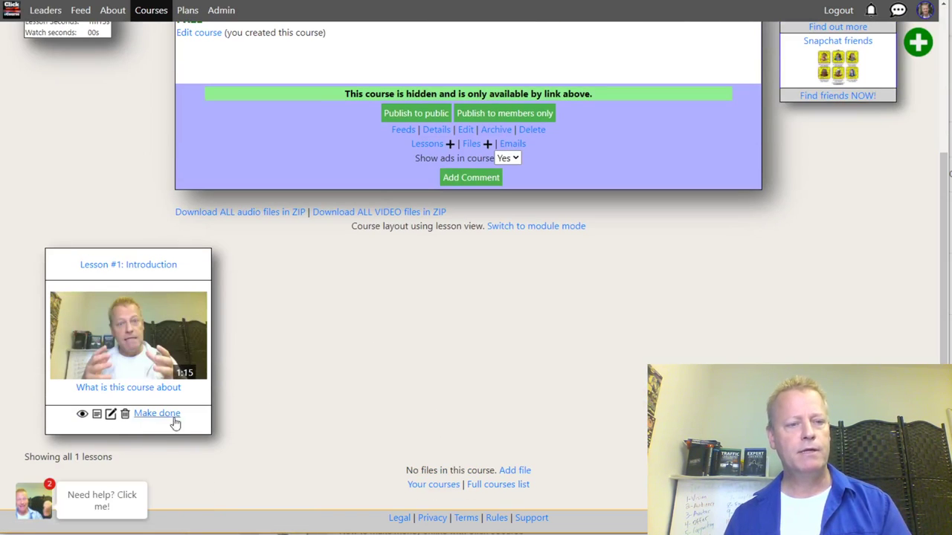
Step: Start a new lesson titled 'How to register an account'
{"action": "scroll", "coordinate": [913, 233], "scroll_direction": "up", "scroll_amount": 3}
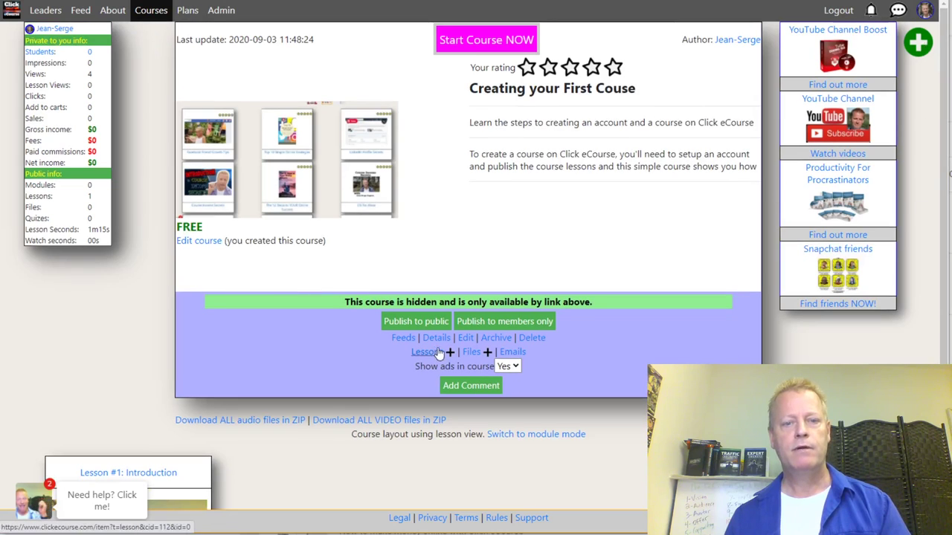
{"action": "mouse_move", "coordinate": [913, 46]}
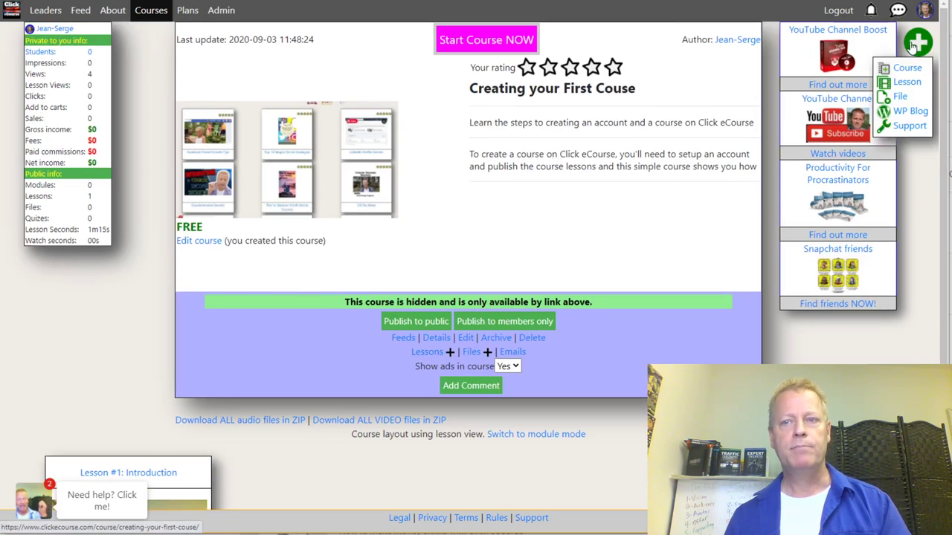
{"action": "left_click", "coordinate": [906, 81]}
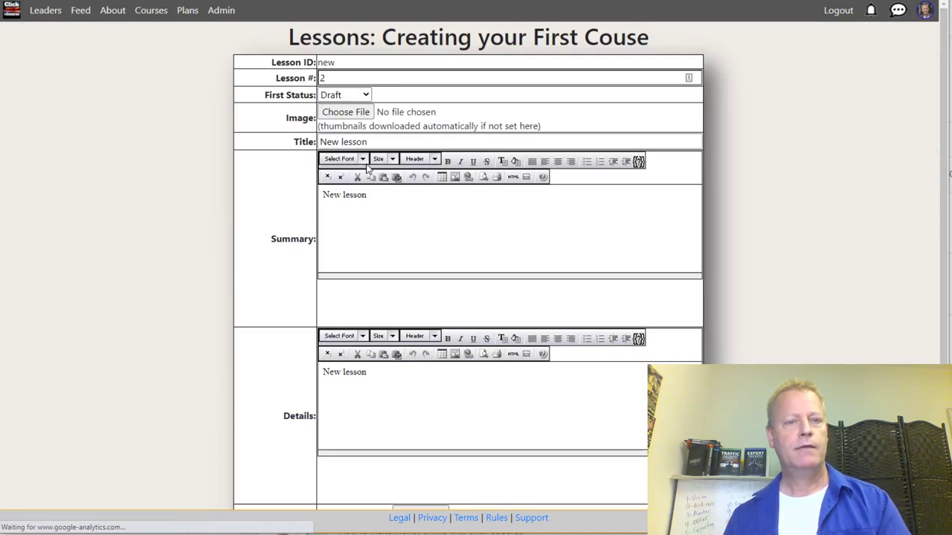
{"action": "type", "text": "Pa"}
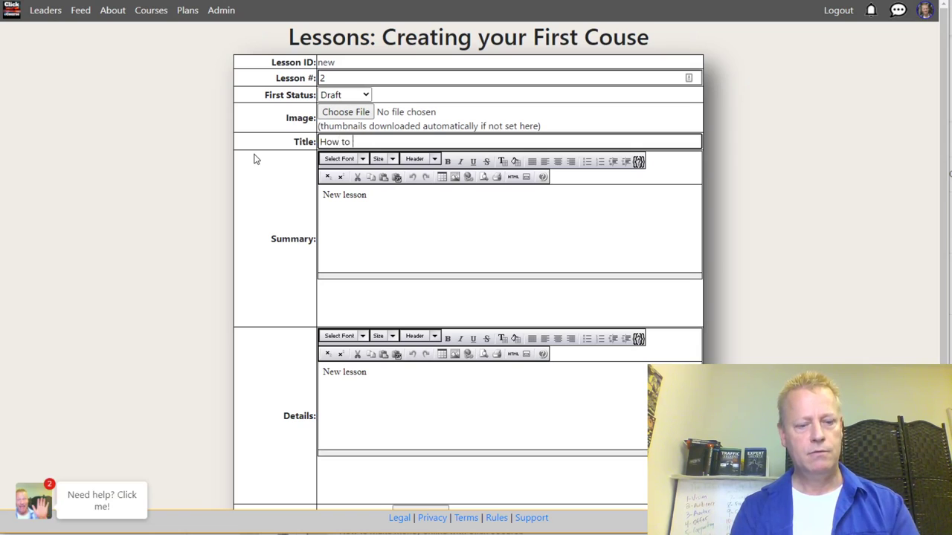
{"action": "type", "text": "er an account"}
Step: Add a summary about registering on Click eCourse and choose a video file
{"action": "left_click_drag", "start_coordinate": [374, 195], "coordinate": [270, 206]}
{"action": "type", "text": "In this"}
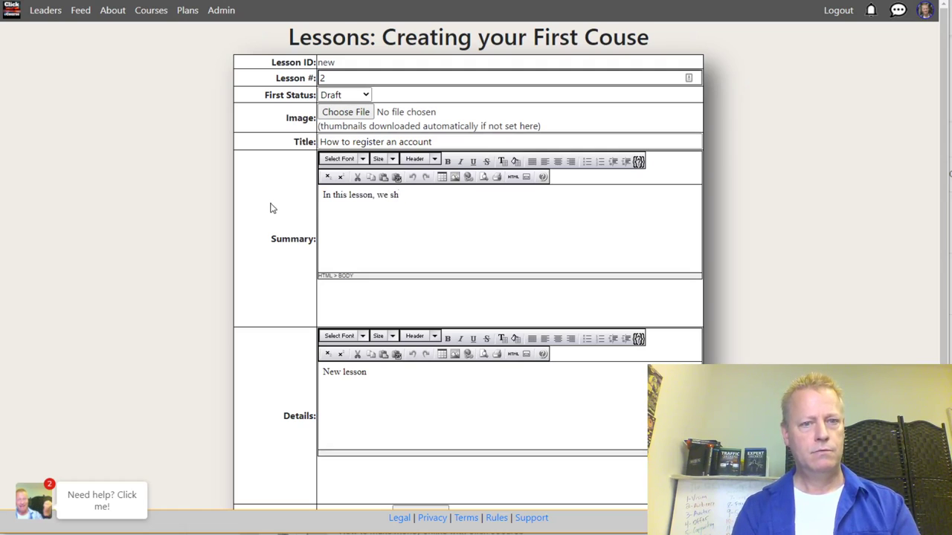
{"action": "type", "text": "how to register your acc"}
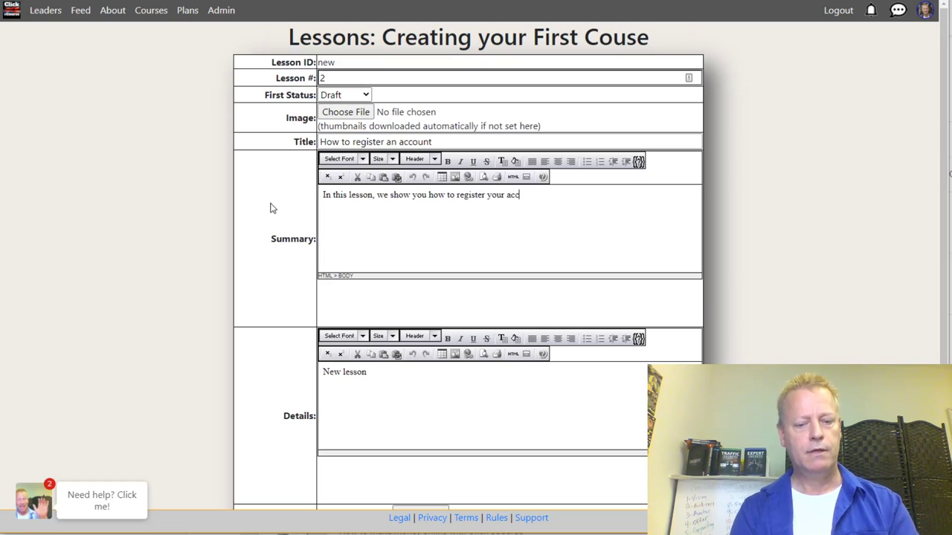
{"action": "type", "text": "ount on Click"}
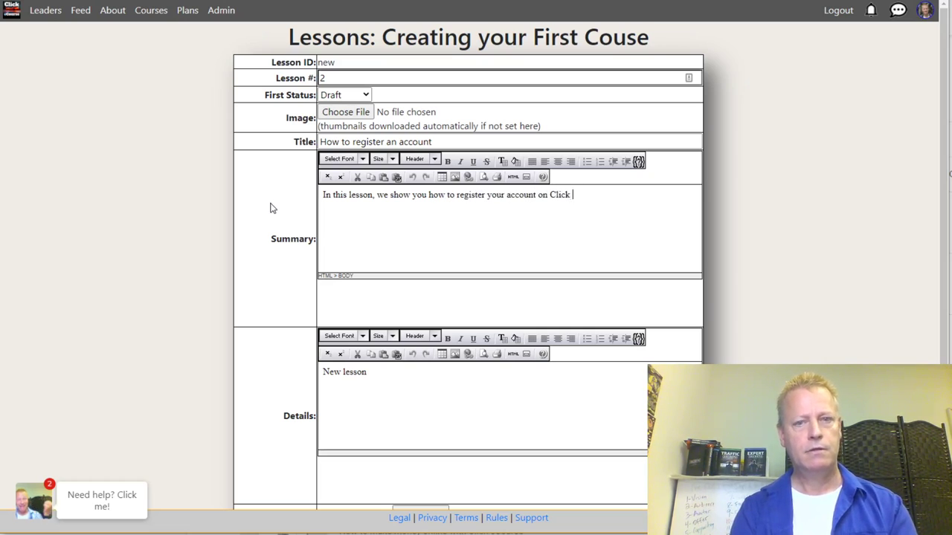
{"action": "type", "text": " eCourse"}
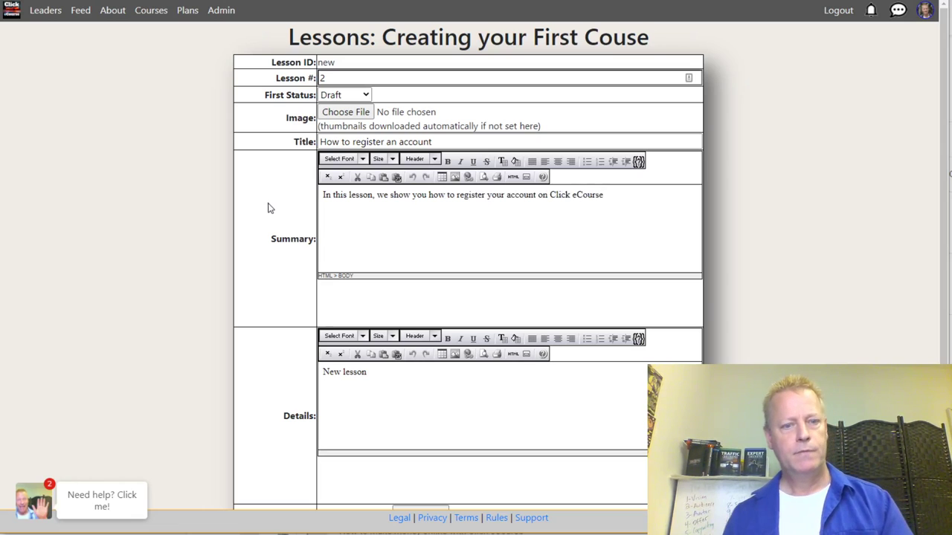
{"action": "scroll", "coordinate": [338, 368], "scroll_direction": "down", "scroll_amount": 3}
{"action": "left_click", "coordinate": [408, 331]}
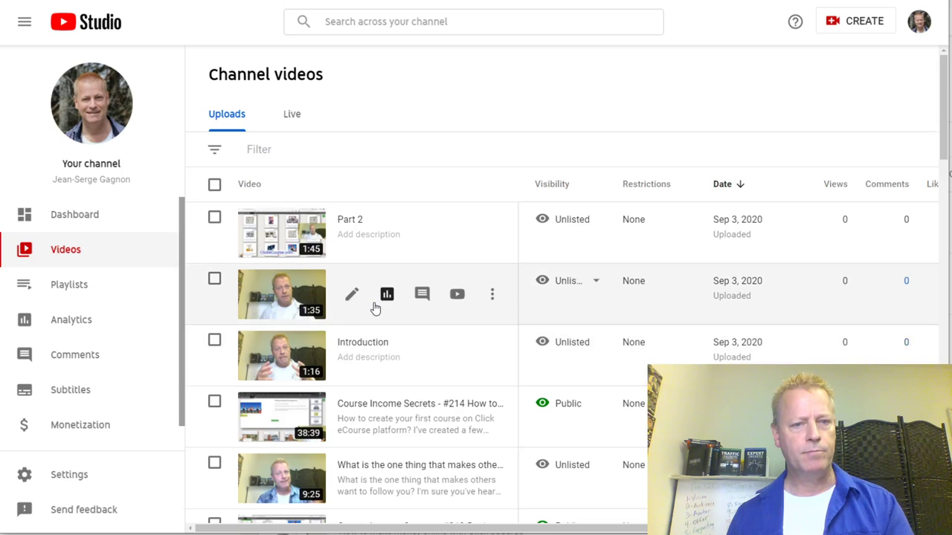
{"action": "left_click", "coordinate": [375, 309]}
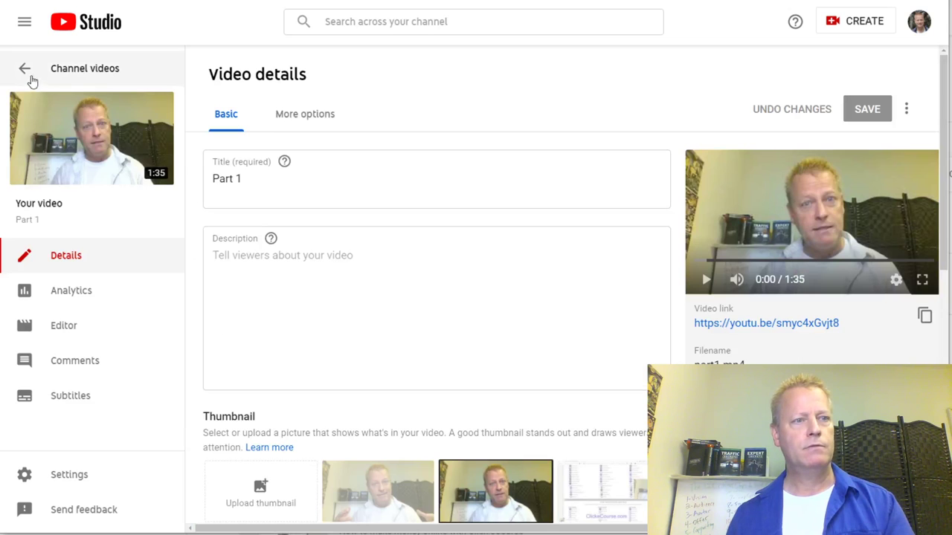
{"action": "key", "text": "alt+Left"}
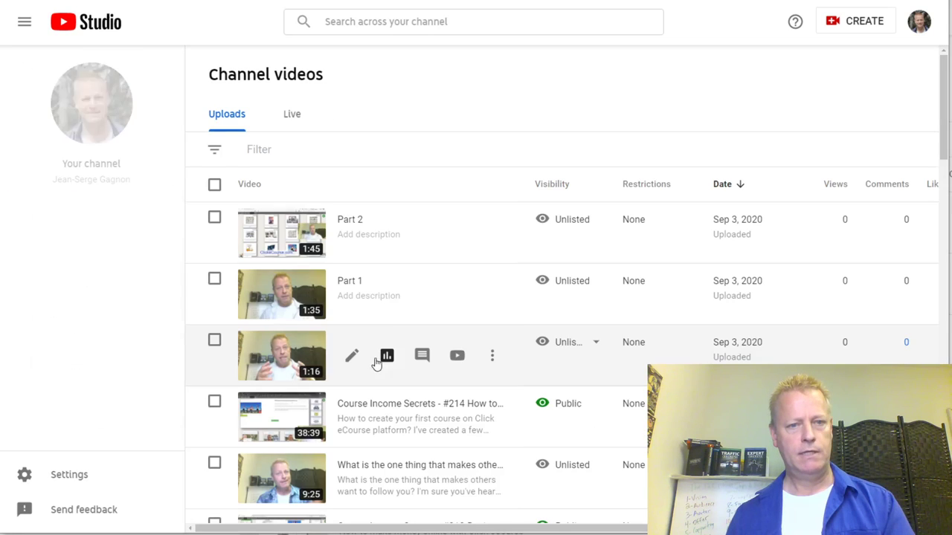
{"action": "left_click", "coordinate": [489, 295]}
{"action": "left_click", "coordinate": [423, 316]}
{"action": "scroll", "coordinate": [520, 335], "scroll_direction": "down", "scroll_amount": 3}
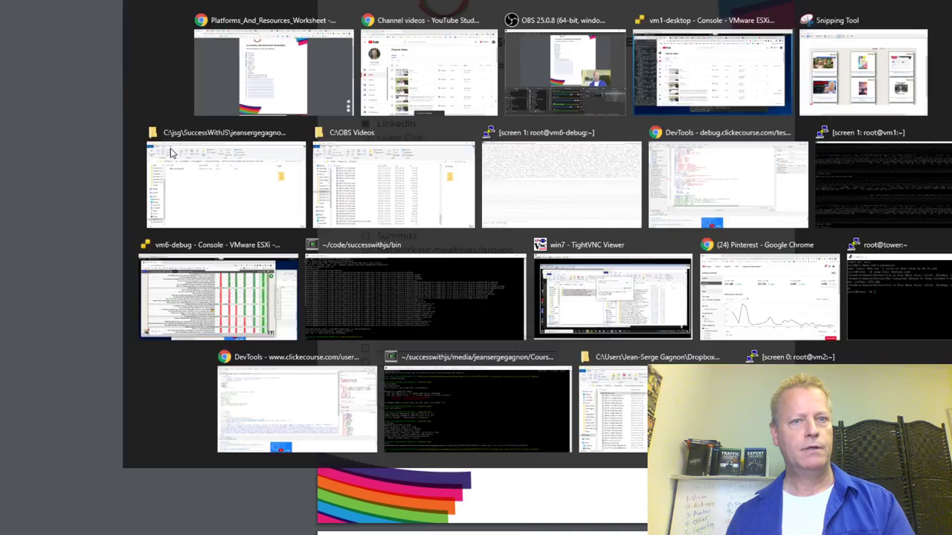
{"action": "key", "text": "alt+Tab"}
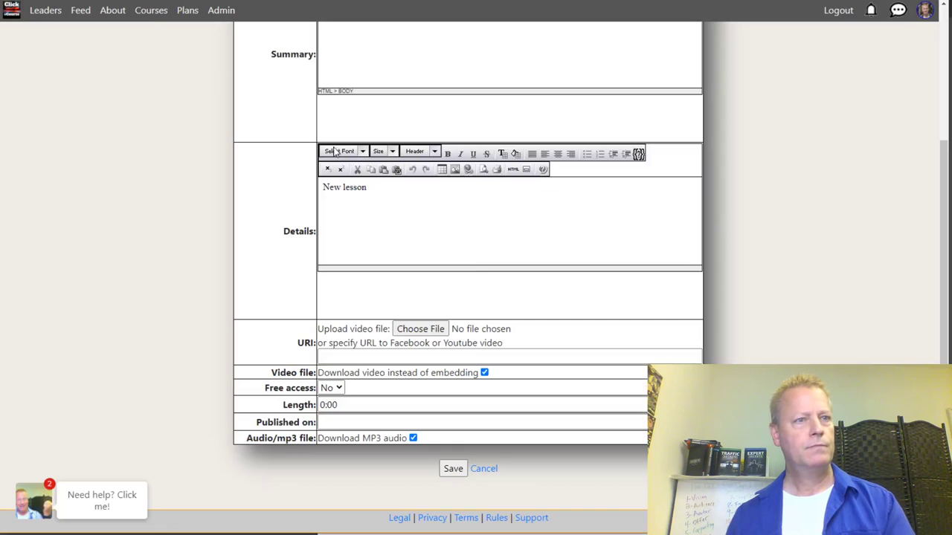
Step: Paste the Part 1 youtu.be link into lesson 2's URI field and save the lesson
{"action": "left_click", "coordinate": [365, 358]}
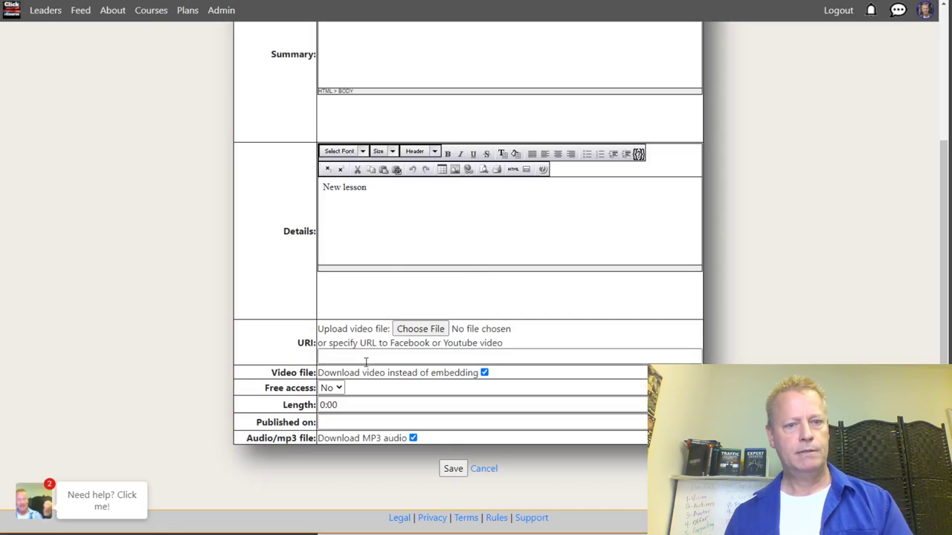
{"action": "key", "text": "ctrl+v"}
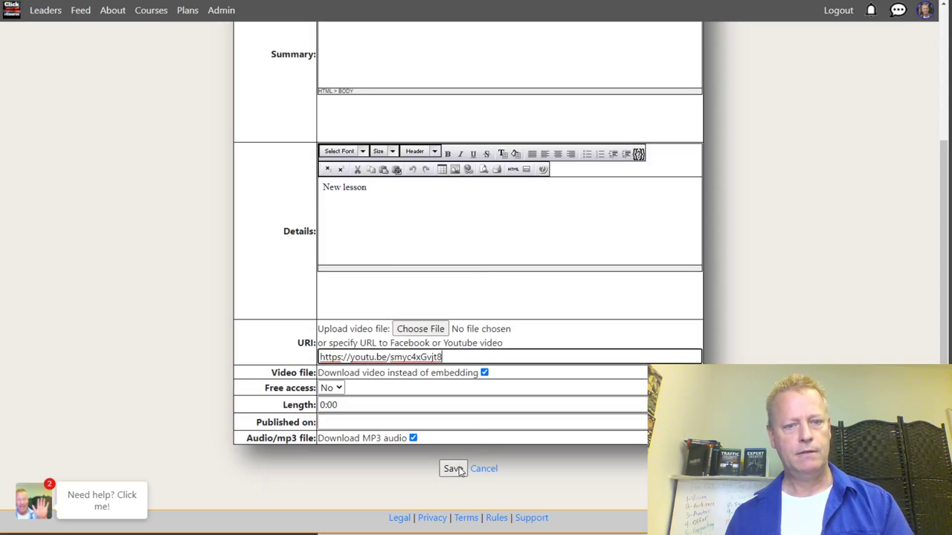
{"action": "left_click", "coordinate": [452, 467]}
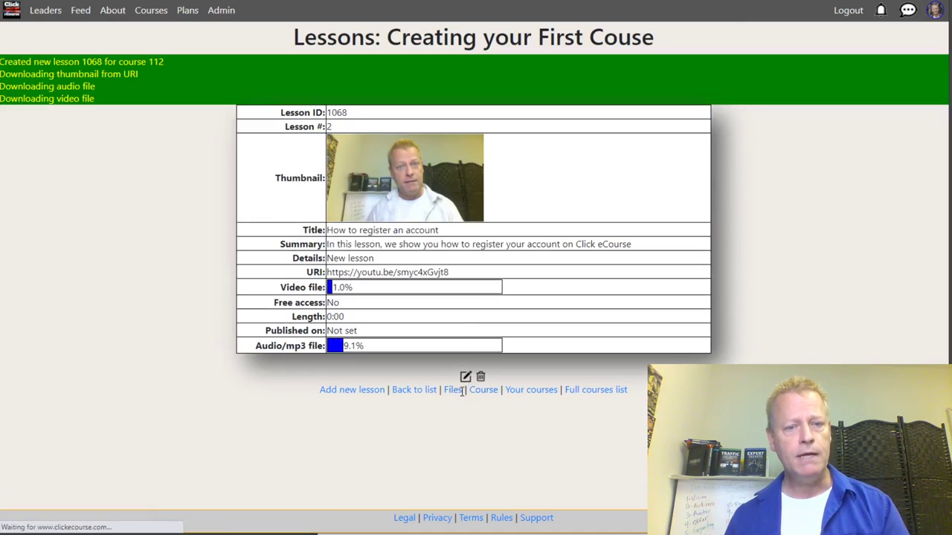
{"action": "left_click", "coordinate": [360, 392]}
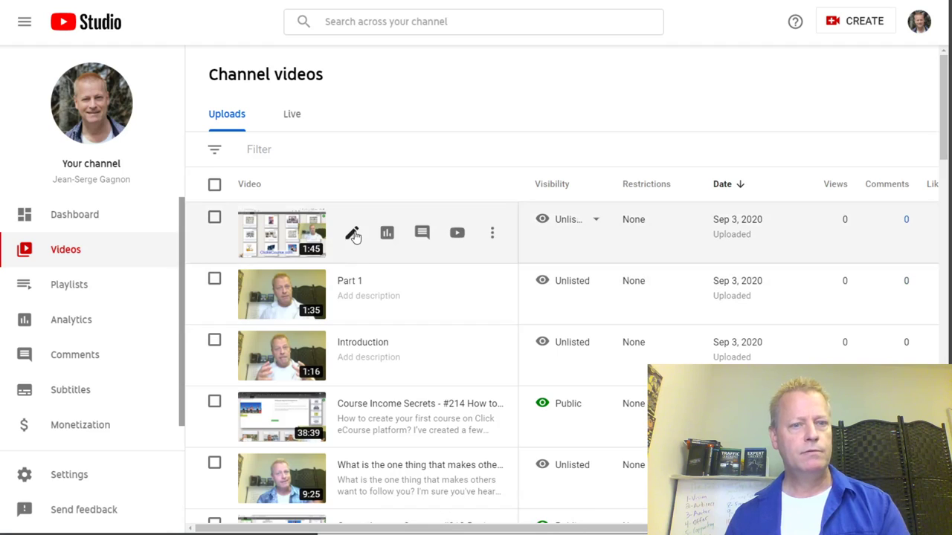
Step: Copy the Part 2 video's shareable link and paste it into the new lesson's URI field
{"action": "left_click", "coordinate": [490, 235]}
{"action": "left_click", "coordinate": [425, 260]}
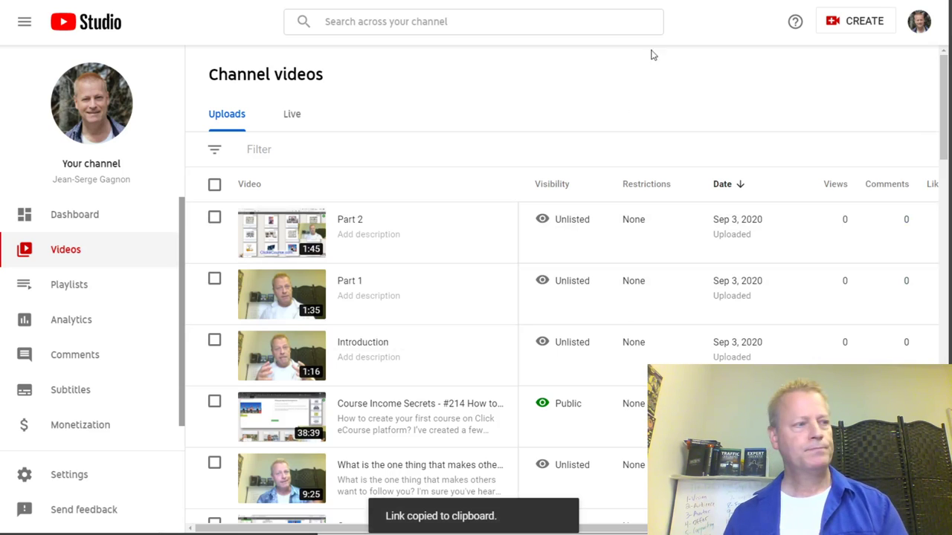
{"action": "key", "text": "alt+Tab"}
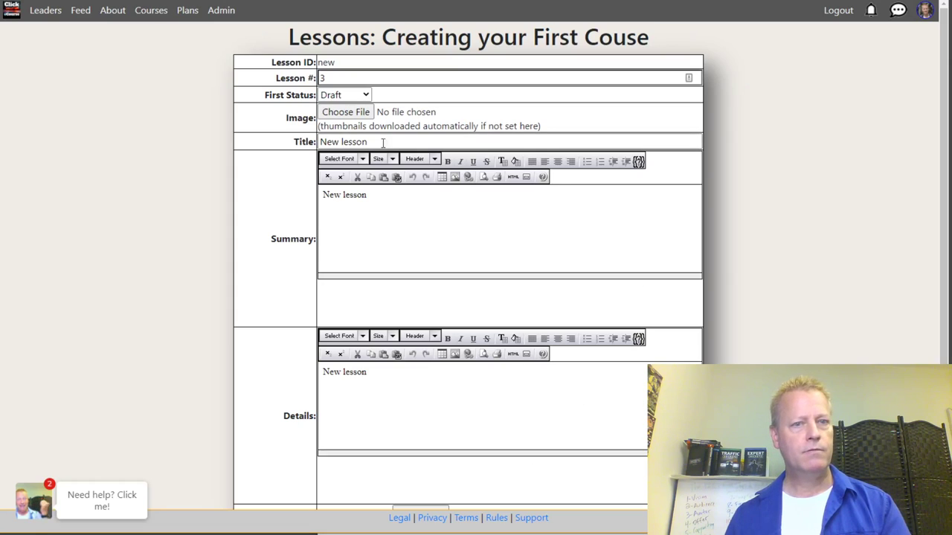
{"action": "scroll", "coordinate": [328, 339], "scroll_direction": "down", "scroll_amount": 3}
{"action": "left_click", "coordinate": [348, 354]}
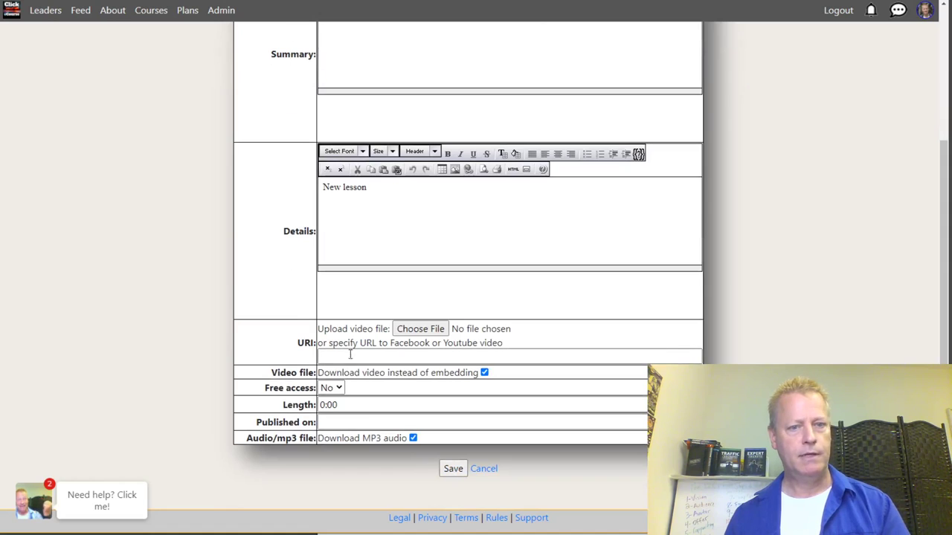
{"action": "key", "text": "ctrl+v"}
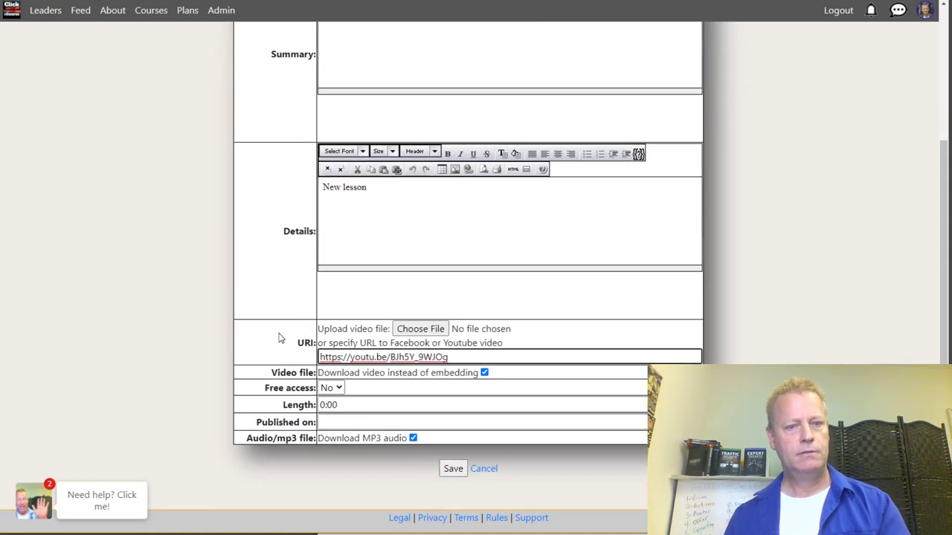
Step: Title the lesson 'Setting up your profile', set its status to Published, and save it
{"action": "scroll", "coordinate": [283, 333], "scroll_direction": "up", "scroll_amount": 3}
{"action": "left_click_drag", "start_coordinate": [376, 142], "coordinate": [290, 160]}
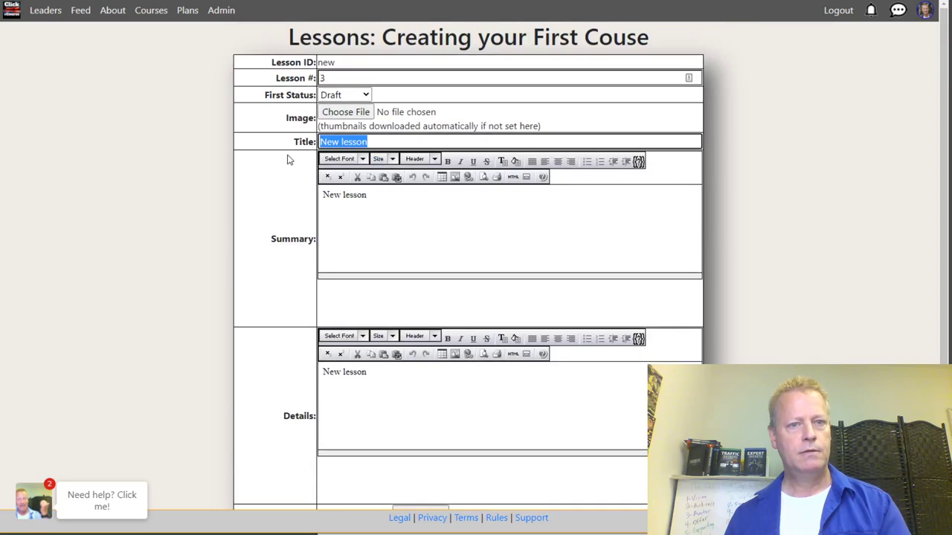
{"action": "type", "text": "Se"}
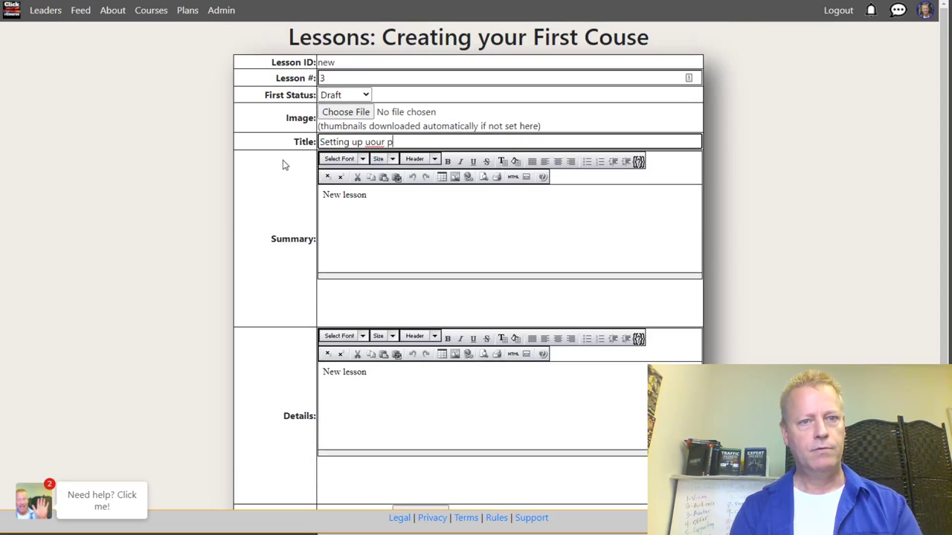
{"action": "type", "text": "tting up your profile"}
{"action": "scroll", "coordinate": [254, 354], "scroll_direction": "down", "scroll_amount": 1}
{"action": "scroll", "coordinate": [254, 354], "scroll_direction": "down", "scroll_amount": 3}
{"action": "scroll", "coordinate": [261, 362], "scroll_direction": "up", "scroll_amount": 4}
{"action": "left_click", "coordinate": [349, 95]}
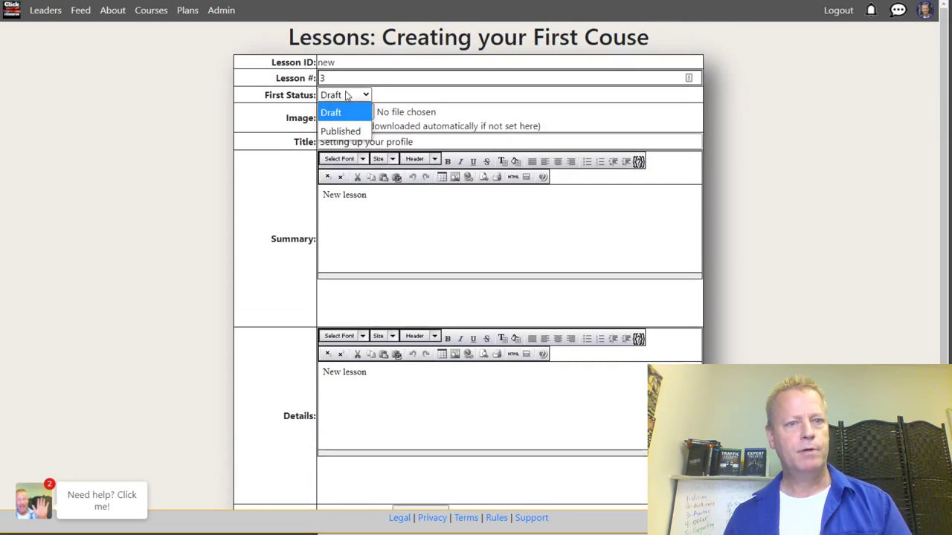
{"action": "left_click", "coordinate": [331, 132]}
{"action": "scroll", "coordinate": [290, 212], "scroll_direction": "down", "scroll_amount": 3}
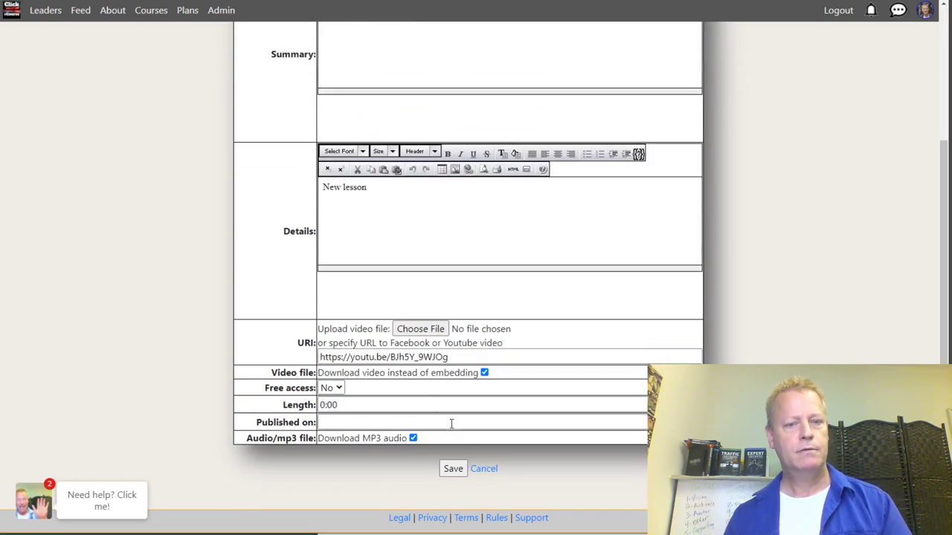
{"action": "left_click", "coordinate": [454, 468]}
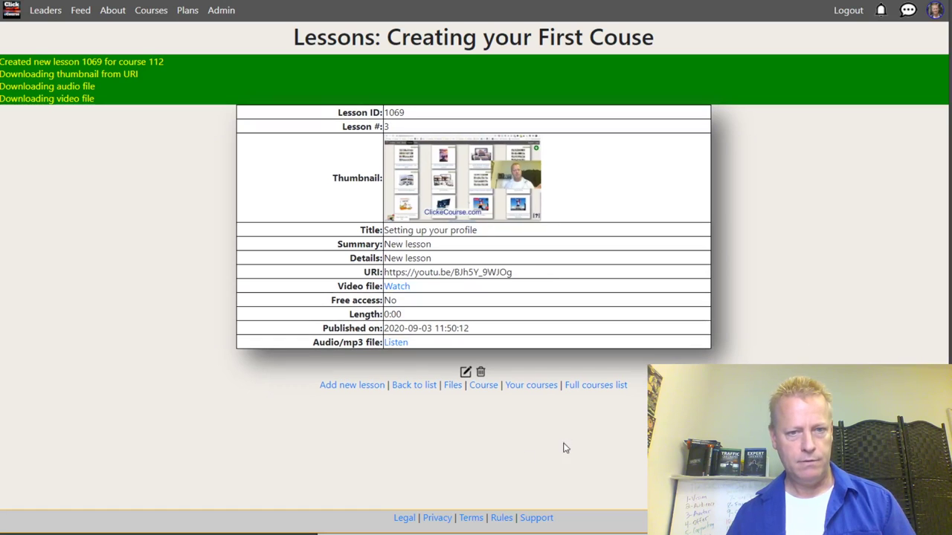
Step: Open the course overview page and scroll to its list of three lessons
{"action": "left_click", "coordinate": [484, 388]}
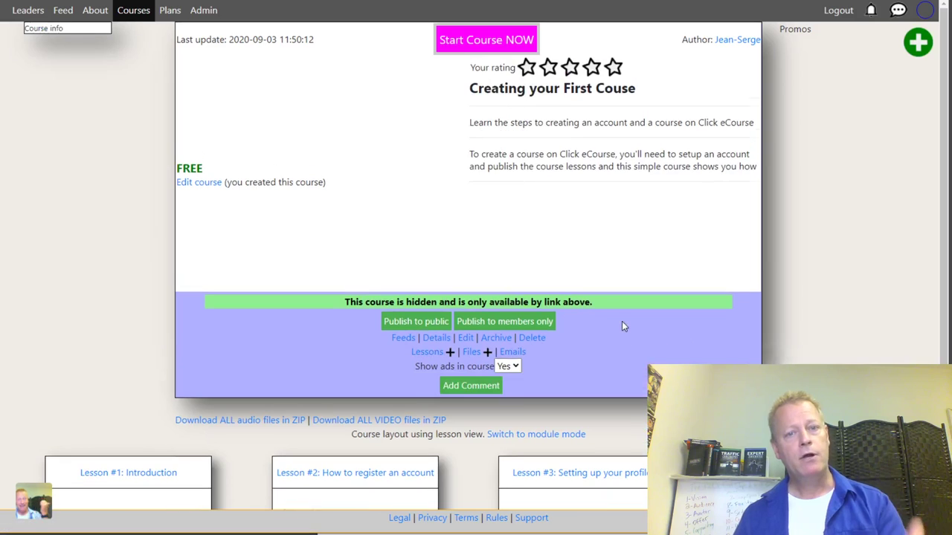
{"action": "scroll", "coordinate": [623, 326], "scroll_direction": "down", "scroll_amount": 3}
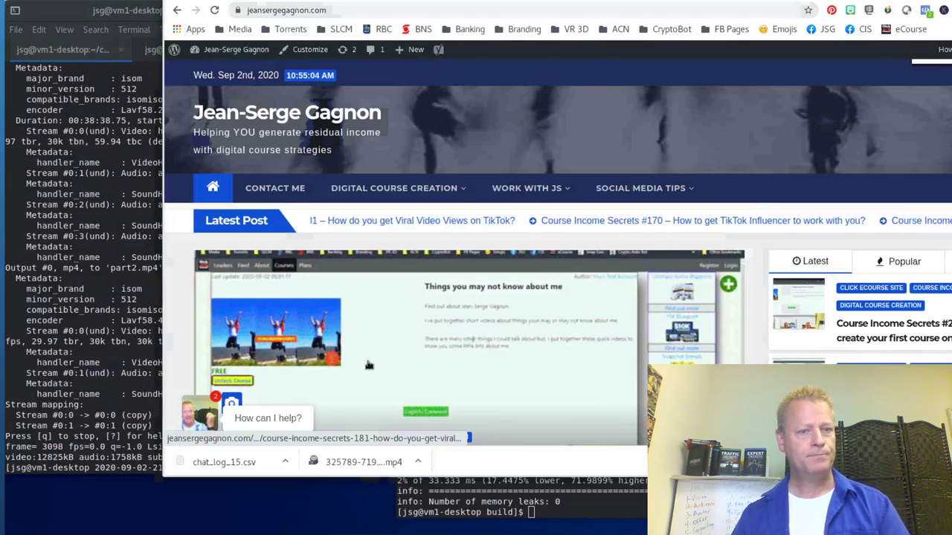
Step: Open the blog post 'Course Income Secrets #214' and scroll to its step list
{"action": "scroll", "coordinate": [594, 360], "scroll_direction": "down", "scroll_amount": 3}
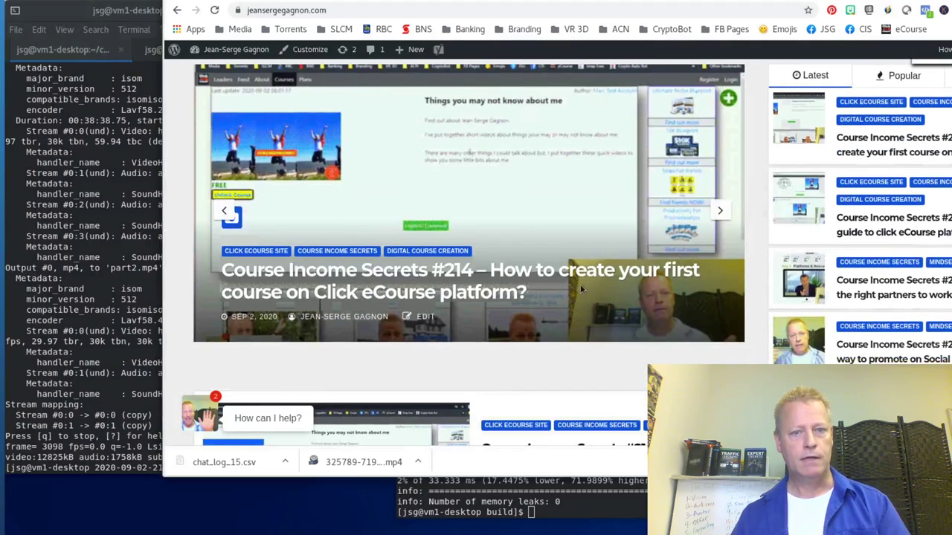
{"action": "scroll", "coordinate": [625, 405], "scroll_direction": "down", "scroll_amount": 1}
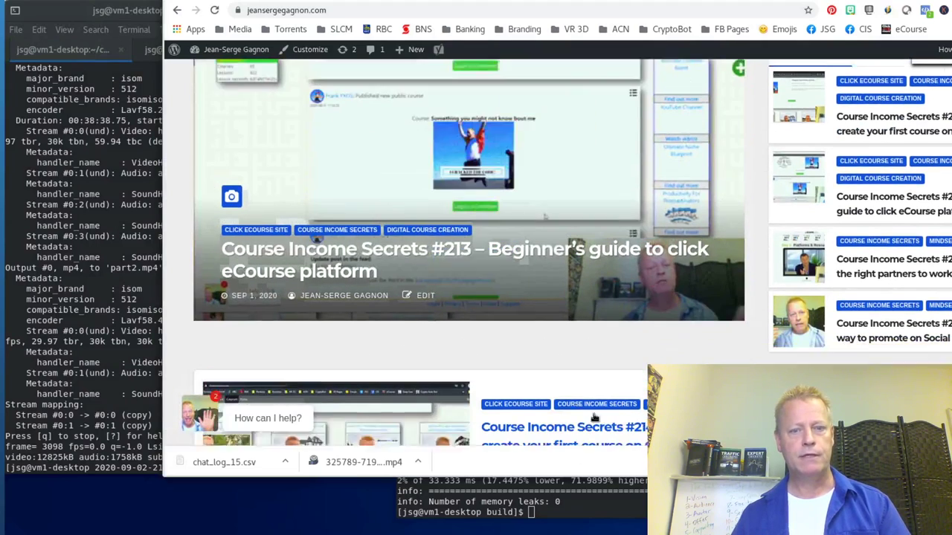
{"action": "scroll", "coordinate": [624, 406], "scroll_direction": "down", "scroll_amount": 2}
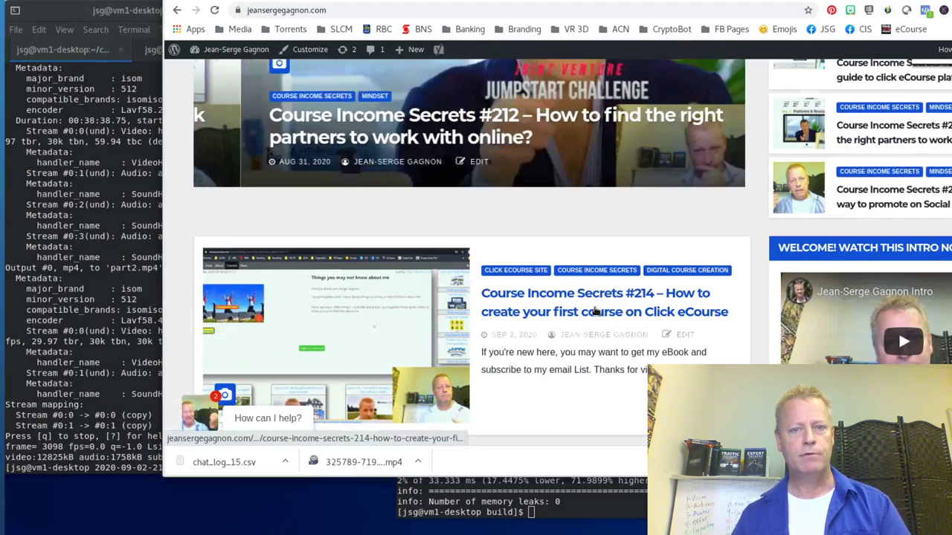
{"action": "left_click", "coordinate": [595, 312]}
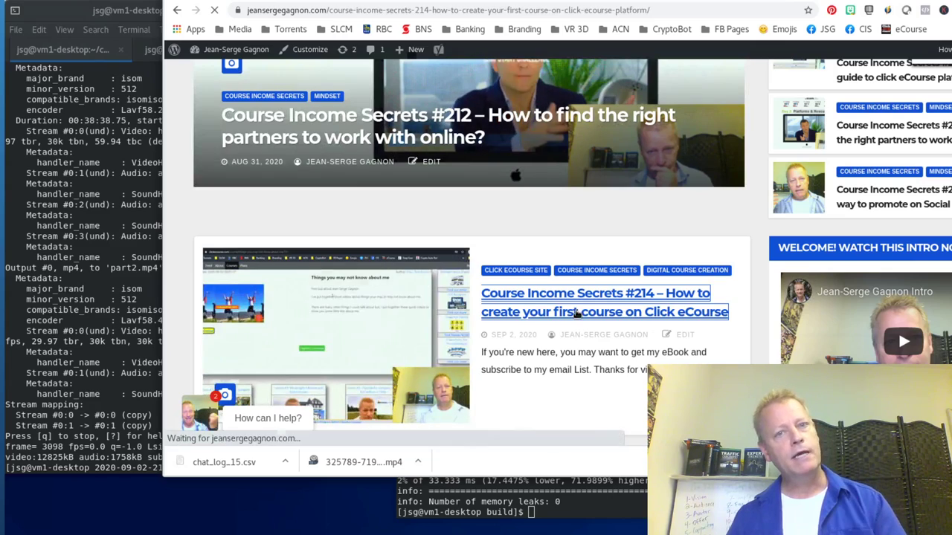
{"action": "scroll", "coordinate": [569, 309], "scroll_direction": "down", "scroll_amount": 4}
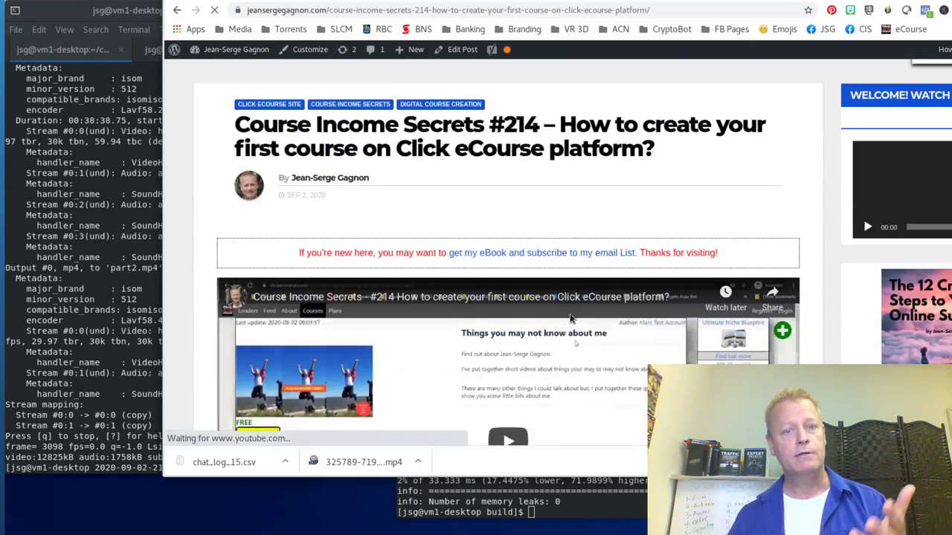
{"action": "scroll", "coordinate": [561, 304], "scroll_direction": "down", "scroll_amount": 10}
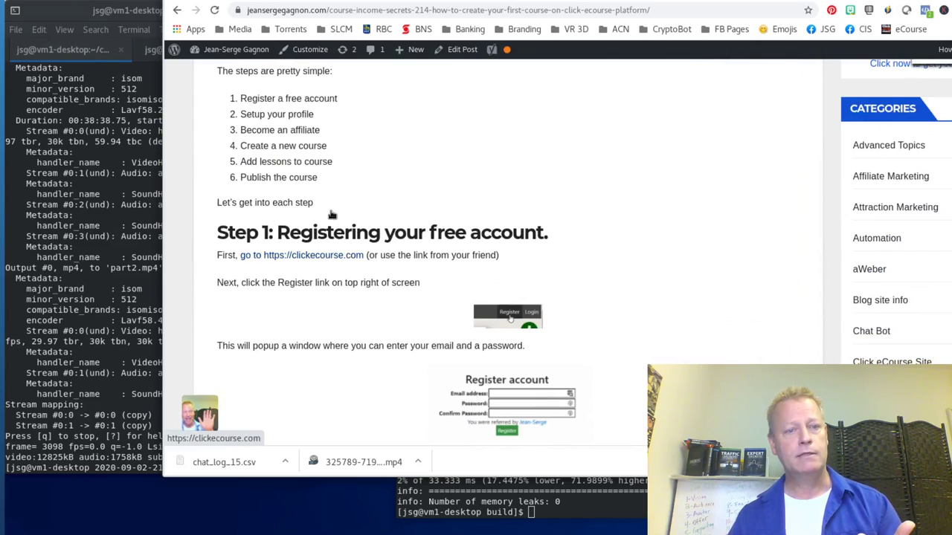
{"action": "scroll", "coordinate": [334, 226], "scroll_direction": "up", "scroll_amount": 2}
{"action": "left_click_drag", "start_coordinate": [318, 239], "coordinate": [246, 163]}
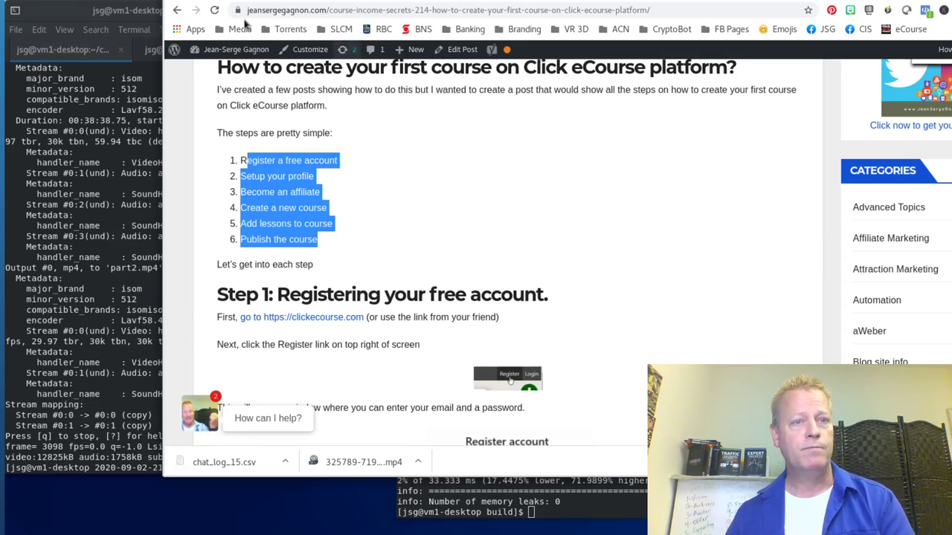
{"action": "key", "text": "alt+Tab"}
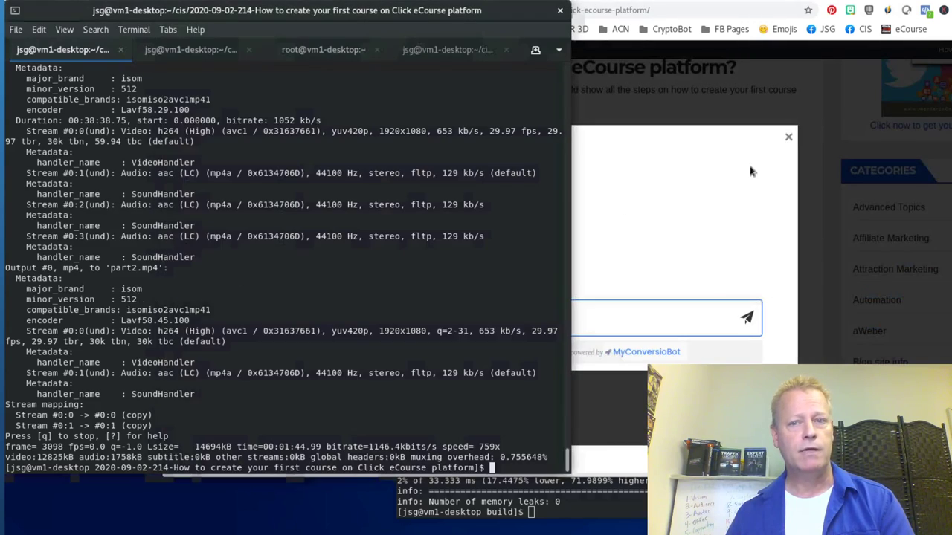
Step: Dismiss the blog's chatbot popup and move the terminal window to the right
{"action": "left_click", "coordinate": [788, 137]}
{"action": "left_click", "coordinate": [137, 234]}
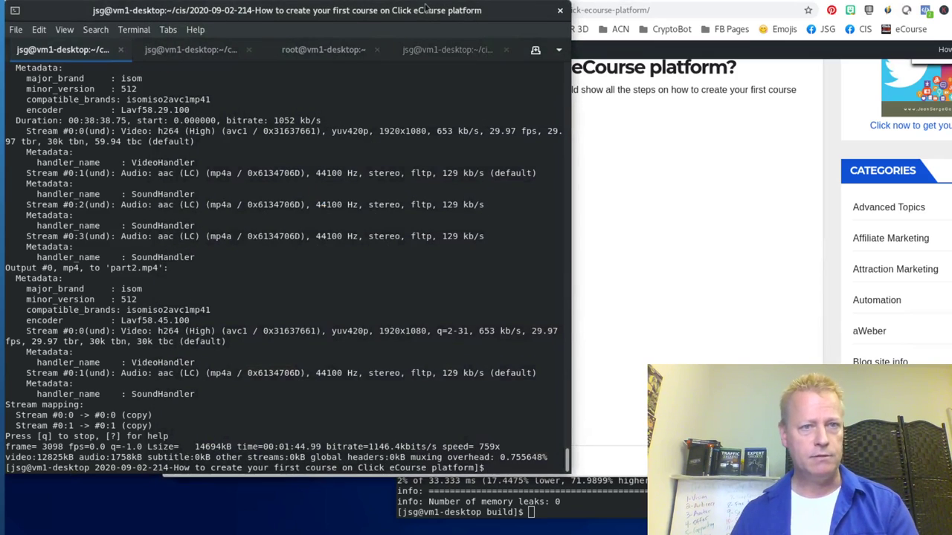
{"action": "left_click_drag", "start_coordinate": [423, 9], "coordinate": [788, 0]}
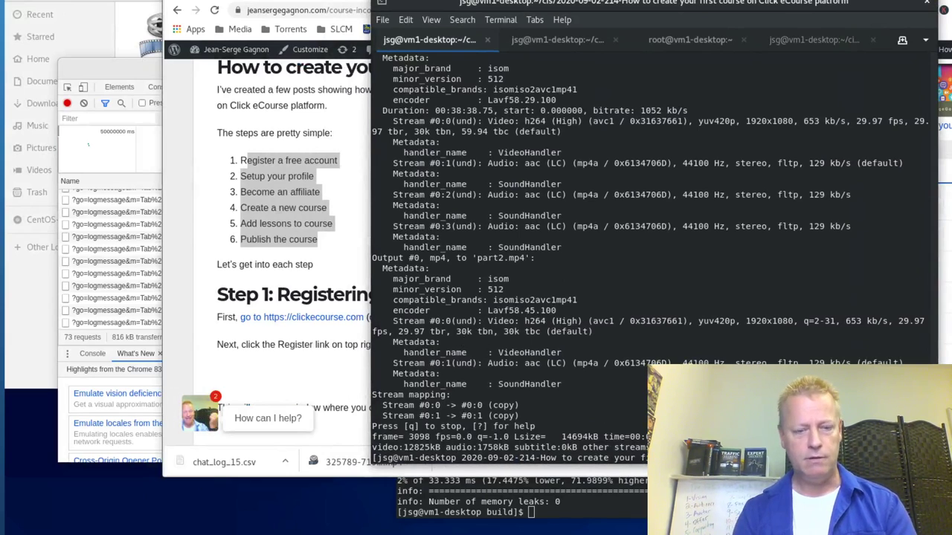
Step: Recall the previous ffmpeg splitting command and change its output file from part2.mp4 to introduction.mp4
{"action": "key", "text": "Return"}
{"action": "key", "text": "Return"}
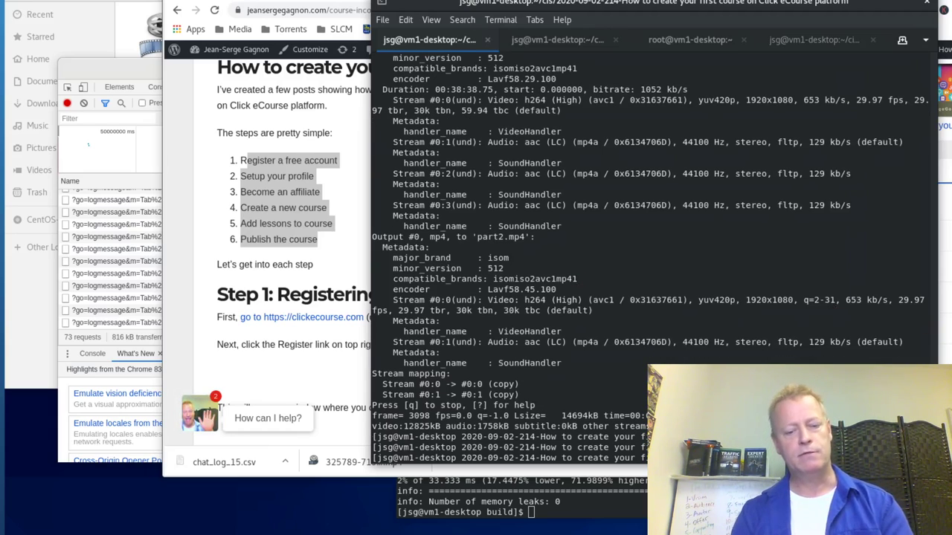
{"action": "key", "text": "Up"}
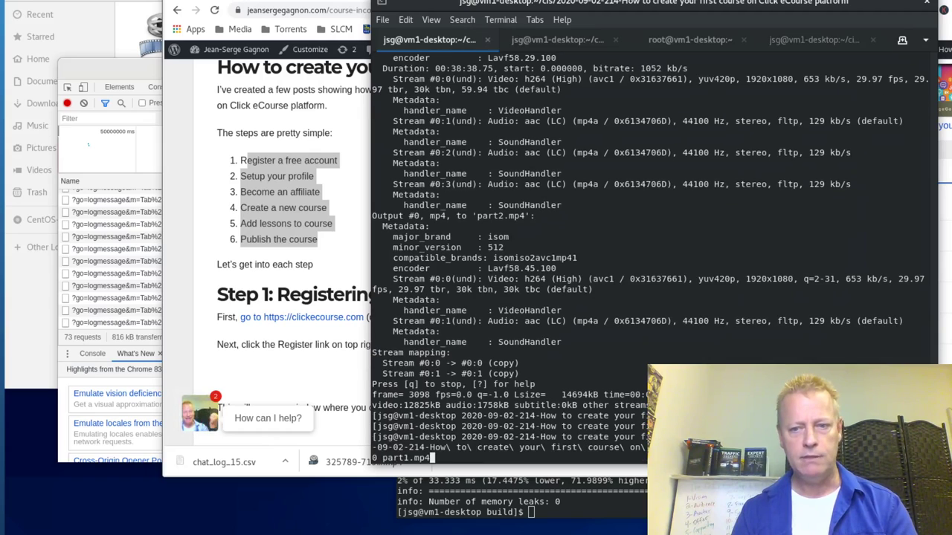
{"action": "key", "text": "Left"}
{"action": "key", "text": "Left"}
{"action": "key", "text": "Left"}
{"action": "key", "text": "Left"}
{"action": "key", "text": "Left"}
{"action": "key", "text": "BackSpace"}
{"action": "key", "text": "BackSpace"}
{"action": "key", "text": "BackSpace"}
{"action": "key", "text": "BackSpace"}
{"action": "key", "text": "BackSpace"}
{"action": "type", "text": "introduction"}
{"action": "key", "text": "Left"}
{"action": "key", "text": "Left"}
{"action": "key", "text": "Left"}
{"action": "key", "text": "Left"}
{"action": "key", "text": "Left"}
{"action": "key", "text": "Left"}
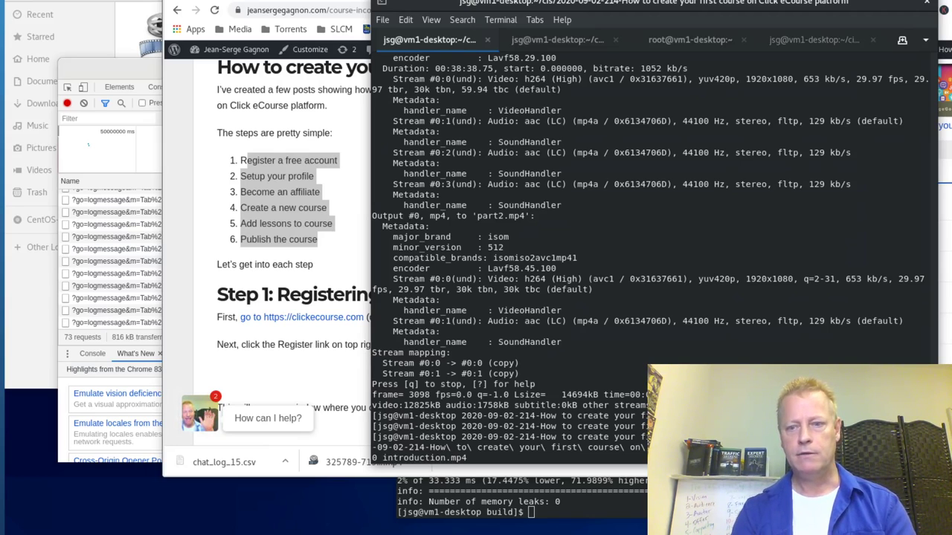
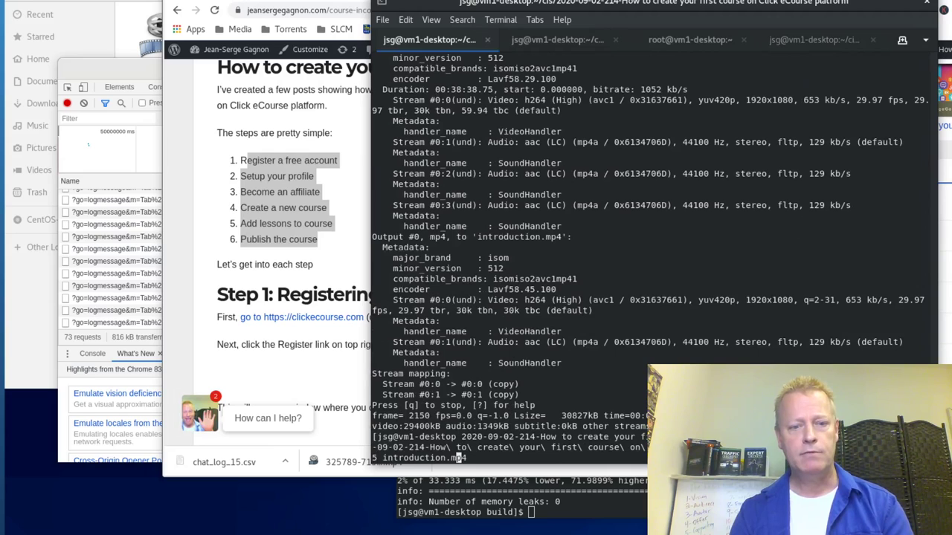
Step: Edit the ffmpeg command's output to registering.mp4, adjust its timing, and cut the clip
{"action": "key", "text": "BackSpace"}
{"action": "key", "text": "BackSpace"}
{"action": "type", "text": "regist"}
{"action": "type", "text": "ering"}
{"action": "key", "text": "Left"}
{"action": "key", "text": "Left"}
{"action": "key", "text": "Left"}
{"action": "key", "text": "Left"}
{"action": "key", "text": "Left"}
{"action": "key", "text": "Left"}
{"action": "key", "text": "Left"}
{"action": "key", "text": "Left"}
{"action": "key", "text": "Left"}
{"action": "key", "text": "Left"}
{"action": "key", "text": "Left"}
{"action": "key", "text": "Left"}
{"action": "key", "text": "BackSpace"}
{"action": "key", "text": "BackSpace"}
{"action": "key", "text": "BackSpace"}
{"action": "key", "text": "BackSpace"}
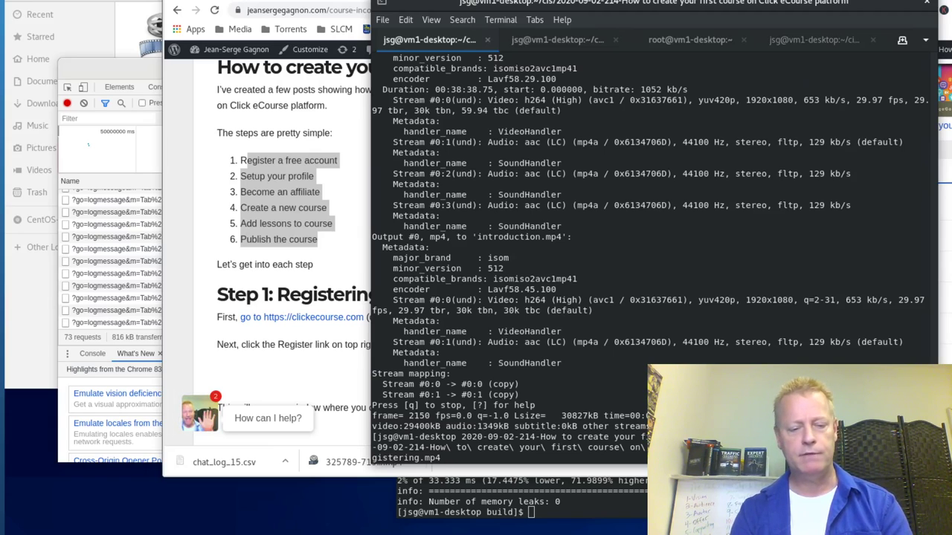
{"action": "type", "text": "\\ -\\"}
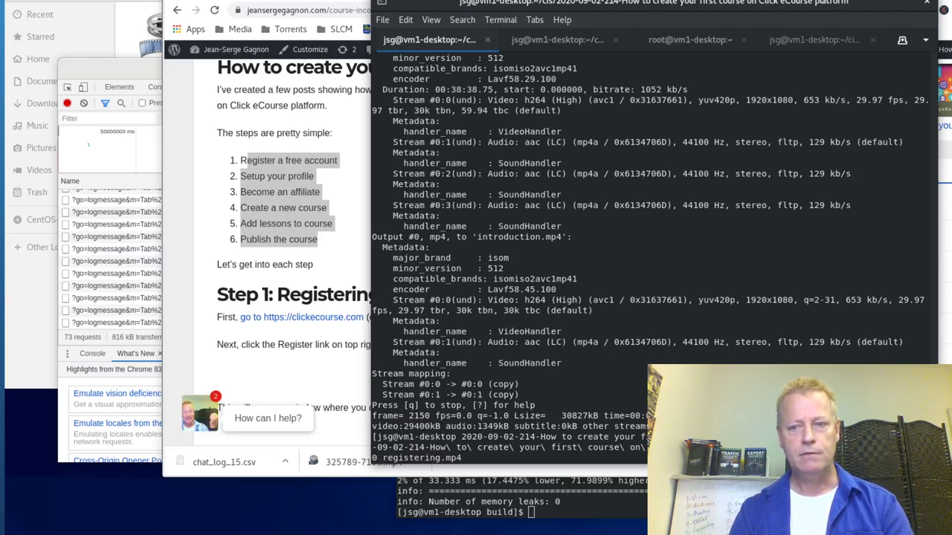
{"action": "key", "text": "BackSpace"}
{"action": "key", "text": "BackSpace"}
{"action": "key", "text": "BackSpace"}
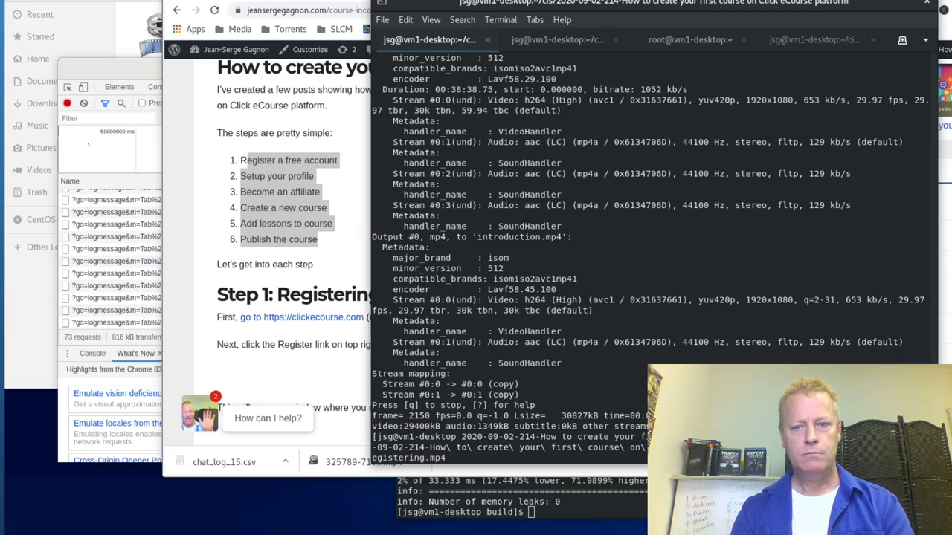
{"action": "type", "text": "1\\"}
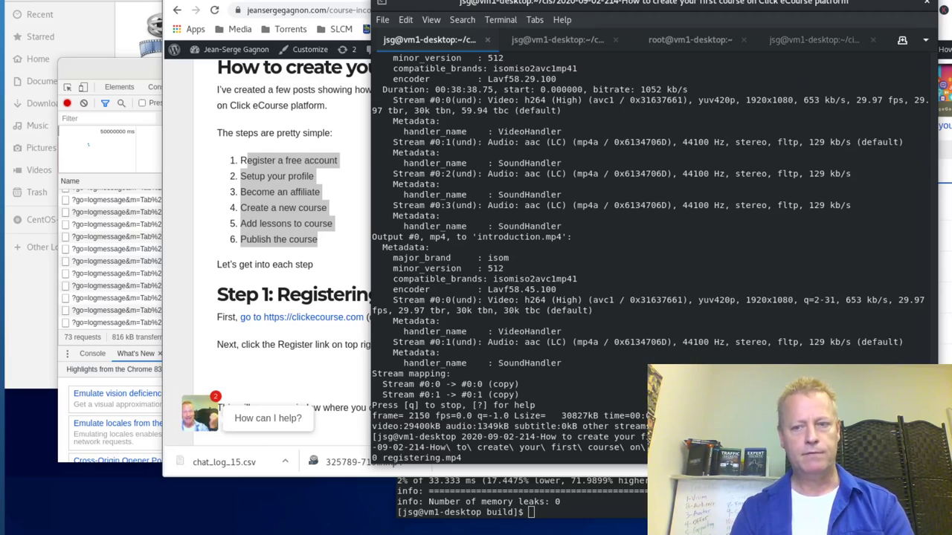
{"action": "key", "text": "Return"}
Step: Recall the ffmpeg command and rename its output file to setup-profile.mp4
{"action": "key", "text": "Up"}
{"action": "key", "text": "Left"}
{"action": "key", "text": "Left"}
{"action": "key", "text": "Left"}
{"action": "key", "text": "Left"}
{"action": "key", "text": "Left"}
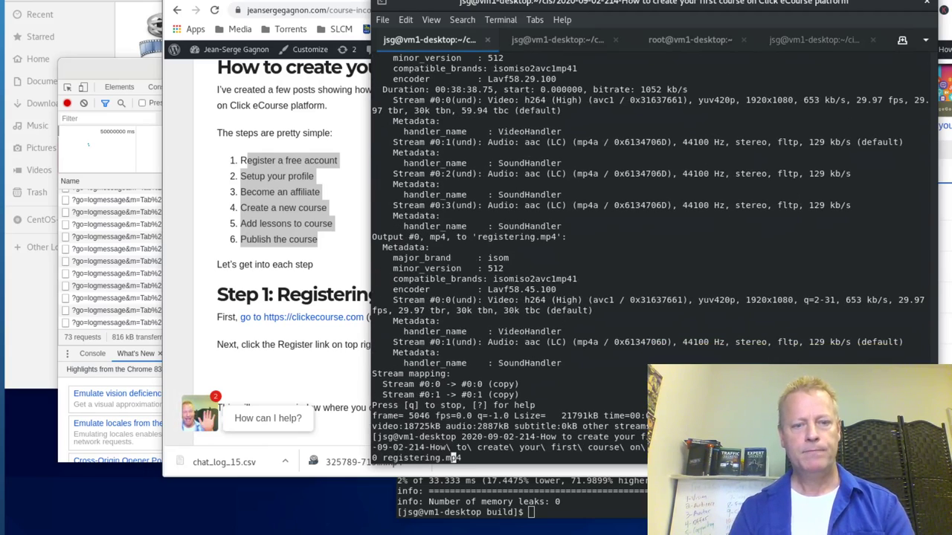
{"action": "key", "text": "BackSpace"}
{"action": "key", "text": "BackSpace"}
{"action": "key", "text": "BackSpace"}
{"action": "key", "text": "BackSpace"}
{"action": "key", "text": "BackSpace"}
{"action": "key", "text": "BackSpace"}
{"action": "key", "text": "BackSpace"}
{"action": "key", "text": "BackSpace"}
{"action": "key", "text": "BackSpace"}
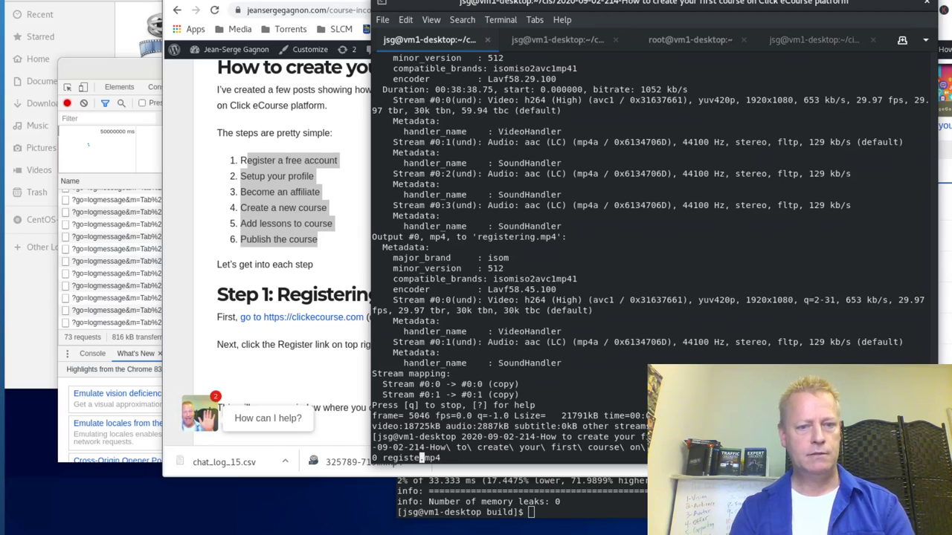
{"action": "type", "text": "setuppr"}
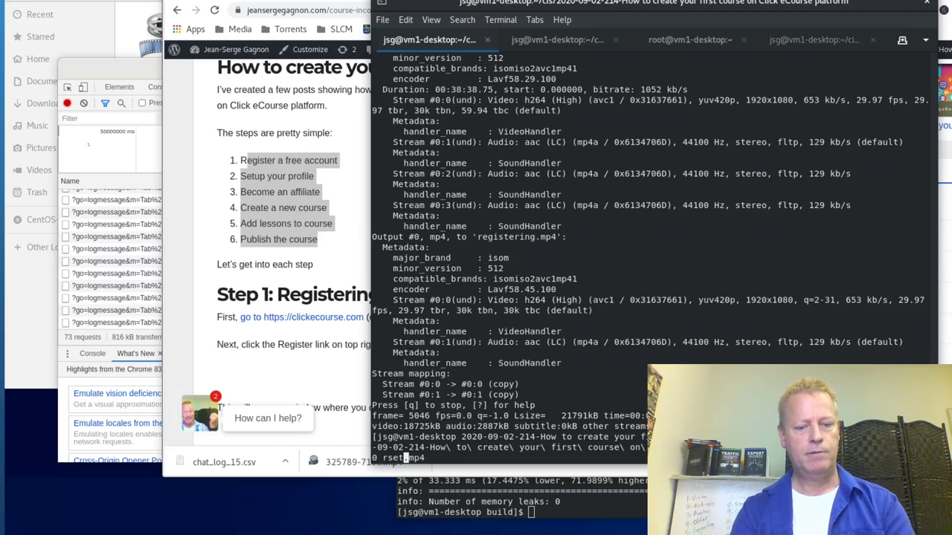
{"action": "type", "text": "ofile"}
{"action": "key", "text": "Left"}
{"action": "key", "text": "Left"}
{"action": "key", "text": "Left"}
{"action": "key", "text": "Left"}
{"action": "key", "text": "Left"}
{"action": "key", "text": "Left"}
{"action": "key", "text": "Left"}
{"action": "key", "text": "Left"}
{"action": "key", "text": "Left"}
{"action": "key", "text": "BackSpace"}
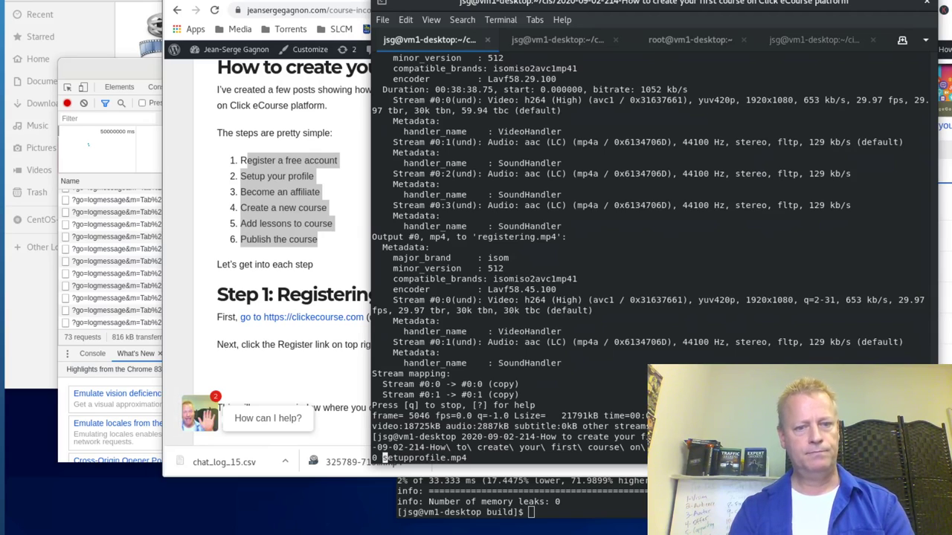
{"action": "key", "text": "Right"}
{"action": "type", "text": "-"}
{"action": "key", "text": "Left"}
{"action": "key", "text": "Left"}
{"action": "key", "text": "Left"}
{"action": "key", "text": "Left"}
{"action": "key", "text": "Left"}
{"action": "key", "text": "Left"}
{"action": "key", "text": "Left"}
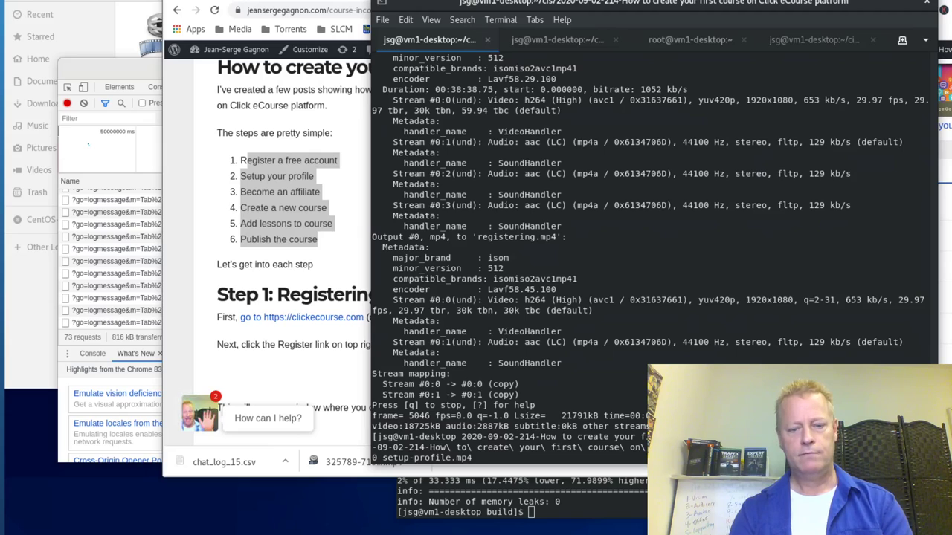
Step: Adjust the clip timing and cut setup-profile.mp4 from the recording
{"action": "key", "text": "Delete"}
{"action": "type", "text": "0"}
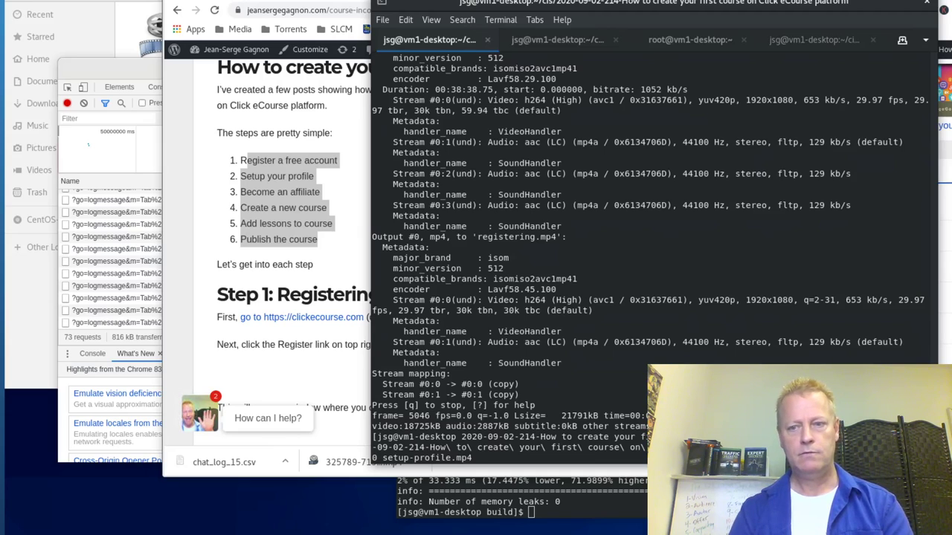
{"action": "key", "text": "BackSpace"}
{"action": "type", "text": "0"}
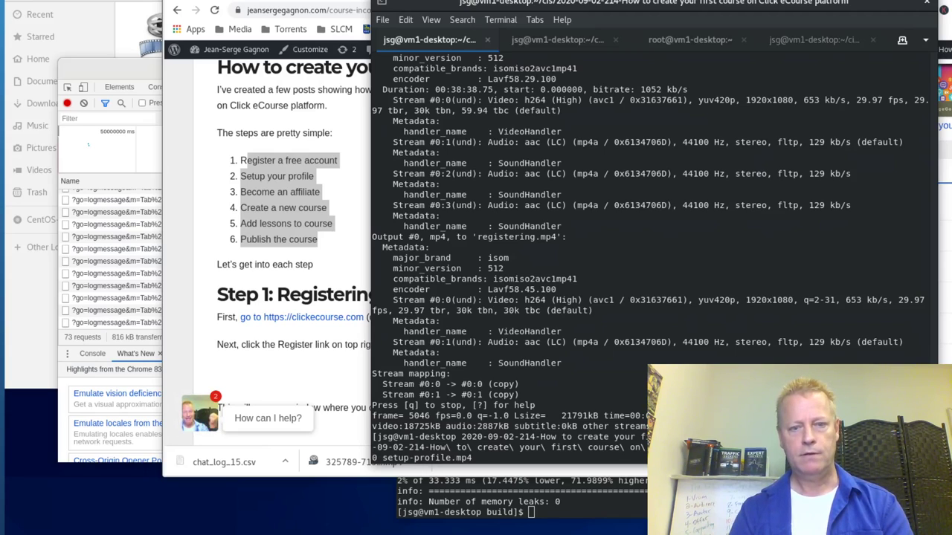
{"action": "key", "text": "BackSpace"}
{"action": "key", "text": "BackSpace"}
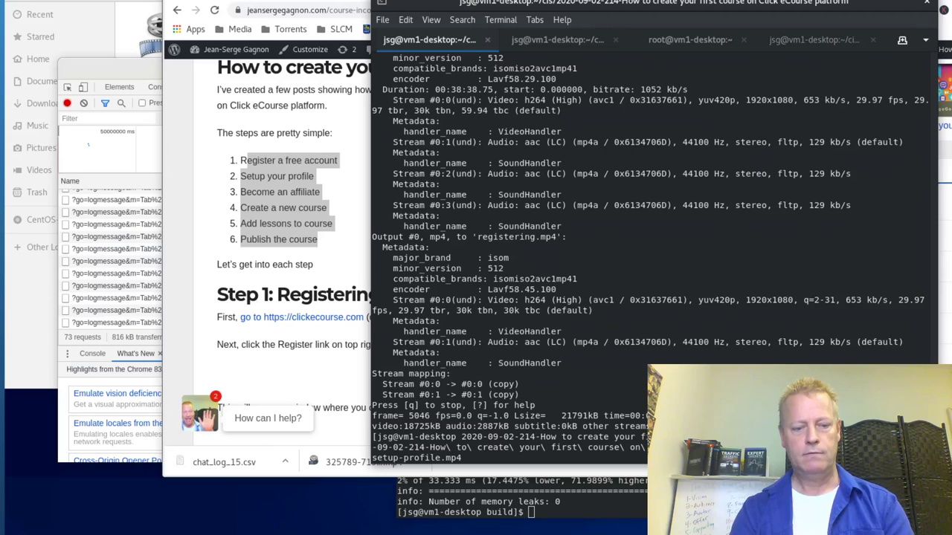
{"action": "type", "text": "0"}
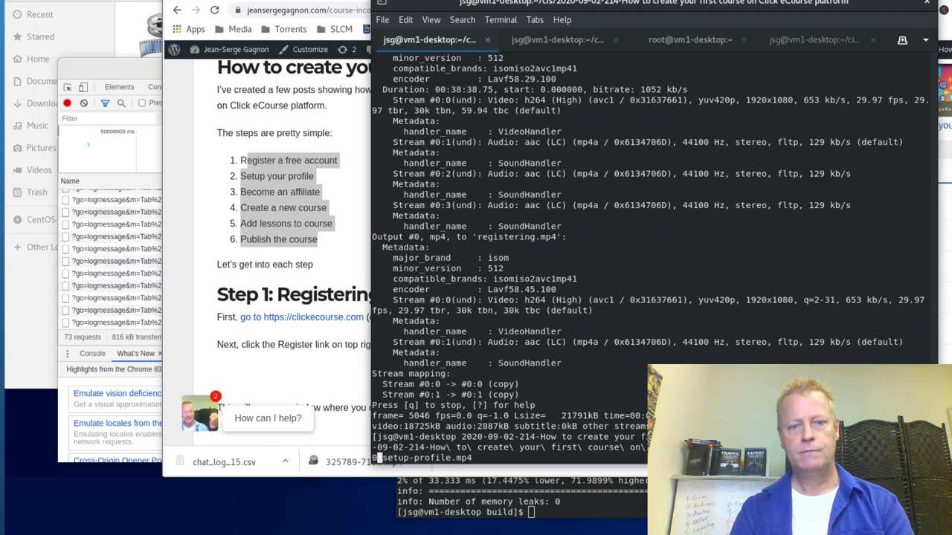
{"action": "key", "text": "Return"}
{"action": "key", "text": "Up"}
{"action": "key", "text": "Left"}
{"action": "key", "text": "Left"}
{"action": "key", "text": "Left"}
Step: Change the output to become-affiliate.mp4 with a new start time and cut the clip
{"action": "key", "text": "BackSpace"}
{"action": "key", "text": "BackSpace"}
{"action": "key", "text": "BackSpace"}
{"action": "key", "text": "BackSpace"}
{"action": "key", "text": "BackSpace"}
{"action": "key", "text": "BackSpace"}
{"action": "key", "text": "BackSpace"}
{"action": "key", "text": "BackSpace"}
{"action": "key", "text": "BackSpace"}
{"action": "key", "text": "BackSpace"}
{"action": "key", "text": "BackSpace"}
{"action": "key", "text": "BackSpace"}
{"action": "key", "text": "BackSpace"}
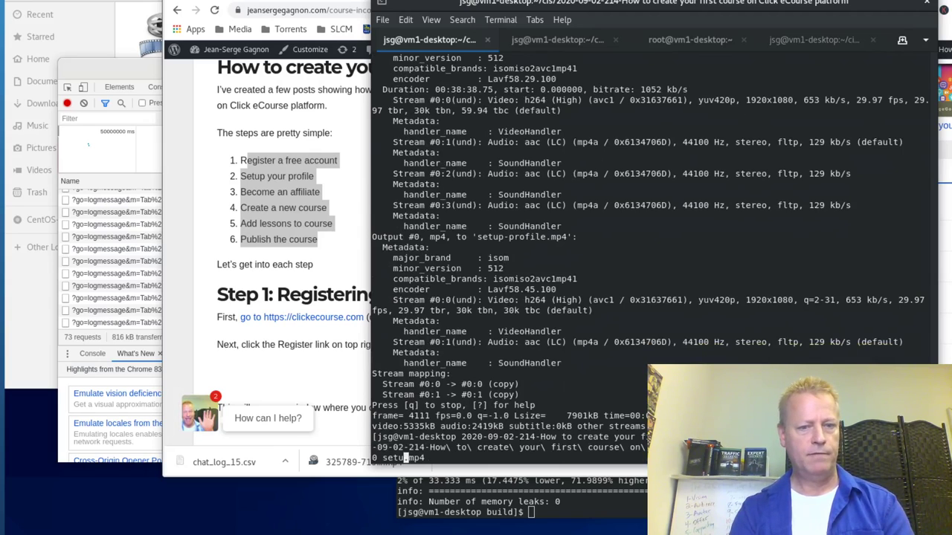
{"action": "type", "text": "beco"}
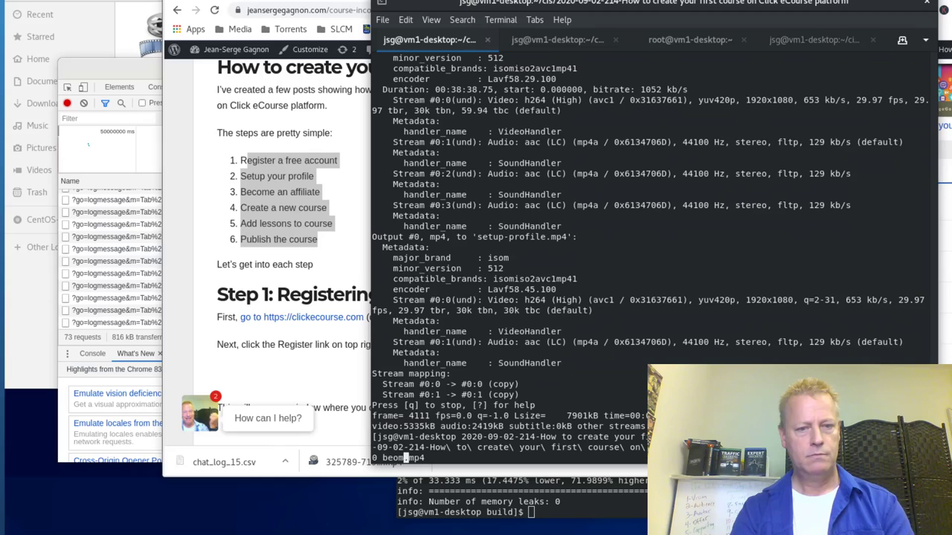
{"action": "type", "text": "me-affi"}
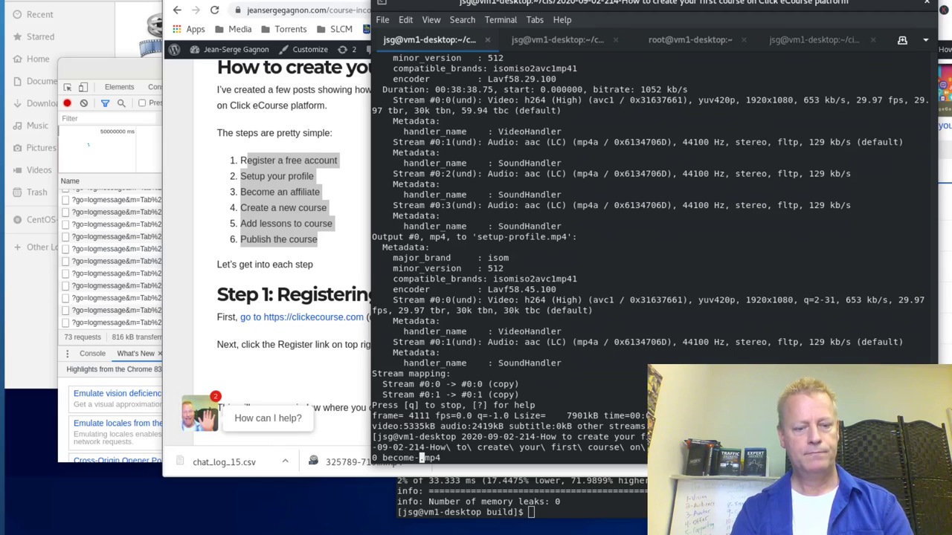
{"action": "type", "text": "liate"}
{"action": "key", "text": "Left"}
{"action": "key", "text": "Left"}
{"action": "key", "text": "Left"}
{"action": "key", "text": "Left"}
{"action": "key", "text": "Left"}
{"action": "key", "text": "Left"}
{"action": "key", "text": "Left"}
{"action": "key", "text": "Left"}
{"action": "key", "text": "Left"}
{"action": "key", "text": "Left"}
{"action": "key", "text": "Left"}
{"action": "key", "text": "Left"}
{"action": "key", "text": "Left"}
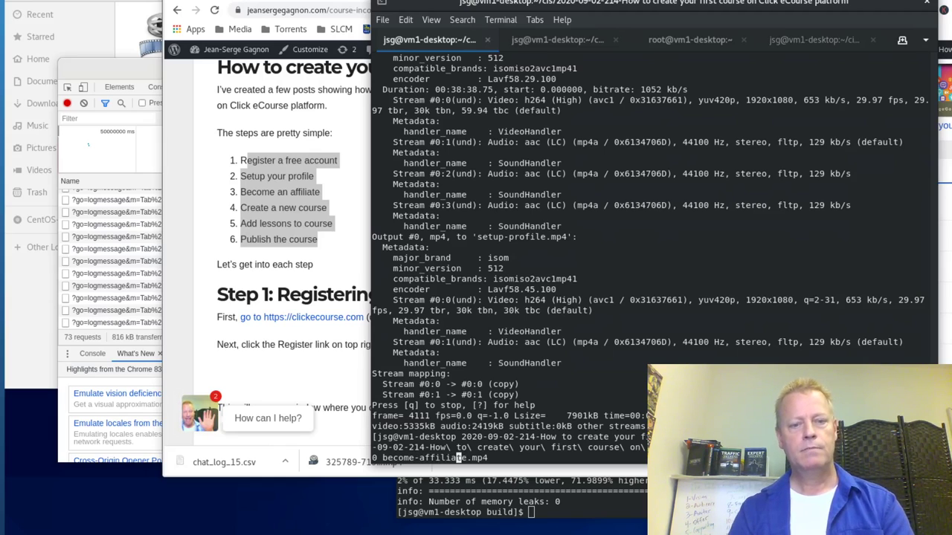
{"action": "key", "text": "Left"}
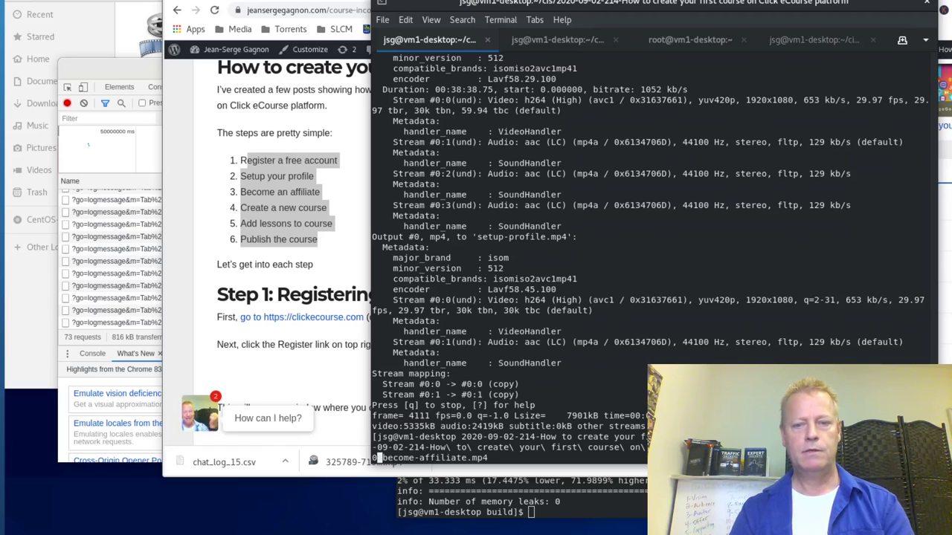
{"action": "key", "text": "BackSpace"}
{"action": "key", "text": "BackSpace"}
{"action": "key", "text": "BackSpace"}
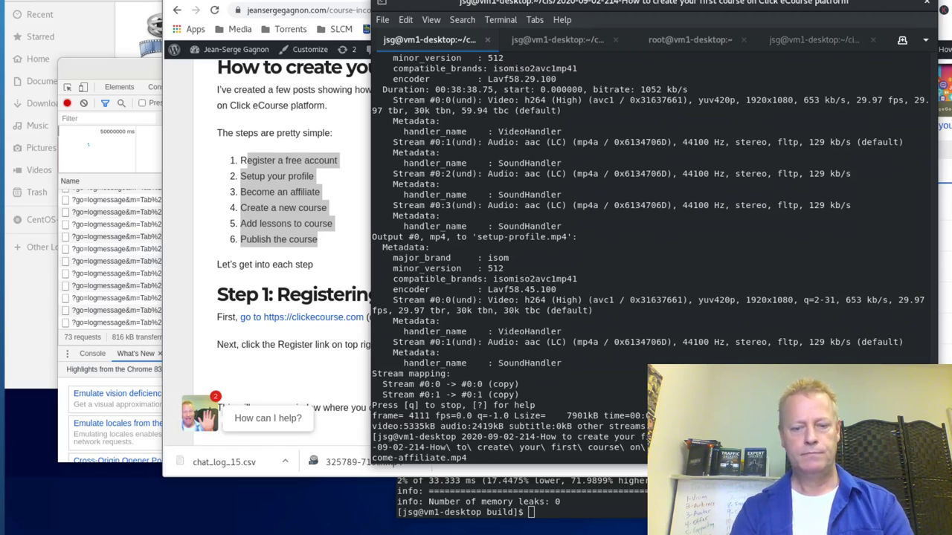
{"action": "type", "text": "\\"}
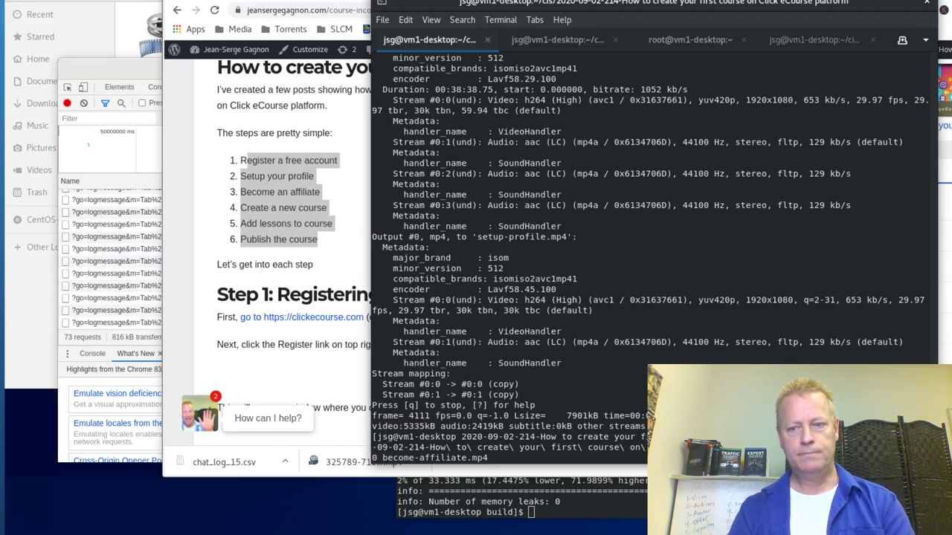
{"action": "key", "text": "BackSpace"}
{"action": "key", "text": "BackSpace"}
{"action": "key", "text": "BackSpace"}
{"action": "key", "text": "BackSpace"}
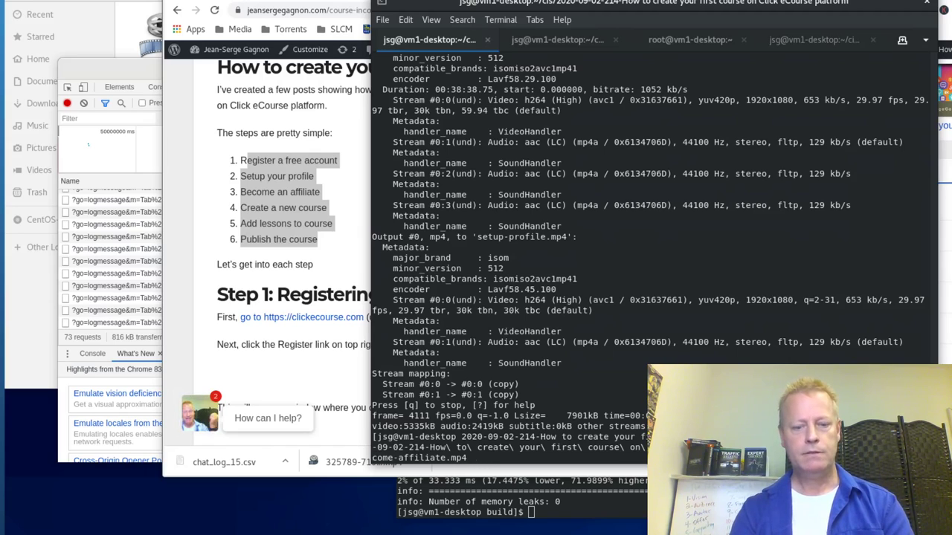
{"action": "type", "text": "04\\"}
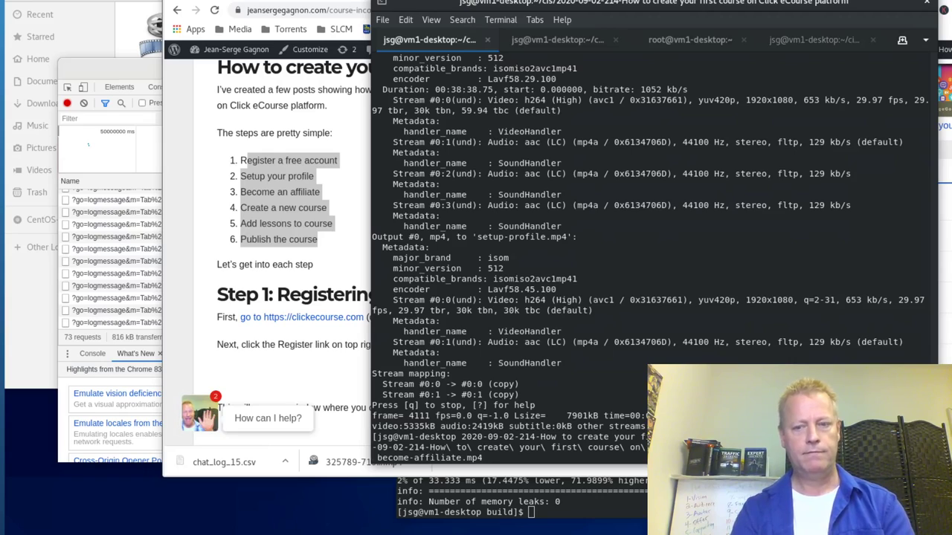
{"action": "key", "text": "Return"}
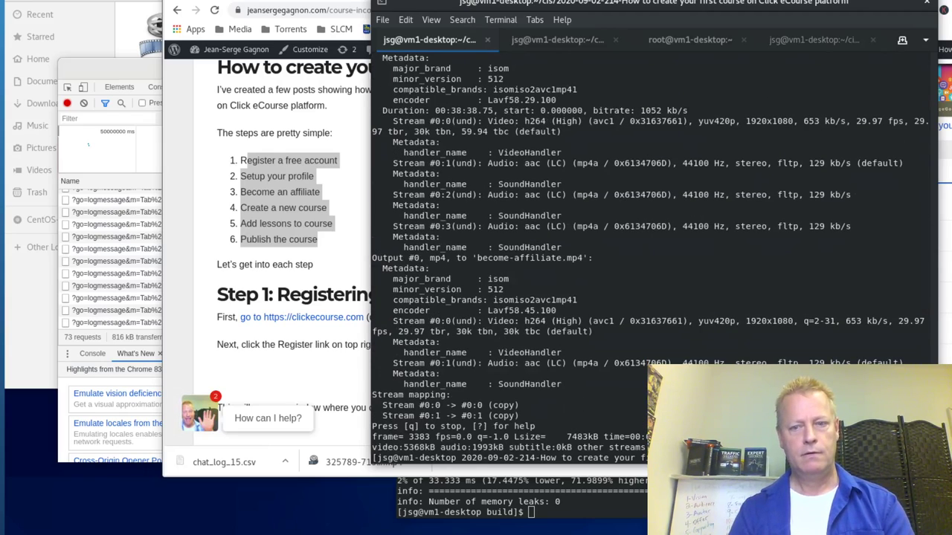
Step: Recall the ffmpeg command and rename its output to create-course.mp4 with a new timing
{"action": "key", "text": "Up"}
{"action": "key", "text": "Left"}
{"action": "key", "text": "Left"}
{"action": "key", "text": "Left"}
{"action": "key", "text": "Left"}
{"action": "key", "text": "BackSpace"}
{"action": "key", "text": "BackSpace"}
{"action": "key", "text": "BackSpace"}
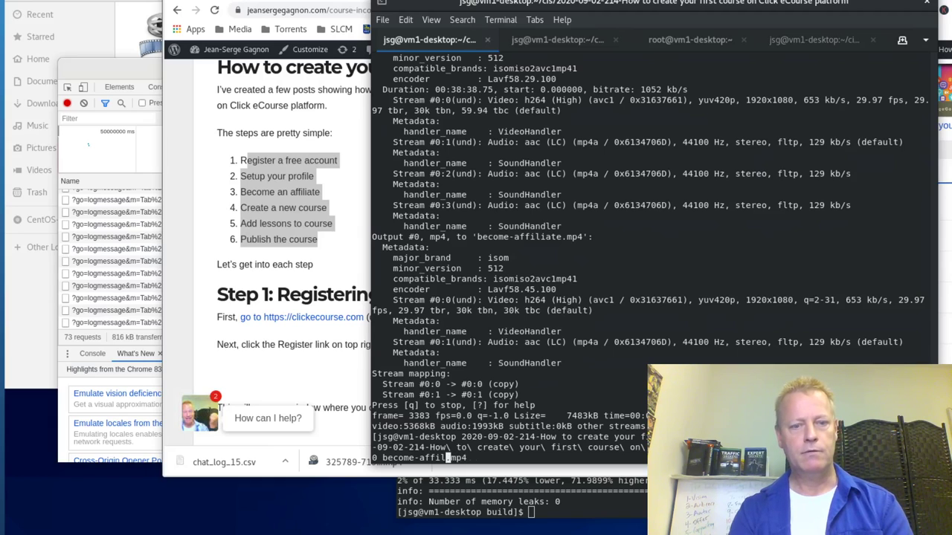
{"action": "key", "text": "BackSpace"}
{"action": "key", "text": "BackSpace"}
{"action": "key", "text": "BackSpace"}
{"action": "key", "text": "BackSpace"}
{"action": "key", "text": "BackSpace"}
{"action": "key", "text": "BackSpace"}
{"action": "key", "text": "BackSpace"}
{"action": "key", "text": "BackSpace"}
{"action": "key", "text": "BackSpace"}
{"action": "key", "text": "BackSpace"}
{"action": "key", "text": "BackSpace"}
{"action": "key", "text": "BackSpace"}
{"action": "key", "text": "BackSpace"}
{"action": "type", "text": "create-course"}
{"action": "key", "text": "Left"}
{"action": "key", "text": "Left"}
{"action": "key", "text": "Left"}
{"action": "key", "text": "Left"}
{"action": "key", "text": "Left"}
{"action": "key", "text": "Left"}
{"action": "key", "text": "Left"}
{"action": "key", "text": "Left"}
{"action": "key", "text": "Left"}
{"action": "key", "text": "Left"}
{"action": "key", "text": "Left"}
{"action": "key", "text": "Left"}
{"action": "key", "text": "Left"}
{"action": "key", "text": "Left"}
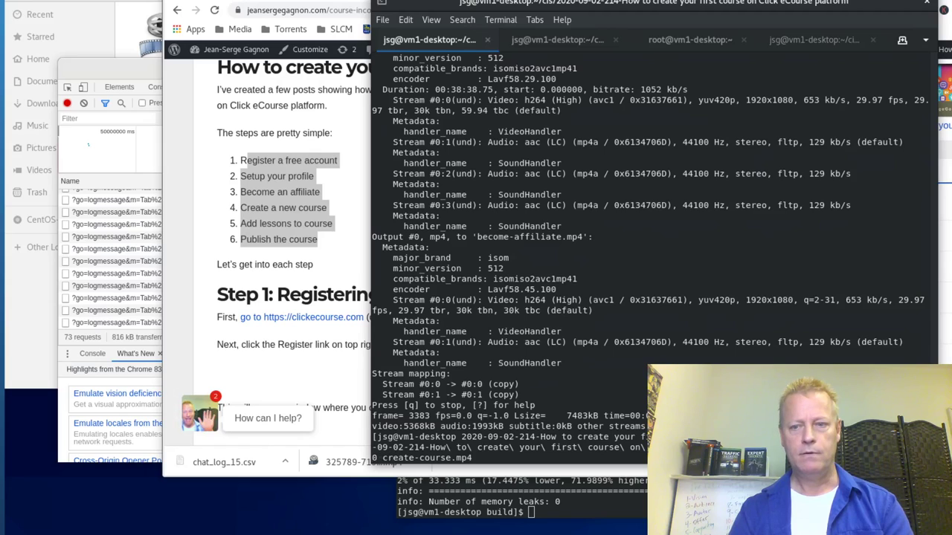
{"action": "key", "text": "BackSpace"}
{"action": "key", "text": "BackSpace"}
{"action": "key", "text": "BackSpace"}
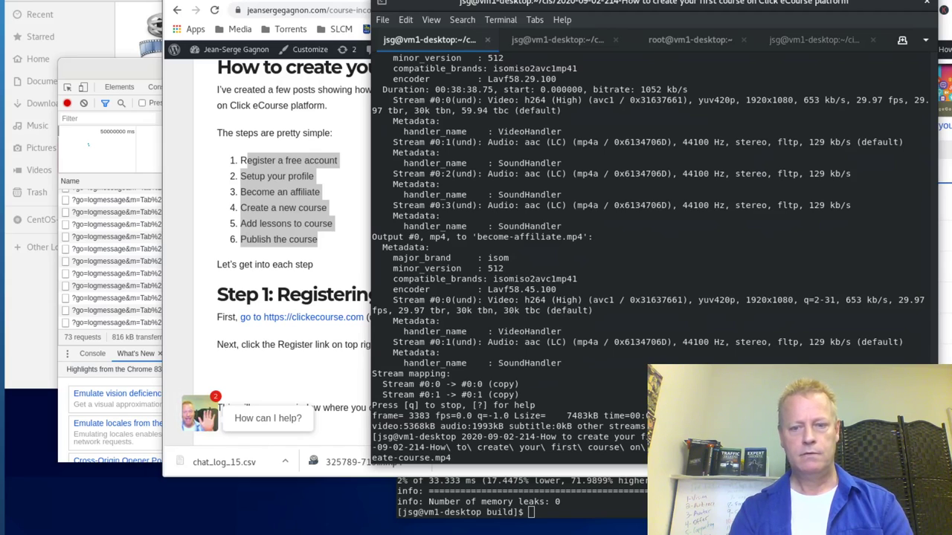
{"action": "type", "text": "0150"}
Step: Correct the timing digits and cut create-course.mp4 from the recording
{"action": "key", "text": "BackSpace"}
{"action": "type", "text": "5:"}
{"action": "key", "text": "Right"}
{"action": "key", "text": "Right"}
{"action": "key", "text": "BackSpace"}
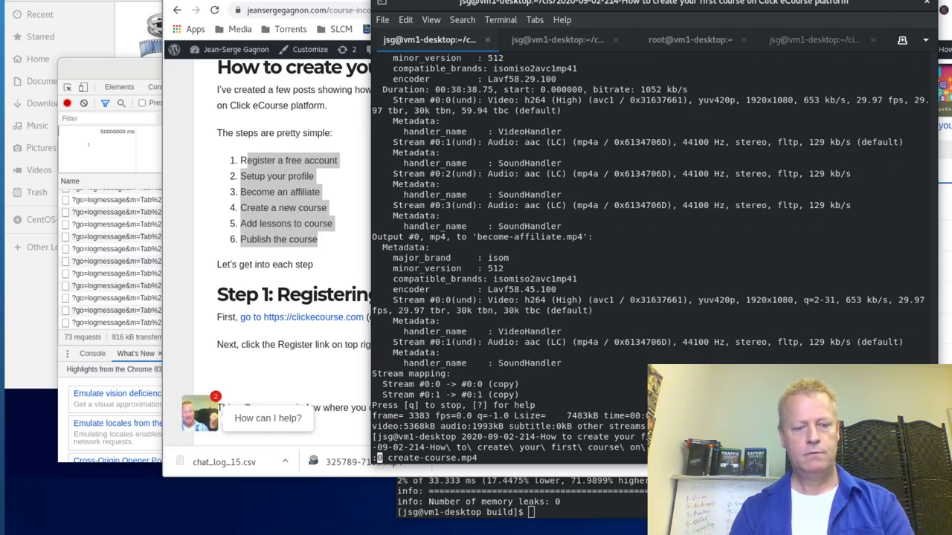
{"action": "type", "text": "2"}
{"action": "key", "text": "Return"}
{"action": "key", "text": "Up"}
{"action": "key", "text": "Return"}
{"action": "key", "text": "Up"}
{"action": "key", "text": "Left"}
{"action": "key", "text": "Left"}
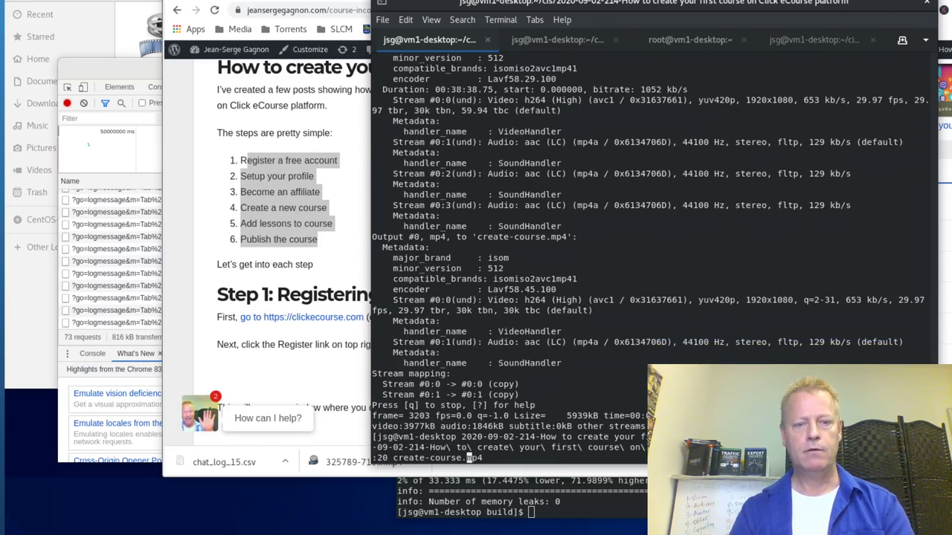
Step: Change the ffmpeg output name to add-lesson.mp4 and cut the clip
{"action": "key", "text": "BackSpace"}
{"action": "key", "text": "BackSpace"}
{"action": "key", "text": "BackSpace"}
{"action": "key", "text": "BackSpace"}
{"action": "key", "text": "BackSpace"}
{"action": "key", "text": "BackSpace"}
{"action": "key", "text": "BackSpace"}
{"action": "key", "text": "BackSpace"}
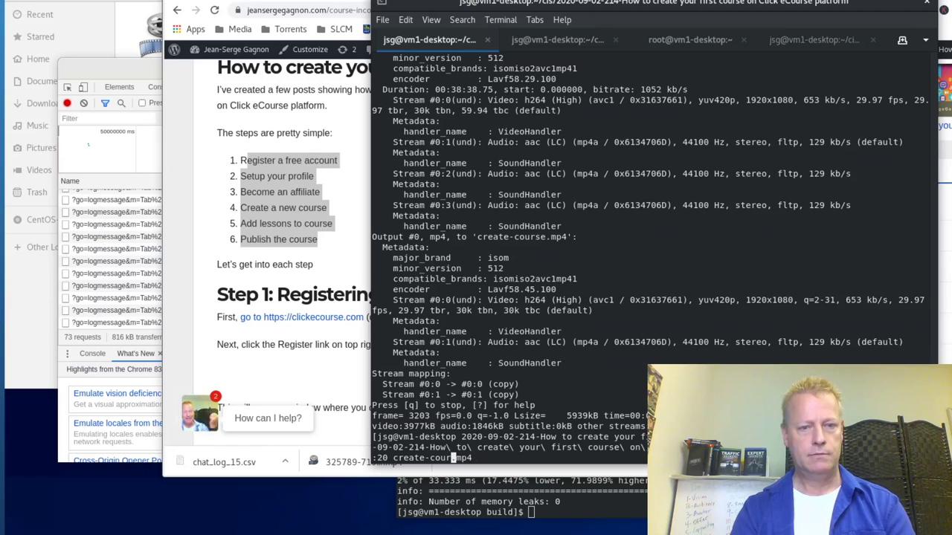
{"action": "key", "text": "BackSpace"}
{"action": "key", "text": "BackSpace"}
{"action": "key", "text": "BackSpace"}
{"action": "key", "text": "BackSpace"}
{"action": "type", "text": "add-lesson"}
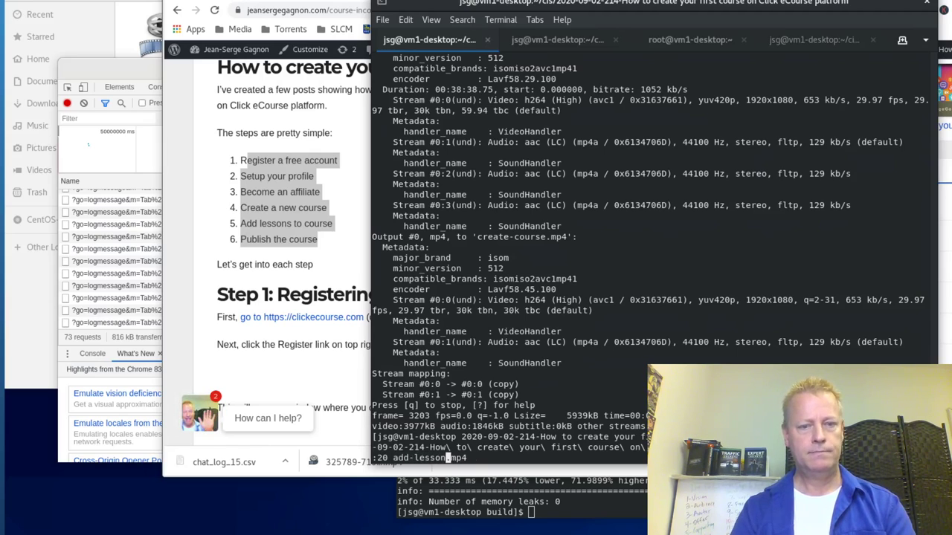
{"action": "key", "text": "Left"}
{"action": "key", "text": "Left"}
{"action": "key", "text": "Left"}
{"action": "key", "text": "Left"}
{"action": "key", "text": "Left"}
{"action": "key", "text": "Left"}
{"action": "key", "text": "Left"}
{"action": "key", "text": "Left"}
{"action": "key", "text": "Left"}
{"action": "key", "text": "Left"}
{"action": "key", "text": "Left"}
{"action": "key", "text": "Left"}
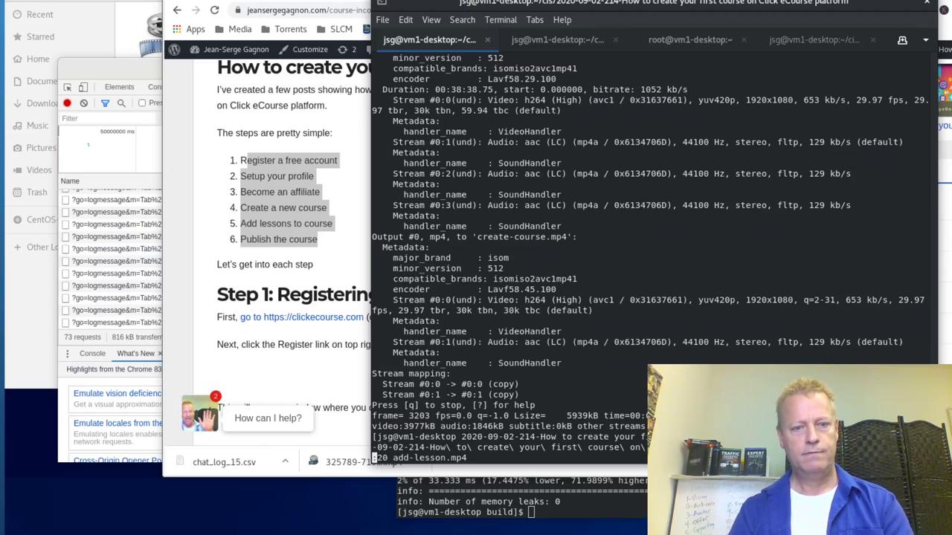
{"action": "key", "text": "Return"}
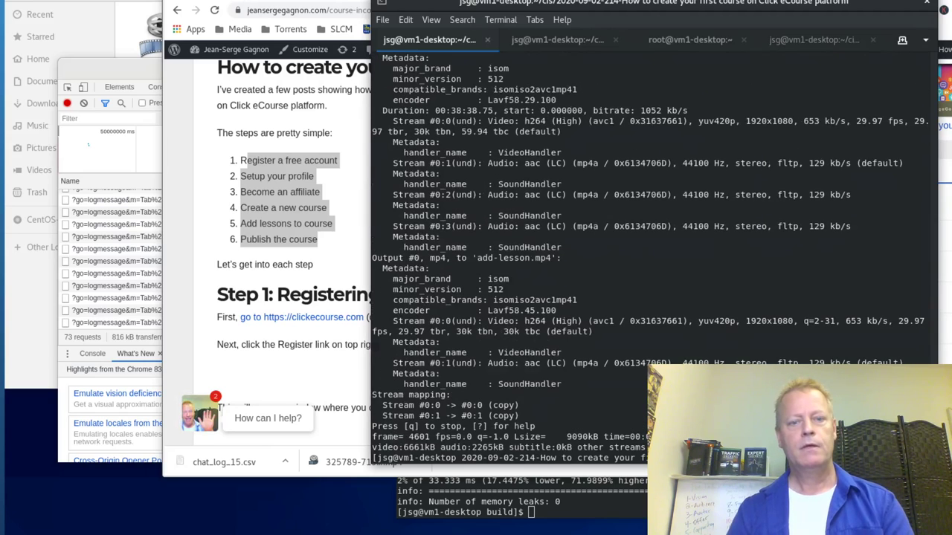
Step: Cut publish-course.mp4 with a new start time, then list the folder's files in detail
{"action": "key", "text": "Up"}
{"action": "key", "text": "Left"}
{"action": "key", "text": "Left"}
{"action": "key", "text": "Left"}
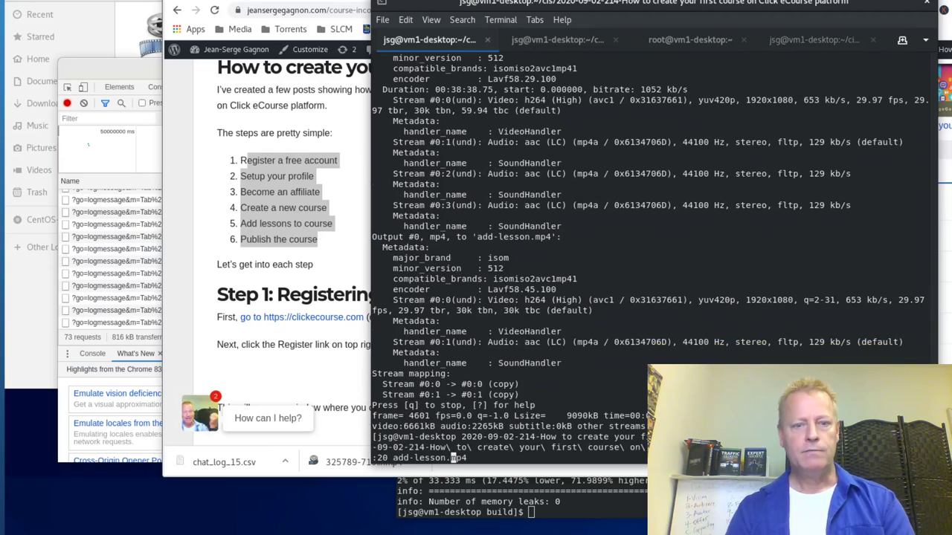
{"action": "key", "text": "BackSpace"}
{"action": "key", "text": "BackSpace"}
{"action": "key", "text": "BackSpace"}
{"action": "key", "text": "BackSpace"}
{"action": "key", "text": "BackSpace"}
{"action": "key", "text": "BackSpace"}
{"action": "key", "text": "BackSpace"}
{"action": "key", "text": "BackSpace"}
{"action": "key", "text": "BackSpace"}
{"action": "key", "text": "BackSpace"}
{"action": "key", "text": "BackSpace"}
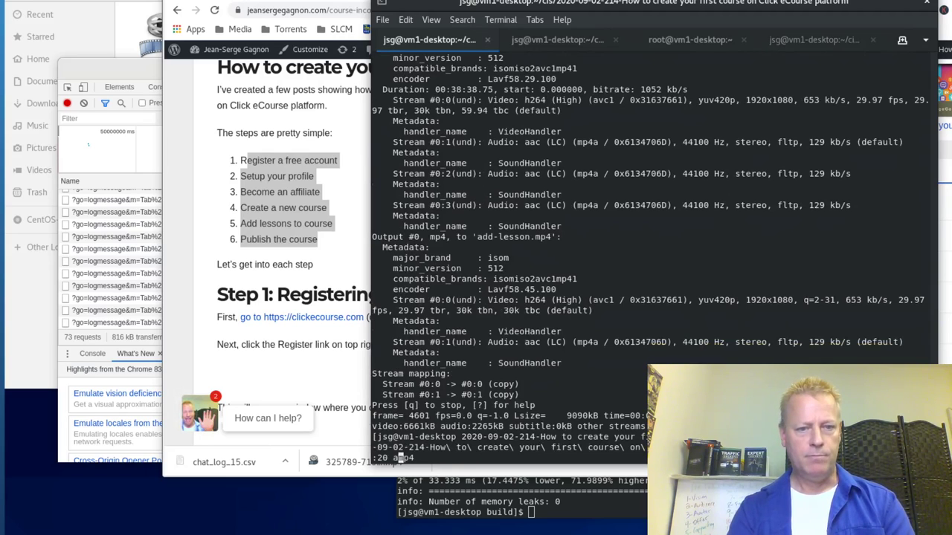
{"action": "type", "text": "publish-co"}
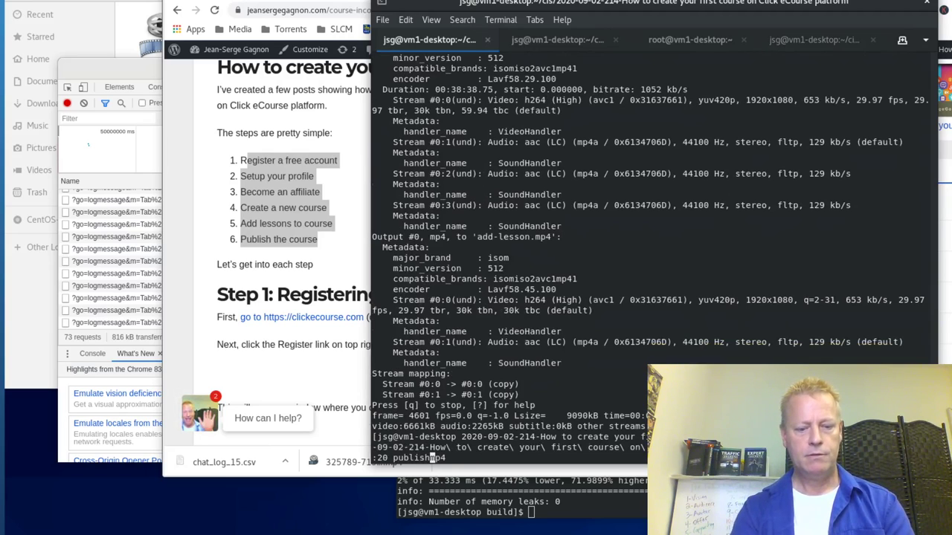
{"action": "type", "text": "urse."}
{"action": "key", "text": "Left"}
{"action": "key", "text": "Left"}
{"action": "key", "text": "Left"}
{"action": "key", "text": "Left"}
{"action": "key", "text": "Left"}
{"action": "key", "text": "Left"}
{"action": "key", "text": "Left"}
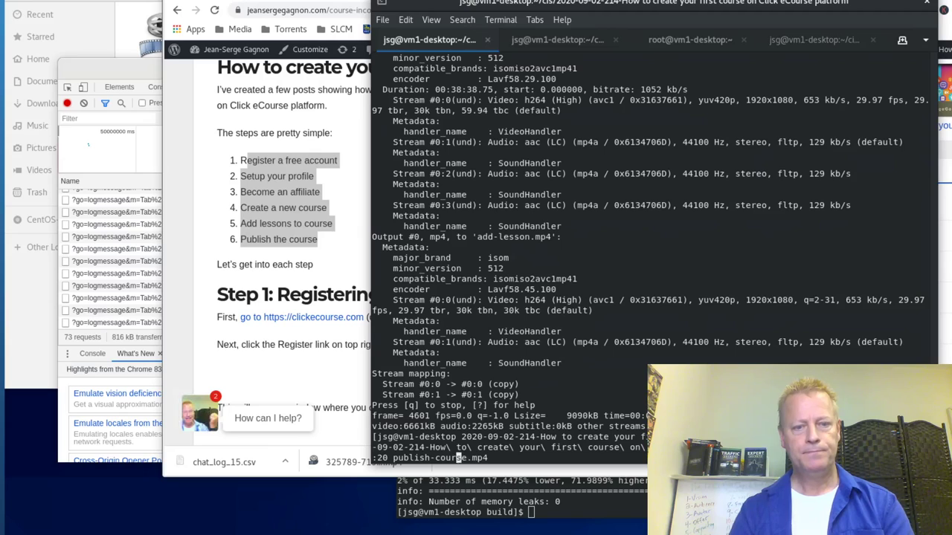
{"action": "key", "text": "Left"}
{"action": "key", "text": "Left"}
{"action": "key", "text": "Left"}
{"action": "key", "text": "Left"}
{"action": "key", "text": "Left"}
{"action": "key", "text": "Left"}
{"action": "key", "text": "Left"}
{"action": "key", "text": "Left"}
{"action": "key", "text": "Left"}
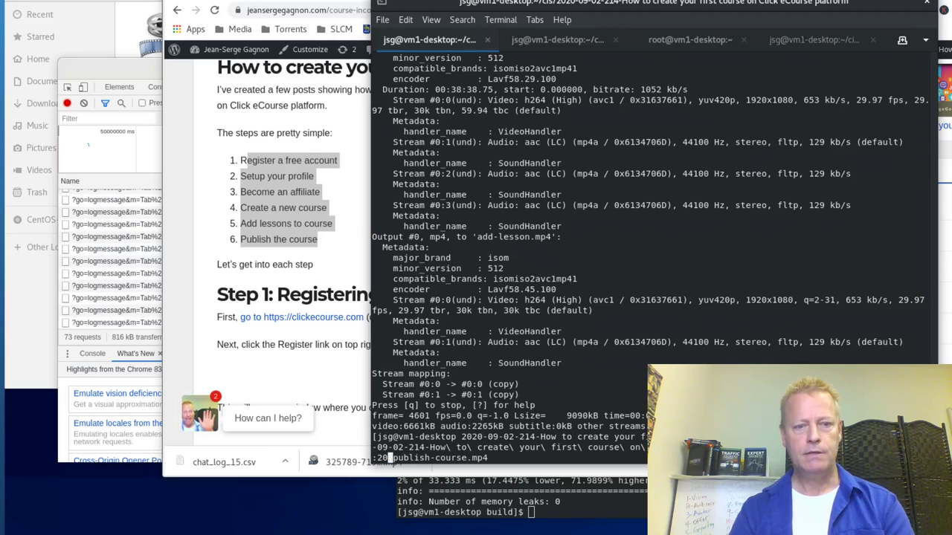
{"action": "key", "text": "BackSpace"}
{"action": "key", "text": "BackSpace"}
{"action": "key", "text": "BackSpace"}
{"action": "key", "text": "BackSpace"}
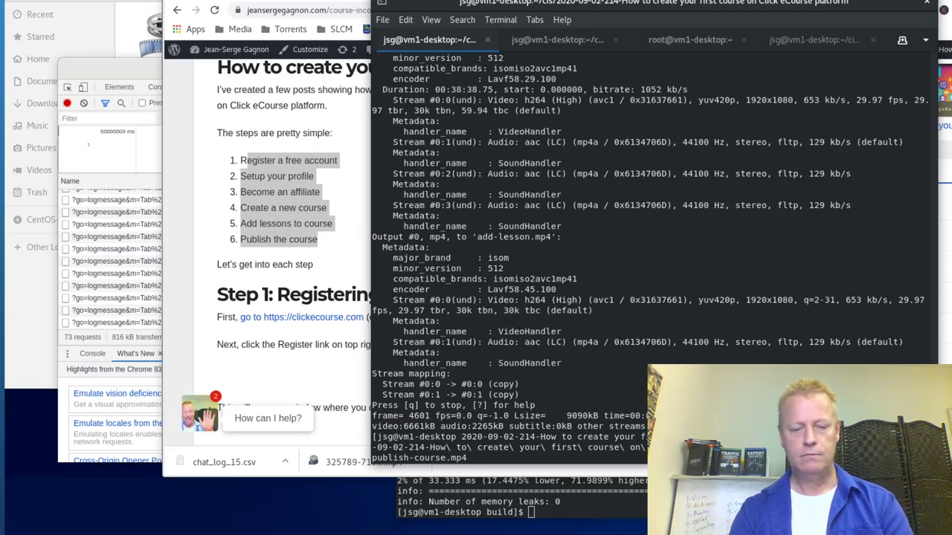
{"action": "type", "text": "on\\"}
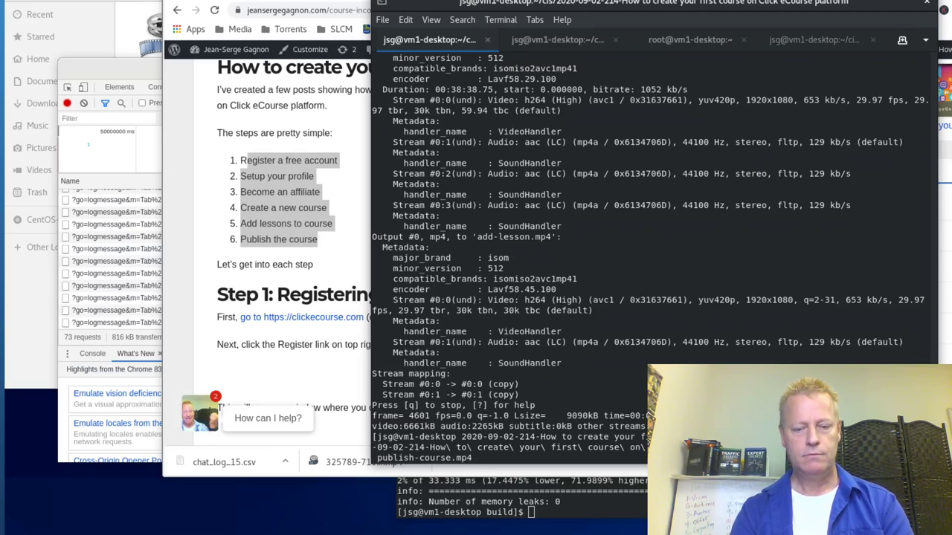
{"action": "type", "text": ":15"}
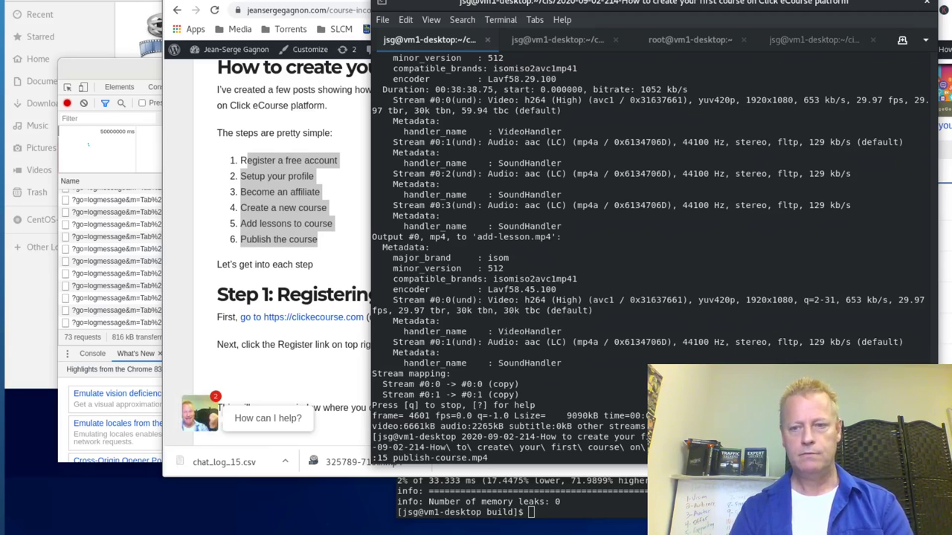
{"action": "key", "text": "BackSpace"}
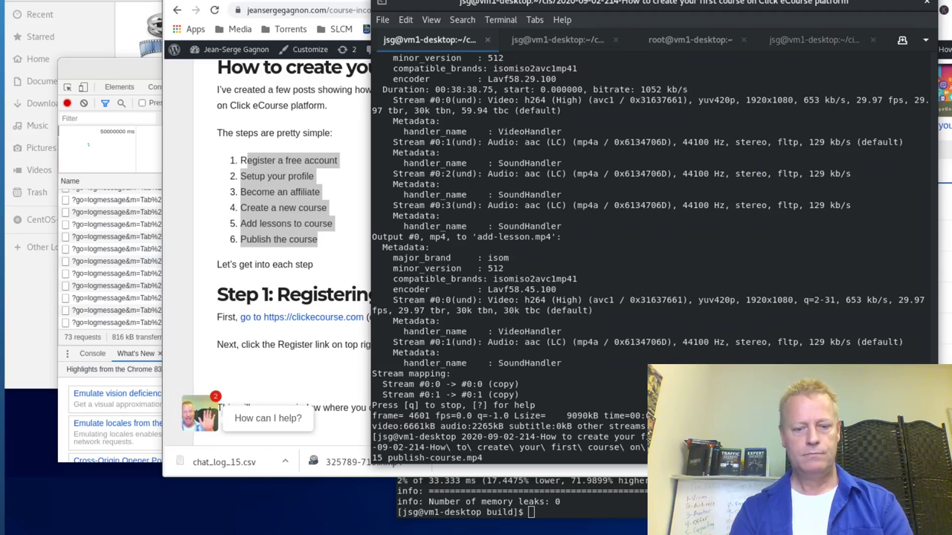
{"action": "type", "text": ":"}
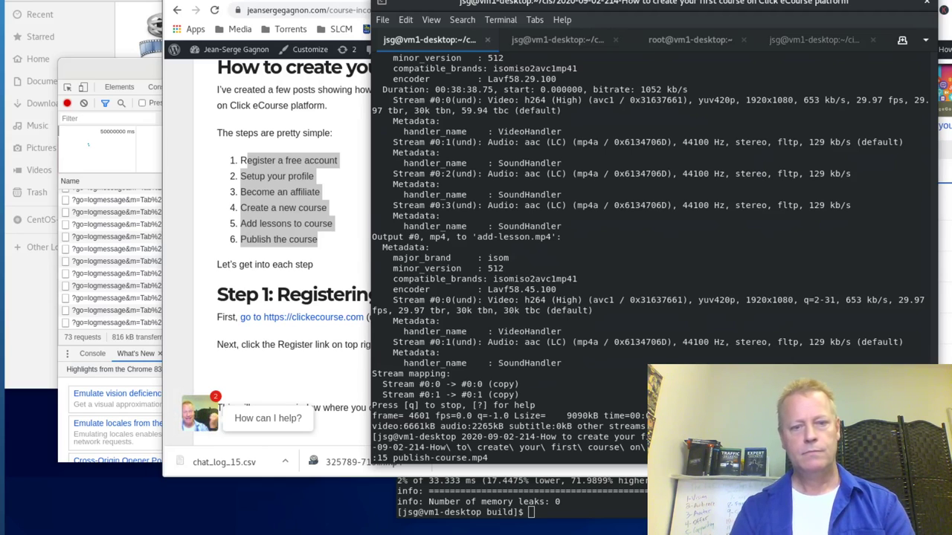
{"action": "key", "text": "Return"}
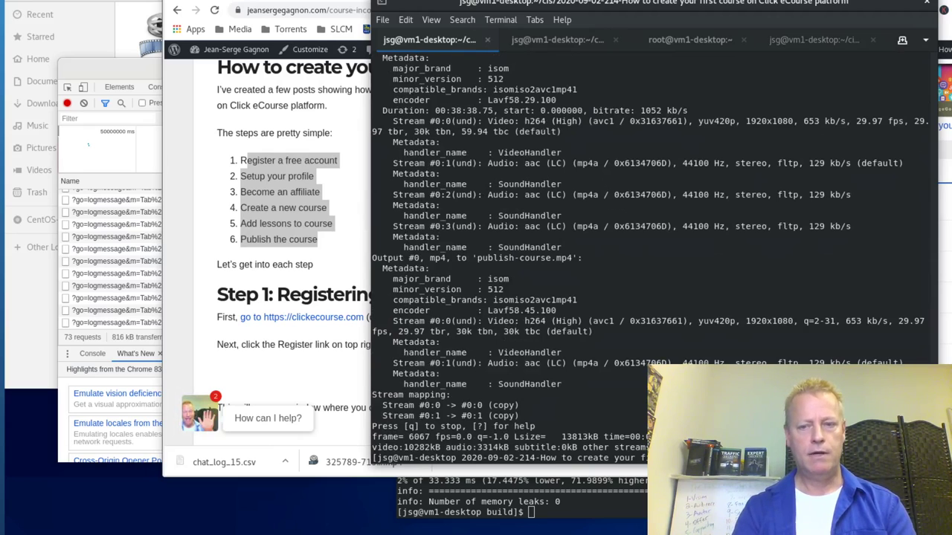
{"action": "key", "text": "Return"}
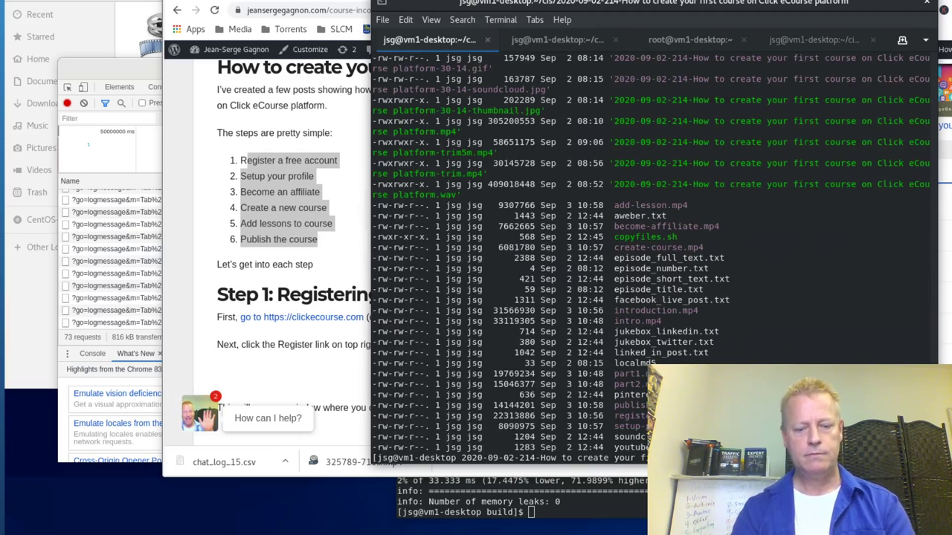
Step: List files by time and delete the old intro.mp4, part1.mp4 and part2.mp4 clips
{"action": "key", "text": "Return"}
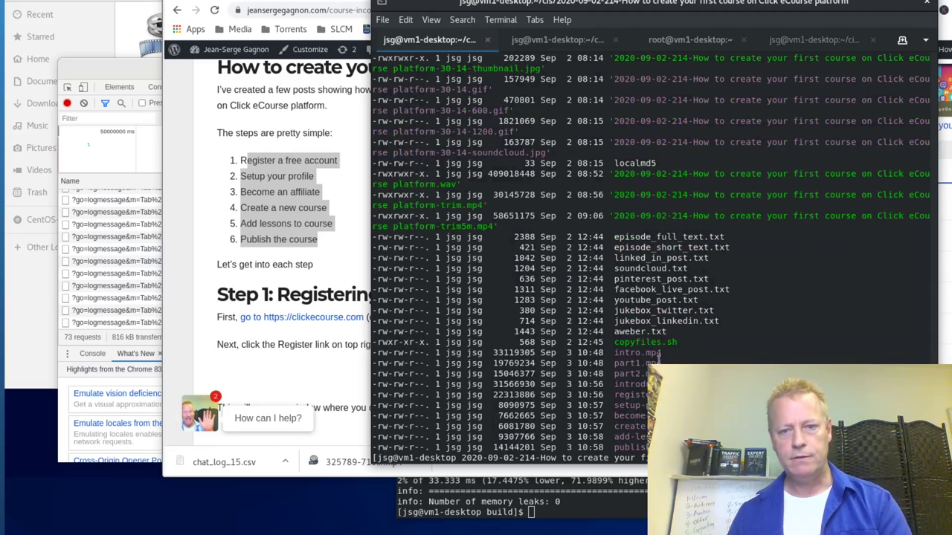
{"action": "double_click", "coordinate": [637, 353]}
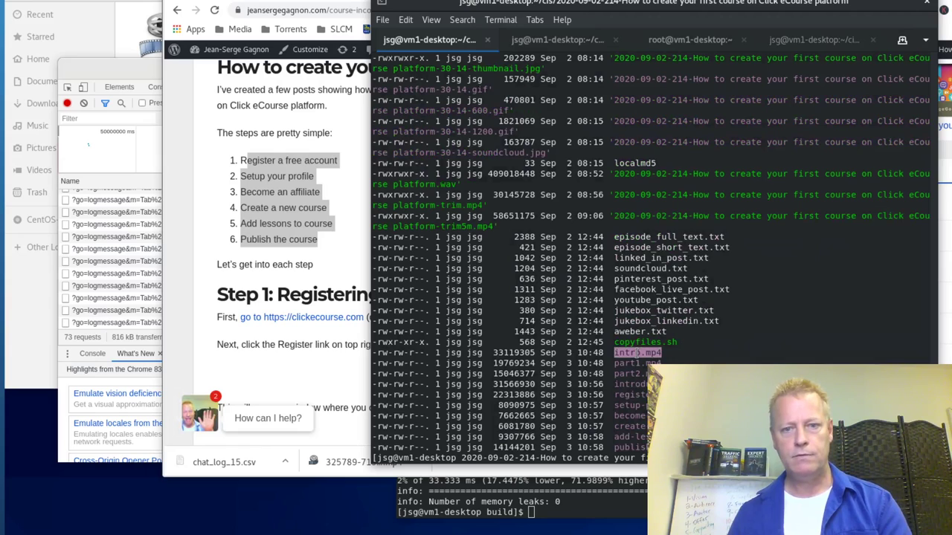
{"action": "double_click", "coordinate": [638, 364]}
{"action": "middle_click", "coordinate": [638, 363]}
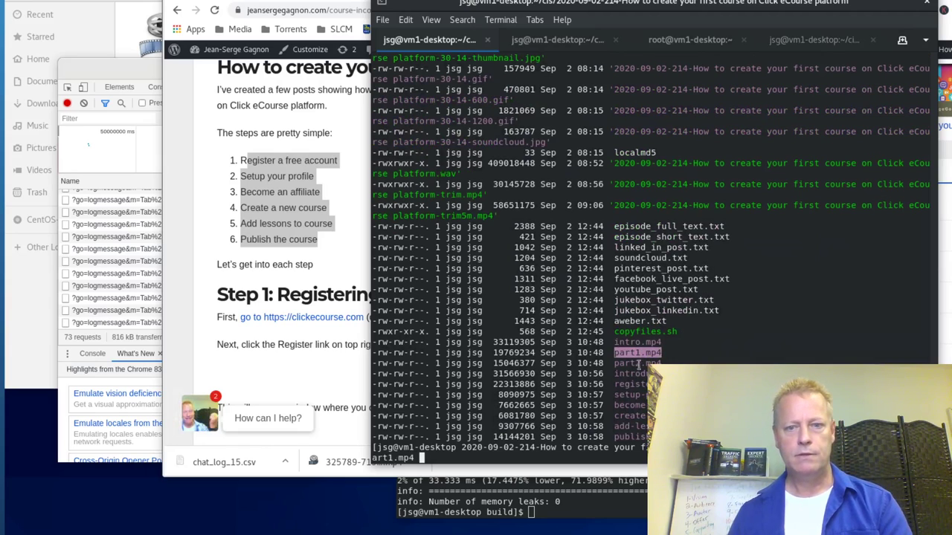
{"action": "double_click", "coordinate": [638, 363]}
{"action": "middle_click", "coordinate": [638, 363]}
{"action": "key", "text": "Return"}
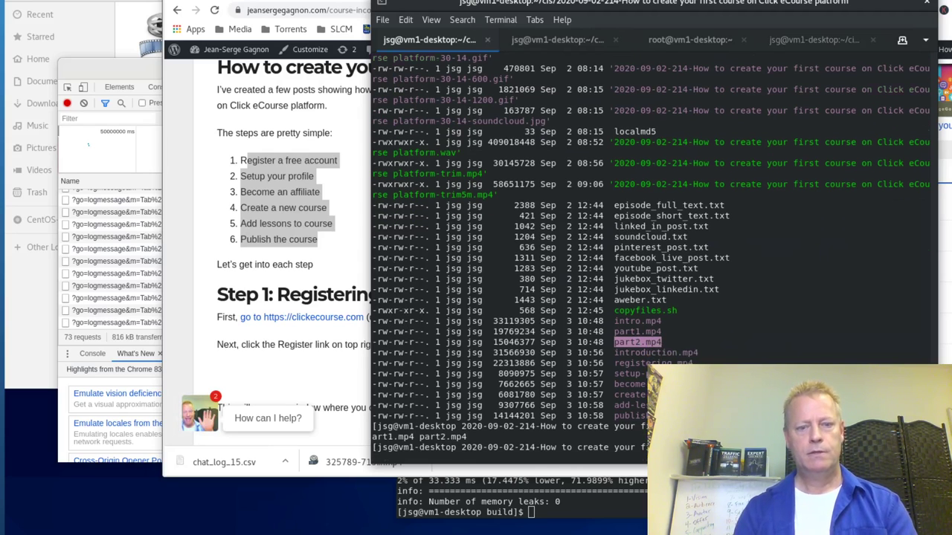
{"action": "type", "text": "ls -l"}
{"action": "key", "text": "Return"}
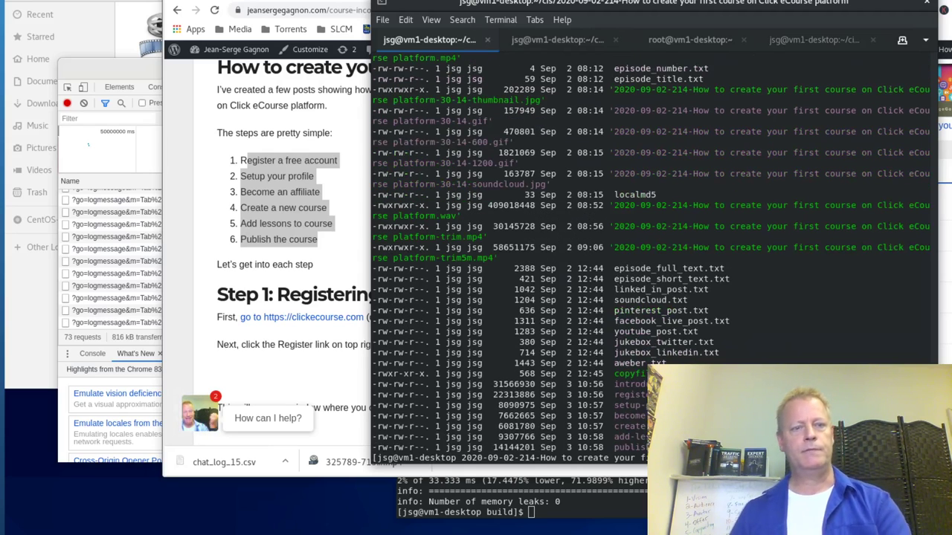
{"action": "left_click", "coordinate": [231, 4]}
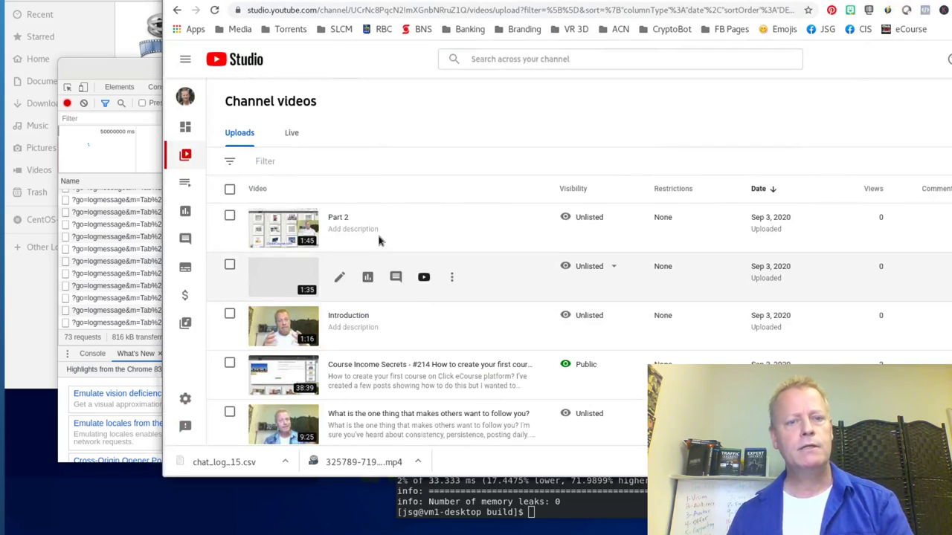
Step: Permanently delete the Part 2 and Part 1 videos from the channel
{"action": "left_click", "coordinate": [451, 227]}
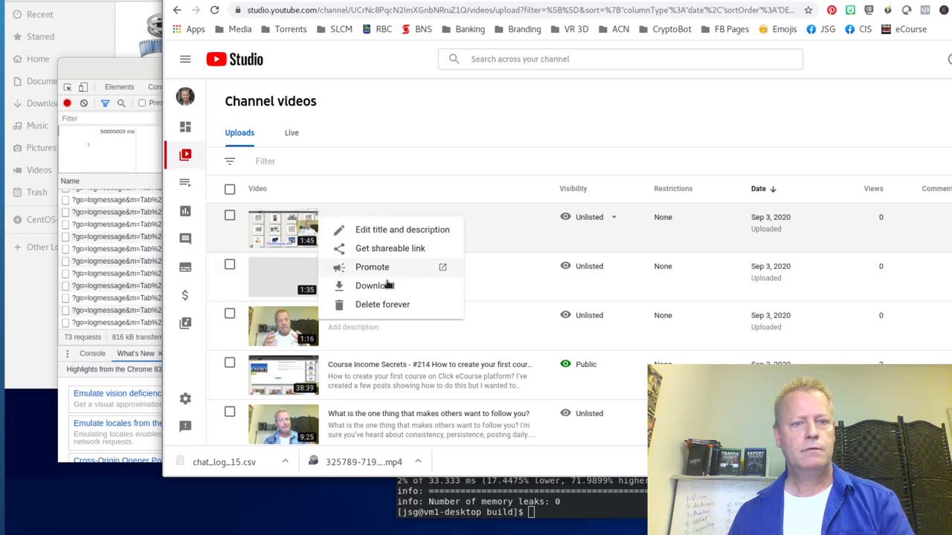
{"action": "left_click", "coordinate": [380, 304]}
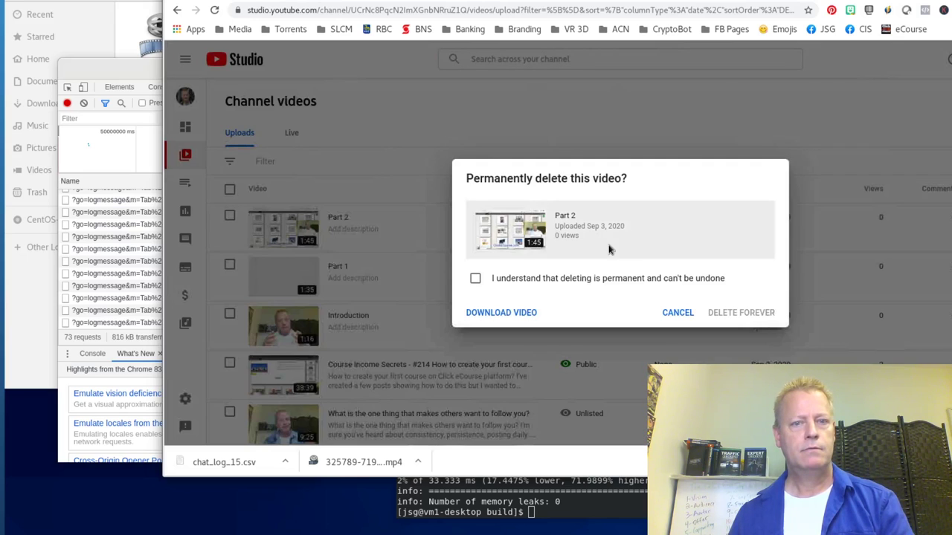
{"action": "left_click", "coordinate": [475, 279]}
{"action": "left_click", "coordinate": [750, 315]}
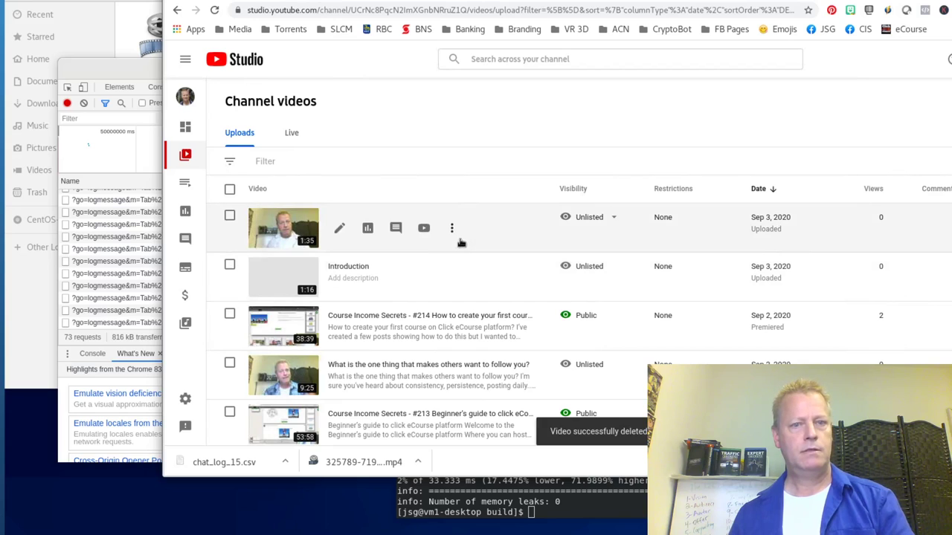
{"action": "left_click", "coordinate": [451, 226]}
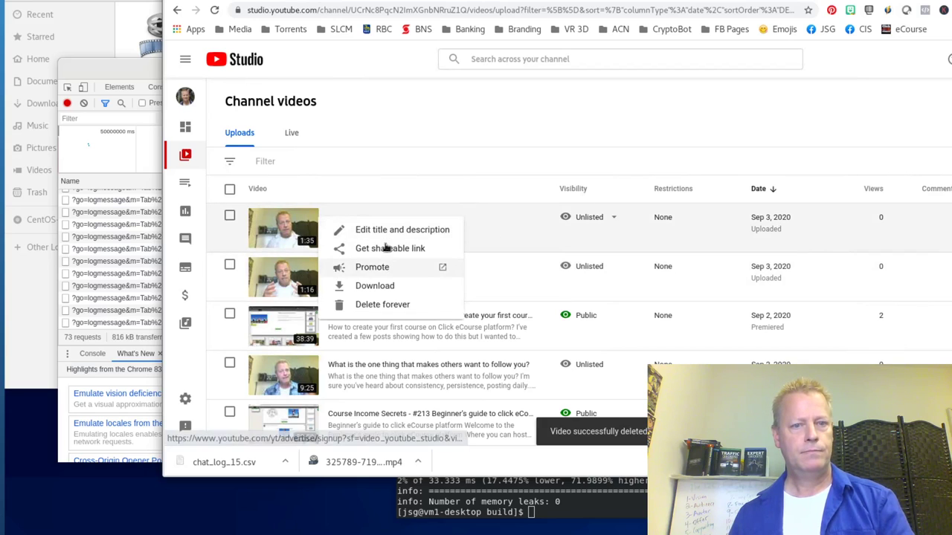
{"action": "key", "text": "Return"}
{"action": "left_click", "coordinate": [475, 278]}
{"action": "left_click", "coordinate": [734, 312]}
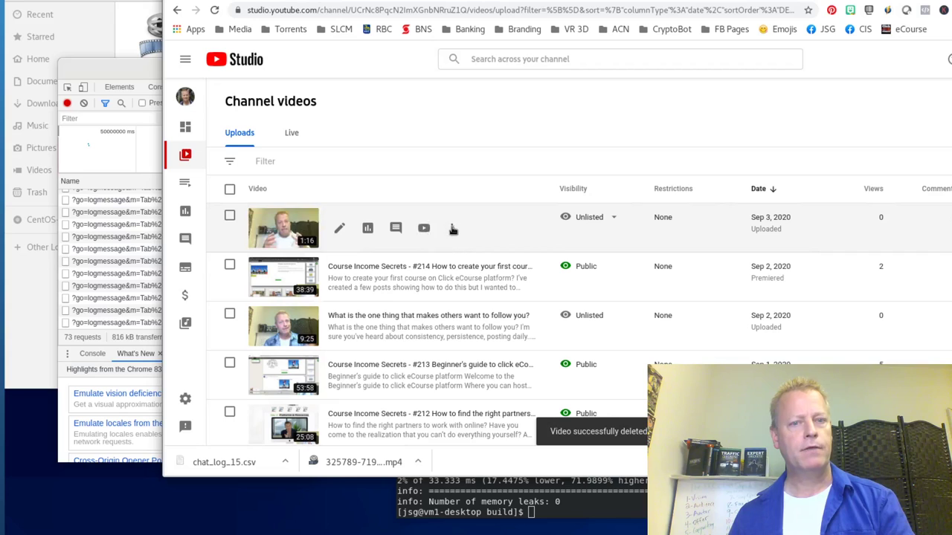
Step: Permanently delete the Introduction video, then start a new video upload
{"action": "left_click", "coordinate": [453, 227]}
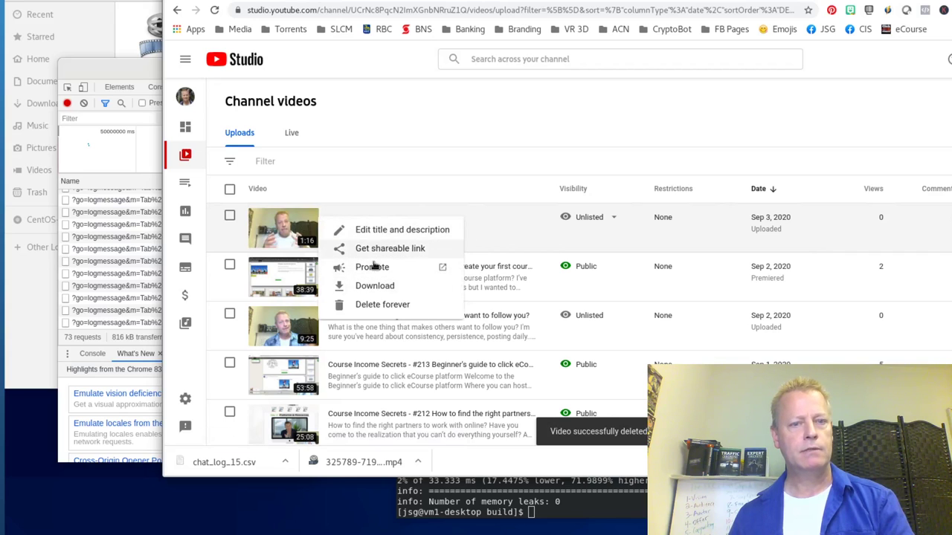
{"action": "left_click", "coordinate": [357, 304]}
{"action": "left_click", "coordinate": [475, 278]}
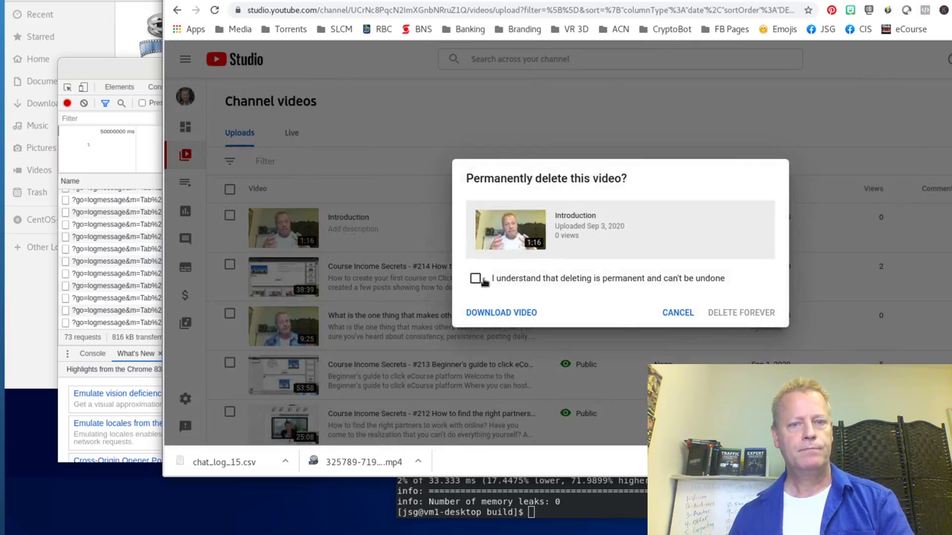
{"action": "left_click", "coordinate": [756, 318]}
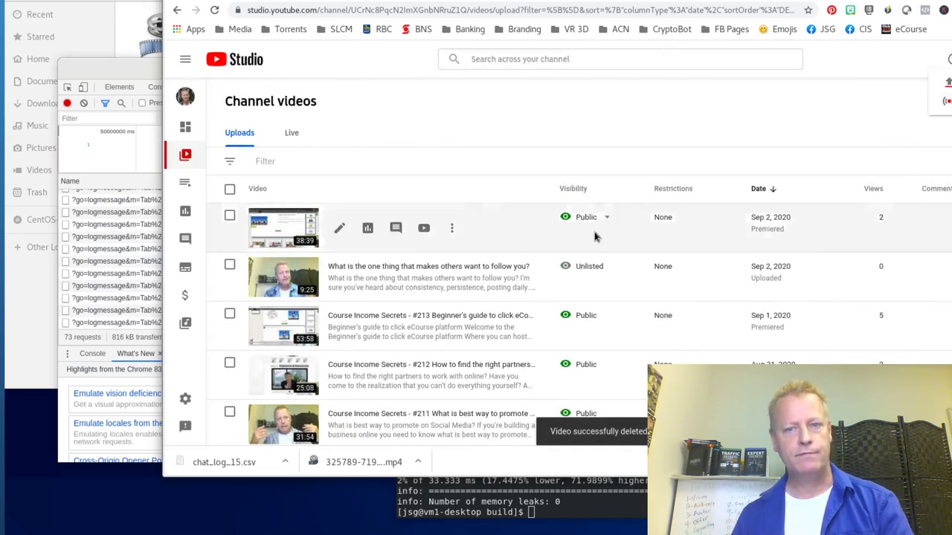
{"action": "left_click", "coordinate": [941, 81]}
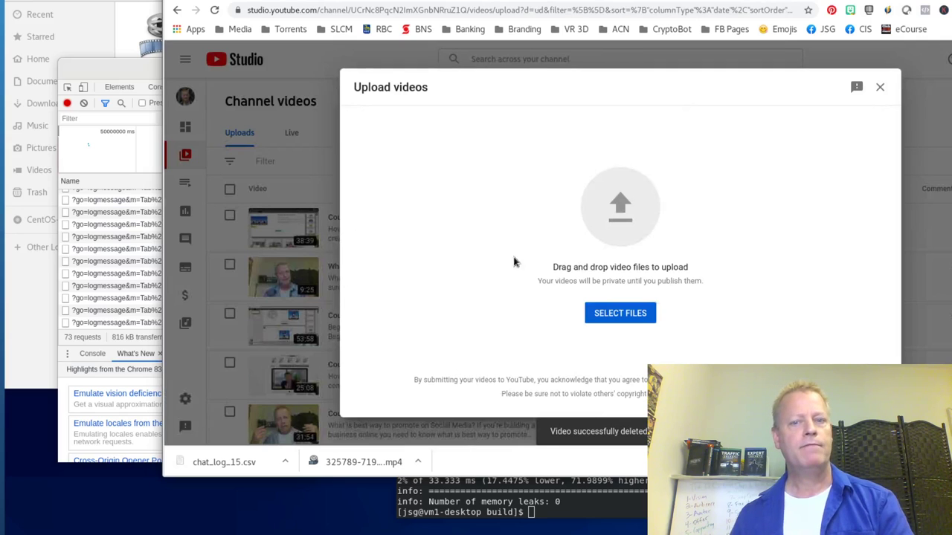
Step: Open the upload file picker, then place GNOME Terminal's file listing to its left
{"action": "left_click", "coordinate": [631, 317]}
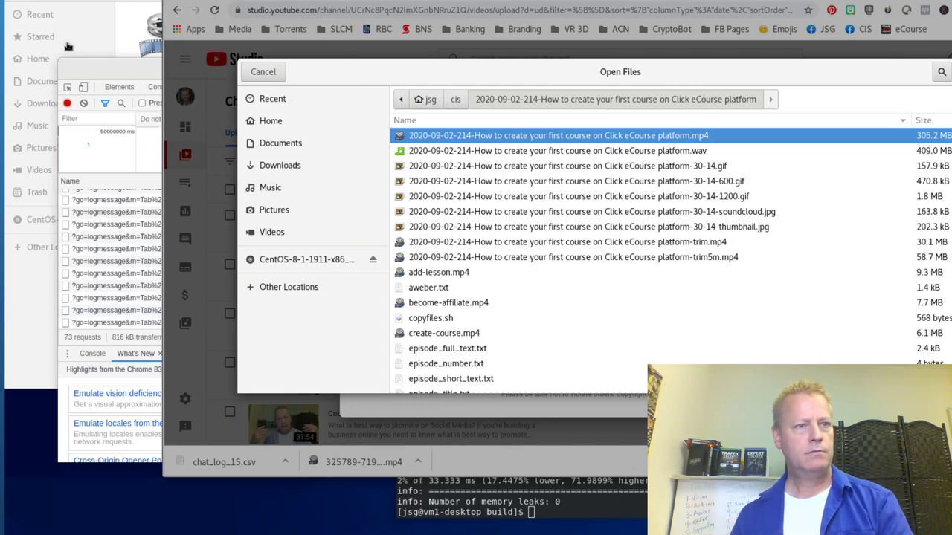
{"action": "key", "text": "super"}
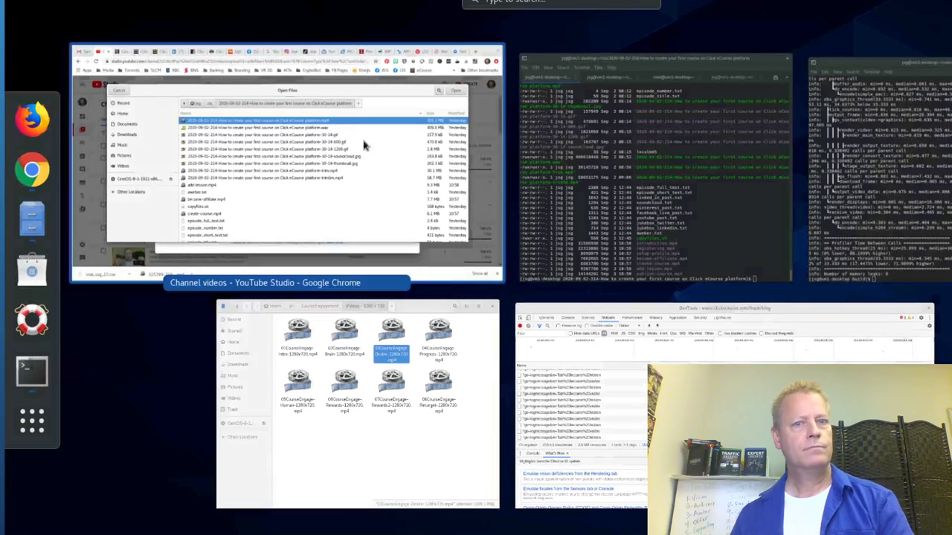
{"action": "left_click", "coordinate": [595, 82]}
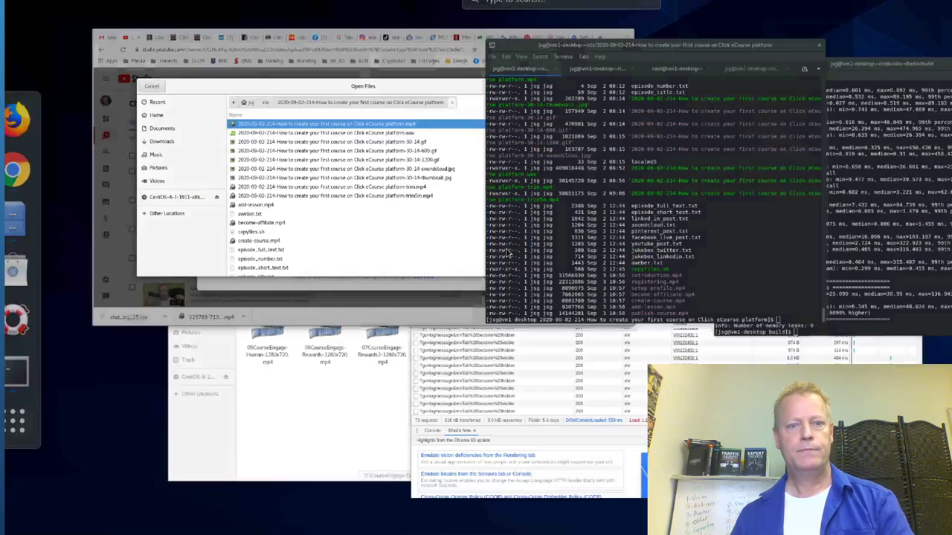
{"action": "left_click_drag", "start_coordinate": [587, 6], "coordinate": [255, 27]}
{"action": "left_click_drag", "start_coordinate": [238, 13], "coordinate": [233, 10]}
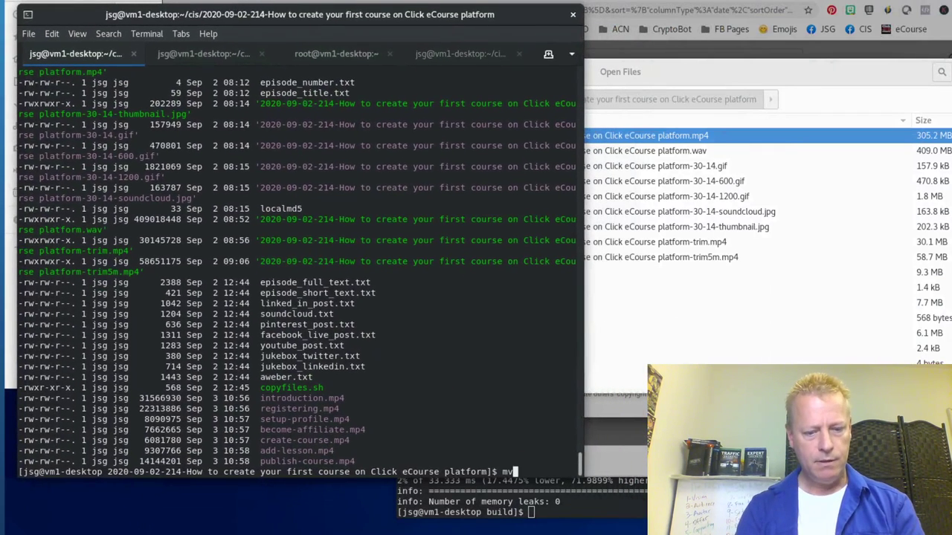
Step: Rename introduction, registering and setup-profile videos to 1-introduction.mp4, 2-registering.mp4 and 3-setup-profile.mp4
{"action": "key", "text": "Tab"}
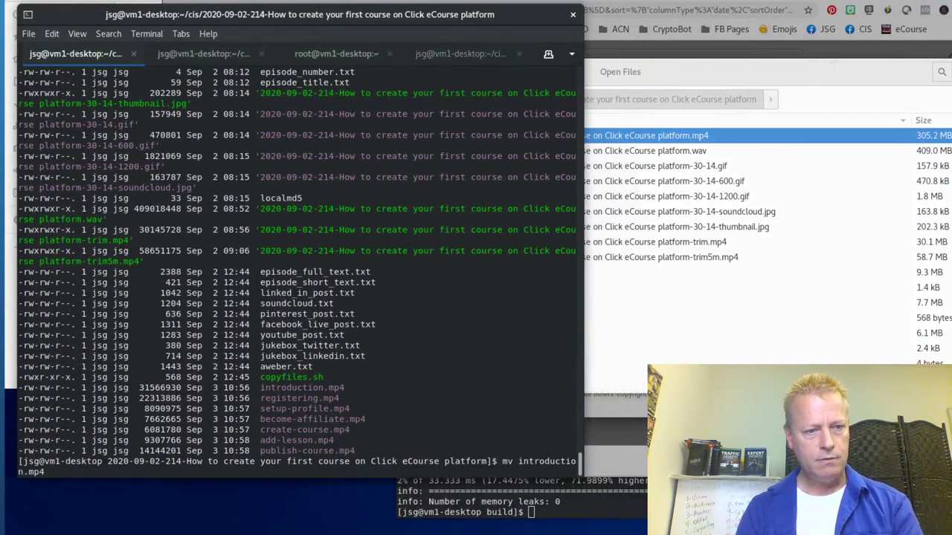
{"action": "type", "text": "in"}
{"action": "key", "text": "Tab"}
{"action": "key", "text": "BackSpace"}
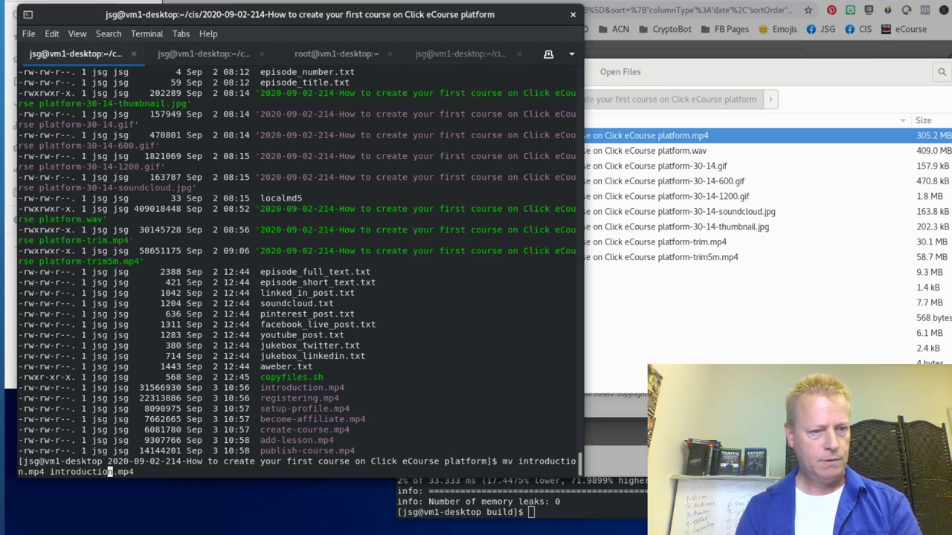
{"action": "type", "text": "1-"}
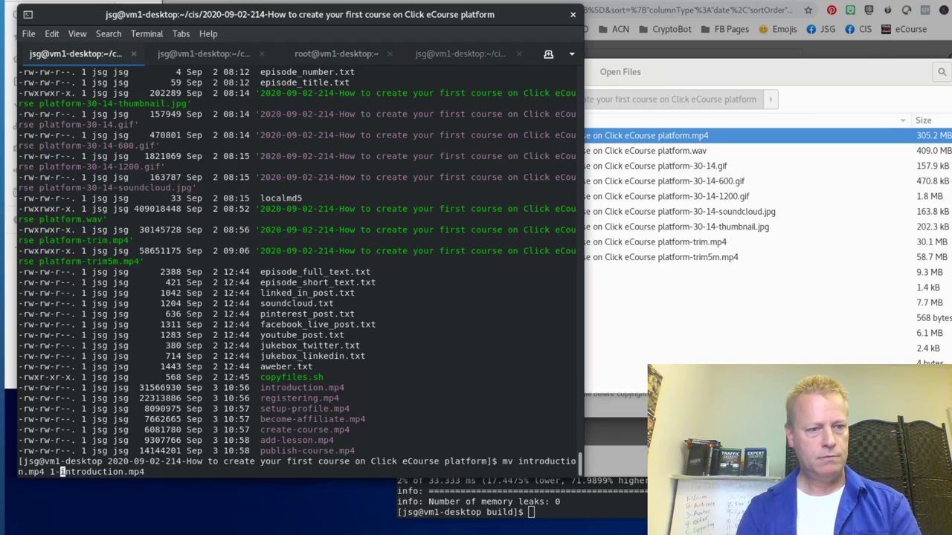
{"action": "key", "text": "Return"}
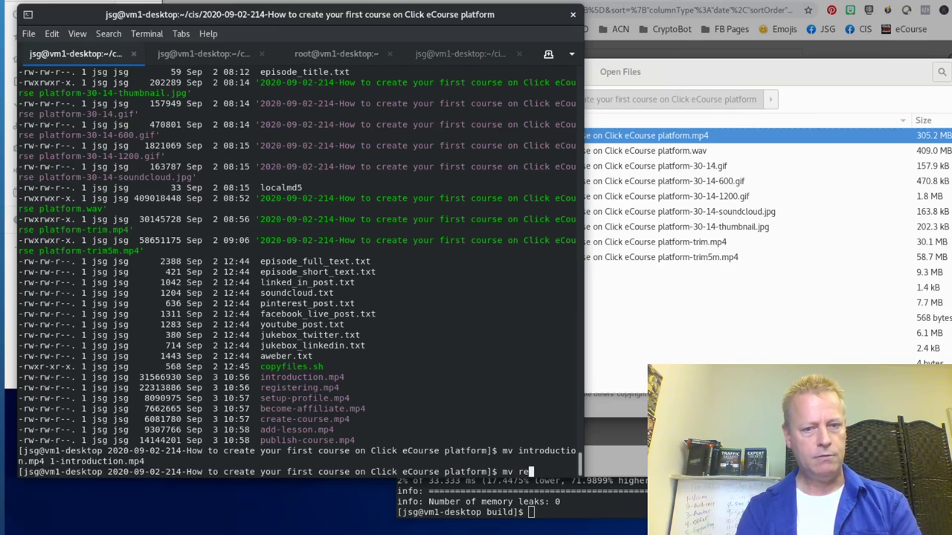
{"action": "type", "text": "mv re"}
{"action": "key", "text": "Tab"}
{"action": "type", "text": "re"}
{"action": "key", "text": "Tab"}
{"action": "type", "text": "2-"}
{"action": "key", "text": "Return"}
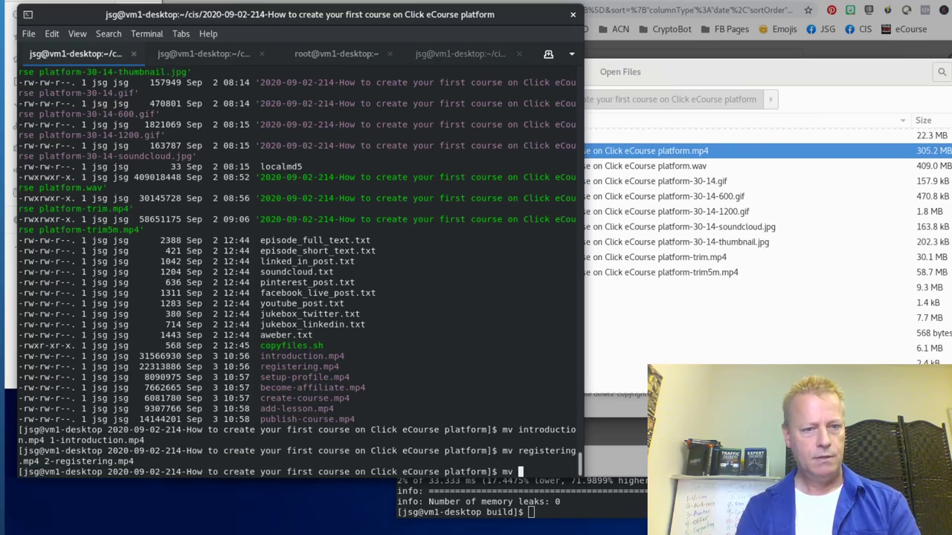
{"action": "type", "text": "mv s"}
{"action": "key", "text": "Tab"}
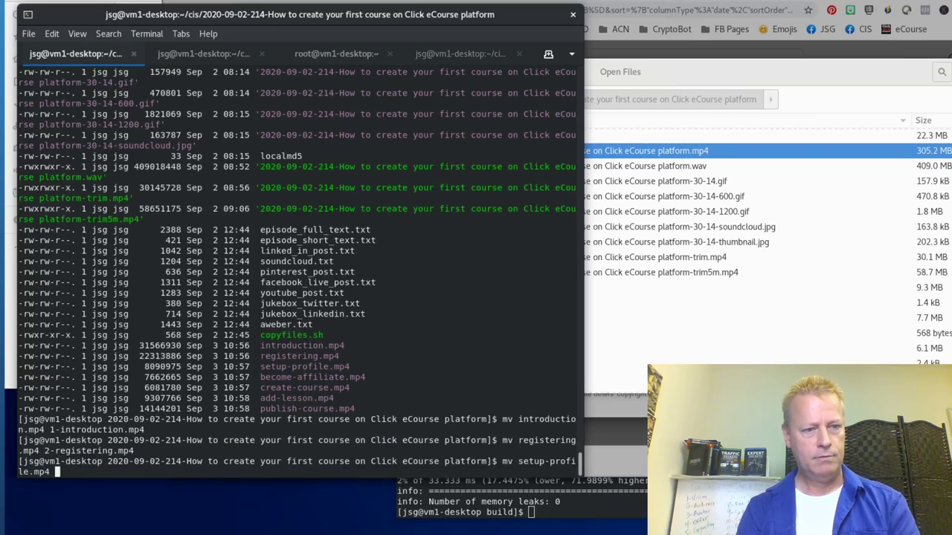
{"action": "type", "text": "s"}
{"action": "key", "text": "Tab"}
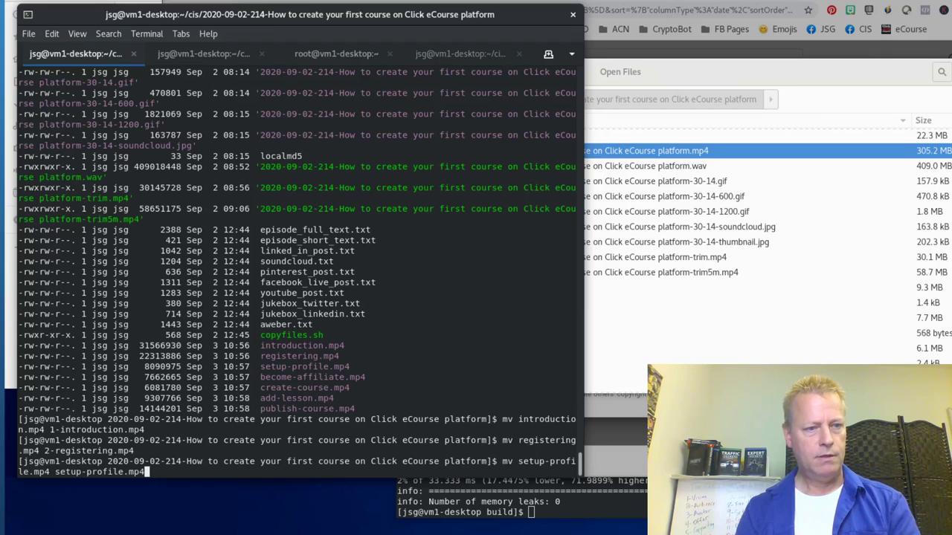
{"action": "type", "text": "3-"}
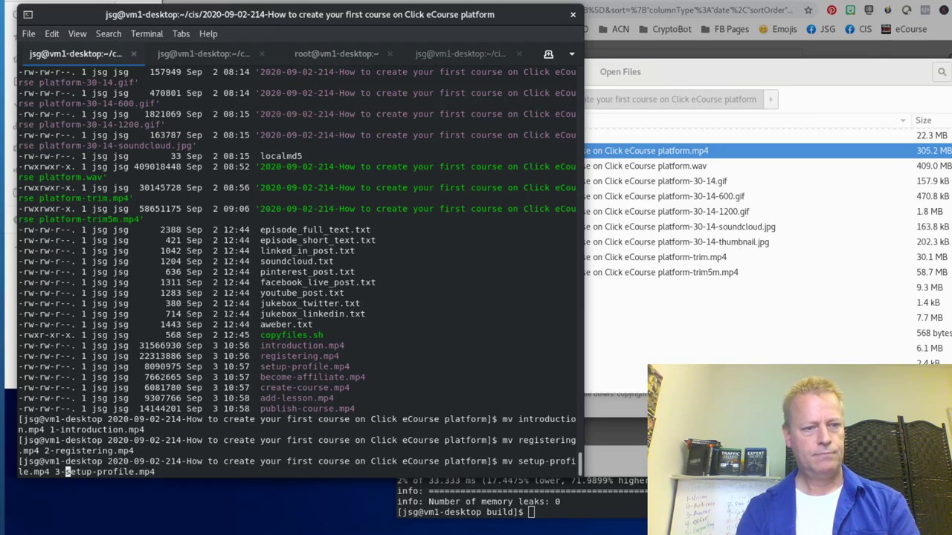
{"action": "key", "text": "Return"}
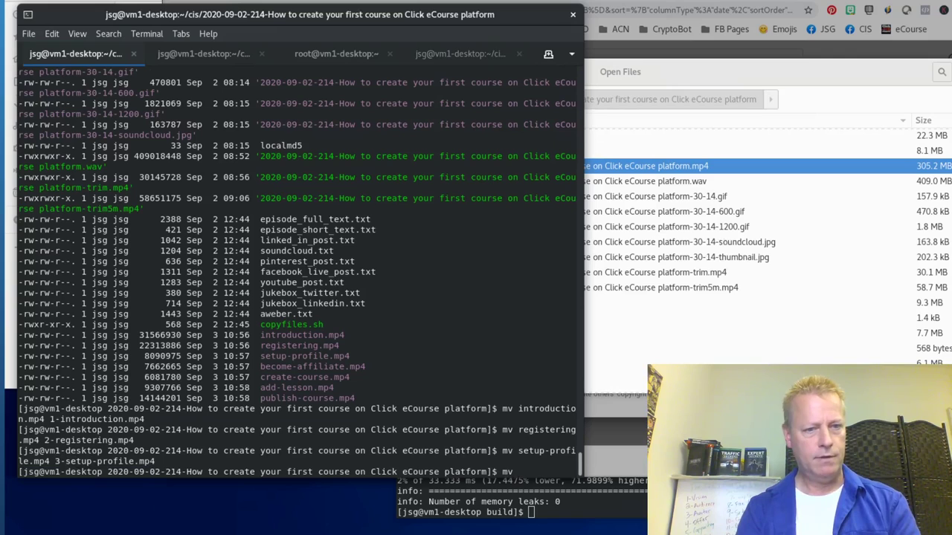
Step: Rename the next three clips to 4-become-affiliate.mp4, 5-create-course.mp4 and 6-add-lesson.mp4 using mv
{"action": "type", "text": "mv b"}
{"action": "key", "text": "Tab"}
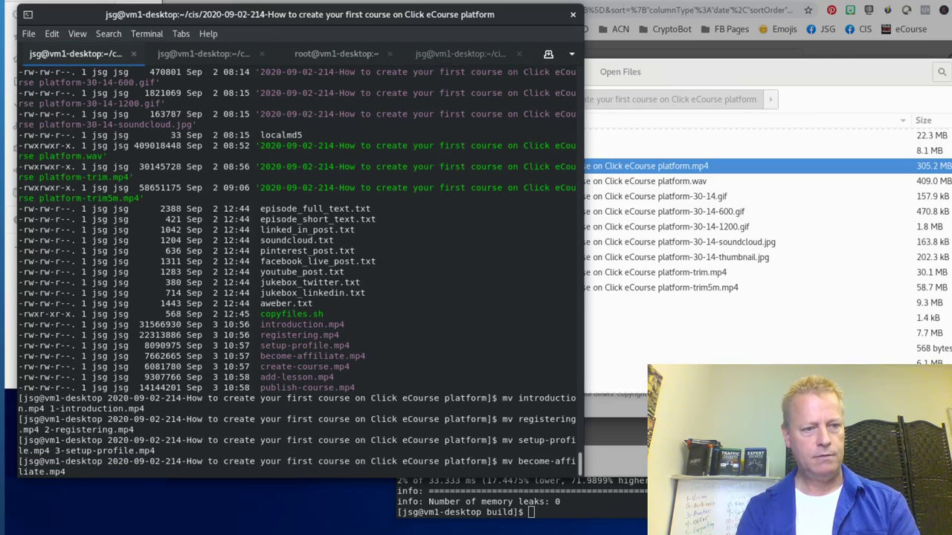
{"action": "type", "text": "b"}
{"action": "key", "text": "Tab"}
{"action": "type", "text": "4-"}
{"action": "key", "text": "Return"}
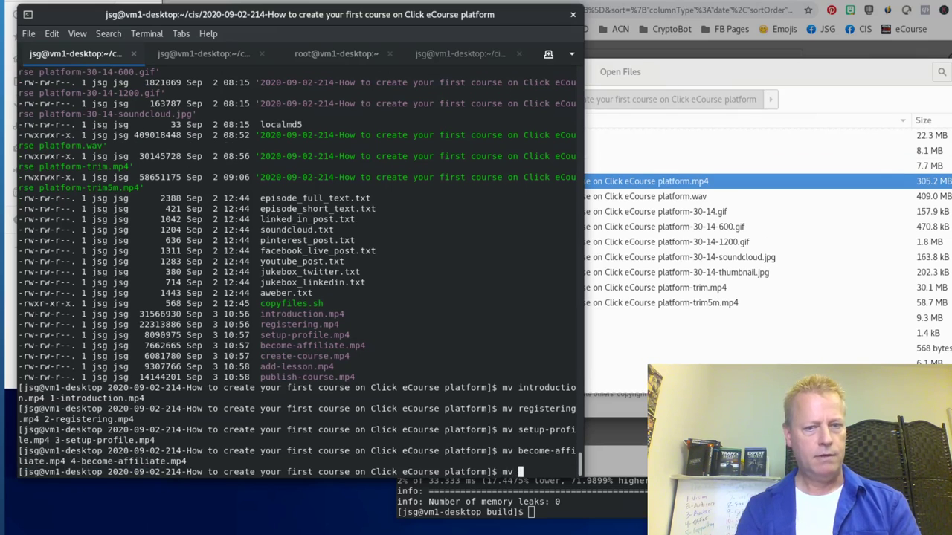
{"action": "type", "text": "mv cr"}
{"action": "key", "text": "Tab"}
{"action": "type", "text": "cr"}
{"action": "key", "text": "Tab"}
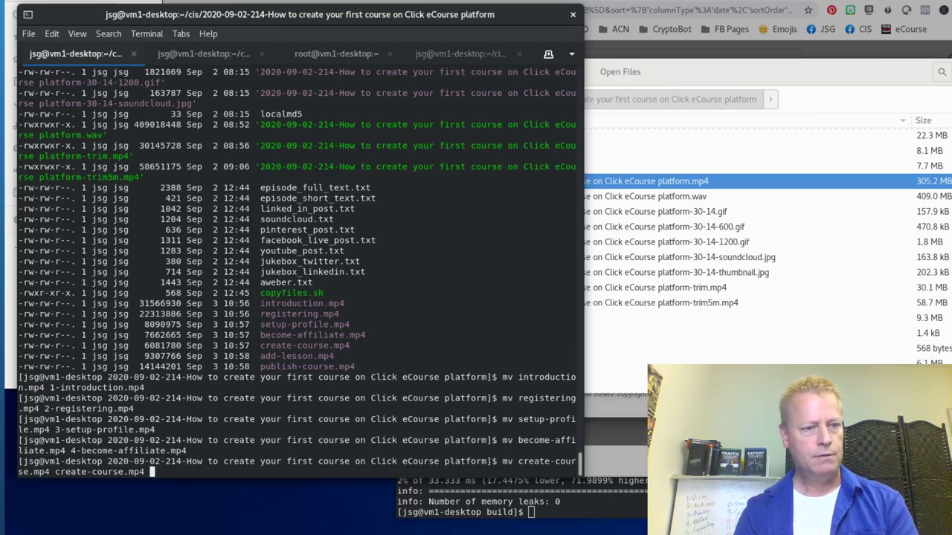
{"action": "type", "text": "5-"}
{"action": "key", "text": "Return"}
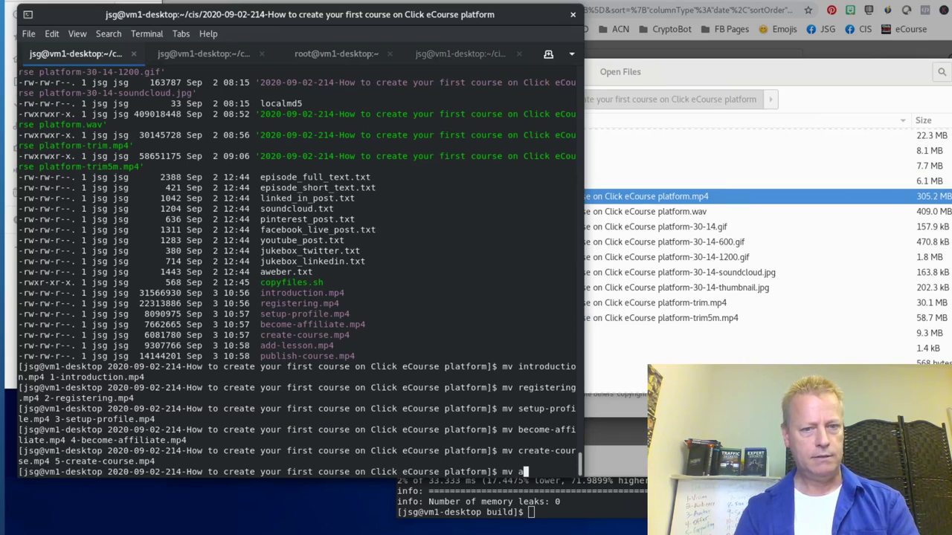
{"action": "type", "text": "ad"}
{"action": "key", "text": "Tab"}
{"action": "type", "text": "ad"}
{"action": "key", "text": "Tab"}
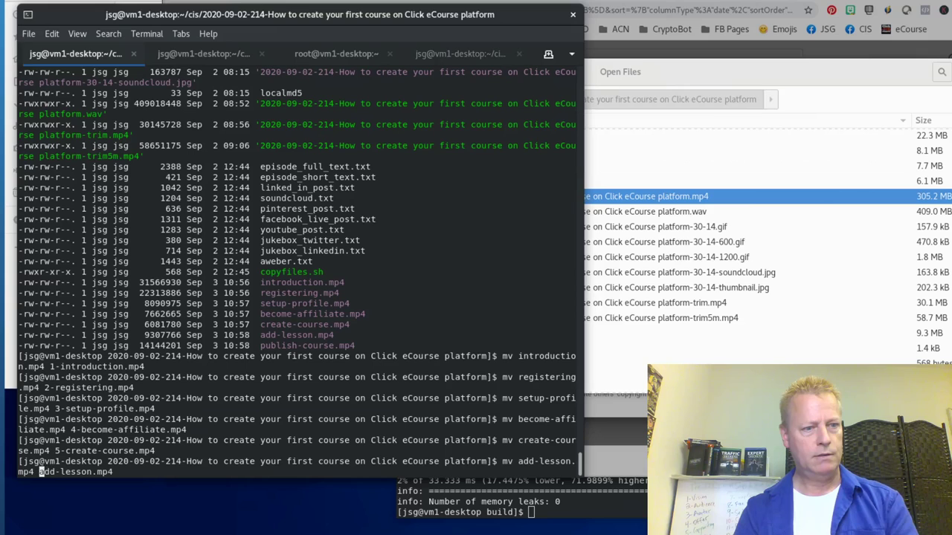
{"action": "type", "text": "6-"}
{"action": "key", "text": "Return"}
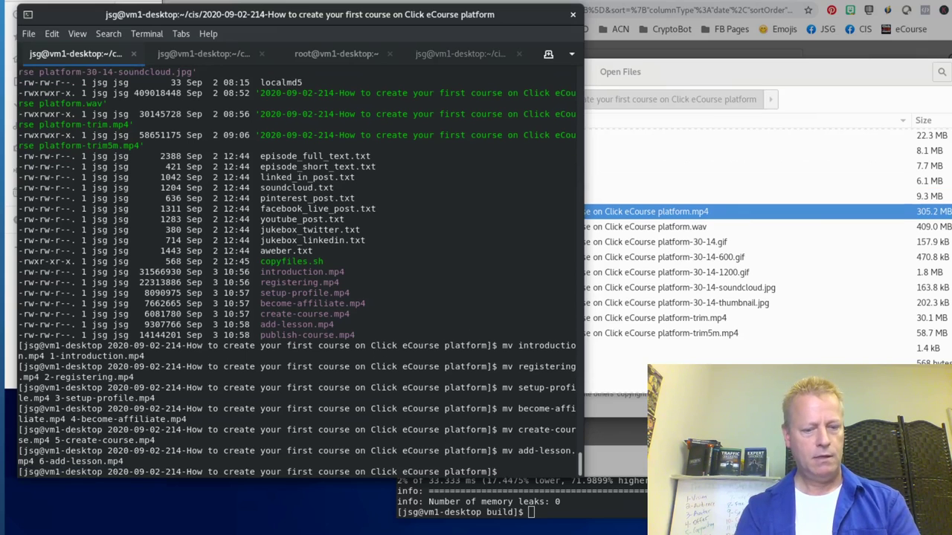
Step: Rename publish-course.mp4 to 7-publish-course.mp4 and bring the file picker back to the front
{"action": "type", "text": "mv pu"}
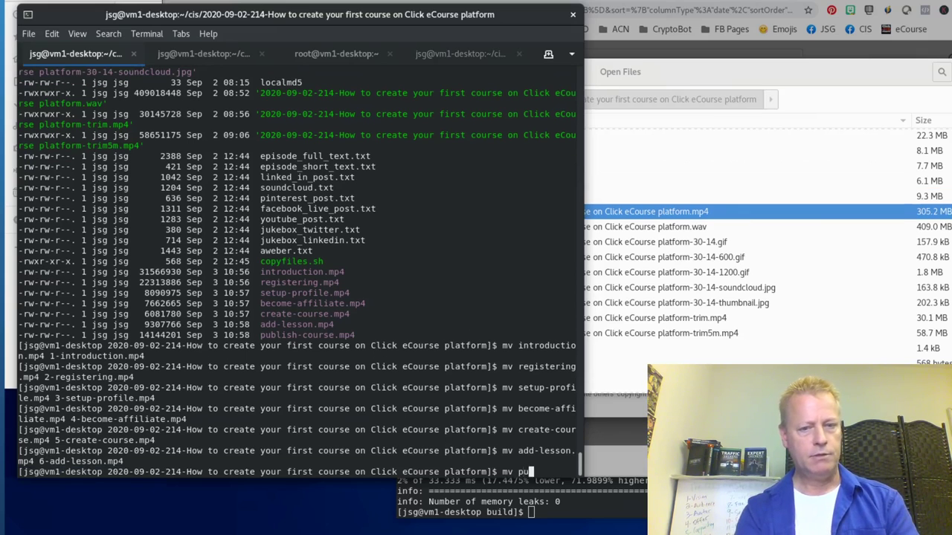
{"action": "key", "text": "Tab"}
{"action": "type", "text": "pu"}
{"action": "key", "text": "Tab"}
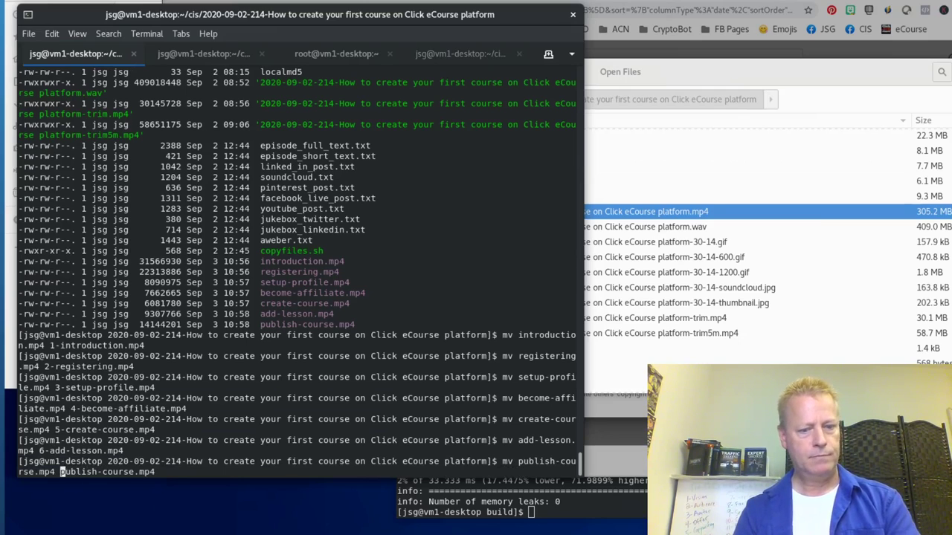
{"action": "key", "text": "ctrl+Left"}
{"action": "key", "text": "ctrl+Left"}
{"action": "key", "text": "ctrl+Left"}
{"action": "type", "text": "7-"}
{"action": "key", "text": "Return"}
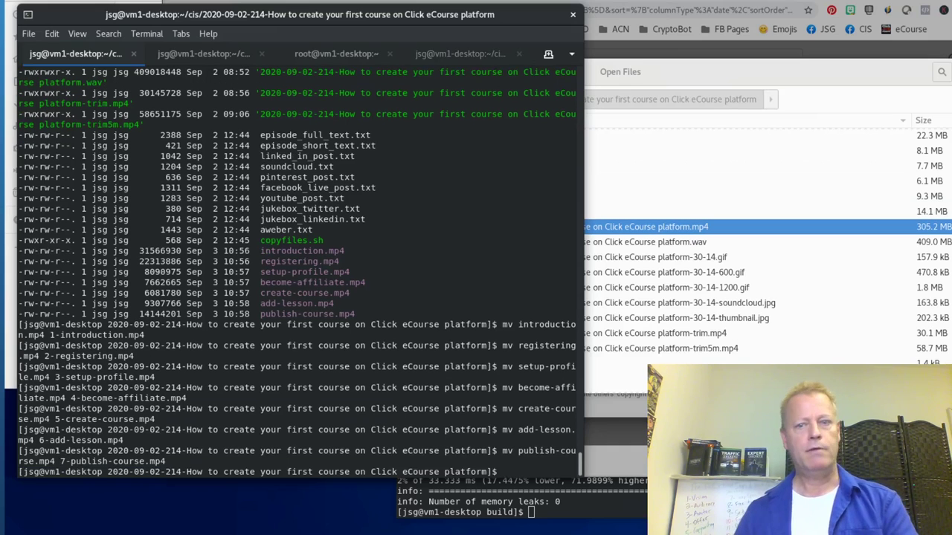
{"action": "left_click", "coordinate": [773, 94]}
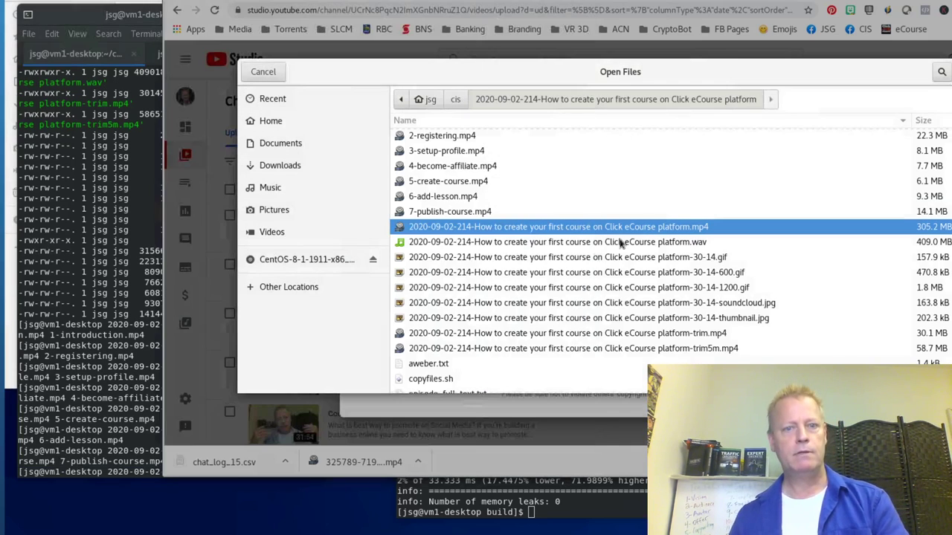
Step: Select 1-introduction.mp4 through 7-publish-course.mp4 in the file picker and upload all seven
{"action": "scroll", "coordinate": [432, 215], "scroll_direction": "up", "scroll_amount": 1}
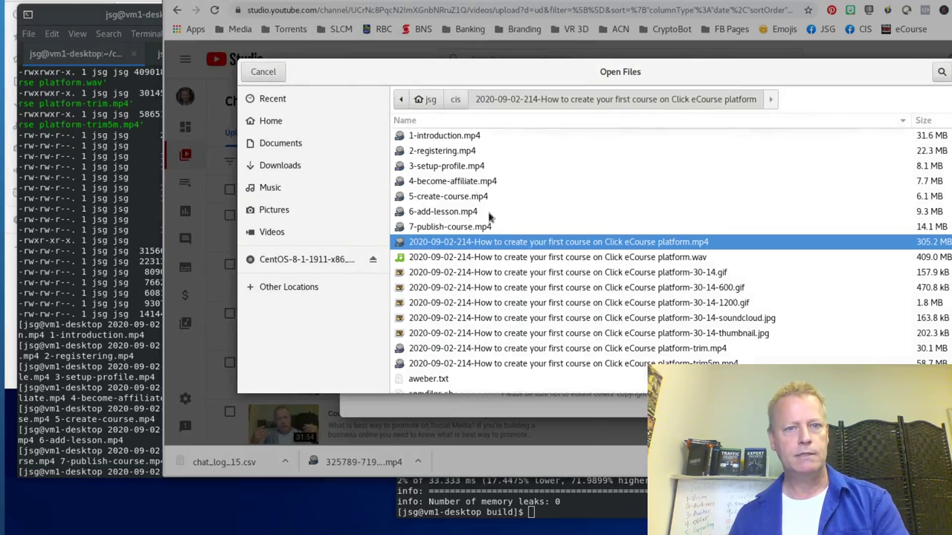
{"action": "left_click", "coordinate": [442, 137]}
{"action": "left_click", "coordinate": [437, 229], "text": "shift"}
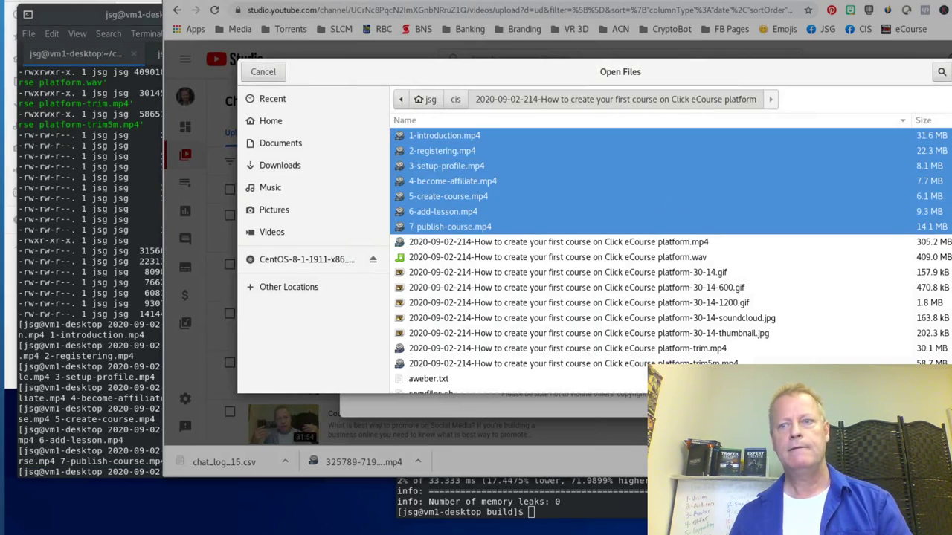
{"action": "key", "text": "Return"}
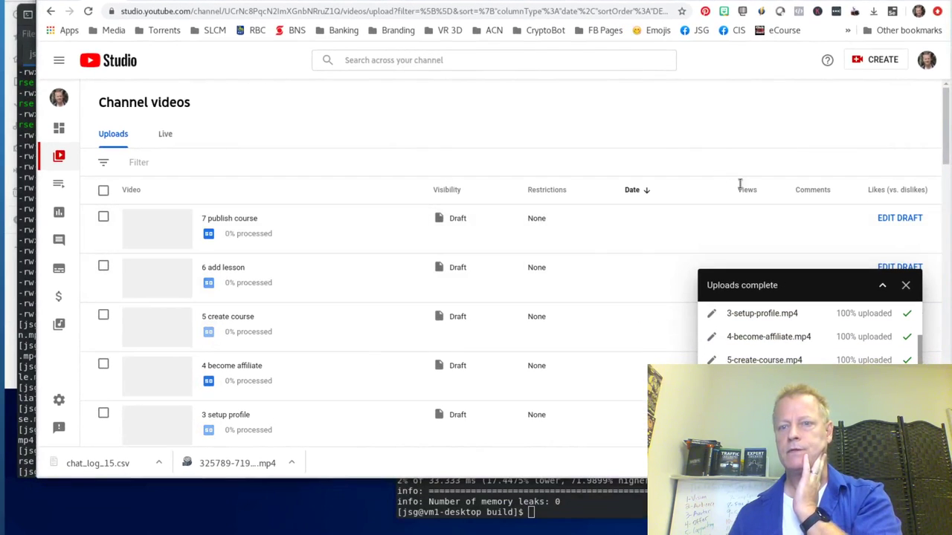
Step: Save the 7 publish course video with Unlisted visibility
{"action": "mouse_move", "coordinate": [944, 91]}
{"action": "left_mouse_down"}
{"action": "mouse_move", "coordinate": [944, 113]}
{"action": "mouse_move", "coordinate": [944, 88]}
{"action": "left_mouse_up"}
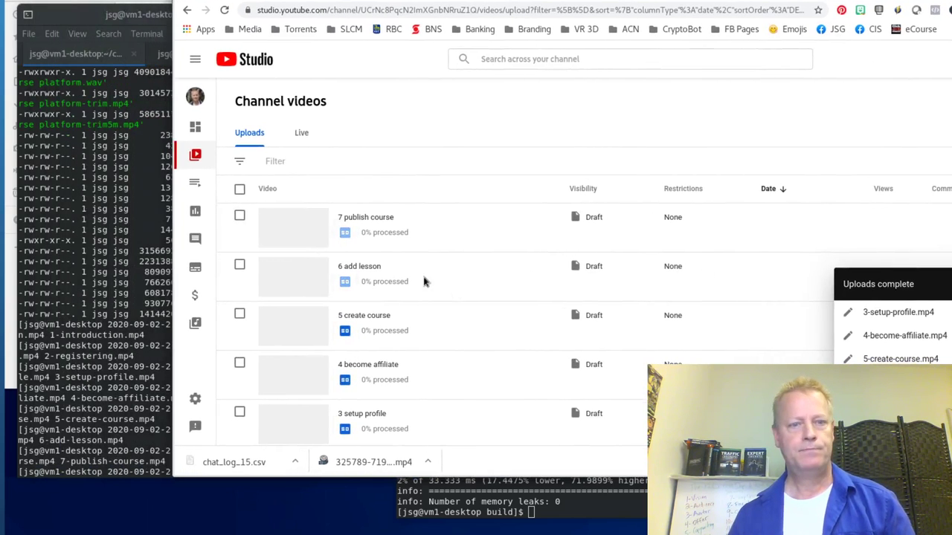
{"action": "left_click", "coordinate": [348, 228]}
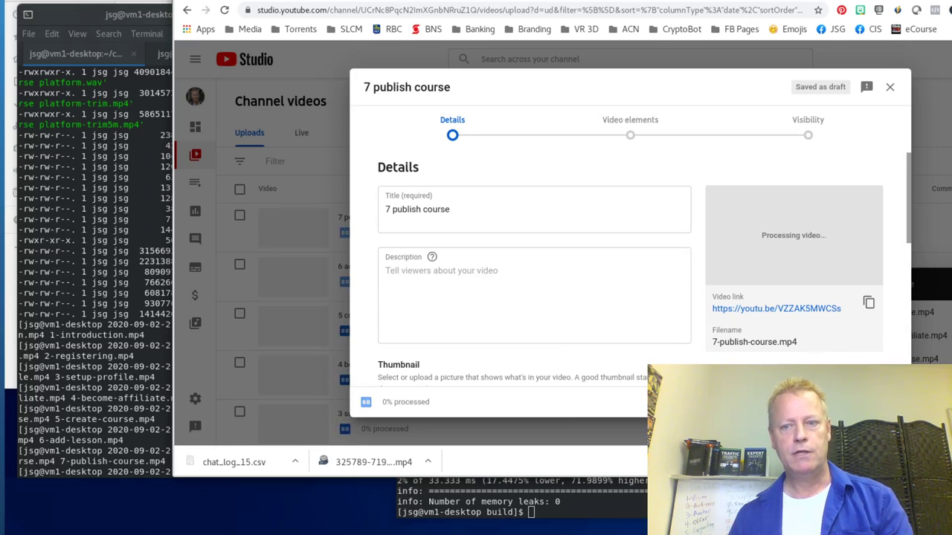
{"action": "left_click", "coordinate": [876, 401]}
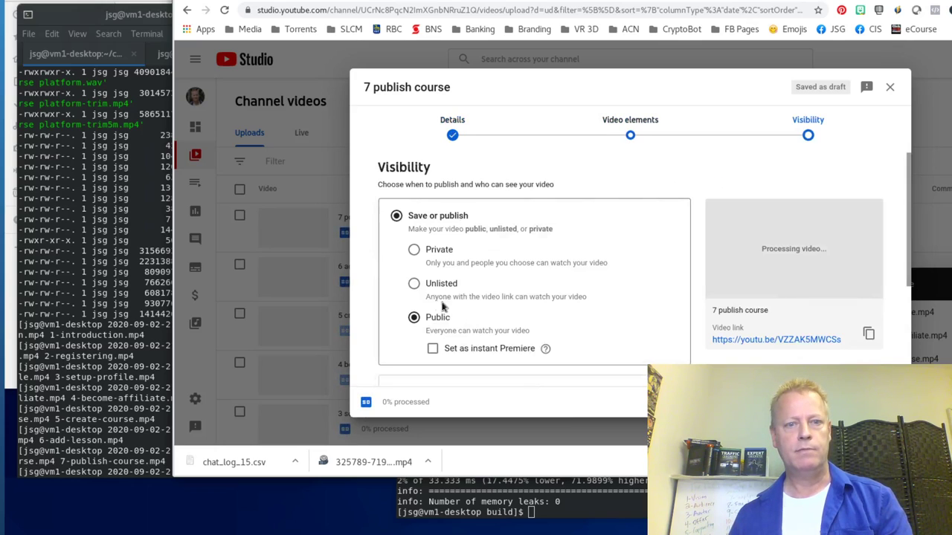
{"action": "left_click", "coordinate": [414, 284]}
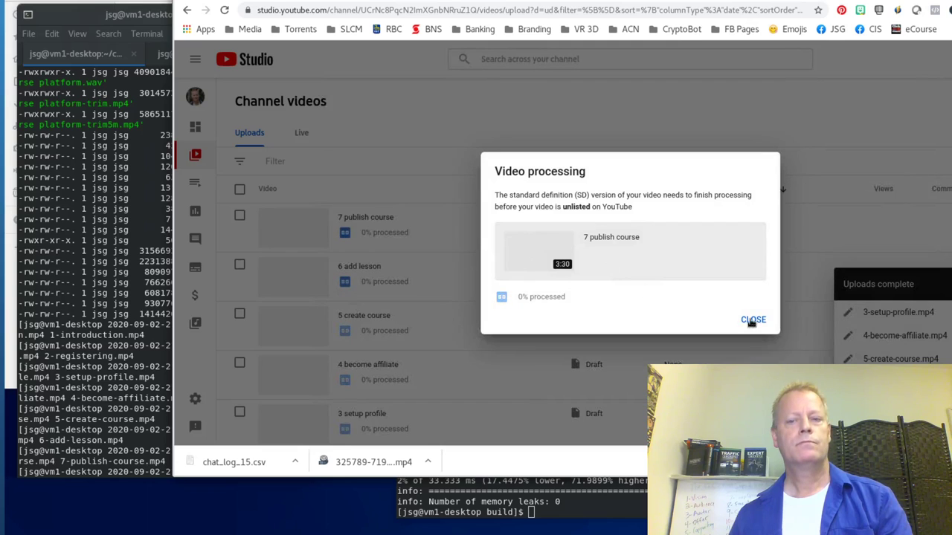
{"action": "left_click", "coordinate": [750, 320]}
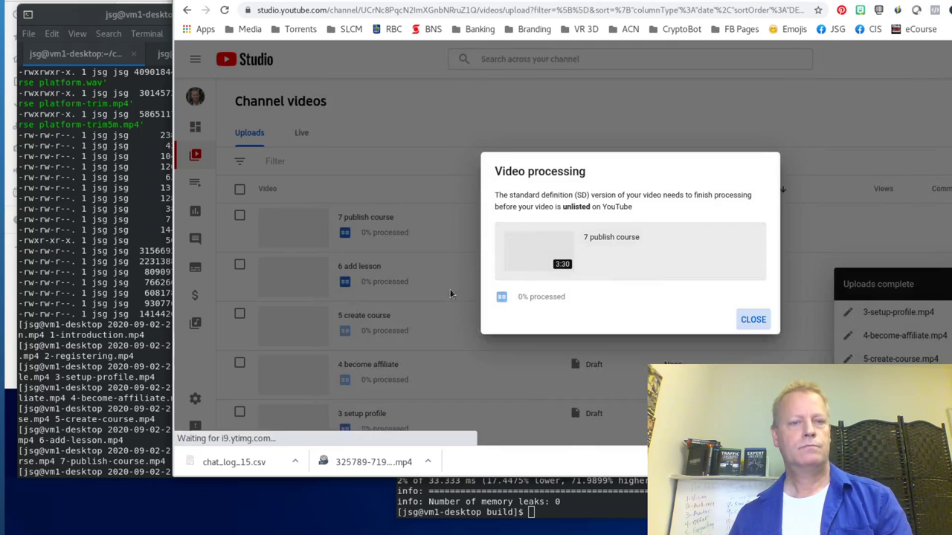
Step: Set the 6 add lesson and 5 create course videos to Unlisted and save them
{"action": "left_click", "coordinate": [350, 279]}
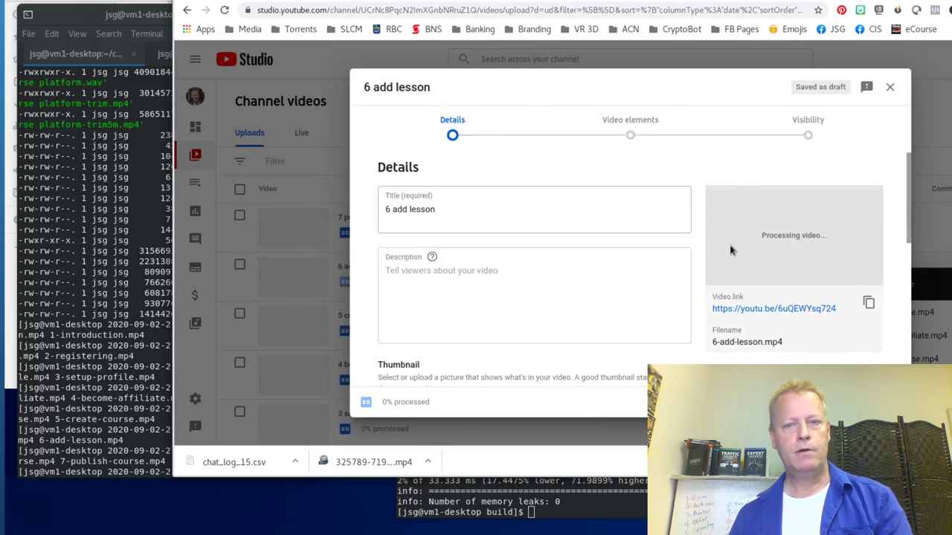
{"action": "left_click", "coordinate": [869, 401]}
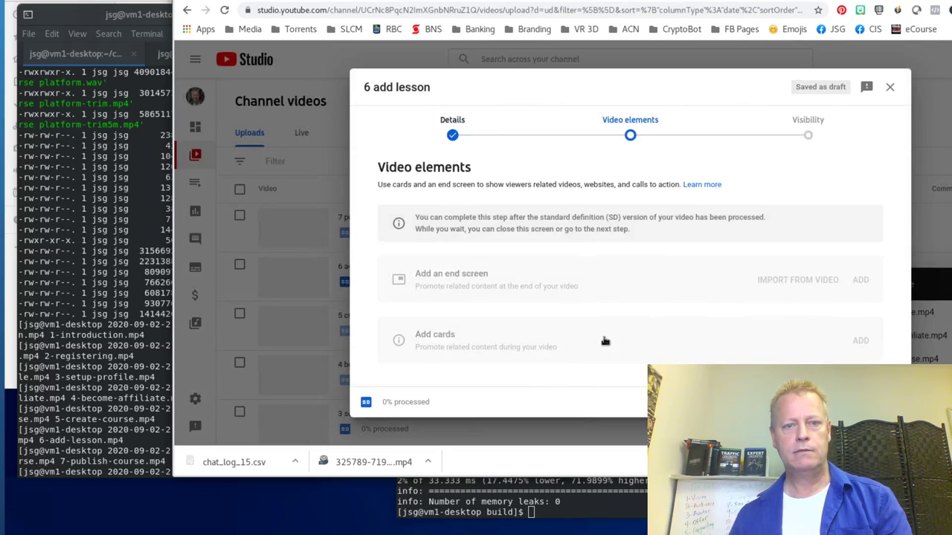
{"action": "left_click", "coordinate": [414, 284]}
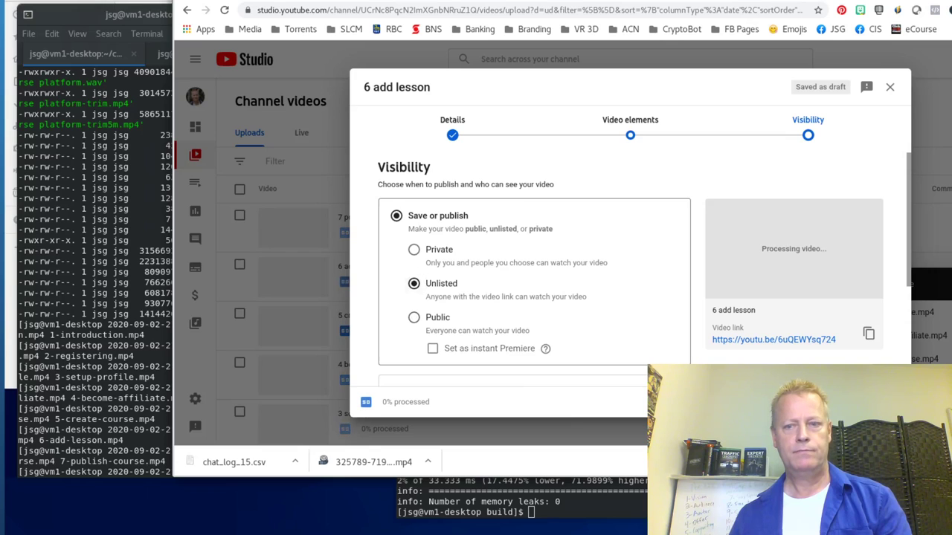
{"action": "left_click", "coordinate": [869, 401]}
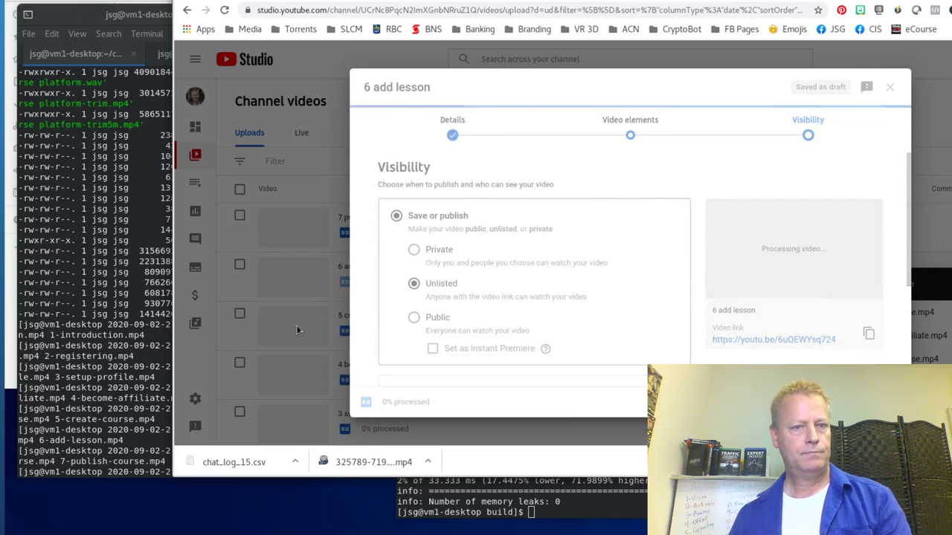
{"action": "left_click", "coordinate": [754, 320]}
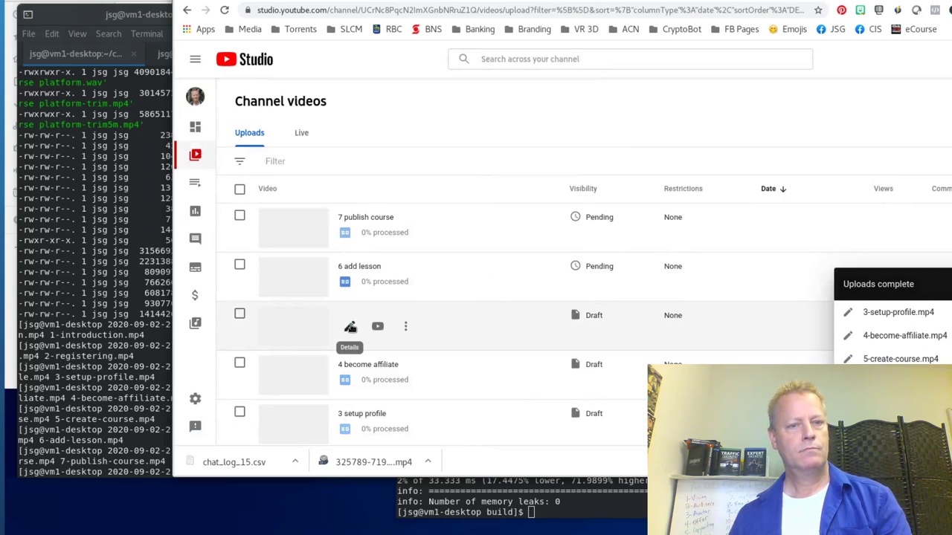
{"action": "left_click", "coordinate": [475, 342]}
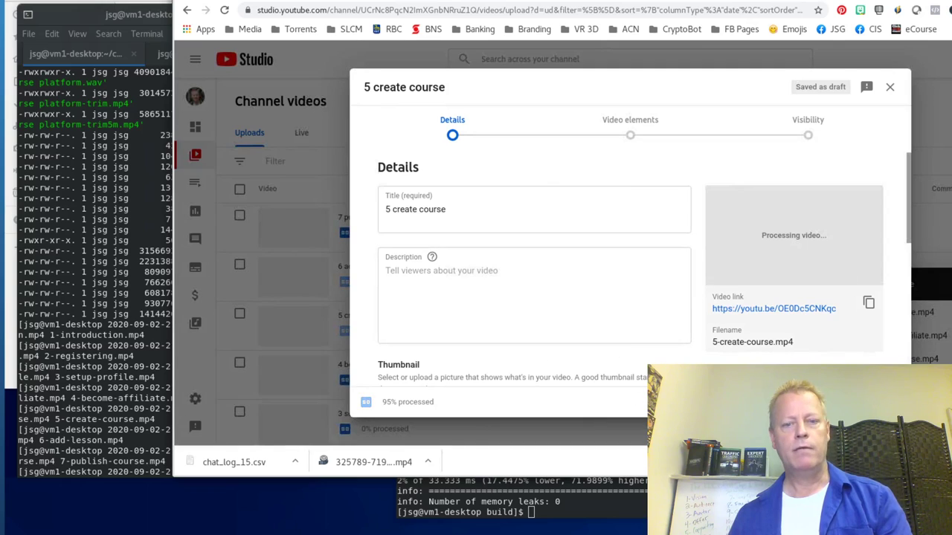
{"action": "left_click", "coordinate": [862, 402]}
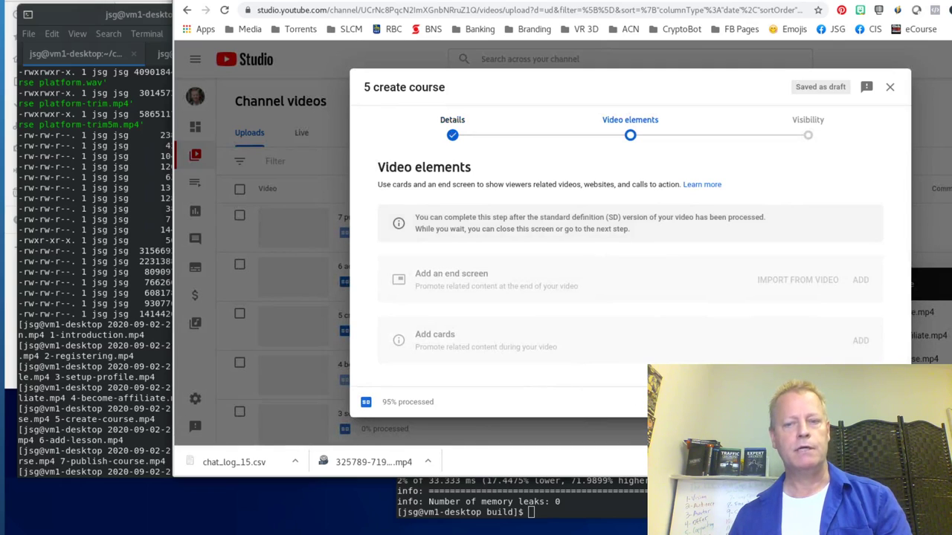
{"action": "left_click", "coordinate": [414, 283]}
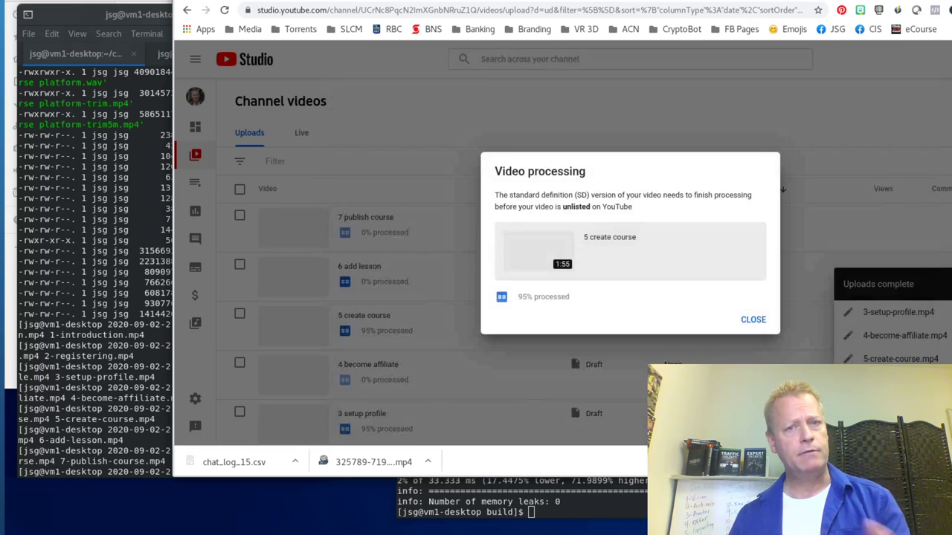
{"action": "left_click", "coordinate": [754, 321]}
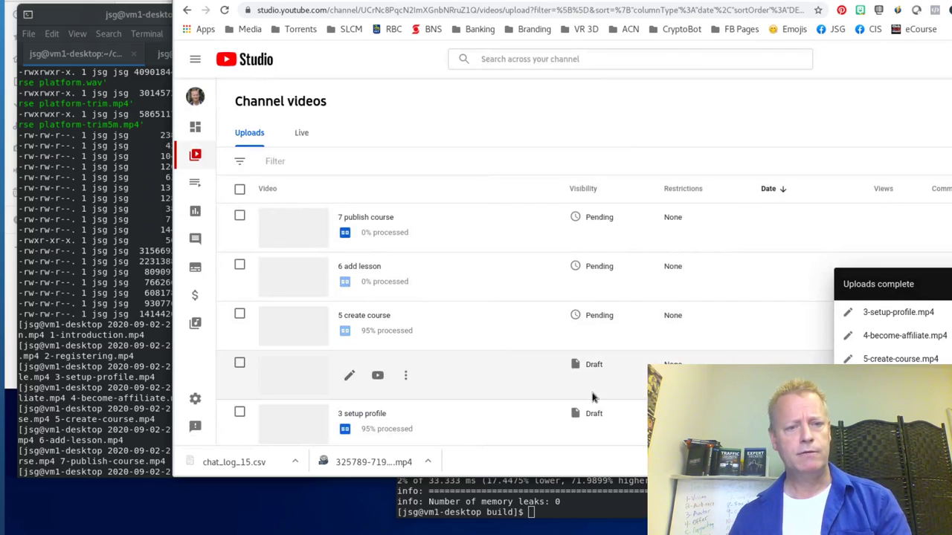
Step: Save the 4 become affiliate video as Unlisted and dismiss the processing notice
{"action": "scroll", "coordinate": [446, 383], "scroll_direction": "down", "scroll_amount": 1}
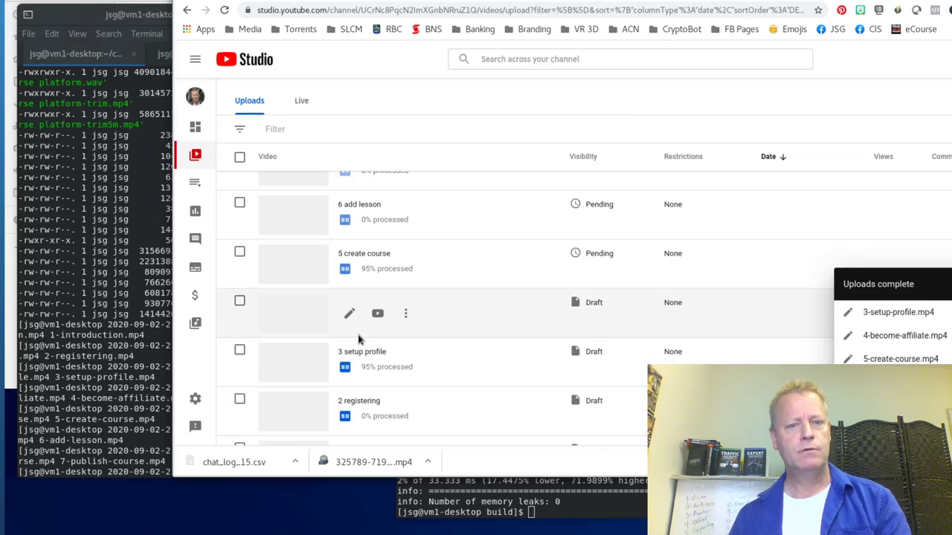
{"action": "left_click", "coordinate": [350, 313]}
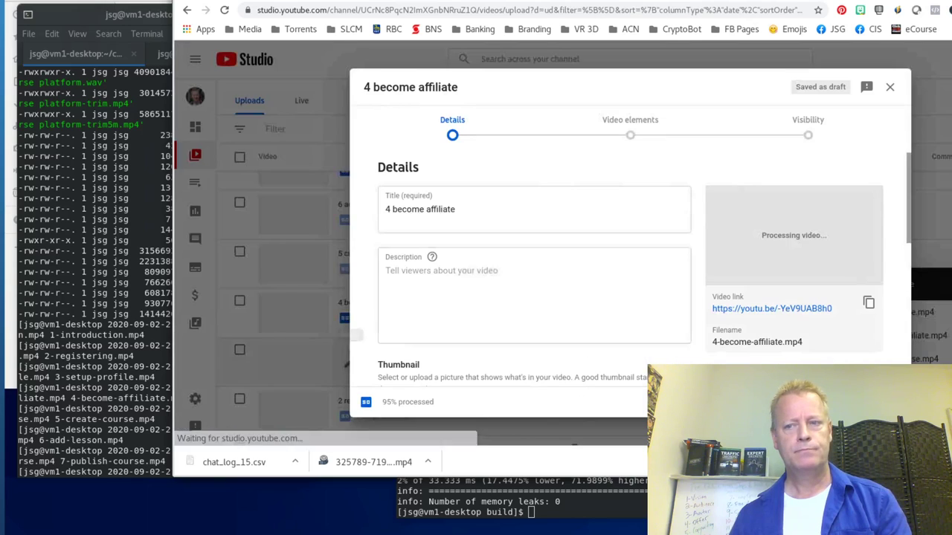
{"action": "left_click", "coordinate": [873, 402]}
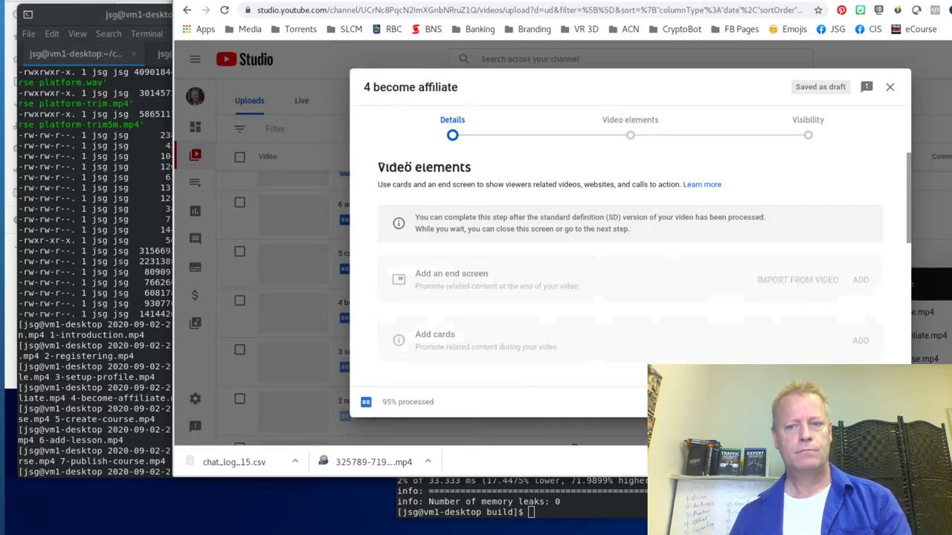
{"action": "left_click", "coordinate": [874, 401]}
{"action": "left_click", "coordinate": [413, 286]}
{"action": "left_click", "coordinate": [874, 401]}
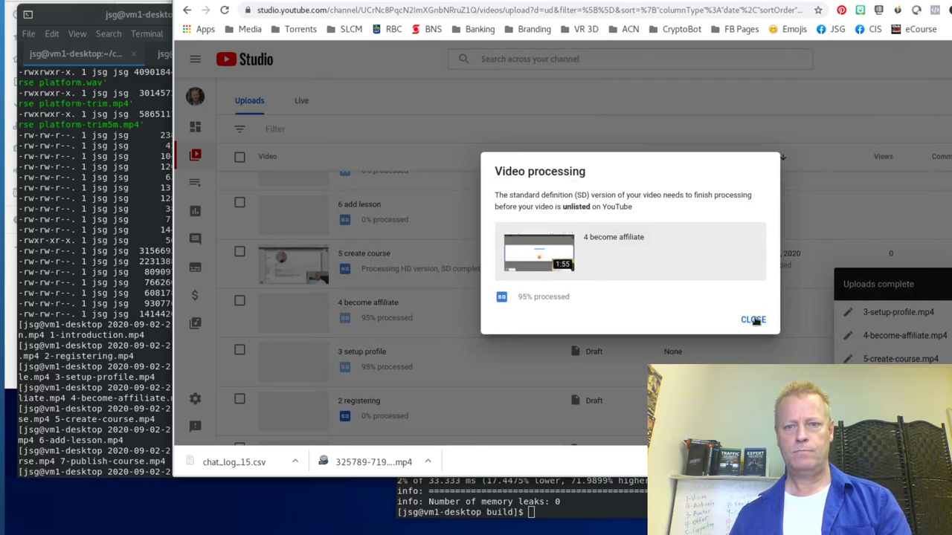
{"action": "left_click", "coordinate": [764, 321]}
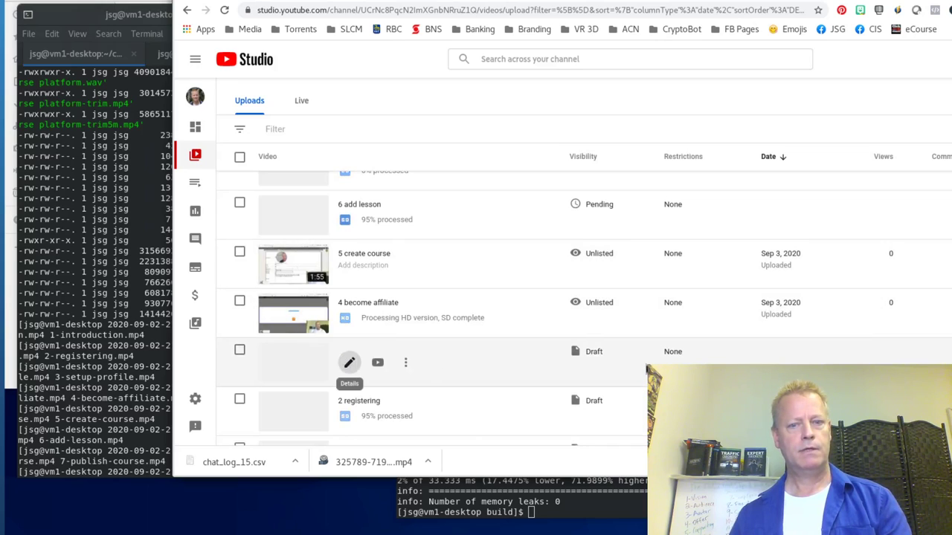
Step: Publish the 3 setup profile video with Unlisted visibility
{"action": "left_click", "coordinate": [349, 364]}
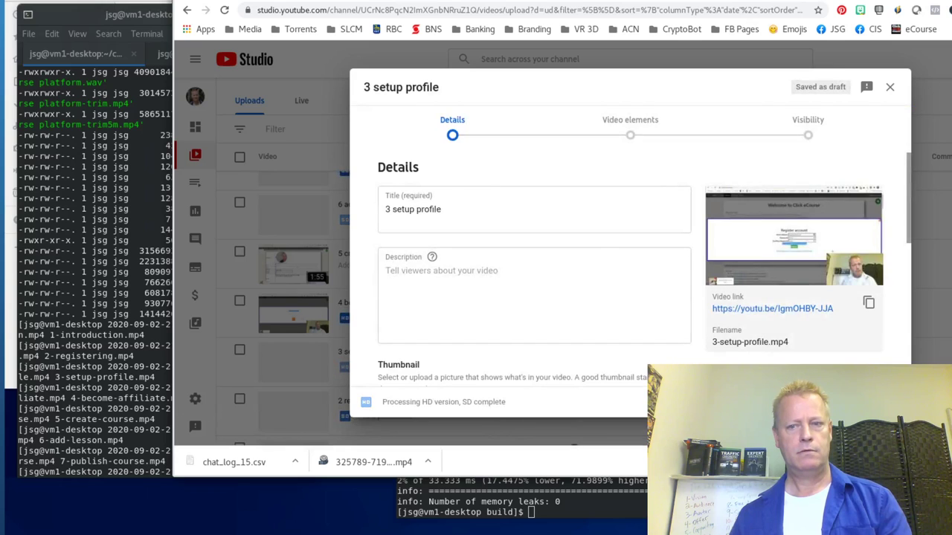
{"action": "left_click", "coordinate": [876, 401]}
{"action": "left_click", "coordinate": [876, 402]}
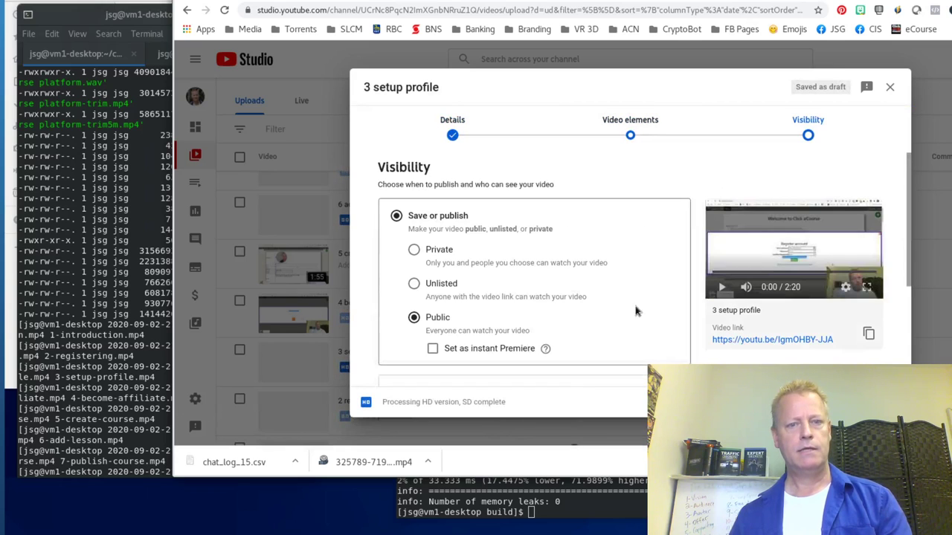
{"action": "left_click", "coordinate": [414, 283]}
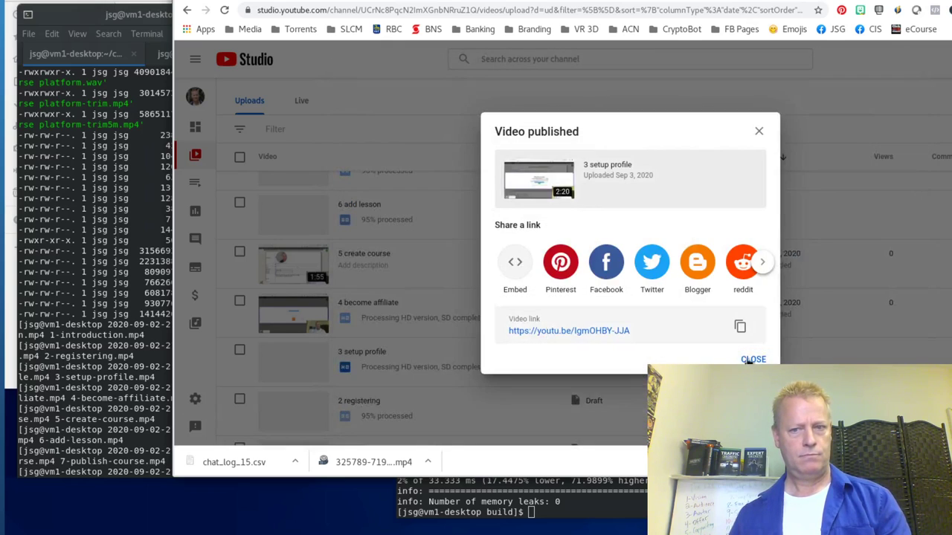
{"action": "left_click", "coordinate": [751, 360]}
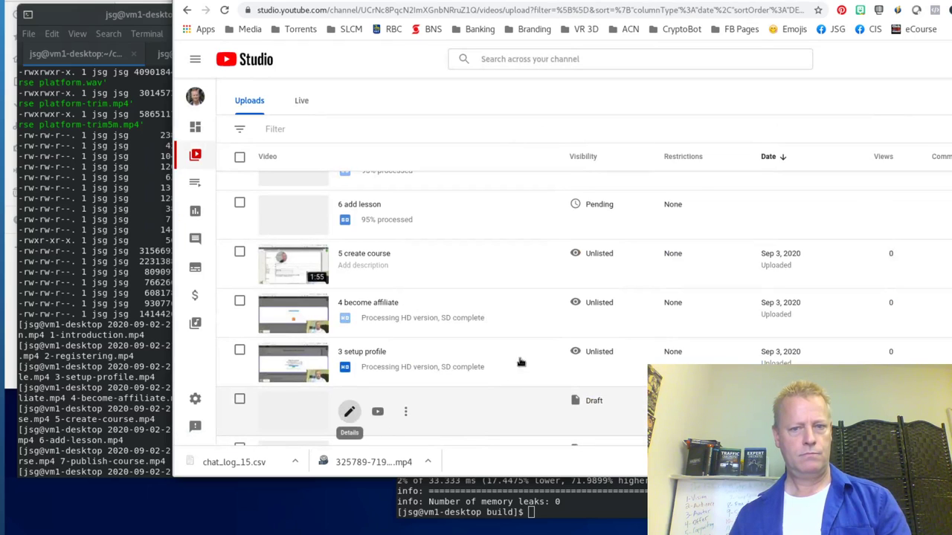
Step: Publish the 2 registering video with Unlisted visibility
{"action": "left_click", "coordinate": [349, 412]}
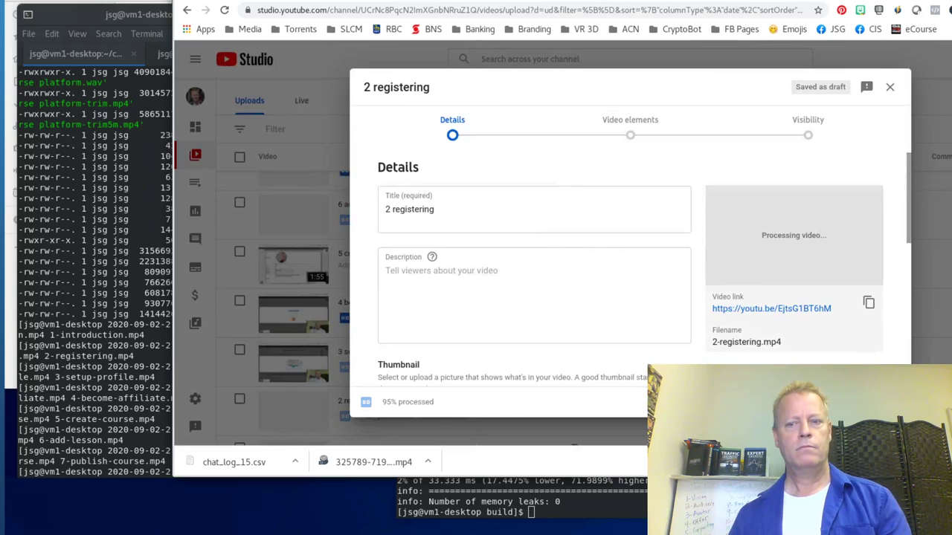
{"action": "left_click", "coordinate": [863, 402]}
{"action": "left_click", "coordinate": [862, 401]}
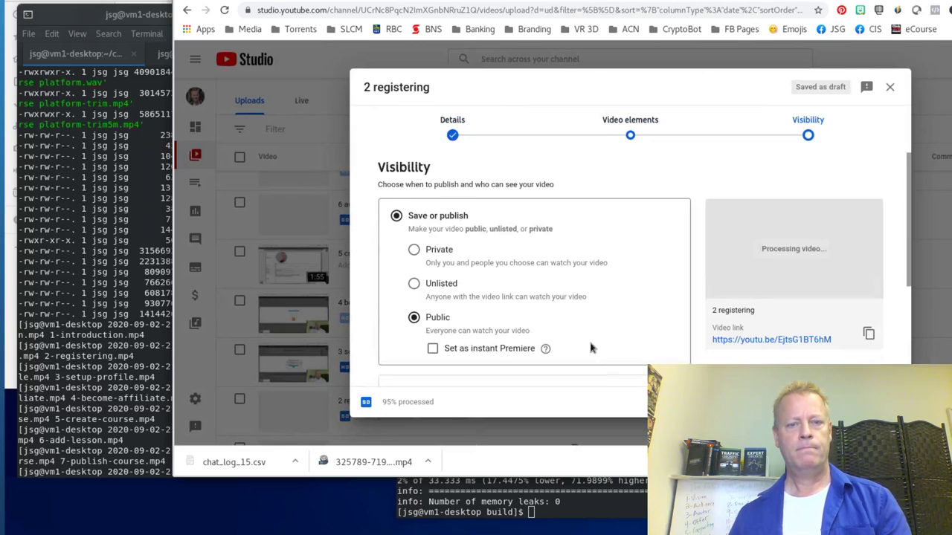
{"action": "left_click", "coordinate": [413, 283]}
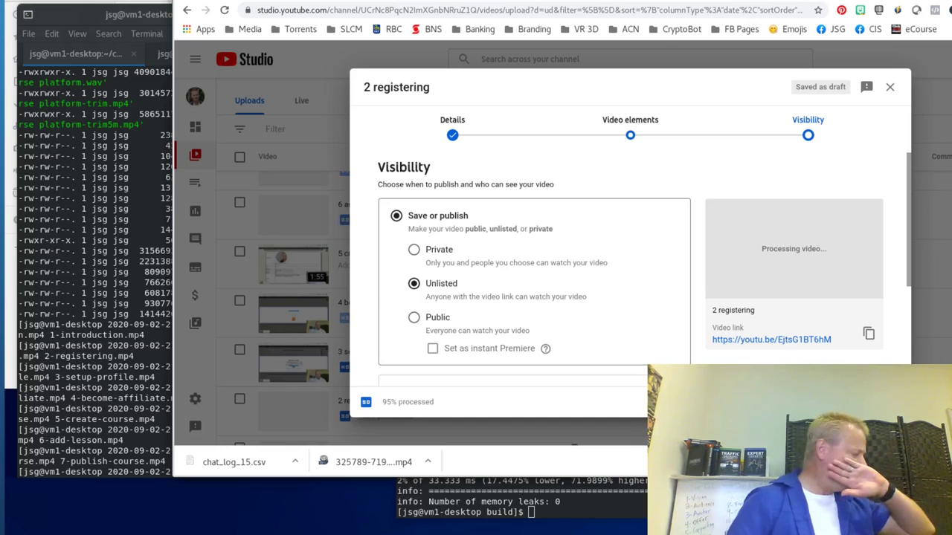
{"action": "left_click", "coordinate": [862, 401]}
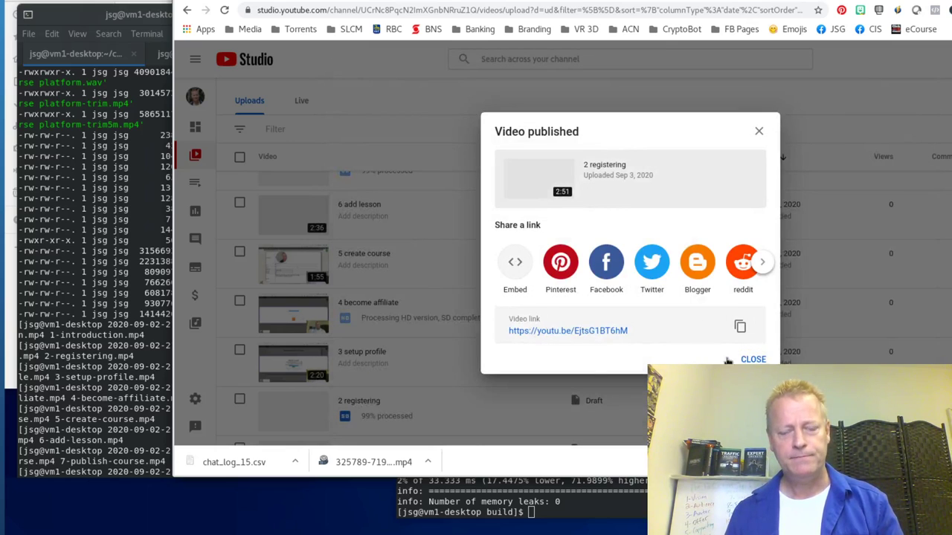
{"action": "left_click", "coordinate": [740, 360]}
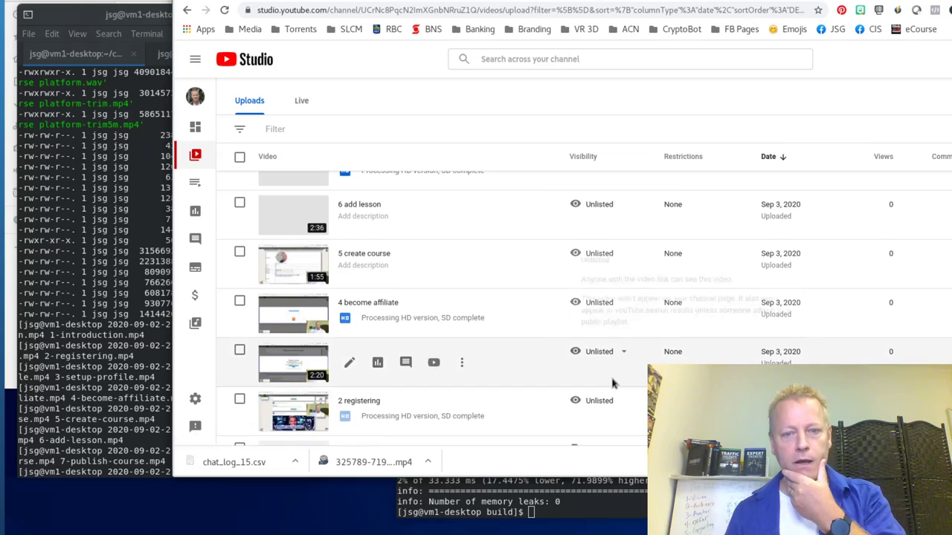
Step: Publish the 1 introduction video as Unlisted and return to the top of the uploads list
{"action": "scroll", "coordinate": [612, 383], "scroll_direction": "down", "scroll_amount": 2}
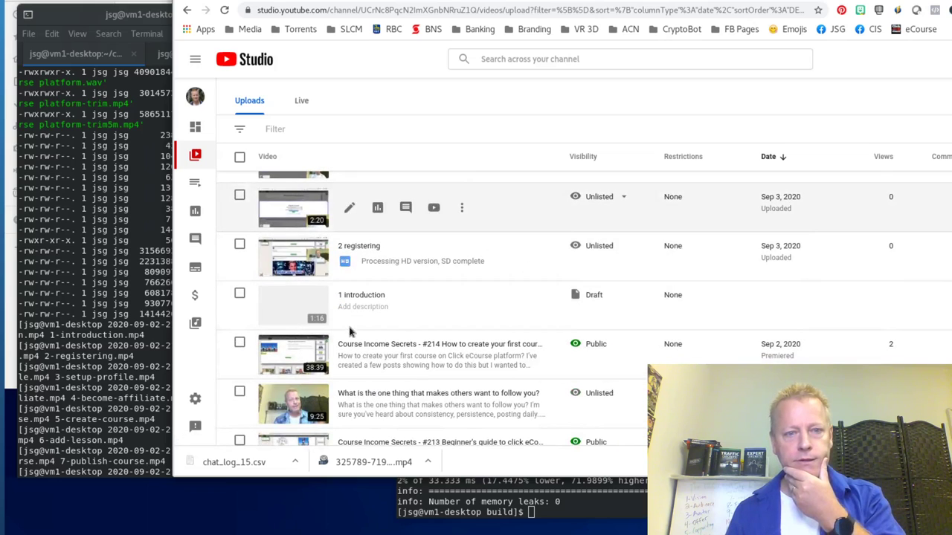
{"action": "left_click", "coordinate": [347, 304]}
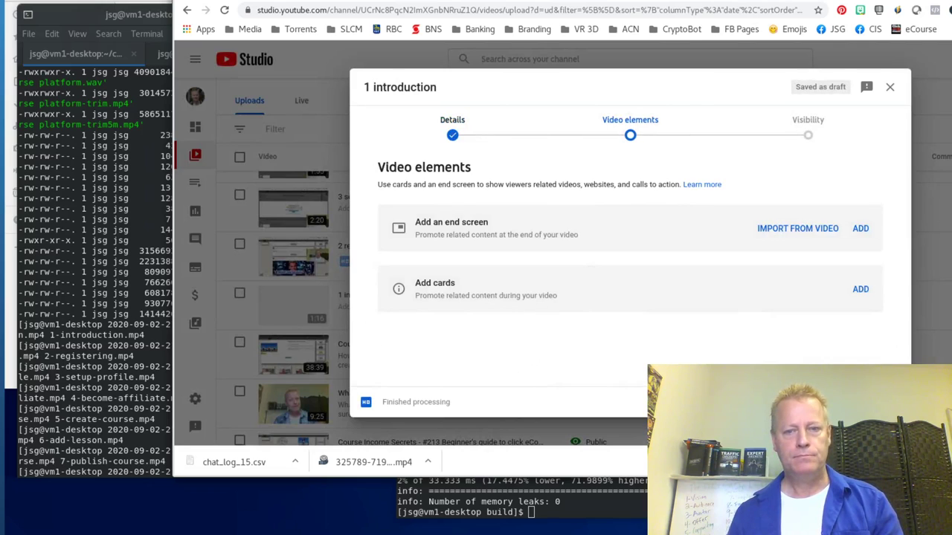
{"action": "left_click", "coordinate": [868, 401]}
{"action": "left_click", "coordinate": [416, 287]}
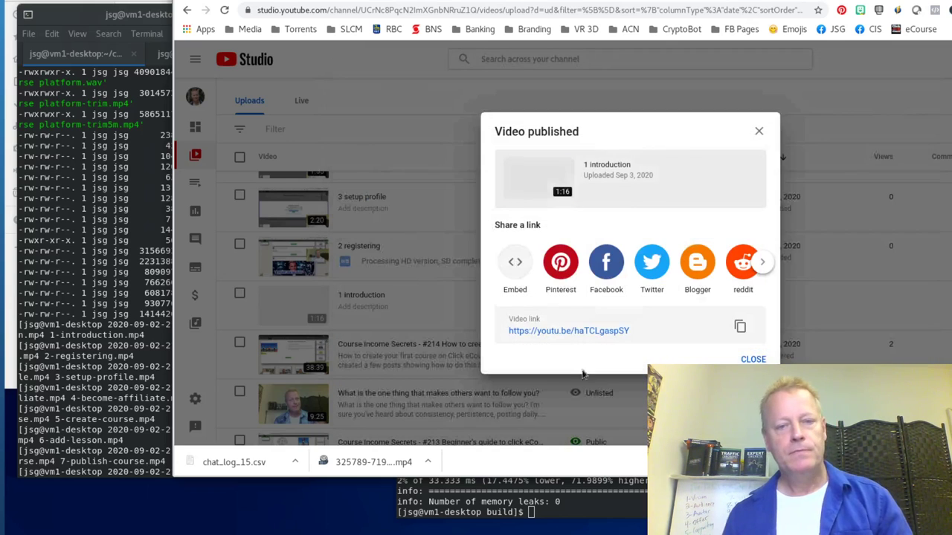
{"action": "left_click", "coordinate": [420, 369]}
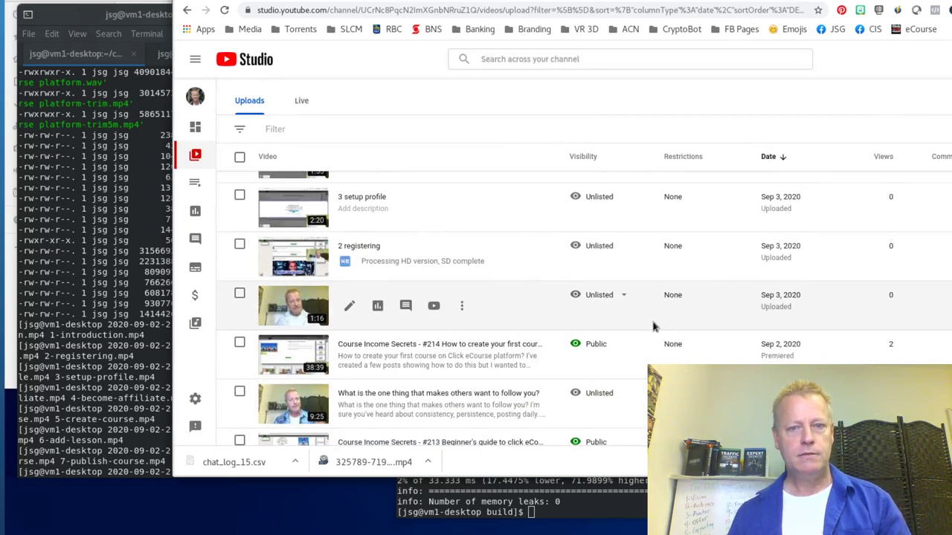
{"action": "scroll", "coordinate": [654, 325], "scroll_direction": "up", "scroll_amount": 2}
{"action": "scroll", "coordinate": [652, 326], "scroll_direction": "up", "scroll_amount": 2}
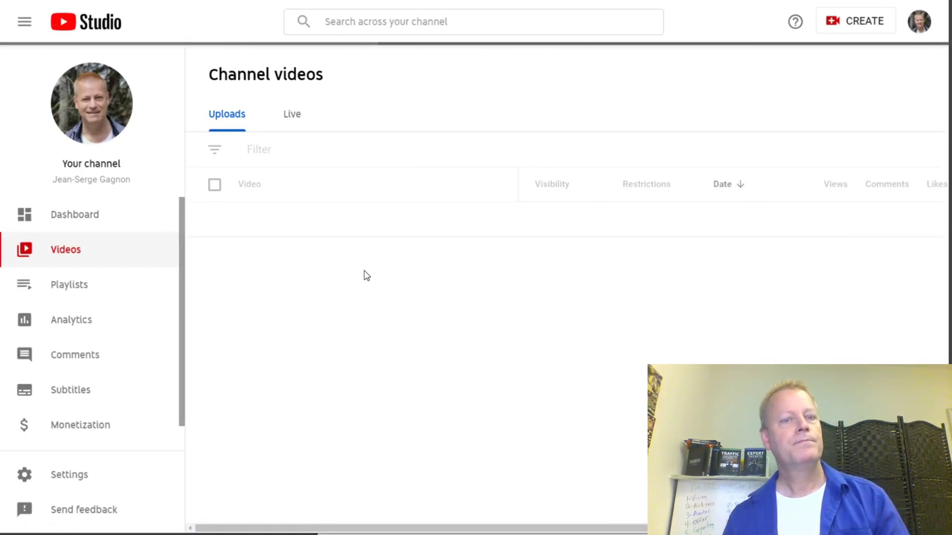
Step: Copy the 1 introduction video's shareable link and switch back to the Click eCourse course page
{"action": "scroll", "coordinate": [446, 295], "scroll_direction": "down", "scroll_amount": 4}
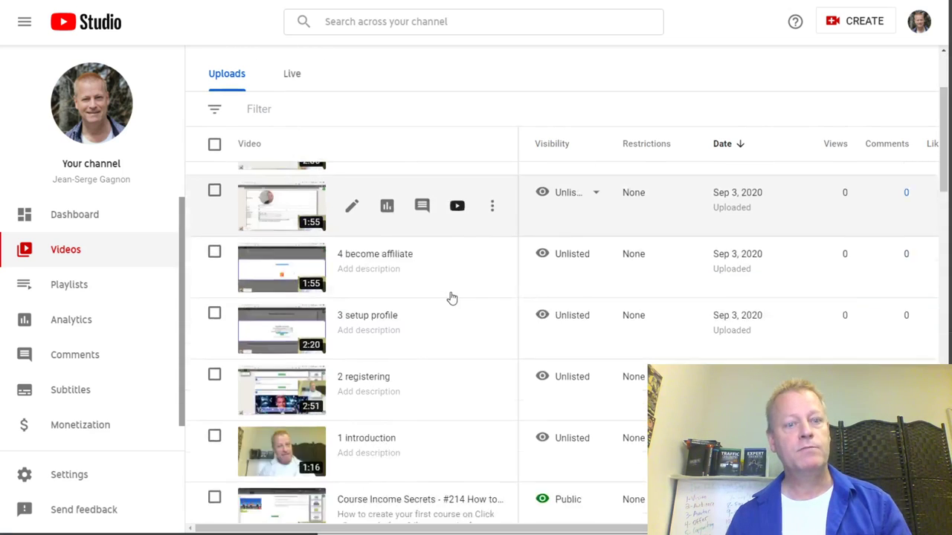
{"action": "scroll", "coordinate": [501, 312], "scroll_direction": "up", "scroll_amount": 2}
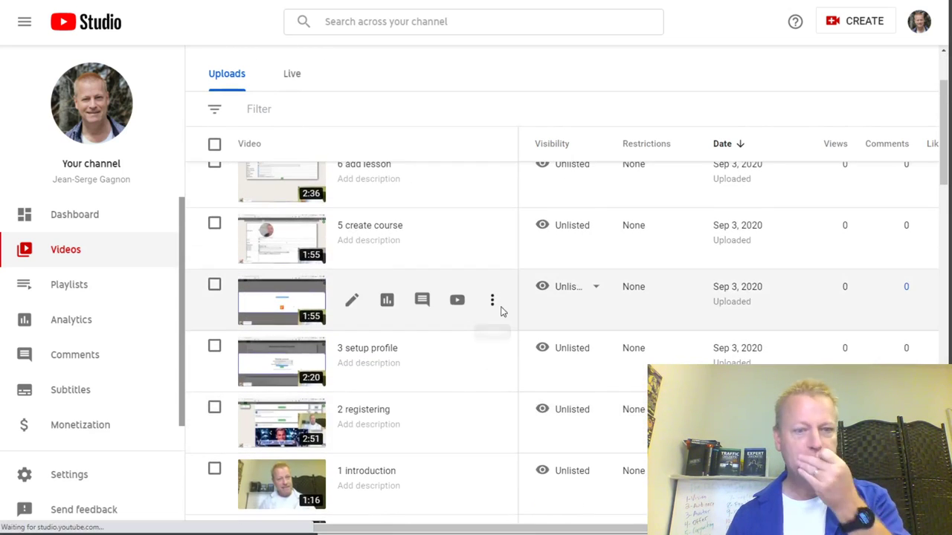
{"action": "scroll", "coordinate": [489, 386], "scroll_direction": "down", "scroll_amount": 1}
{"action": "scroll", "coordinate": [489, 386], "scroll_direction": "down", "scroll_amount": 2}
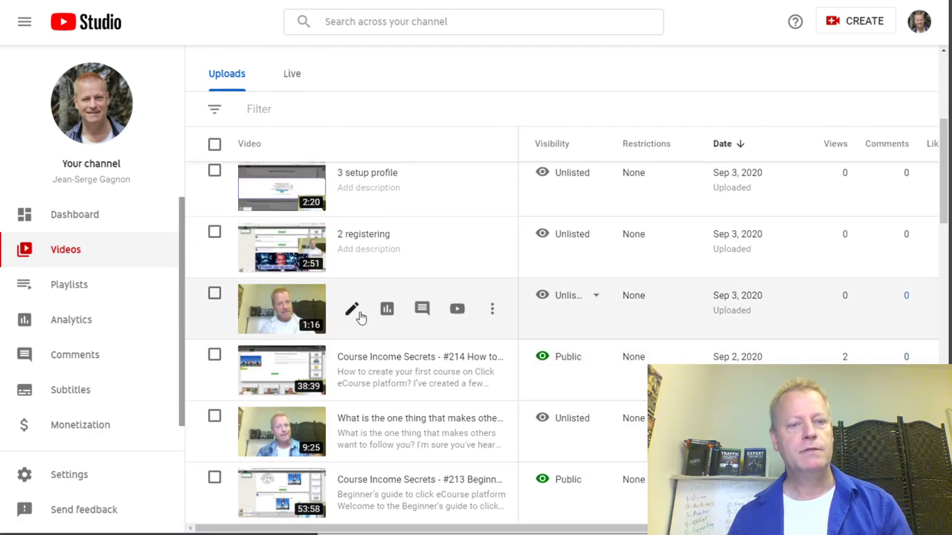
{"action": "left_click", "coordinate": [492, 309]}
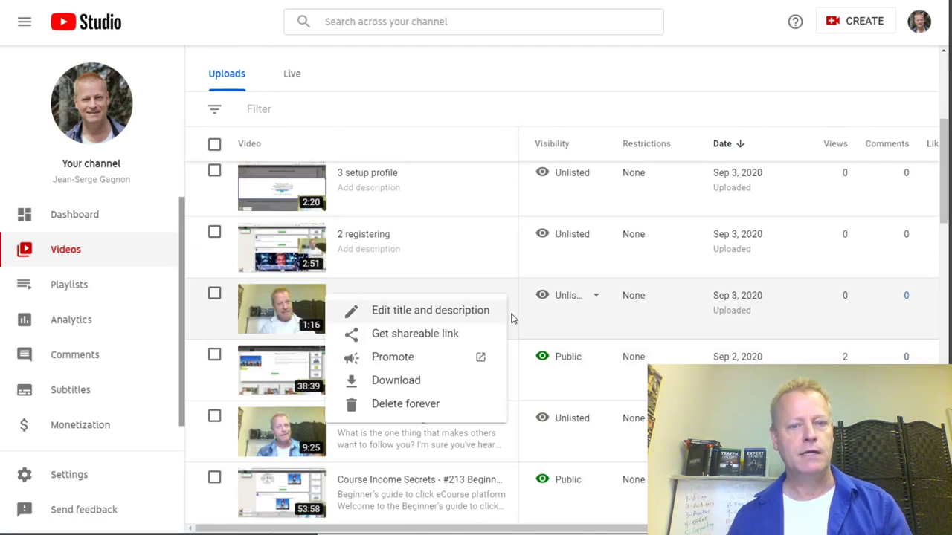
{"action": "left_click", "coordinate": [421, 336]}
{"action": "key", "text": "ctrl+Tab"}
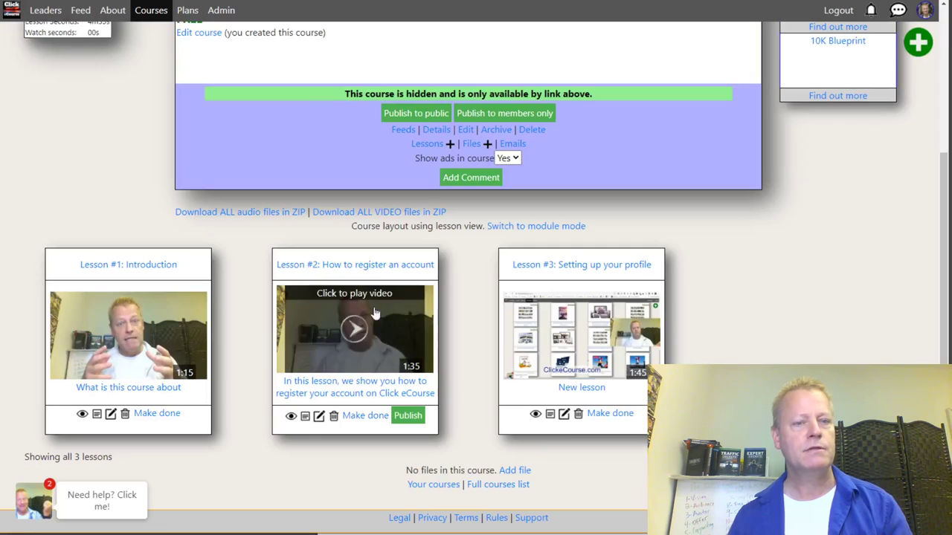
Step: Paste the copied YouTube link into lesson 1's New URI field, save, and return to the course page
{"action": "left_click", "coordinate": [111, 414]}
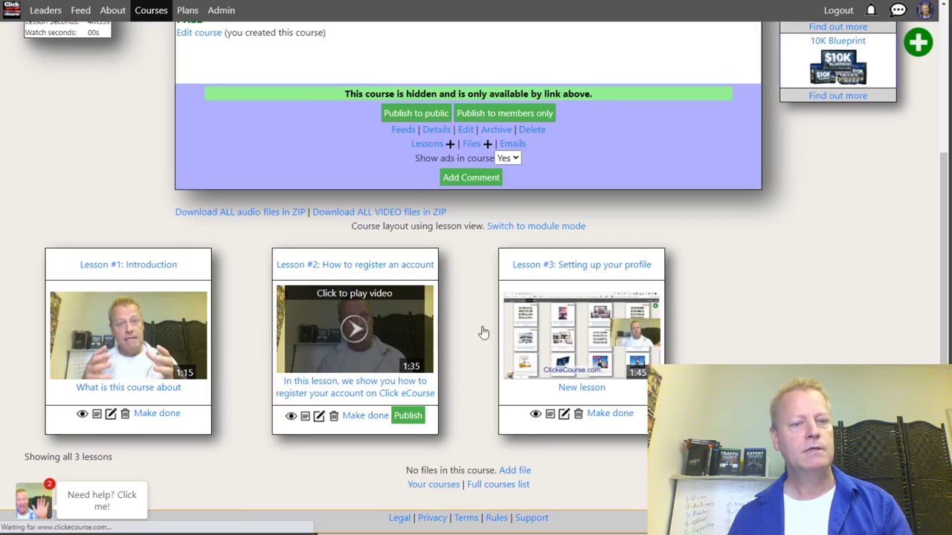
{"action": "scroll", "coordinate": [182, 368], "scroll_direction": "down", "scroll_amount": 4}
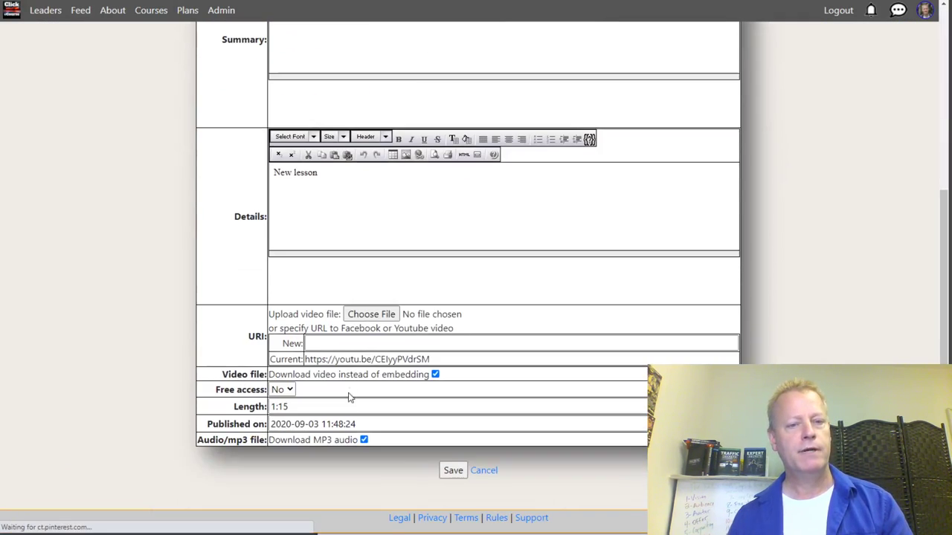
{"action": "left_click_drag", "start_coordinate": [451, 362], "coordinate": [279, 376]}
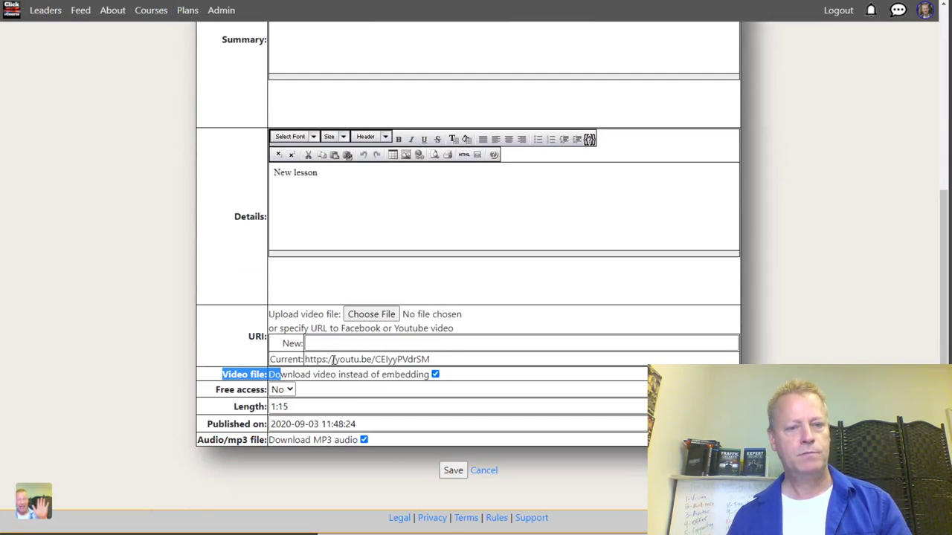
{"action": "left_click", "coordinate": [334, 344]}
{"action": "key", "text": "ctrl+v"}
{"action": "left_click", "coordinate": [453, 470]}
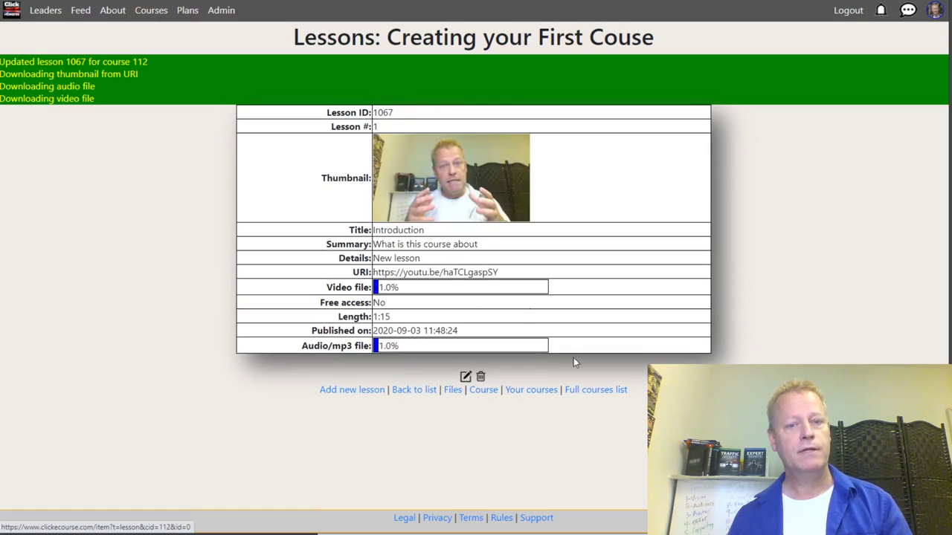
{"action": "left_click", "coordinate": [479, 393]}
{"action": "scroll", "coordinate": [190, 400], "scroll_direction": "down", "scroll_amount": 3}
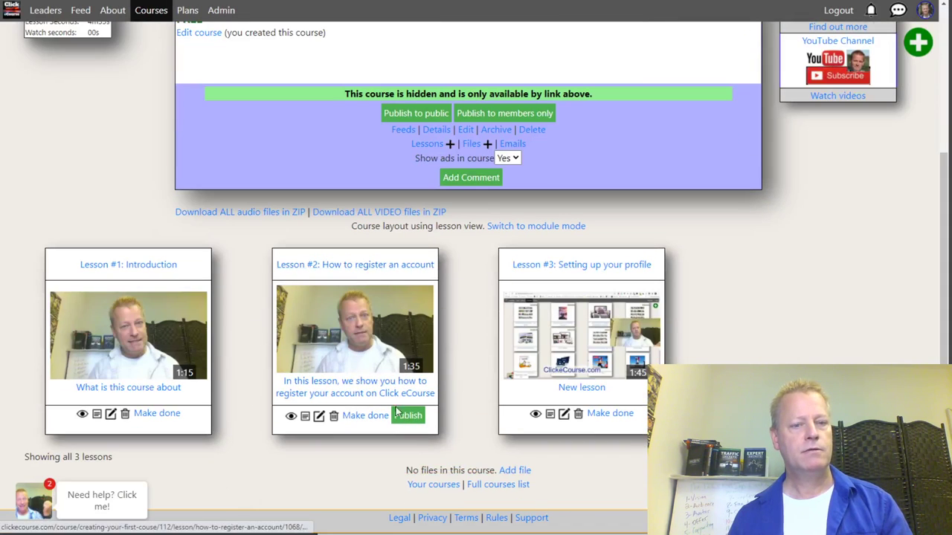
Step: Set lesson 2's status to Published and give it the 2 registering video's YouTube link
{"action": "left_click", "coordinate": [319, 418]}
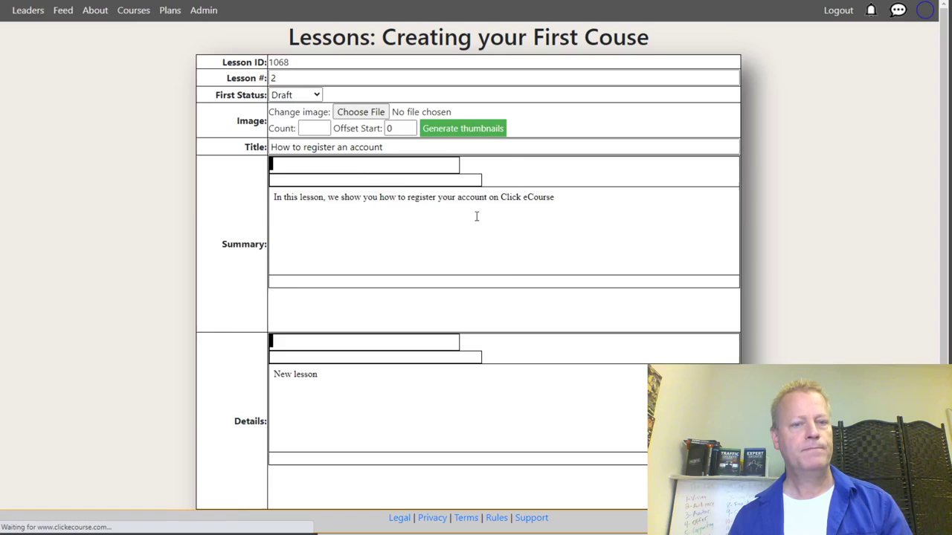
{"action": "left_click", "coordinate": [295, 94]}
{"action": "left_click", "coordinate": [290, 129]}
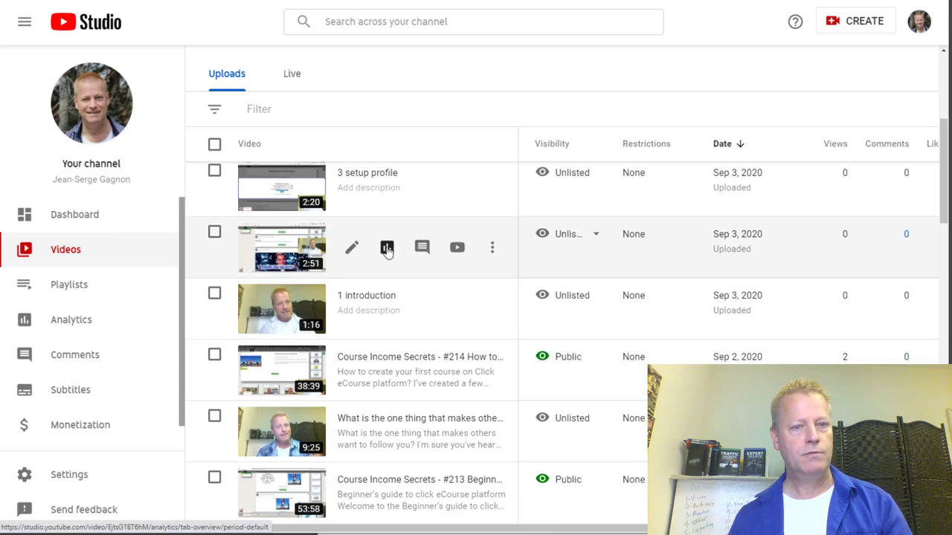
{"action": "left_click", "coordinate": [492, 247]}
{"action": "left_click", "coordinate": [432, 272]}
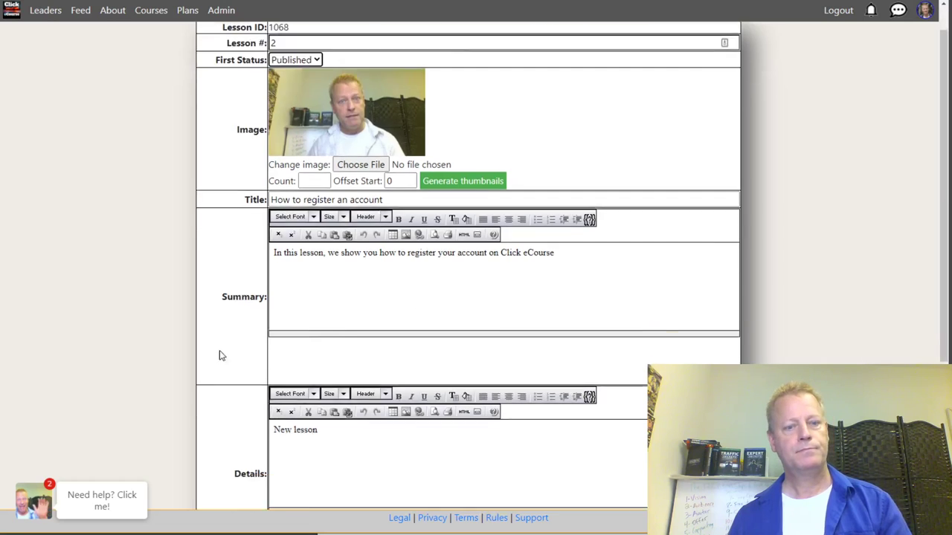
{"action": "scroll", "coordinate": [223, 350], "scroll_direction": "down", "scroll_amount": 4}
{"action": "left_click", "coordinate": [376, 342]}
{"action": "key", "text": "ctrl+v"}
{"action": "left_click", "coordinate": [453, 470]}
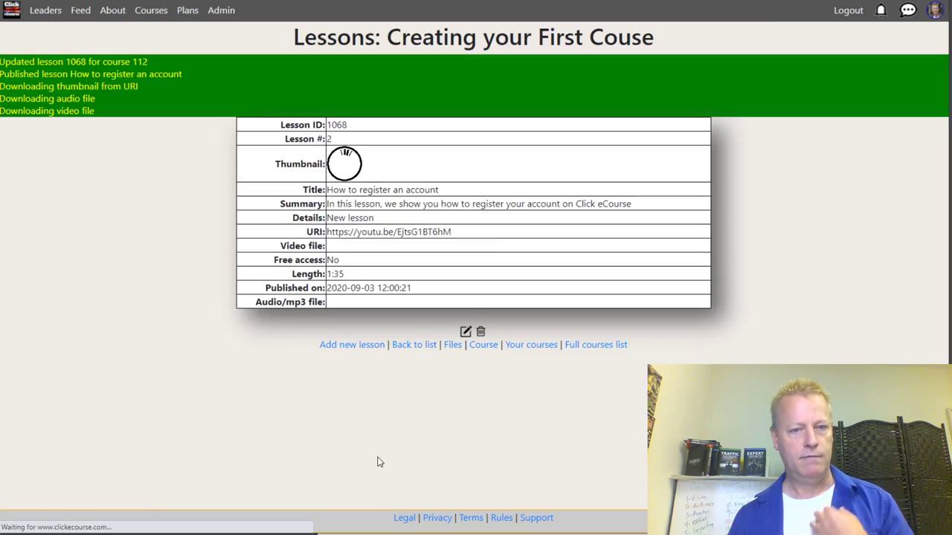
{"action": "left_click", "coordinate": [479, 353]}
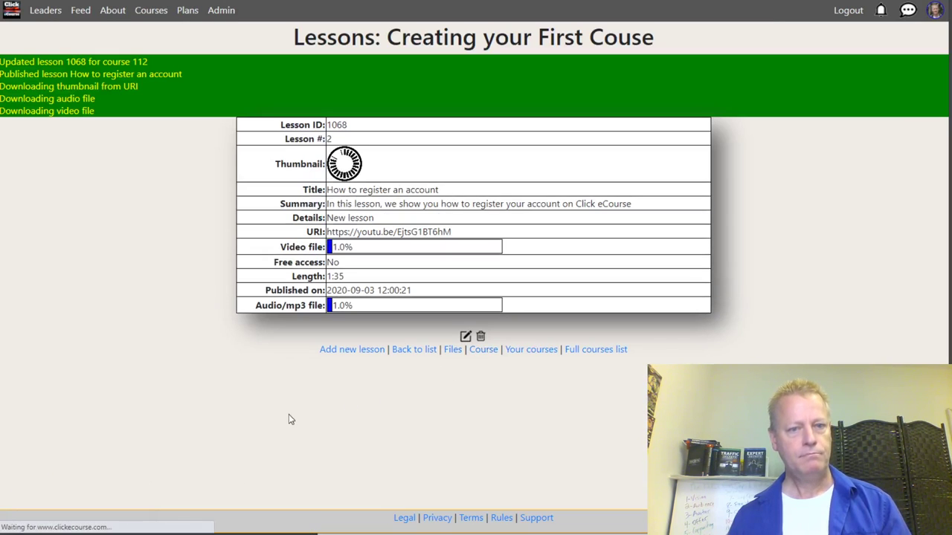
{"action": "scroll", "coordinate": [275, 356], "scroll_direction": "down", "scroll_amount": 2}
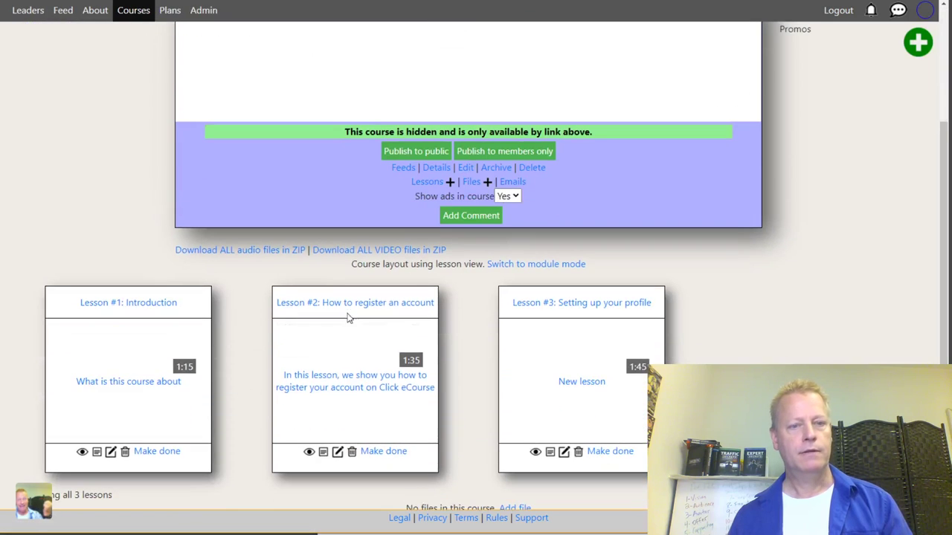
Step: Update lesson 3 with the 3 setup profile video's shareable link, then begin adding a new lesson
{"action": "left_click", "coordinate": [564, 451]}
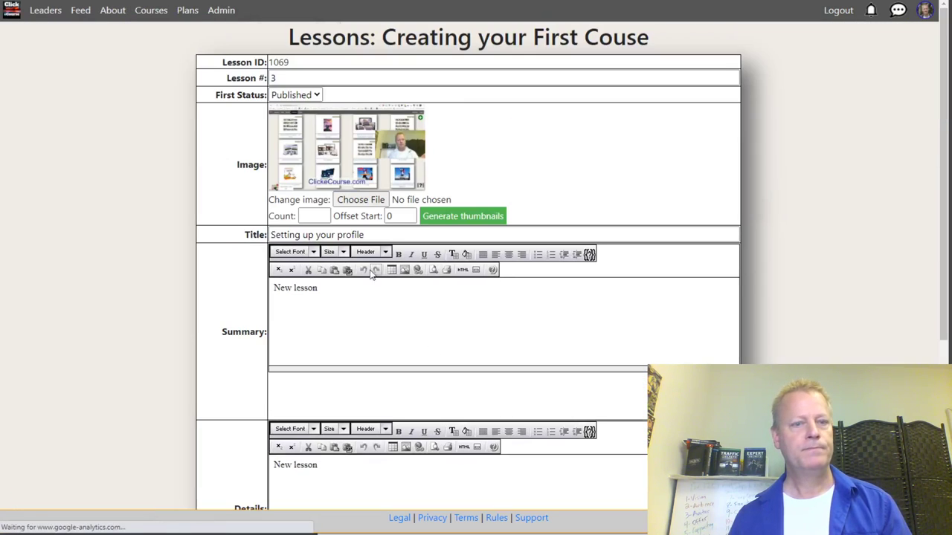
{"action": "scroll", "coordinate": [257, 310], "scroll_direction": "down", "scroll_amount": 4}
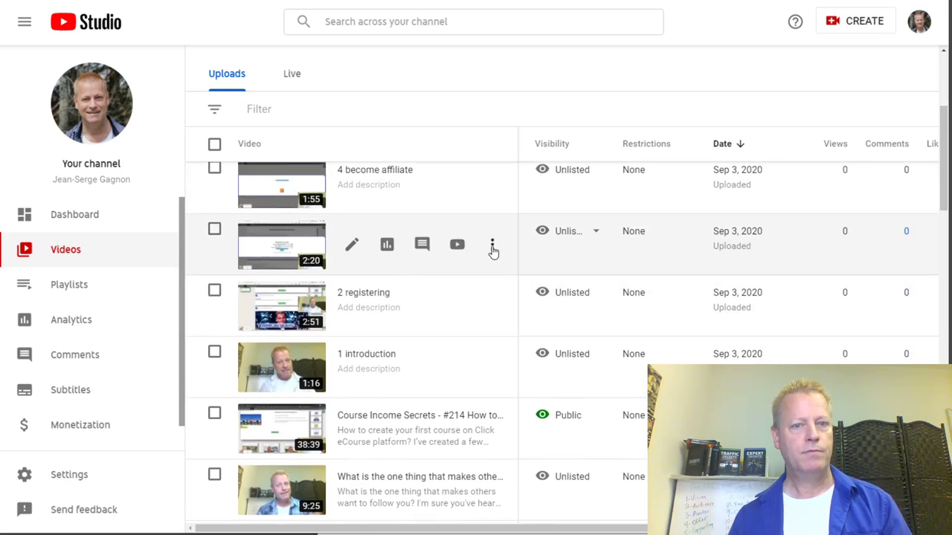
{"action": "left_click", "coordinate": [492, 247]}
{"action": "left_click", "coordinate": [420, 272]}
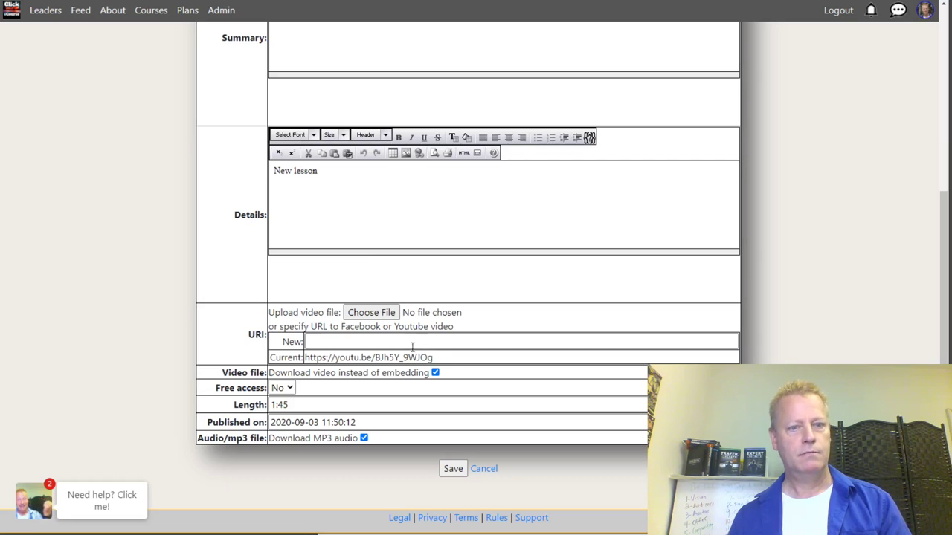
{"action": "left_click", "coordinate": [412, 343]}
{"action": "key", "text": "ctrl+v"}
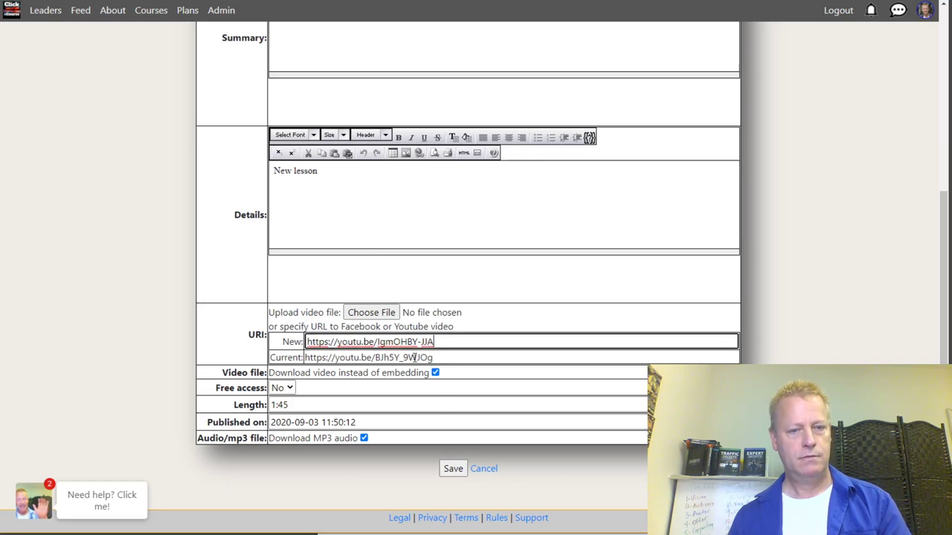
{"action": "left_click", "coordinate": [453, 470]}
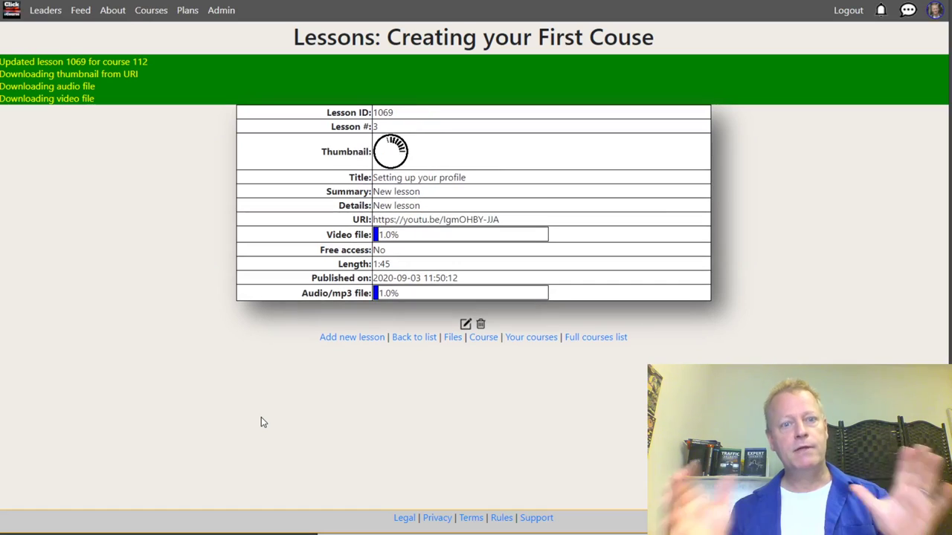
{"action": "left_click", "coordinate": [482, 392]}
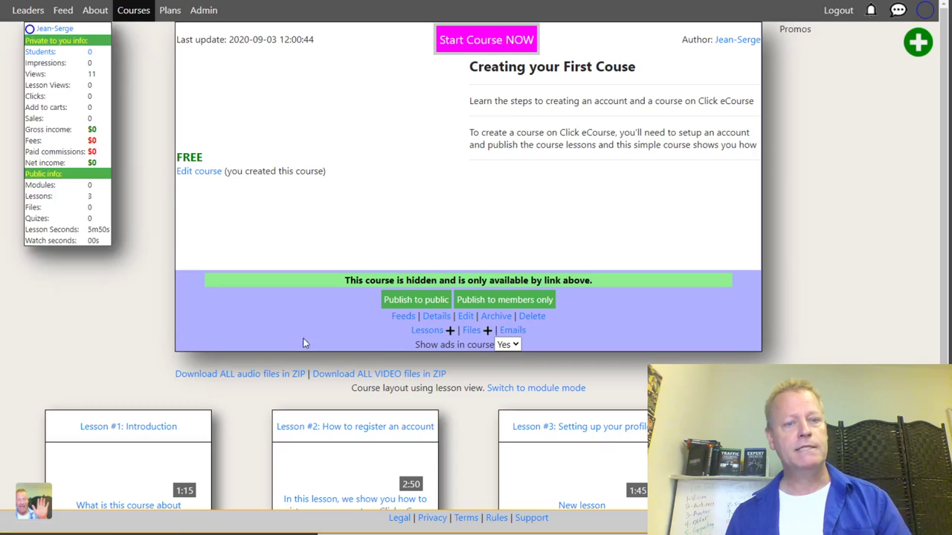
{"action": "left_click", "coordinate": [448, 329]}
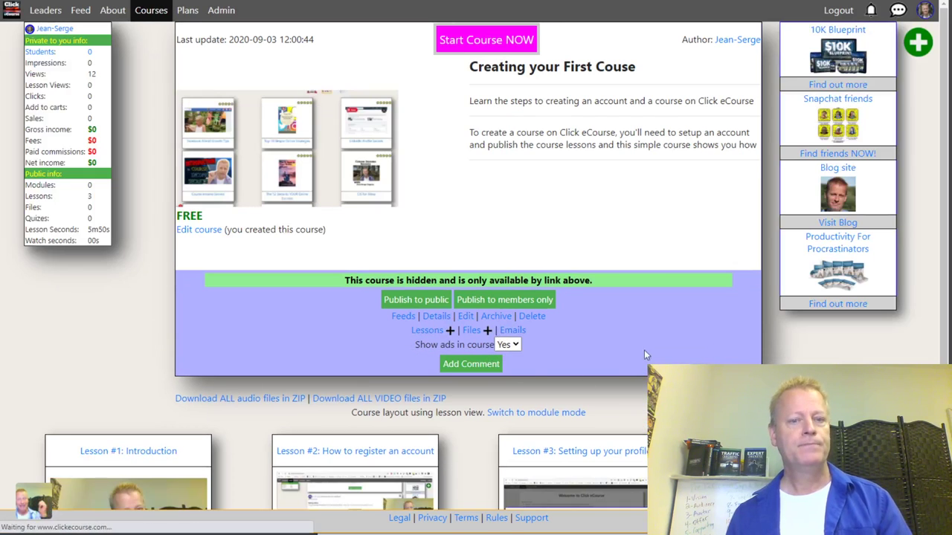
{"action": "scroll", "coordinate": [312, 357], "scroll_direction": "down", "scroll_amount": 3}
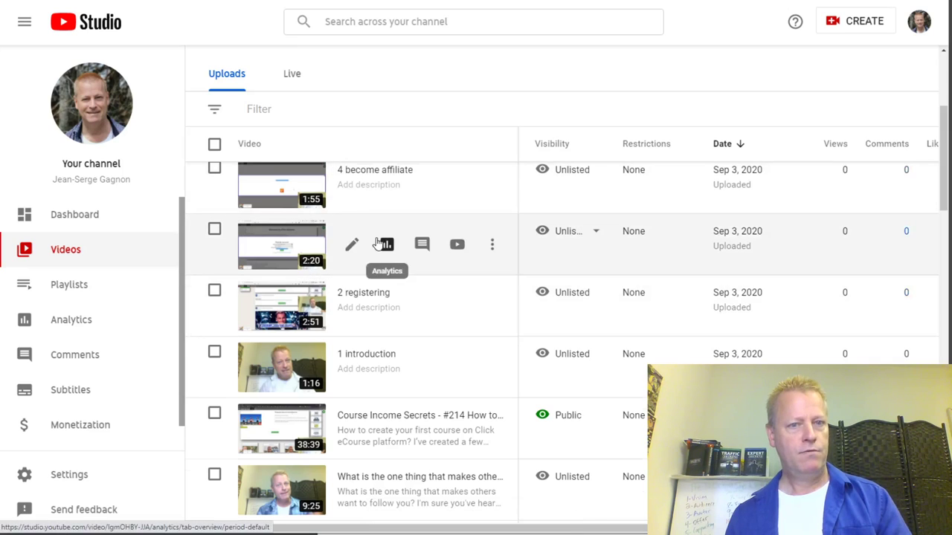
Step: Save a new lesson 4 with the '4 become affiliate' video's shareable YouTube link
{"action": "scroll", "coordinate": [379, 249], "scroll_direction": "up", "scroll_amount": 2}
{"action": "left_click", "coordinate": [354, 299]}
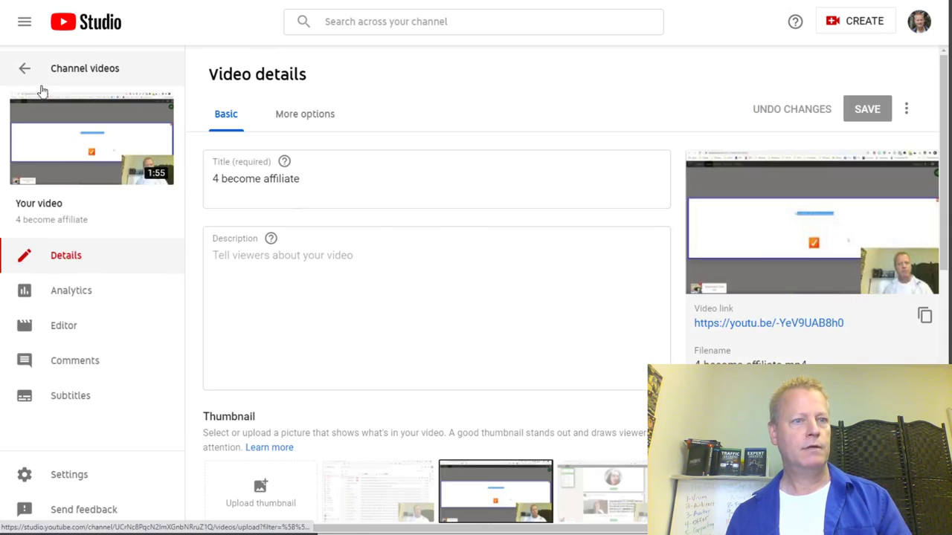
{"action": "key", "text": "alt+Left"}
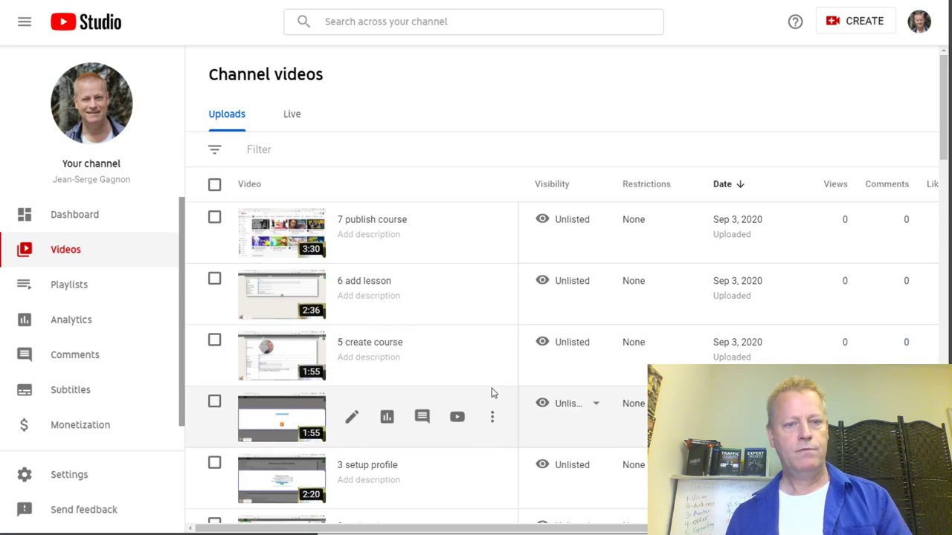
{"action": "left_click", "coordinate": [492, 419]}
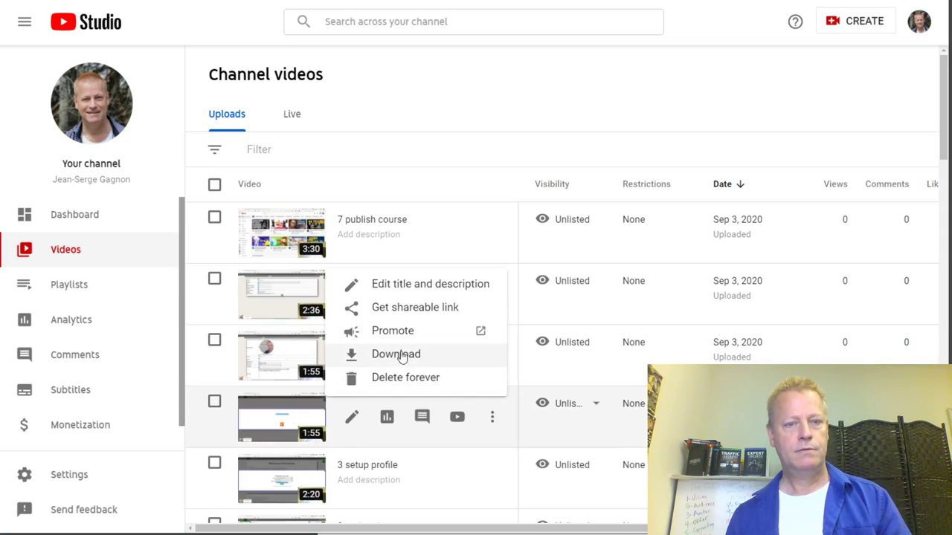
{"action": "left_click", "coordinate": [399, 317]}
{"action": "key", "text": "alt+Tab"}
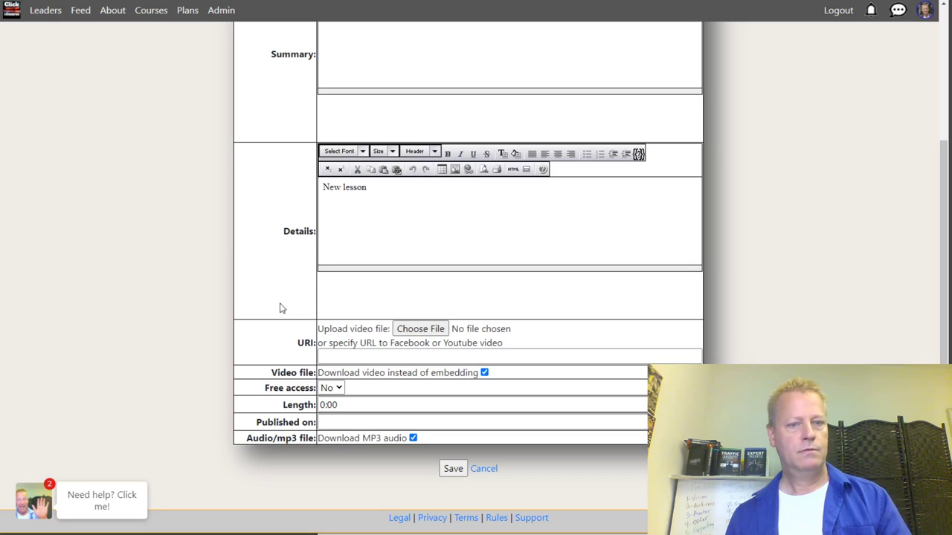
{"action": "left_click", "coordinate": [351, 357]}
{"action": "key", "text": "ctrl+v"}
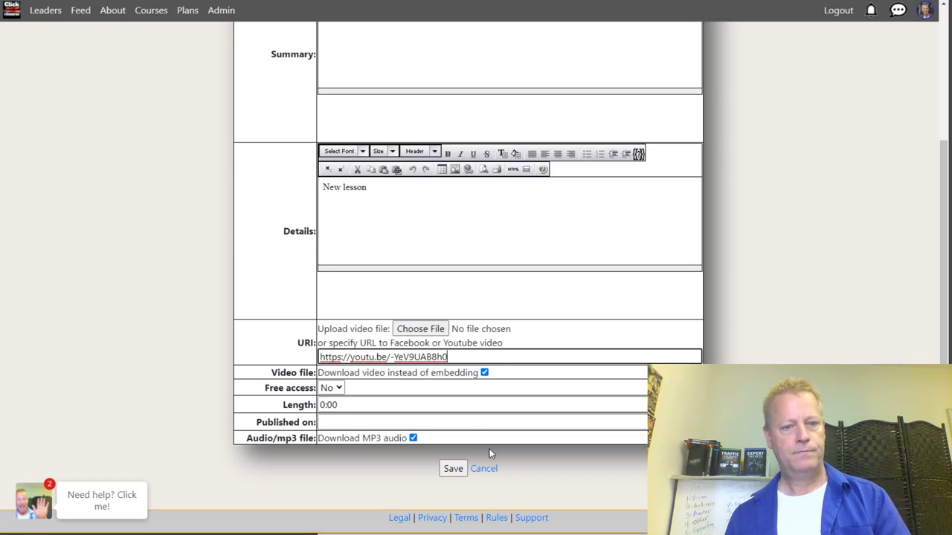
{"action": "left_click", "coordinate": [452, 469]}
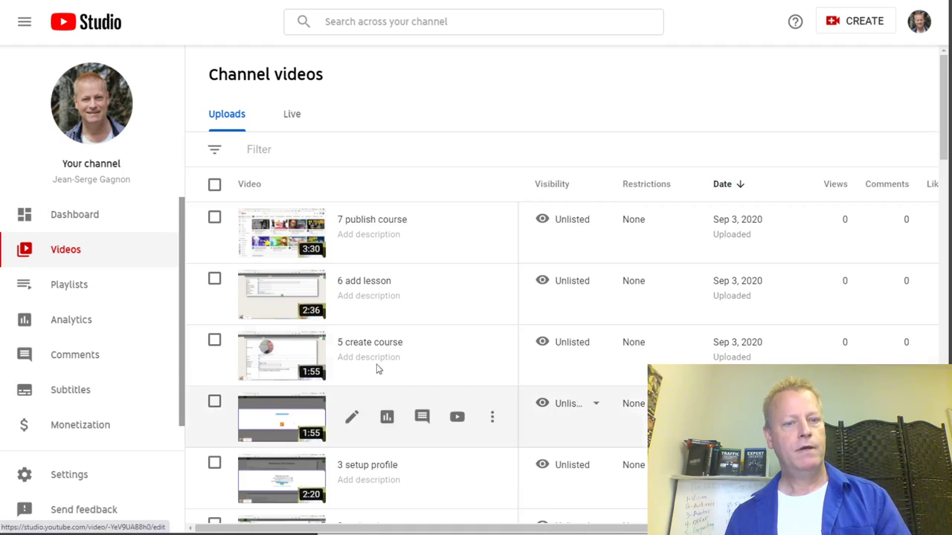
Step: Add lesson 5 to the course using the '5 create course' video's shareable link
{"action": "left_click", "coordinate": [490, 356]}
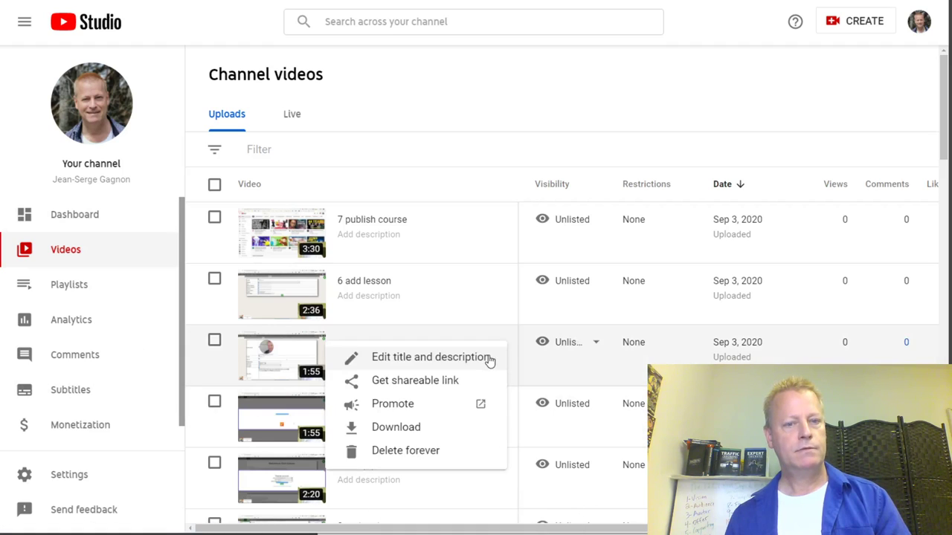
{"action": "left_click", "coordinate": [437, 382]}
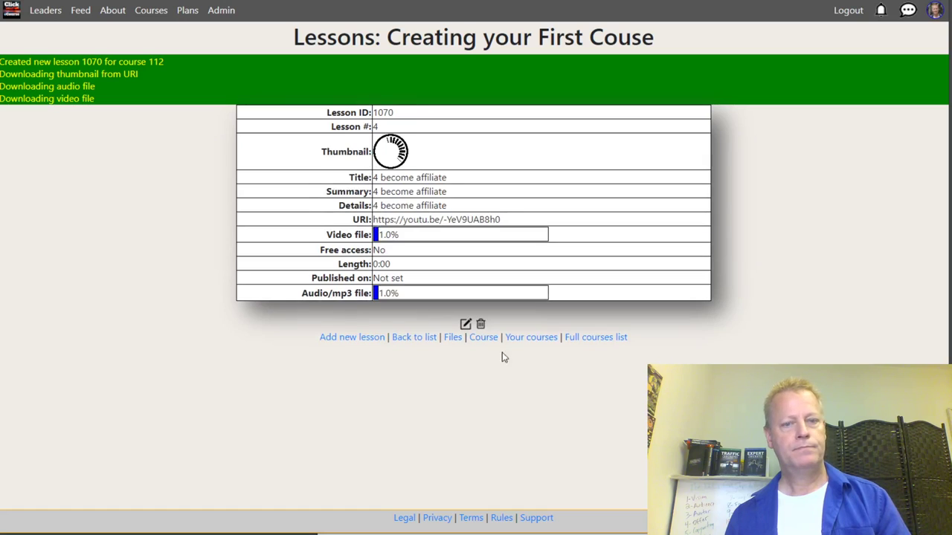
{"action": "left_click", "coordinate": [352, 390]}
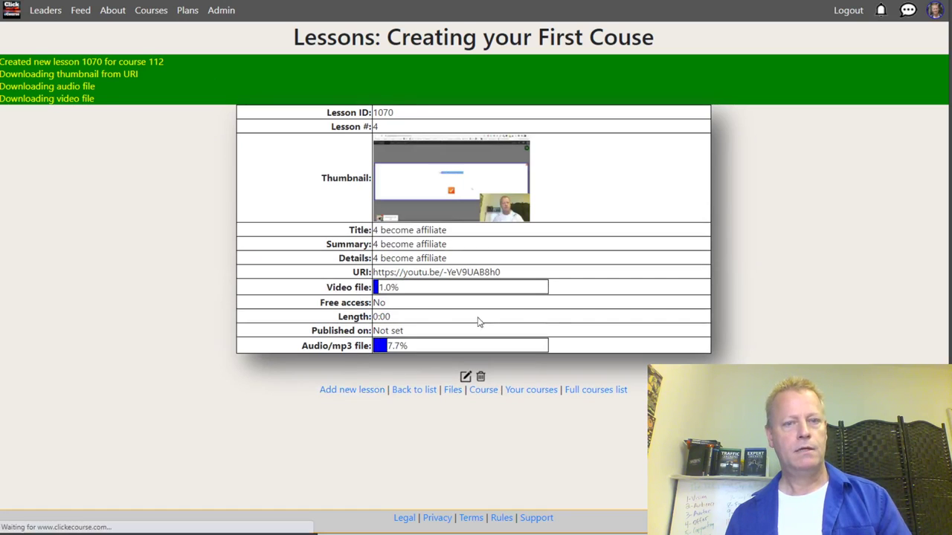
{"action": "scroll", "coordinate": [391, 424], "scroll_direction": "down", "scroll_amount": 3}
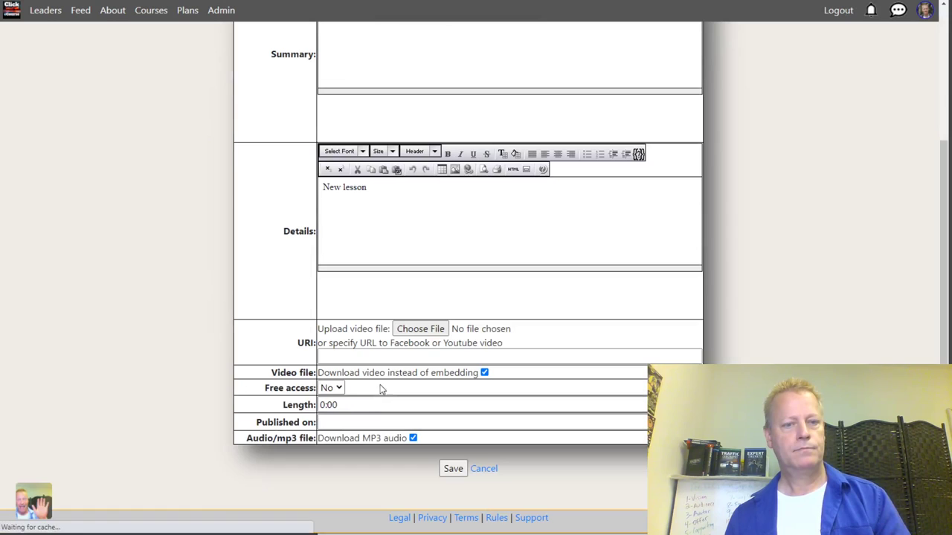
{"action": "left_click", "coordinate": [379, 362]}
{"action": "key", "text": "ctrl+v"}
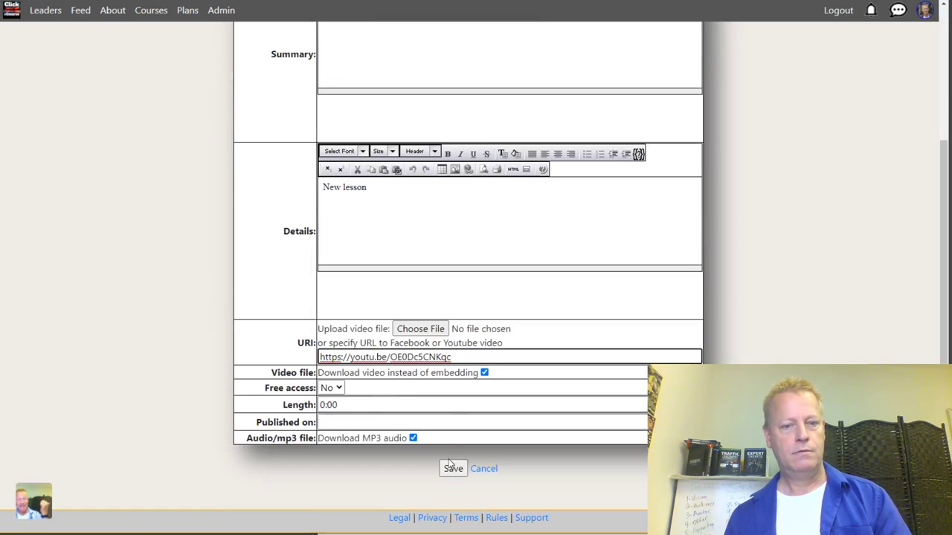
{"action": "left_click", "coordinate": [452, 468]}
Step: Copy the '6 add lesson' video's shareable link and start a new lesson in the course
{"action": "key", "text": "alt+Tab"}
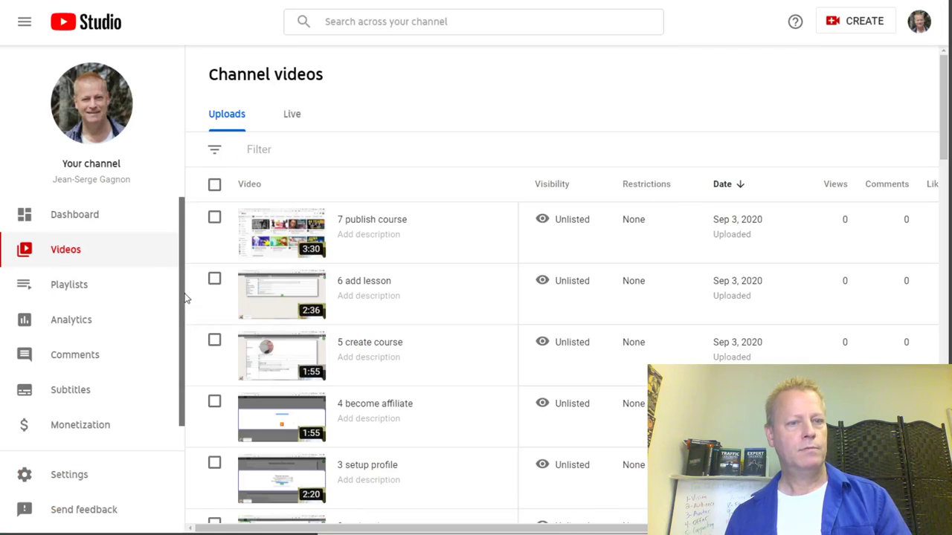
{"action": "left_click", "coordinate": [486, 296]}
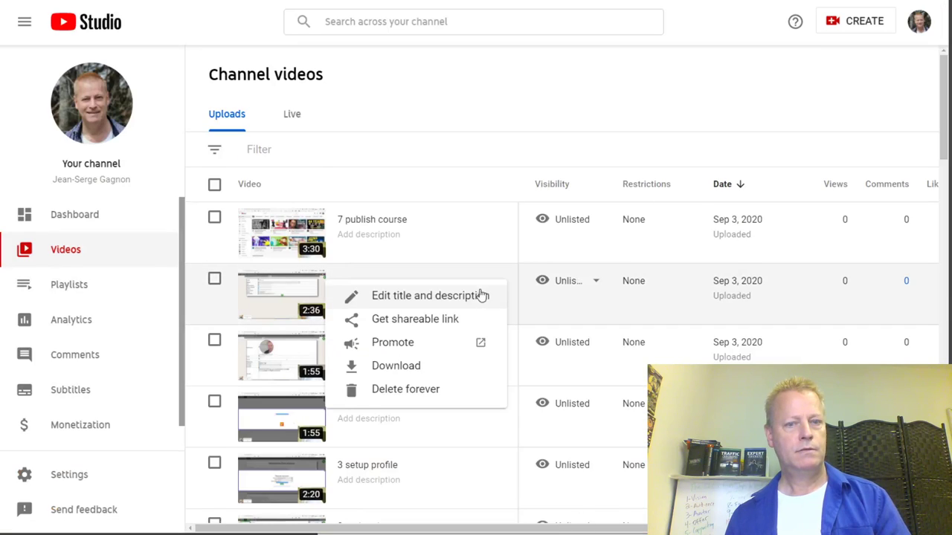
{"action": "left_click", "coordinate": [436, 321]}
{"action": "key", "text": "alt+Tab"}
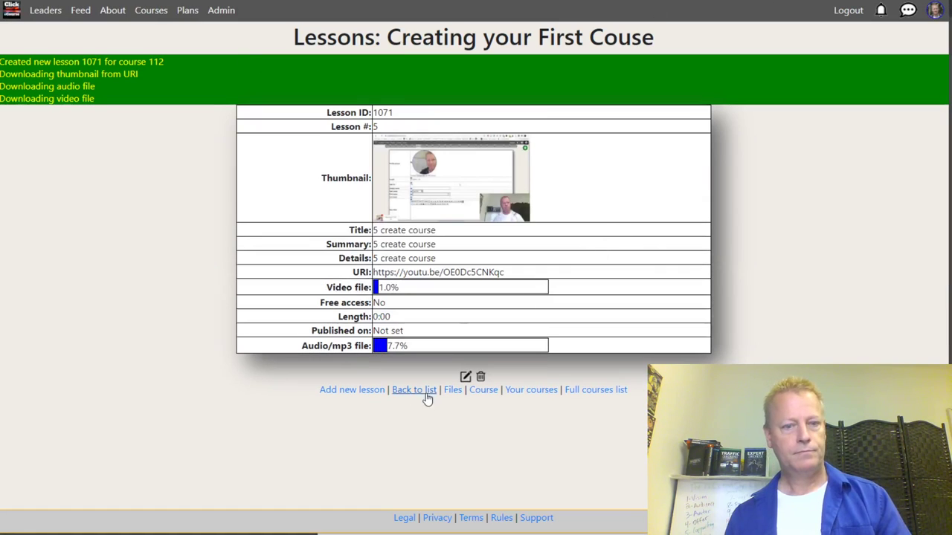
{"action": "left_click", "coordinate": [373, 396]}
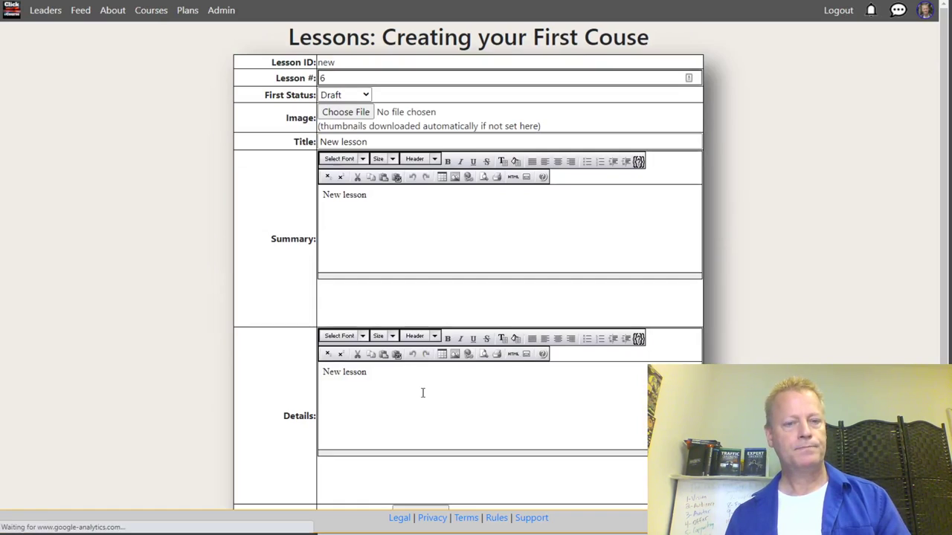
Step: Save lesson 6 with the pasted '6 add lesson' YouTube link
{"action": "scroll", "coordinate": [334, 387], "scroll_direction": "down", "scroll_amount": 2}
{"action": "left_click", "coordinate": [358, 357]}
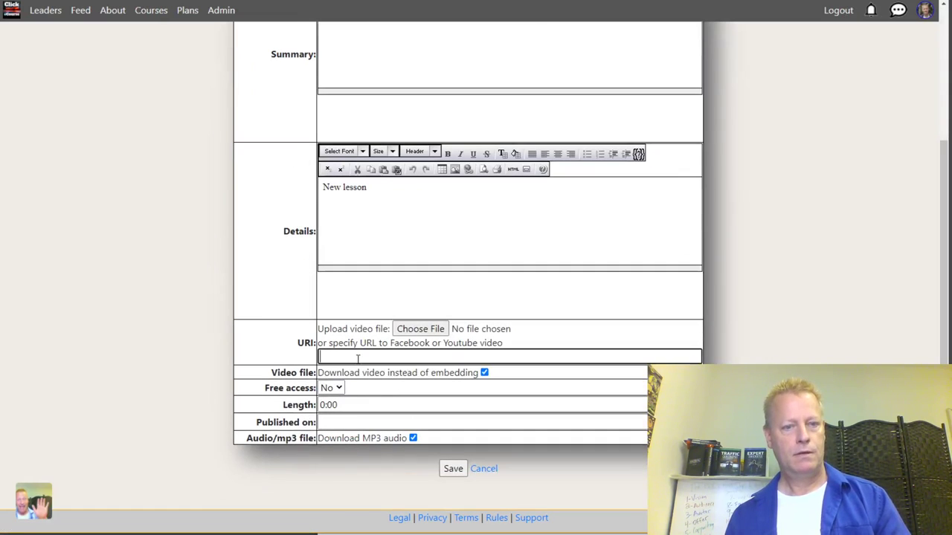
{"action": "key", "text": "ctrl+v"}
{"action": "left_click", "coordinate": [452, 469]}
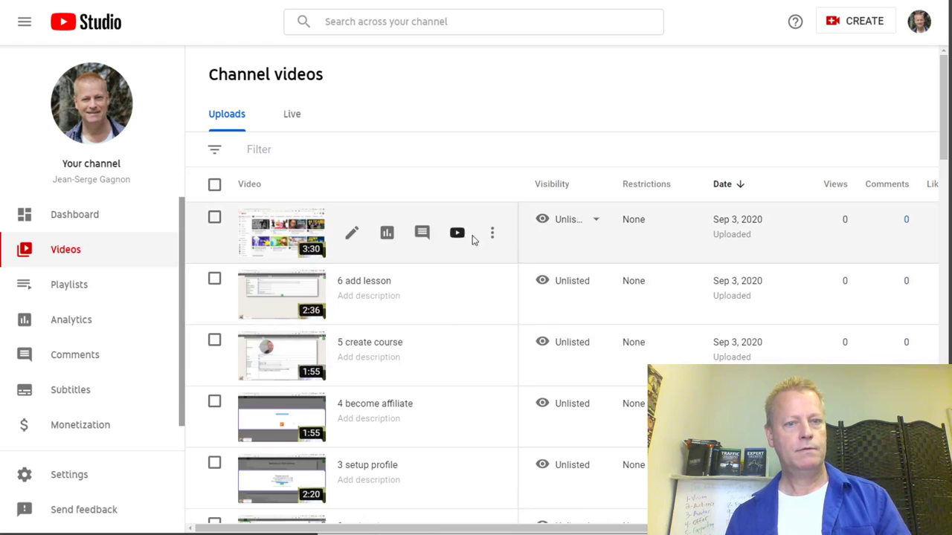
Step: Add lesson 7 from the '7 publish course' video link, then return to the course page
{"action": "left_click", "coordinate": [489, 236]}
{"action": "left_click", "coordinate": [424, 259]}
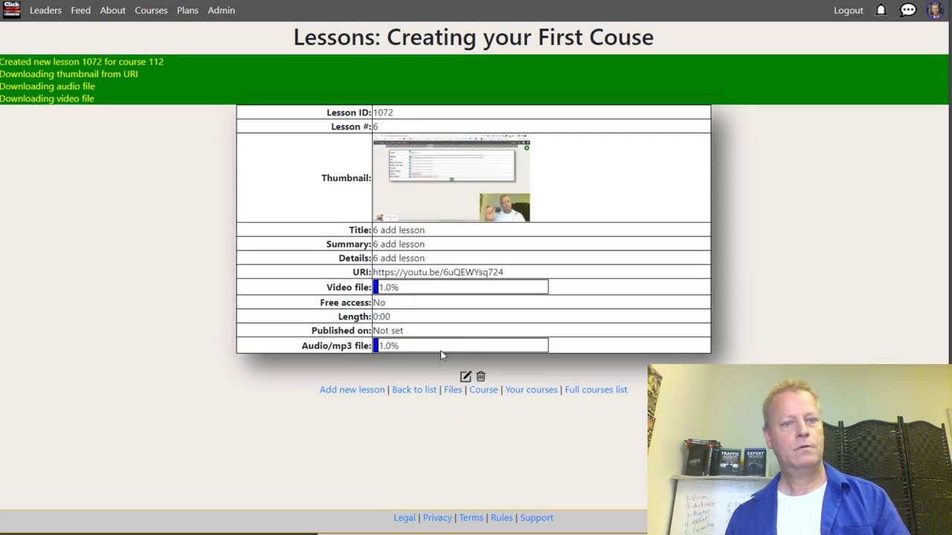
{"action": "left_click", "coordinate": [357, 396]}
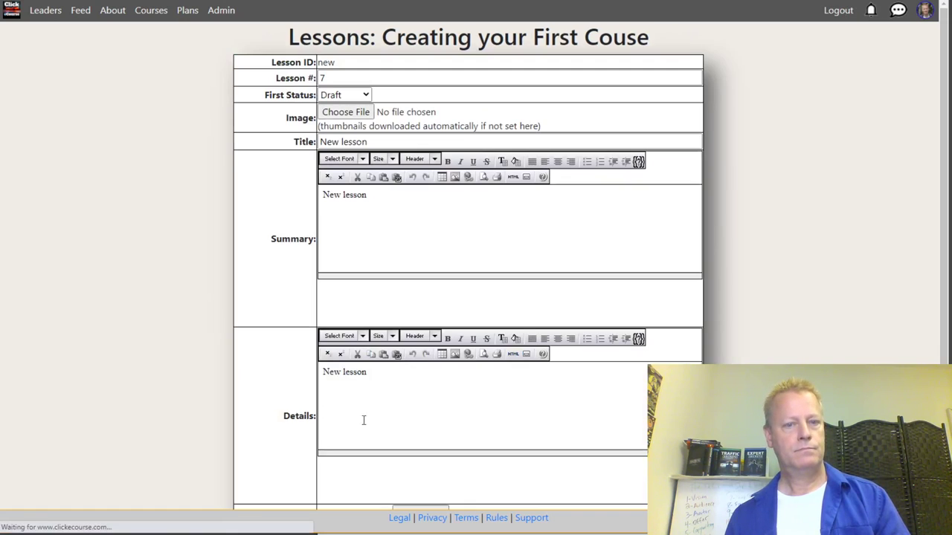
{"action": "scroll", "coordinate": [363, 419], "scroll_direction": "down", "scroll_amount": 3}
{"action": "left_click", "coordinate": [373, 359]}
{"action": "key", "text": "ctrl+v"}
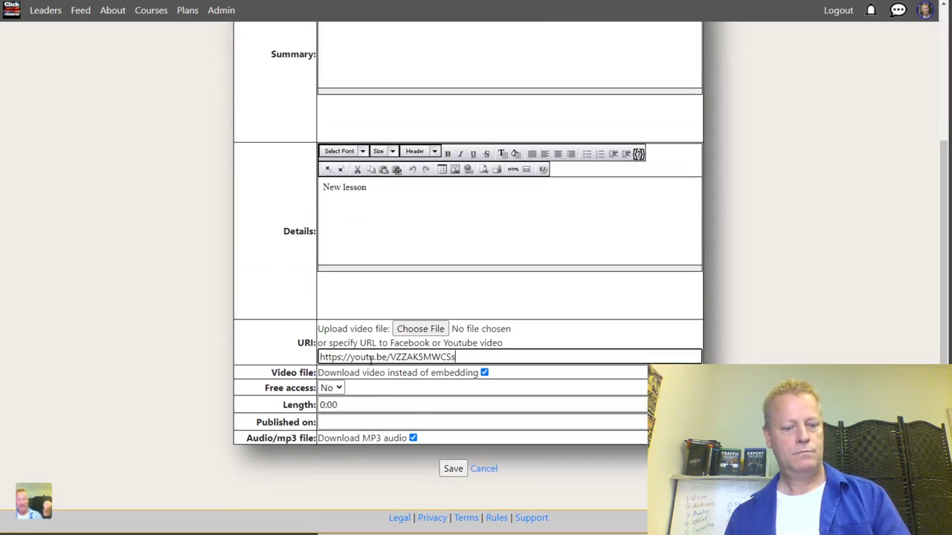
{"action": "left_click", "coordinate": [452, 469]}
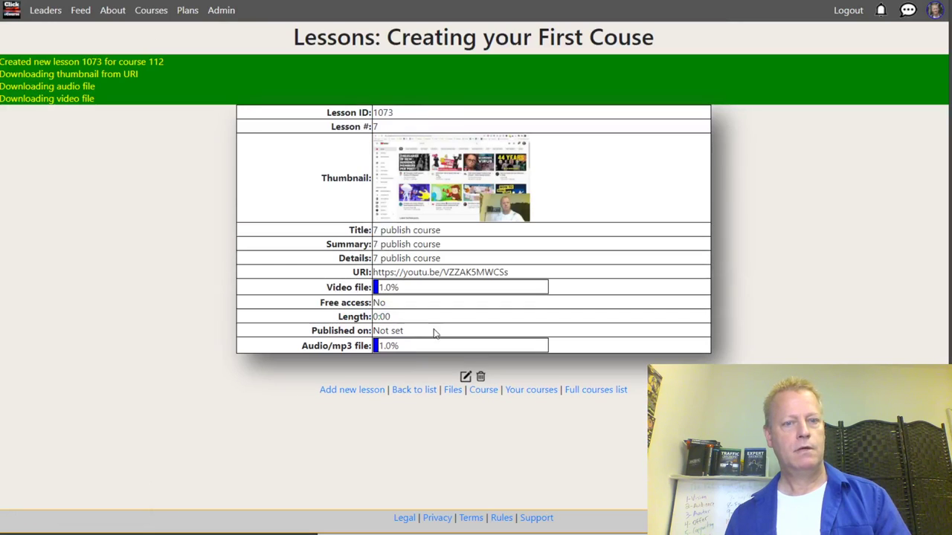
{"action": "left_click", "coordinate": [473, 391]}
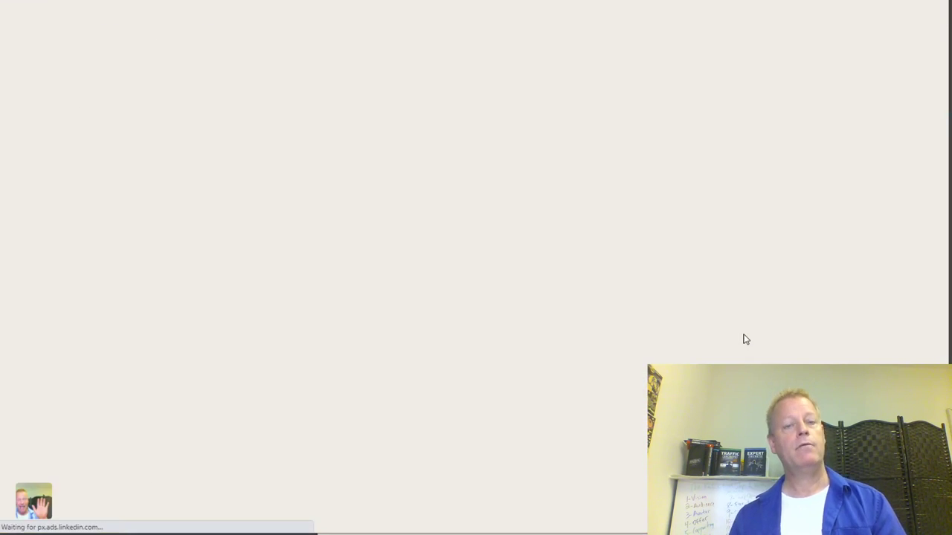
Step: Review all seven lesson cards, then open Lesson #3 'Setting up your profile' for editing
{"action": "scroll", "coordinate": [716, 356], "scroll_direction": "down", "scroll_amount": 4}
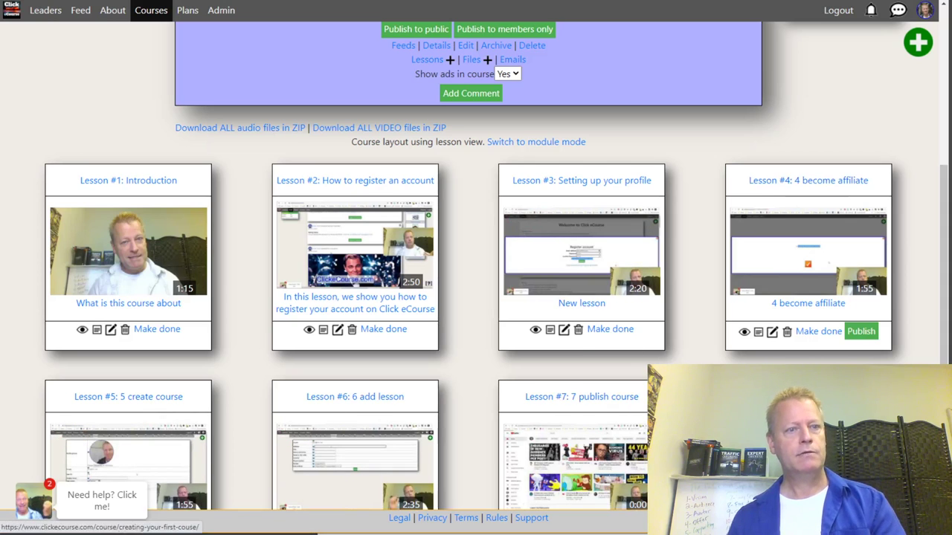
{"action": "scroll", "coordinate": [676, 401], "scroll_direction": "down", "scroll_amount": 2}
{"action": "scroll", "coordinate": [536, 132], "scroll_direction": "up", "scroll_amount": 1}
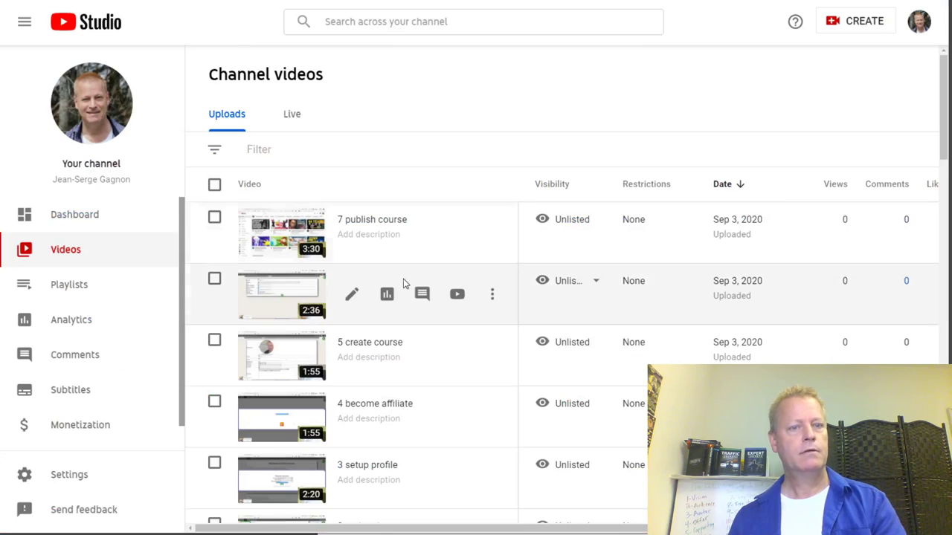
{"action": "scroll", "coordinate": [404, 283], "scroll_direction": "down", "scroll_amount": 3}
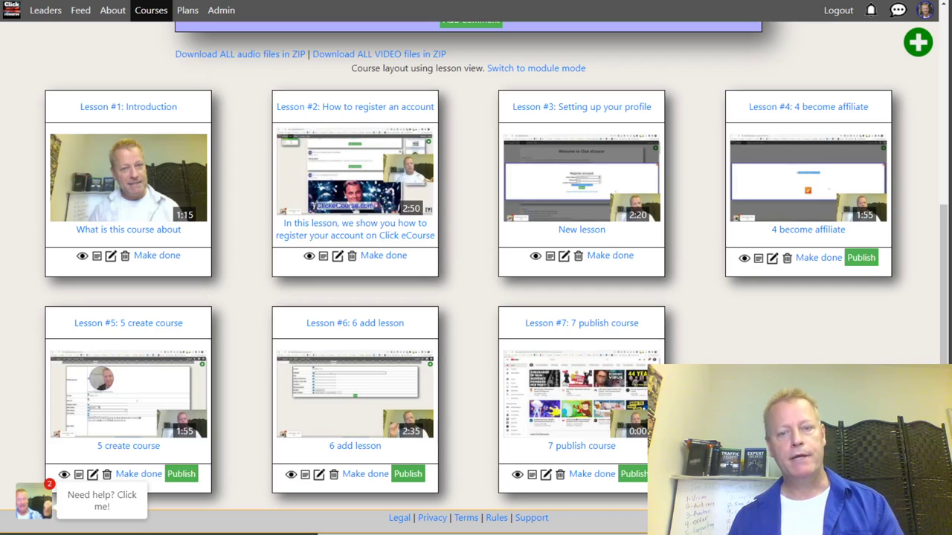
{"action": "scroll", "coordinate": [476, 297], "scroll_direction": "up", "scroll_amount": 2}
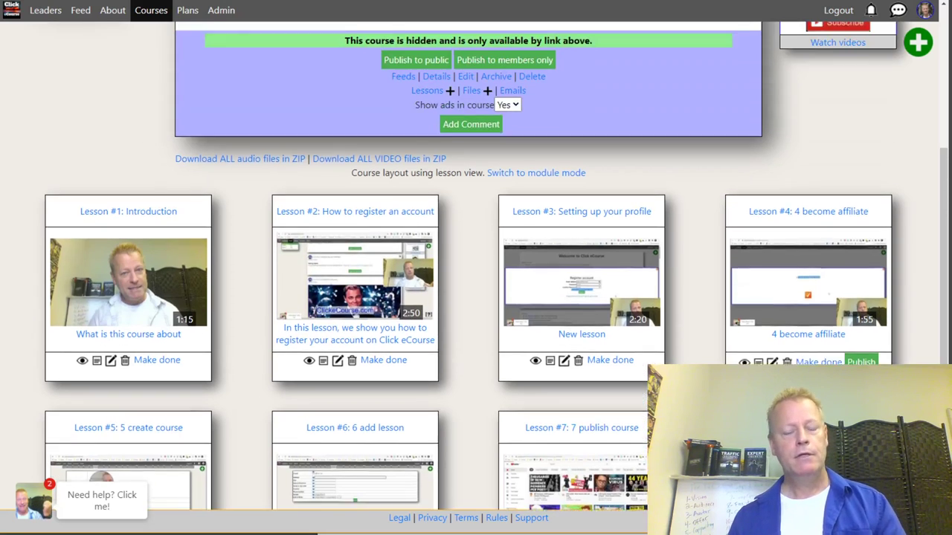
{"action": "scroll", "coordinate": [821, 270], "scroll_direction": "down", "scroll_amount": 3}
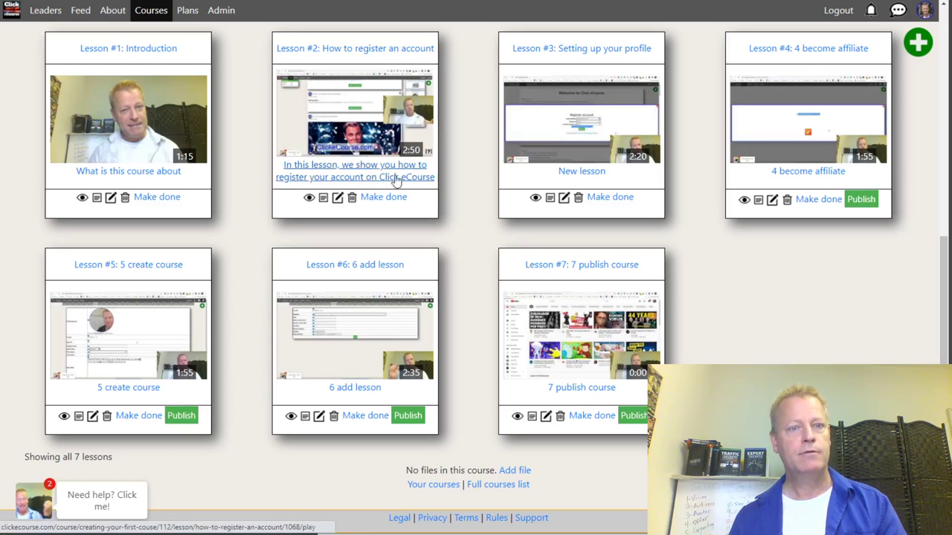
{"action": "left_click", "coordinate": [564, 199]}
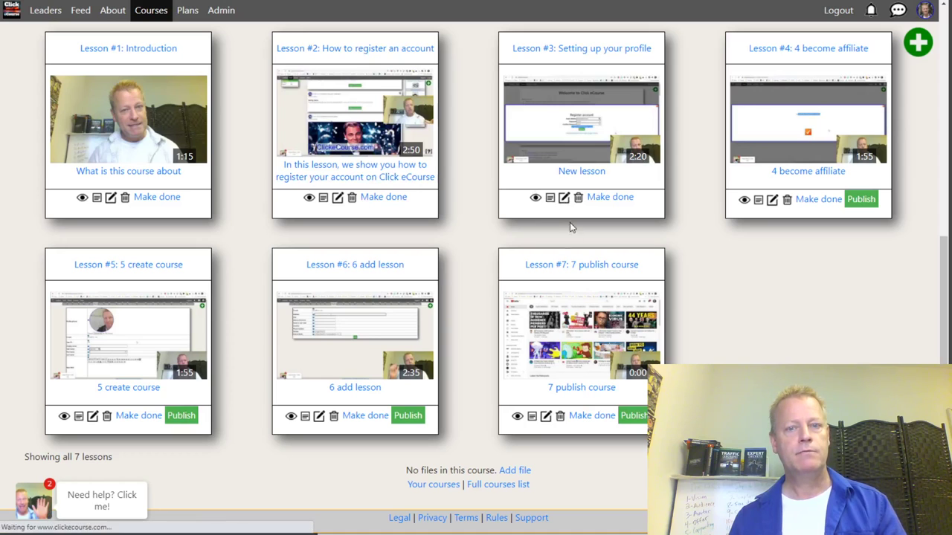
Step: Replace lesson 3's placeholder summary with text about setting up your profile for success
{"action": "scroll", "coordinate": [304, 276], "scroll_direction": "down", "scroll_amount": 3}
{"action": "scroll", "coordinate": [319, 216], "scroll_direction": "up", "scroll_amount": 2}
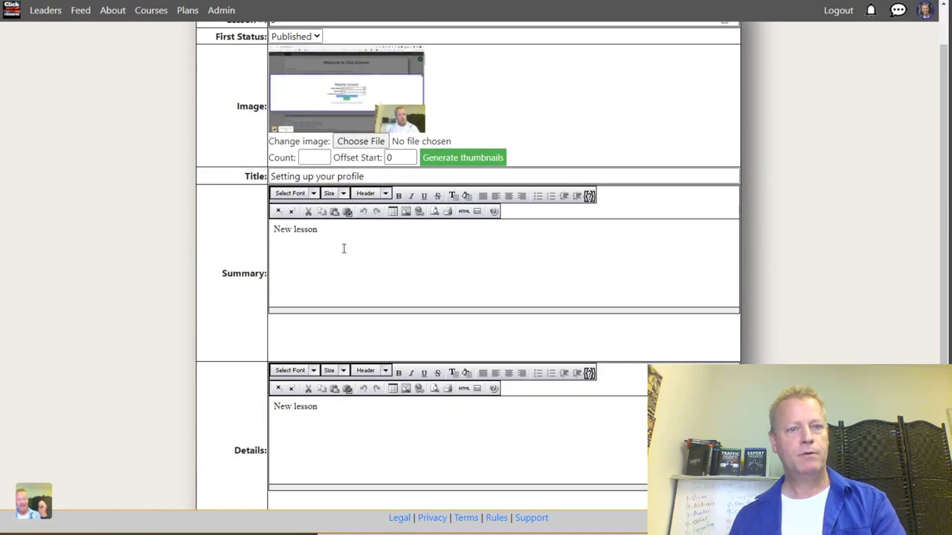
{"action": "left_click_drag", "start_coordinate": [338, 235], "coordinate": [248, 245]}
{"action": "type", "text": "The first ything you'll w"}
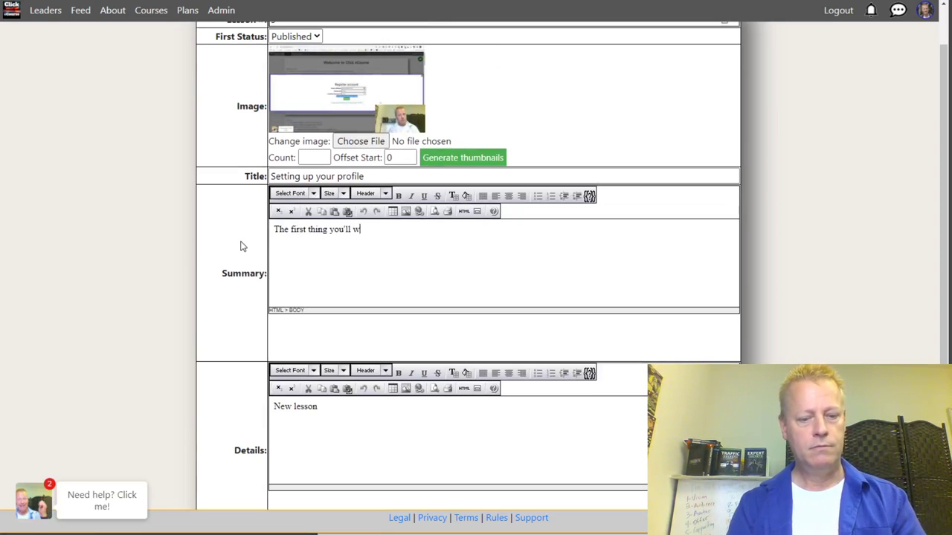
{"action": "type", "text": "ant to sd"}
{"action": "key", "text": "BackSpace"}
{"action": "key", "text": "BackSpace"}
{"action": "type", "text": "do"}
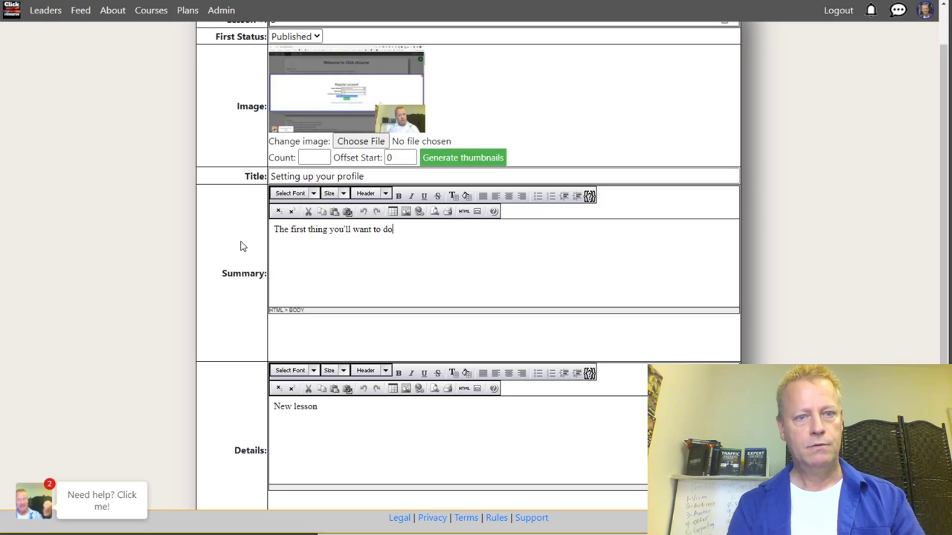
{"action": "type", "text": " is setup your profile for success"}
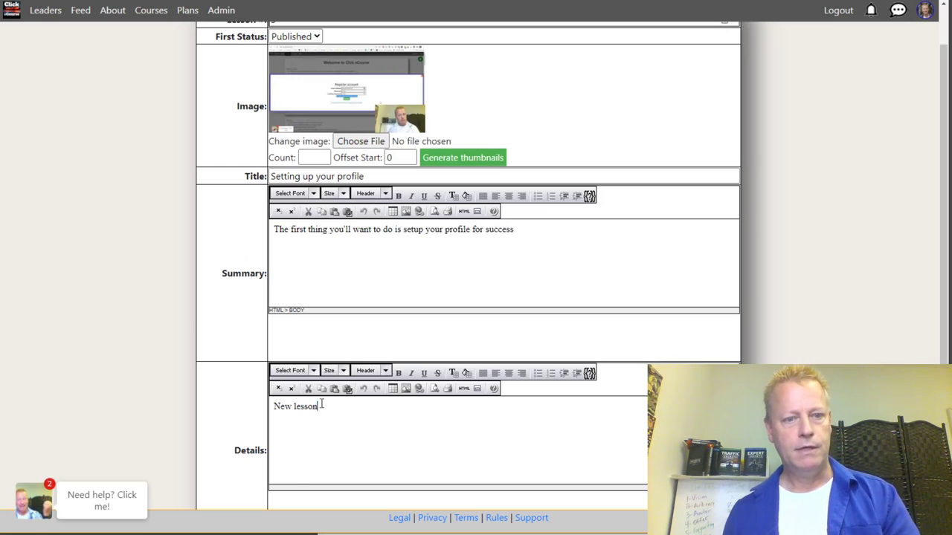
Step: Write lesson 3's details on what to change in your profile for students, and save
{"action": "left_click_drag", "start_coordinate": [321, 405], "coordinate": [238, 406]}
{"action": "type", "text": "IN this"}
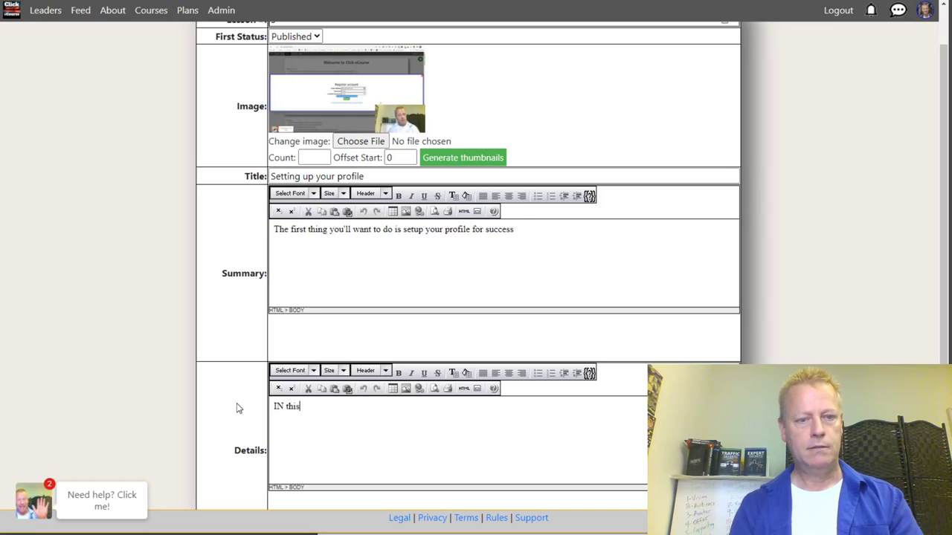
{"action": "type", "text": " lesson we"}
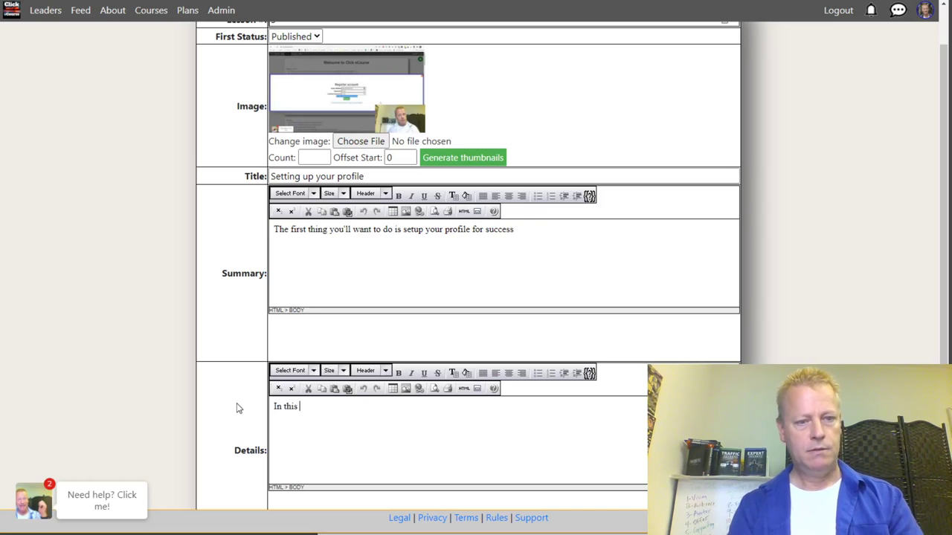
{"action": "type", "text": " show y"}
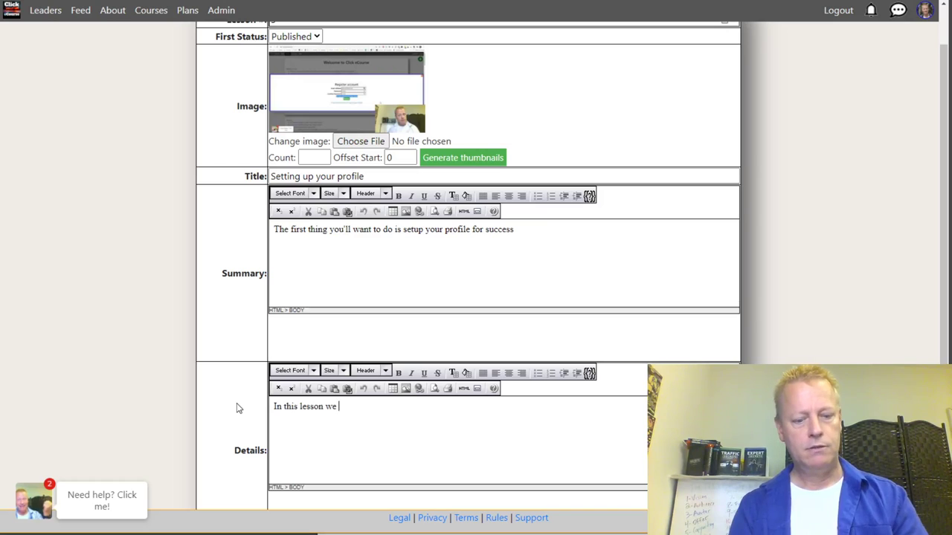
{"action": "type", "text": "ou "}
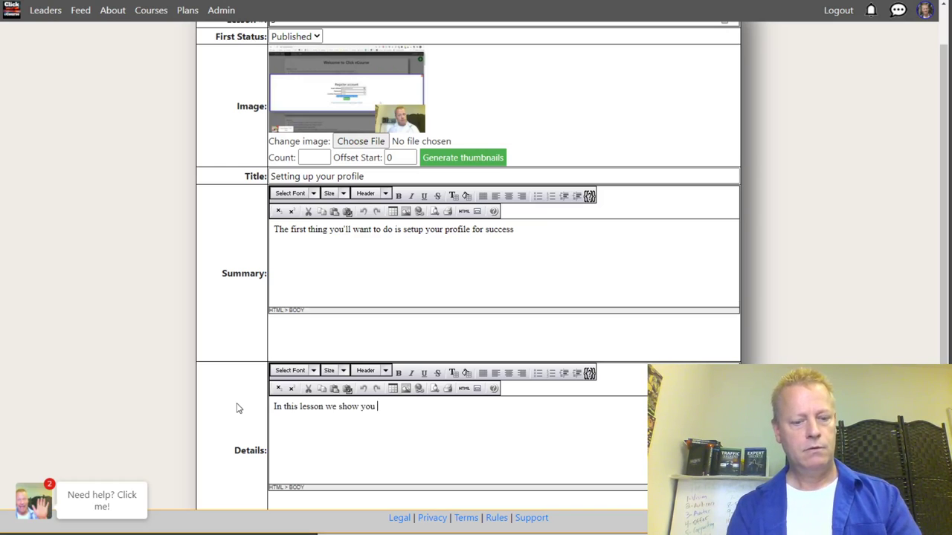
{"action": "type", "text": "want you'll want to change in your profile "}
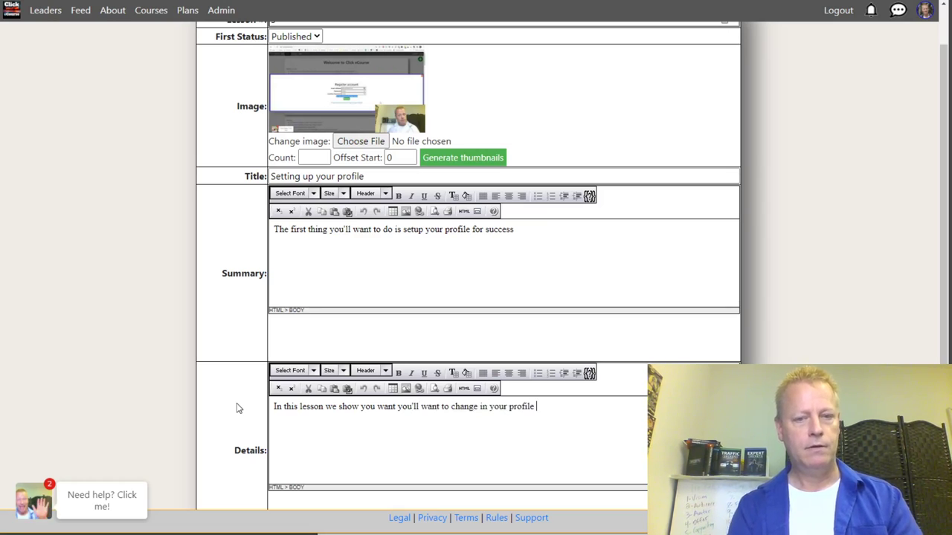
{"action": "type", "text": "to"}
{"action": "key", "text": "BackSpace"}
{"action": "key", "text": "BackSpace"}
{"action": "key", "text": "BackSpace"}
{"action": "type", "text": "s"}
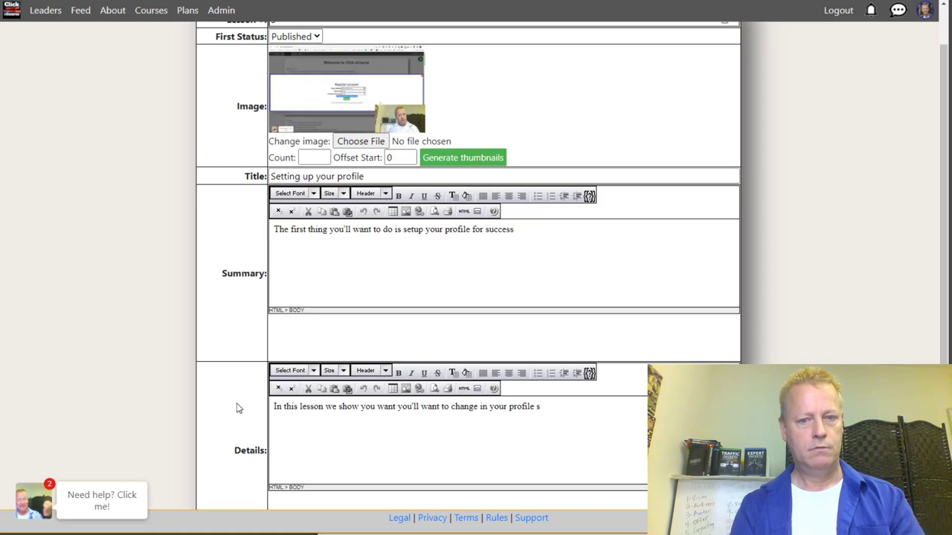
{"action": "type", "text": "o that your students know w"}
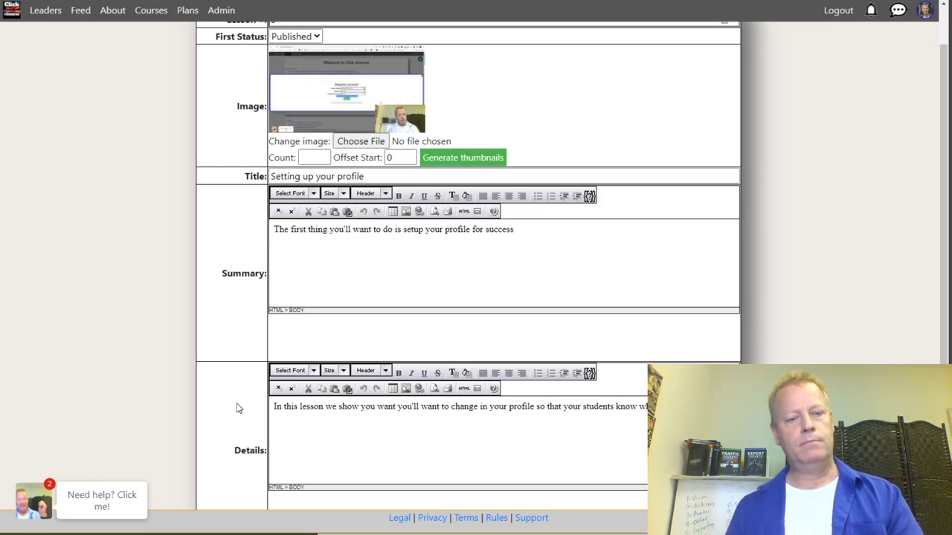
{"action": "scroll", "coordinate": [238, 406], "scroll_direction": "down", "scroll_amount": 3}
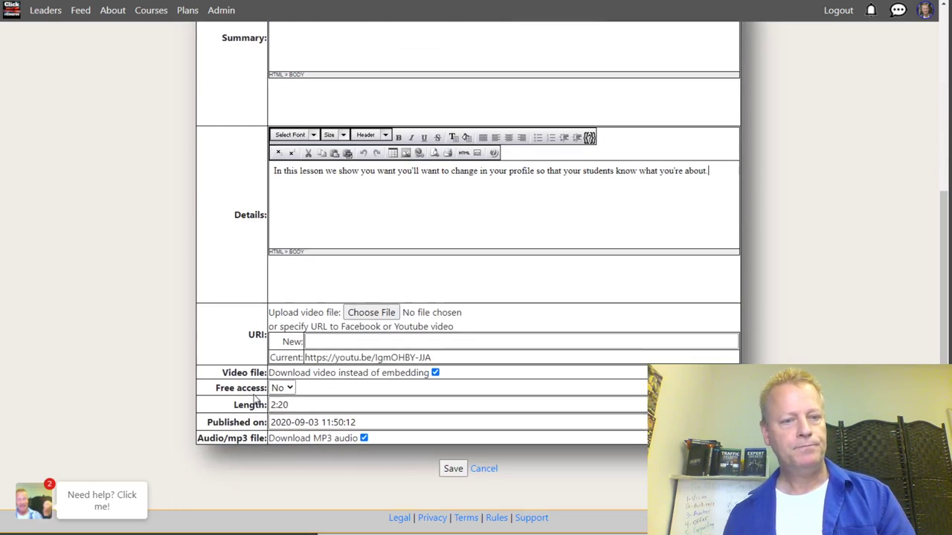
{"action": "left_click", "coordinate": [451, 469]}
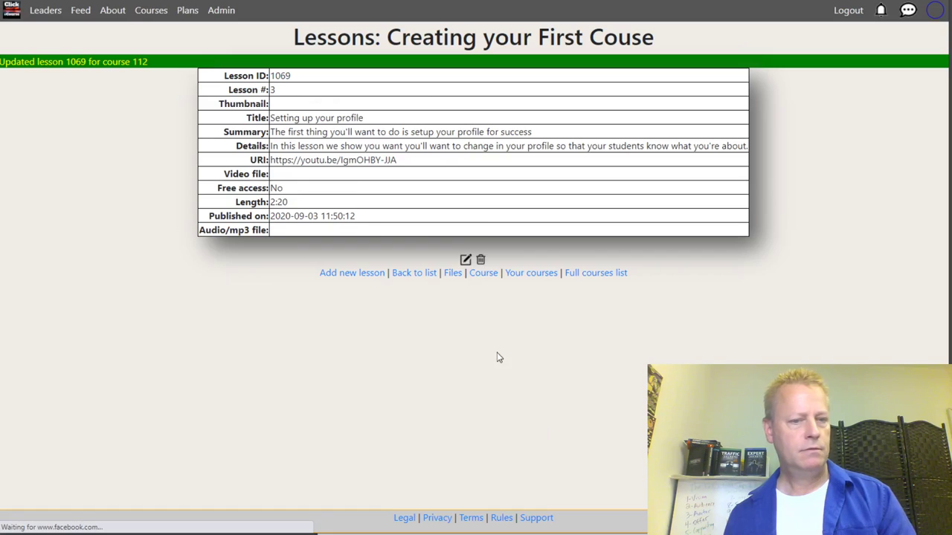
{"action": "left_click", "coordinate": [424, 348]}
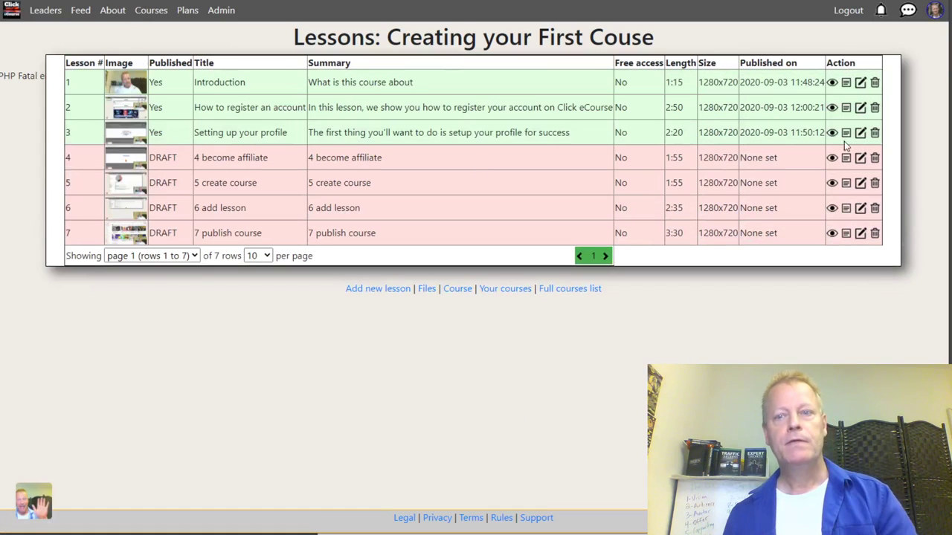
Step: Open lesson 4 and retitle it 'Becoming an affiliate'
{"action": "left_click", "coordinate": [859, 161]}
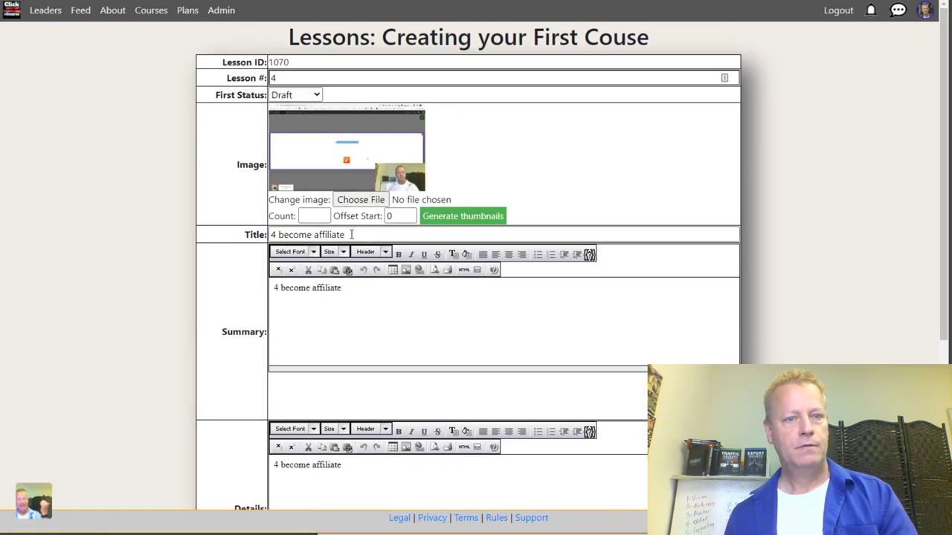
{"action": "left_click_drag", "start_coordinate": [282, 236], "coordinate": [251, 238]}
{"action": "type", "text": "B"}
{"action": "key", "text": "ctrl+Right"}
{"action": "key", "text": "BackSpace"}
{"action": "key", "text": "BackSpace"}
{"action": "type", "text": "ing an"}
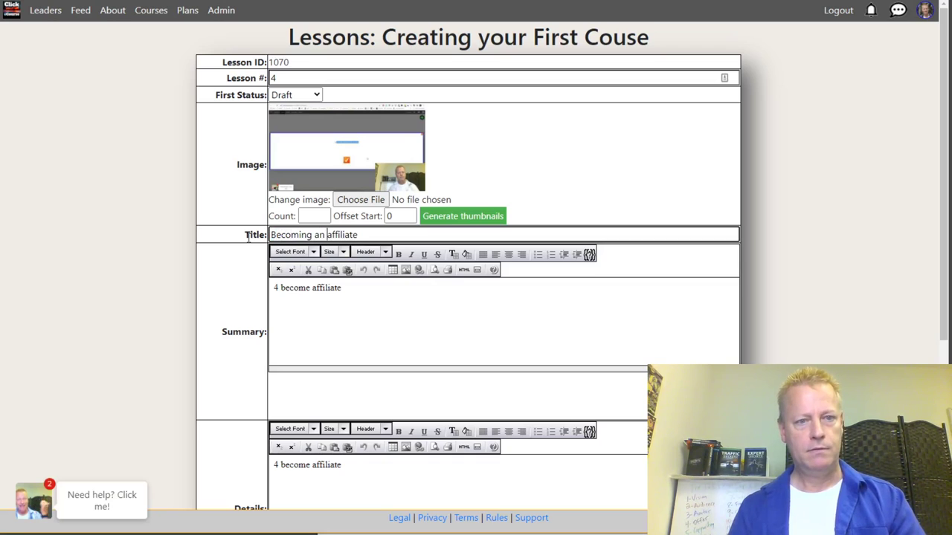
Step: Set lesson 4's summary: to receive income from Click eCourses you need to be an affiliate
{"action": "left_click_drag", "start_coordinate": [350, 292], "coordinate": [243, 304]}
{"action": "type", "text": "If you want to"}
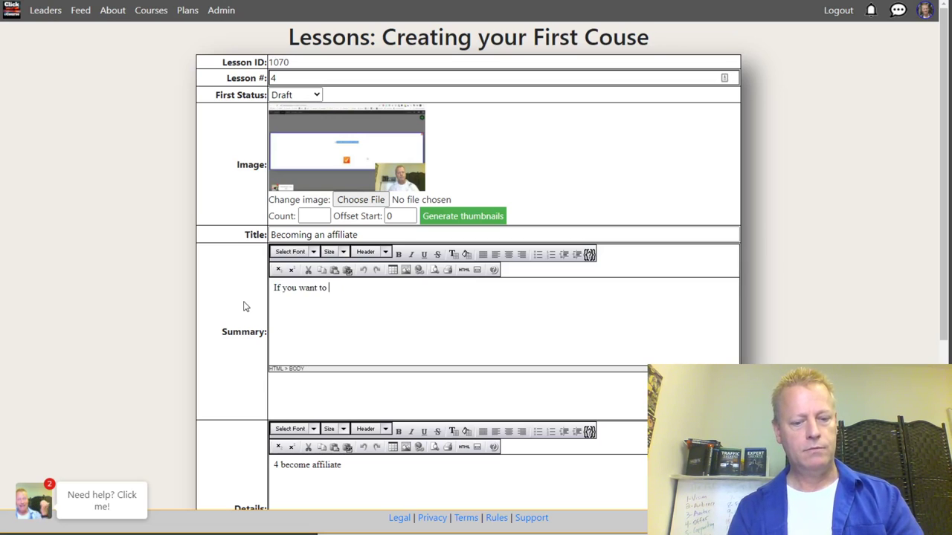
{"action": "key", "text": "BackSpace"}
{"action": "key", "text": "BackSpace"}
{"action": "key", "text": "BackSpace"}
{"action": "key", "text": "BackSpace"}
{"action": "key", "text": "BackSpace"}
{"action": "key", "text": "BackSpace"}
{"action": "key", "text": "BackSpace"}
{"action": "key", "text": "BackSpace"}
{"action": "key", "text": "BackSpace"}
{"action": "key", "text": "BackSpace"}
{"action": "type", "text": "To receive income from"}
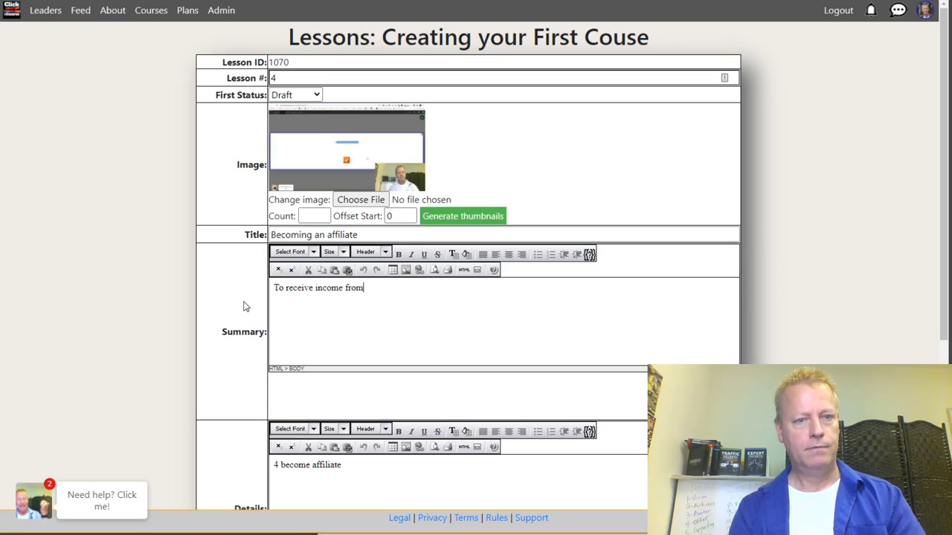
{"action": "type", "text": " click eC"}
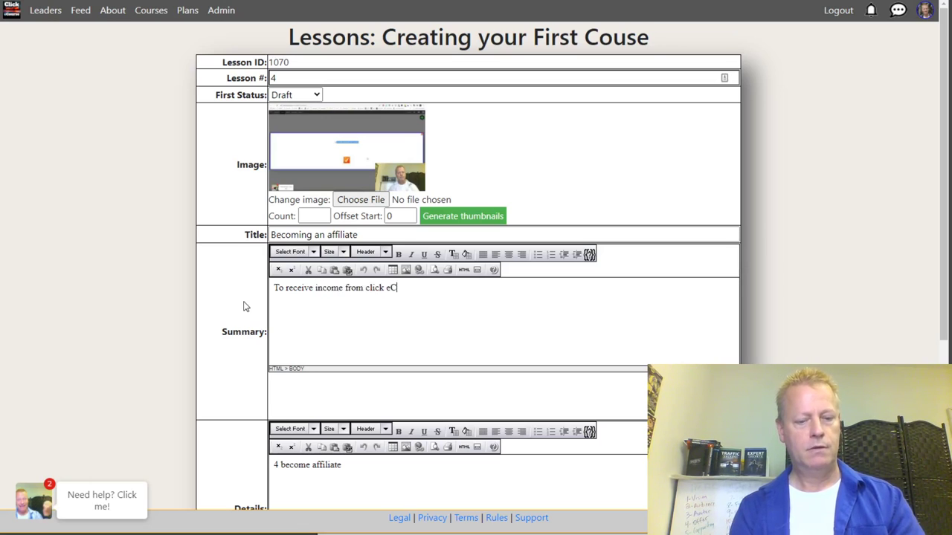
{"action": "type", "text": "ourses"}
{"action": "key", "text": "BackSpace"}
{"action": "key", "text": "BackSpace"}
{"action": "key", "text": "BackSpace"}
{"action": "type", "text": "se you need to"}
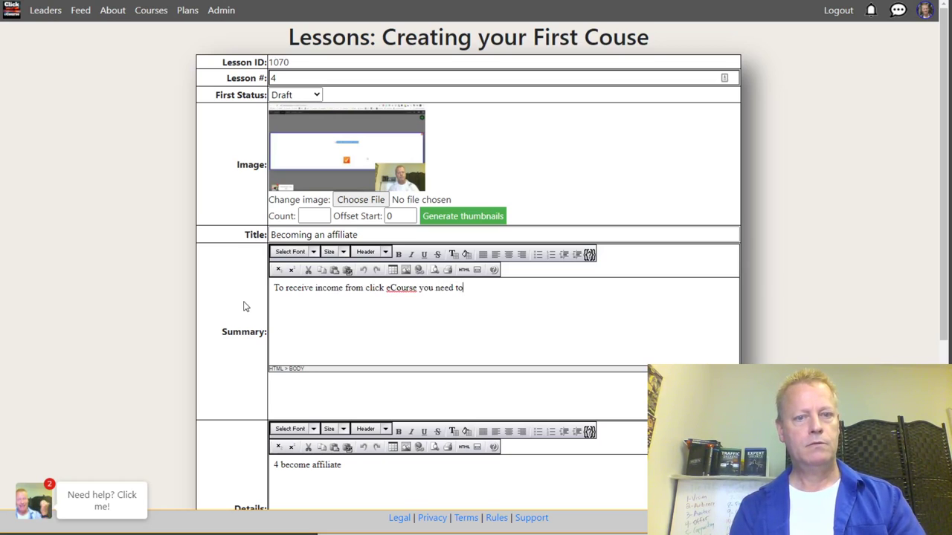
{"action": "type", "text": " be ab"}
{"action": "key", "text": "BackSpace"}
{"action": "type", "text": "n"}
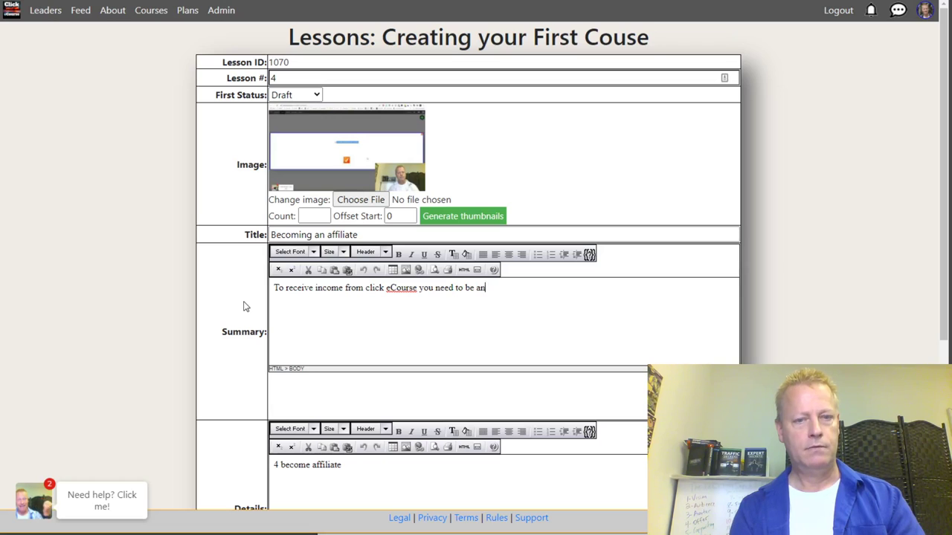
{"action": "type", "text": " affiliate"}
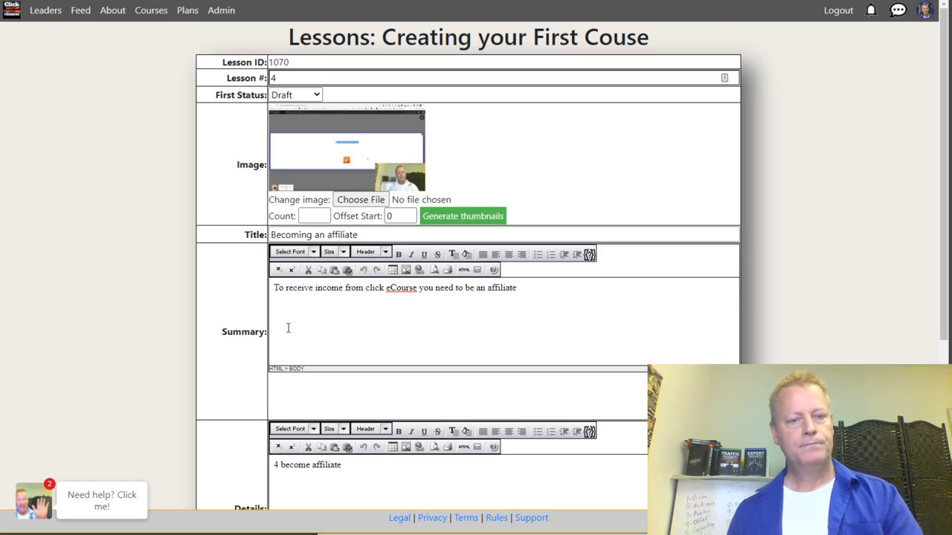
Step: Enter details on the process of becoming an affiliate and why, then save lesson 4
{"action": "left_click_drag", "start_coordinate": [357, 465], "coordinate": [234, 478]}
{"action": "type", "text": "We"}
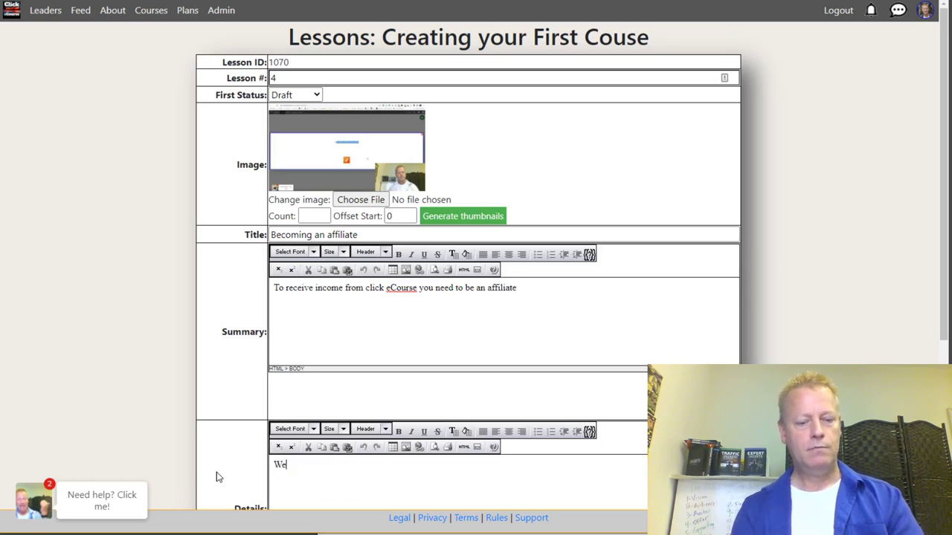
{"action": "type", "text": " walk you through t"}
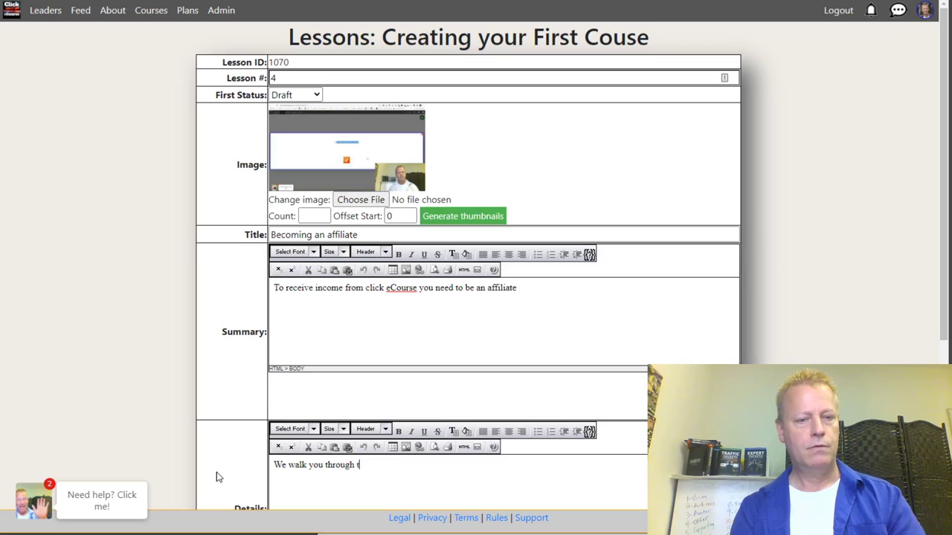
{"action": "type", "text": "he process of being"}
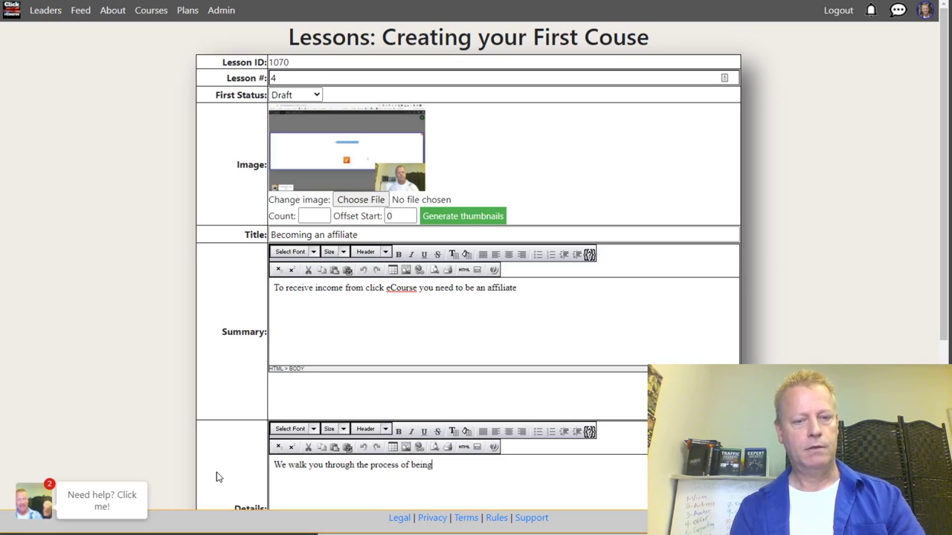
{"action": "key", "text": "BackSpace"}
{"action": "key", "text": "BackSpace"}
{"action": "key", "text": "BackSpace"}
{"action": "type", "text": "comin"}
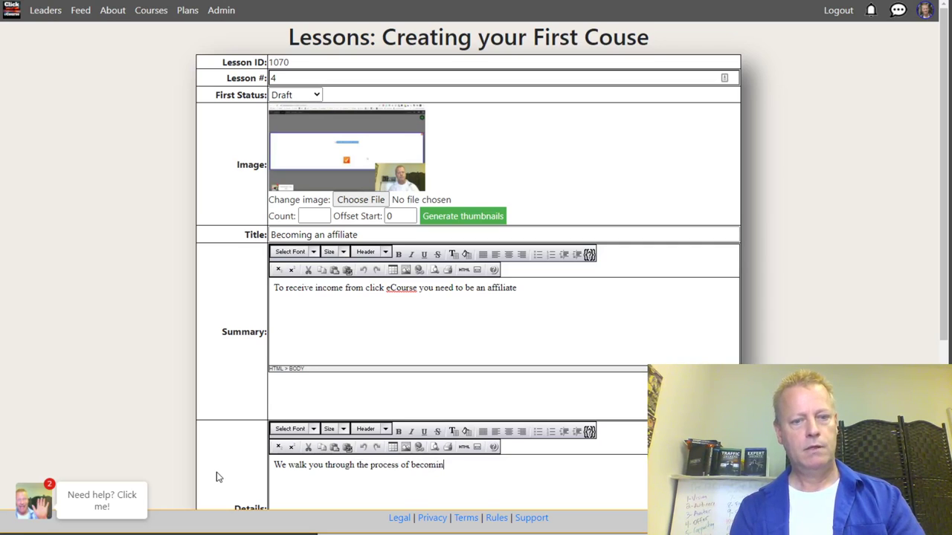
{"action": "type", "text": "g an affiliate"}
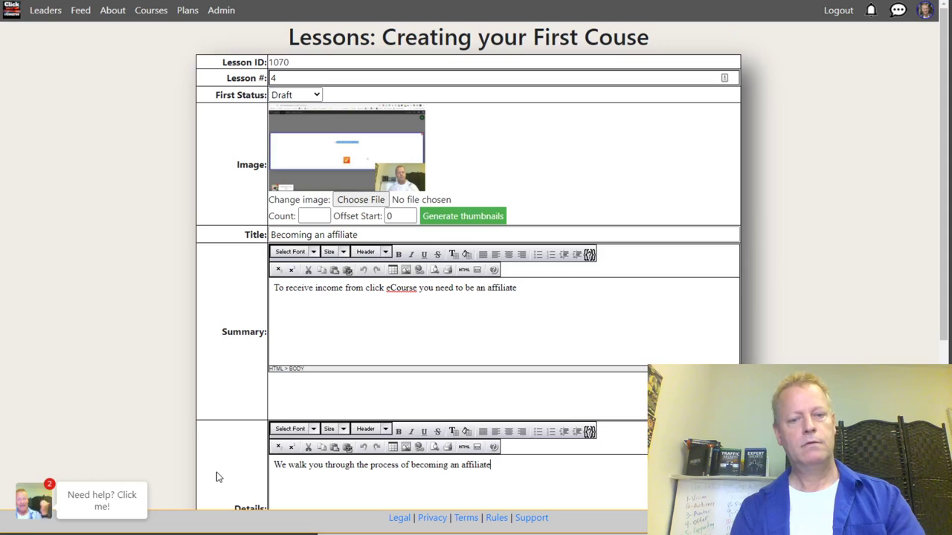
{"action": "scroll", "coordinate": [217, 476], "scroll_direction": "down", "scroll_amount": 4}
{"action": "type", "text": "iate "}
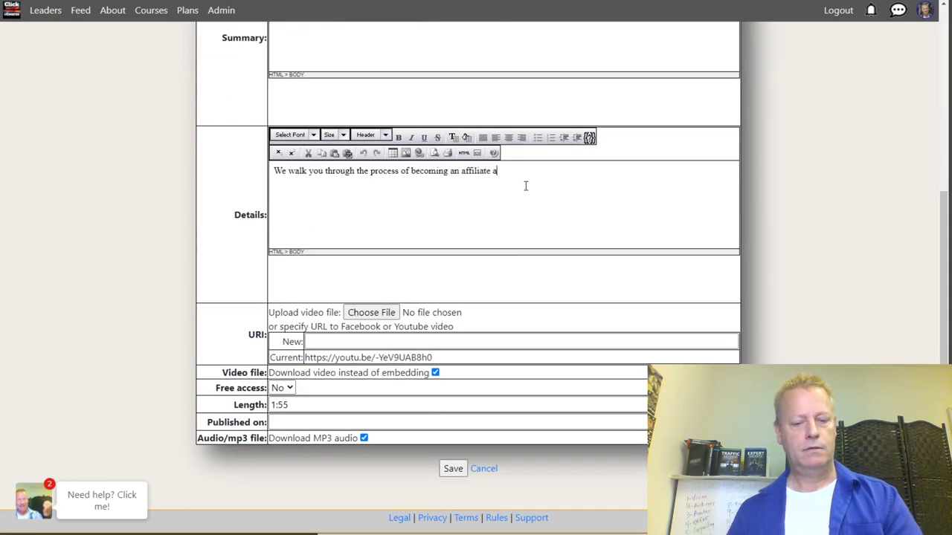
{"action": "type", "text": "and why you need to do that."}
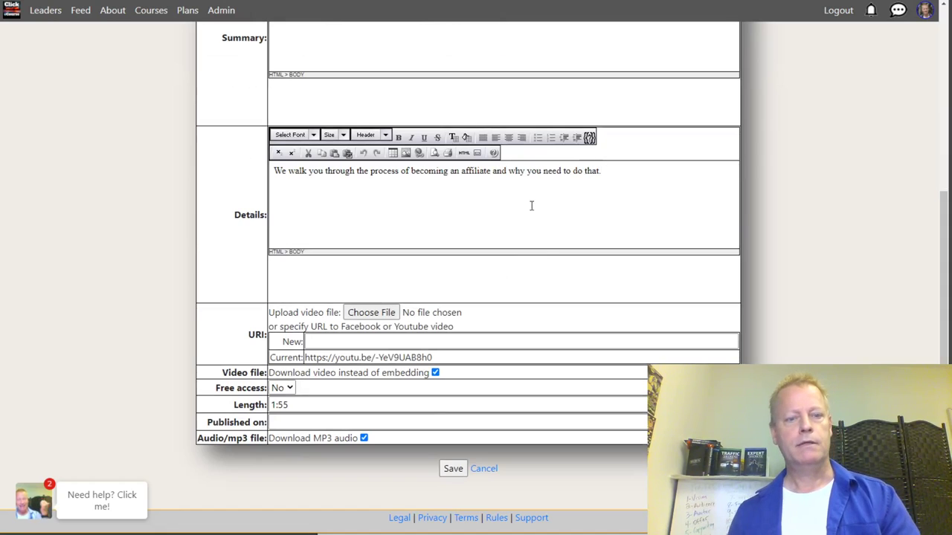
{"action": "left_click", "coordinate": [454, 469]}
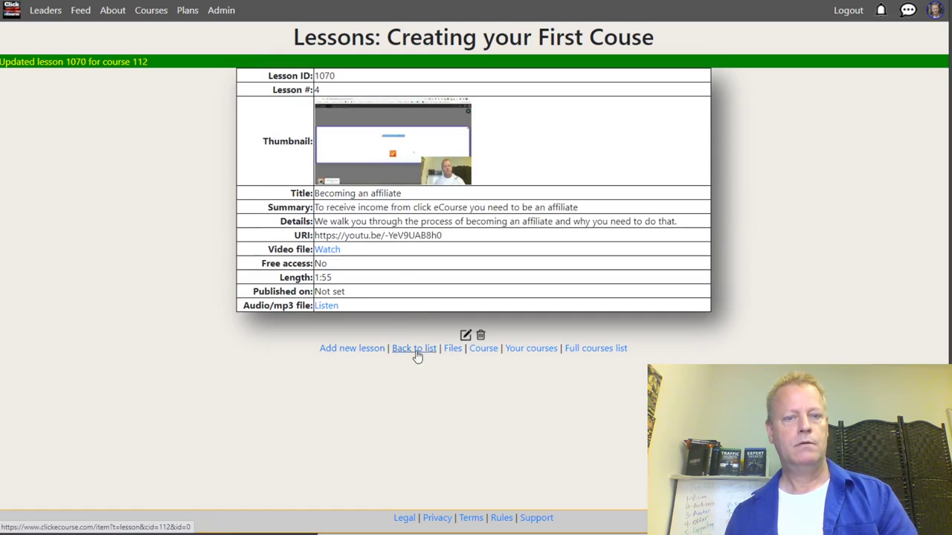
Step: Go back to the course page and scroll down to the lesson grid
{"action": "left_click", "coordinate": [479, 353]}
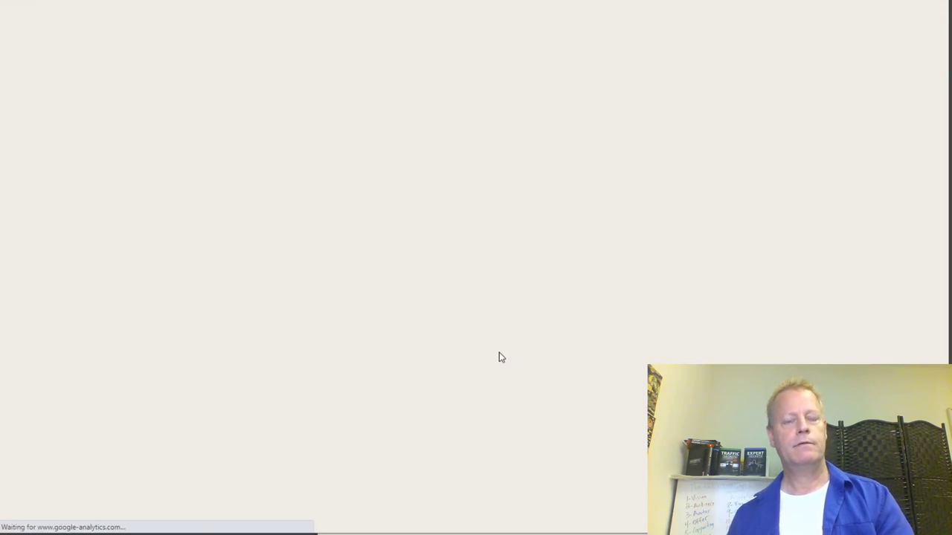
{"action": "scroll", "coordinate": [457, 327], "scroll_direction": "down", "scroll_amount": 4}
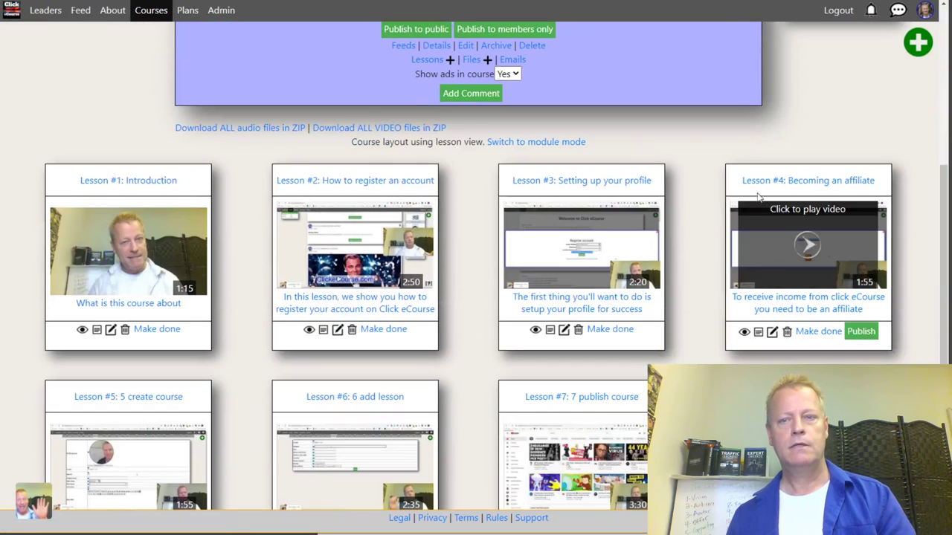
{"action": "scroll", "coordinate": [342, 446], "scroll_direction": "down", "scroll_amount": 2}
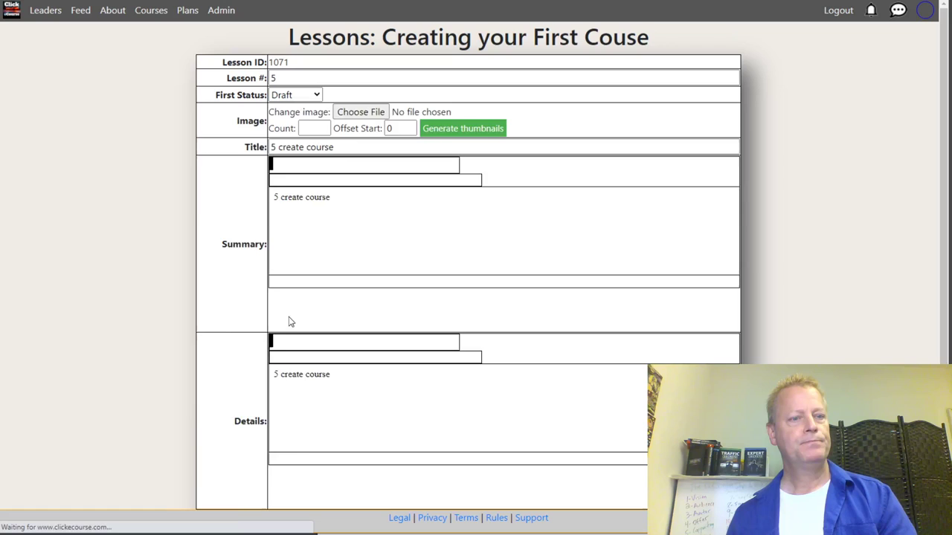
Step: Set lesson 5's first status to Published and retitle it 'Creating a course'
{"action": "left_click", "coordinate": [296, 95]}
{"action": "left_click", "coordinate": [291, 130]}
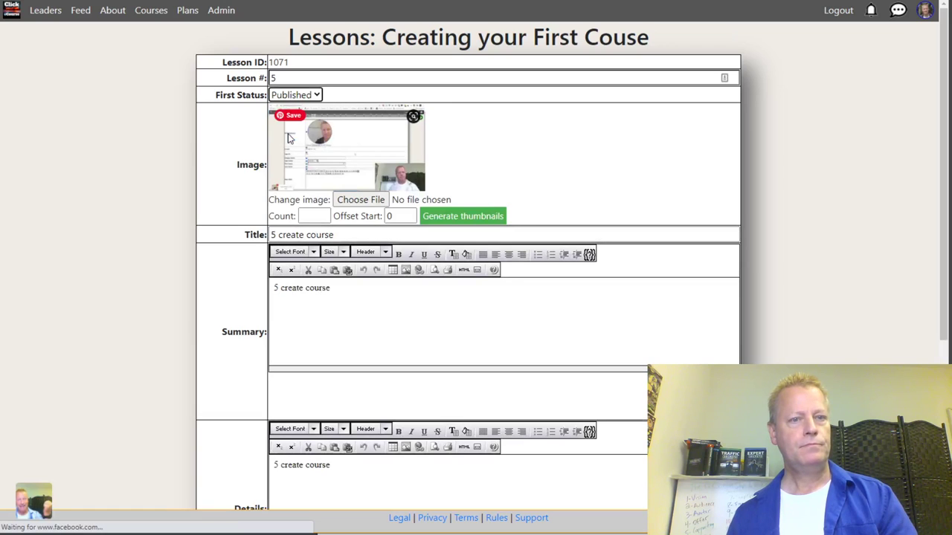
{"action": "left_click_drag", "start_coordinate": [281, 234], "coordinate": [246, 236]}
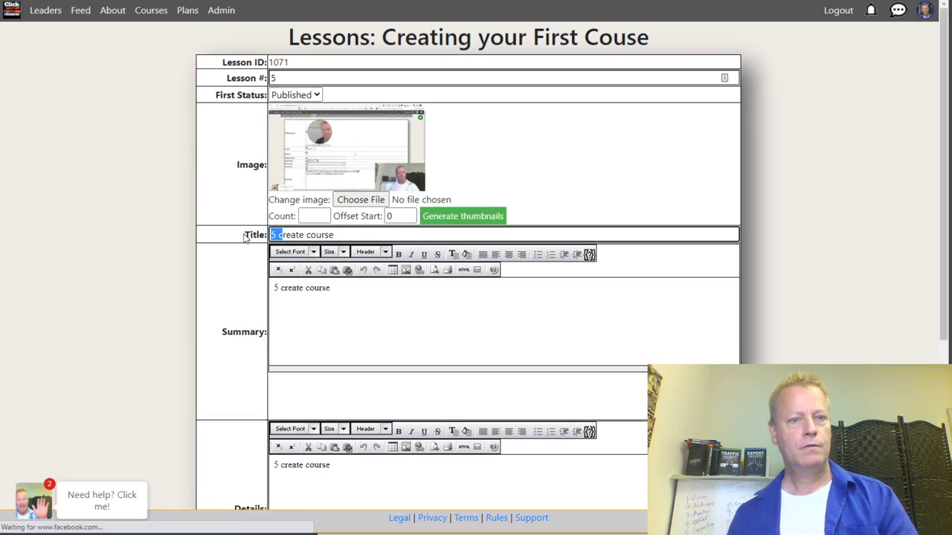
{"action": "type", "text": "C"}
{"action": "key", "text": "Right"}
{"action": "key", "text": "Right"}
{"action": "key", "text": "Right"}
{"action": "key", "text": "Right"}
{"action": "key", "text": "Right"}
{"action": "key", "text": "BackSpace"}
{"action": "type", "text": "ing a"}
Step: Replace the summary with text saying you must create the course before uploading lesson videos
{"action": "left_click_drag", "start_coordinate": [348, 287], "coordinate": [266, 300]}
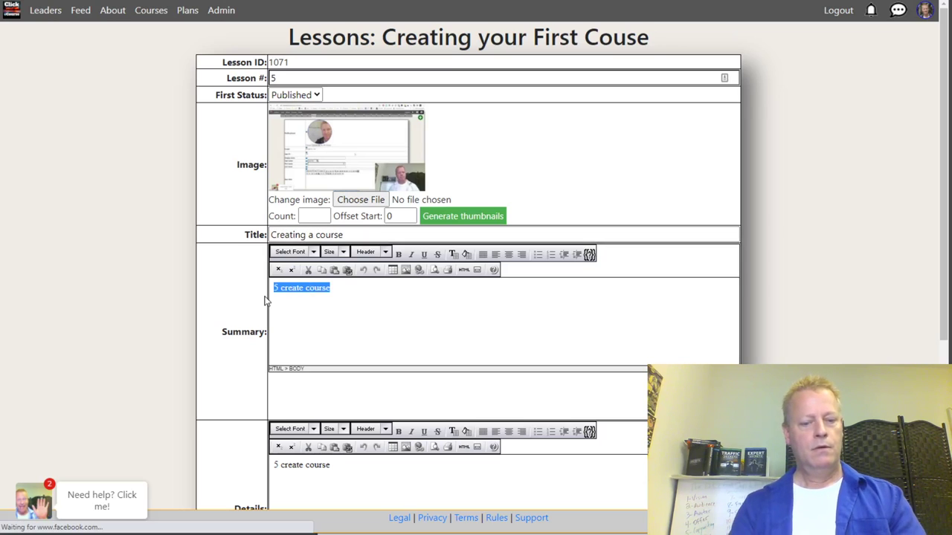
{"action": "type", "text": "The"}
{"action": "type", "text": "Before yo"}
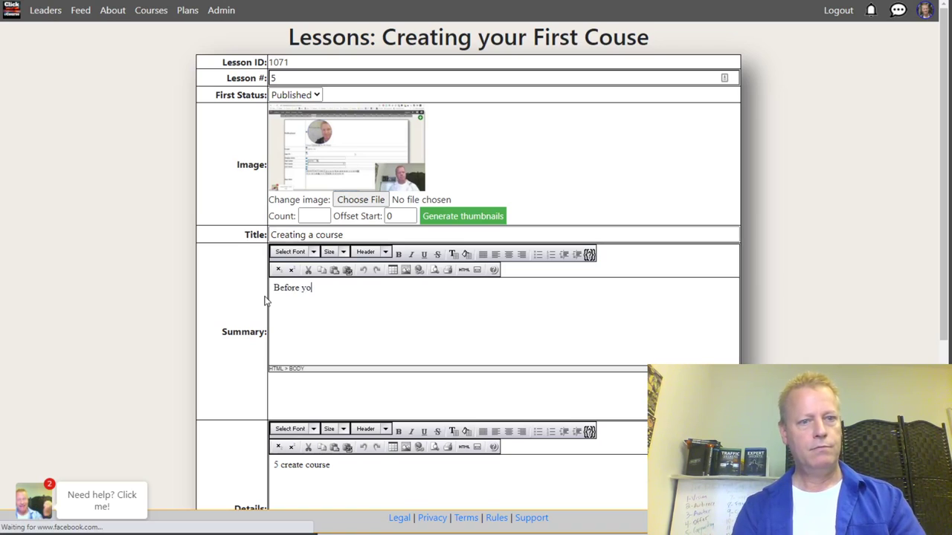
{"action": "type", "text": "ur"}
{"action": "key", "text": "BackSpace"}
{"action": "key", "text": "BackSpace"}
{"action": "type", "text": "can upload lessons"}
{"action": "key", "text": "BackSpace"}
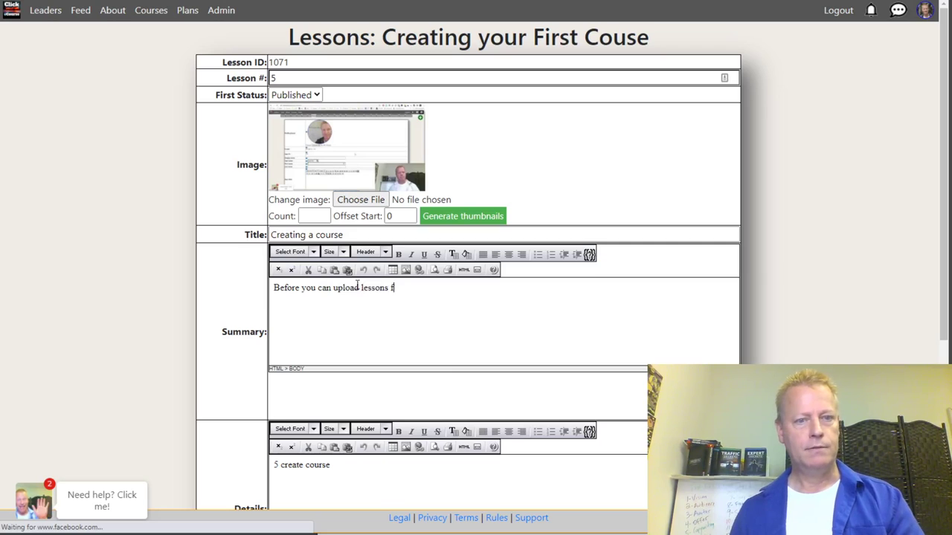
{"action": "type", "text": "videos for"}
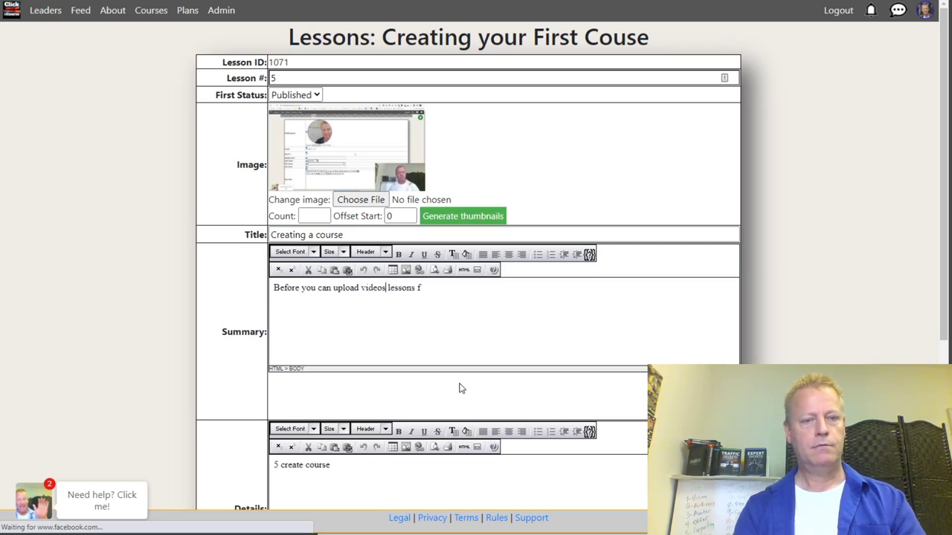
{"action": "left_click", "coordinate": [455, 290]}
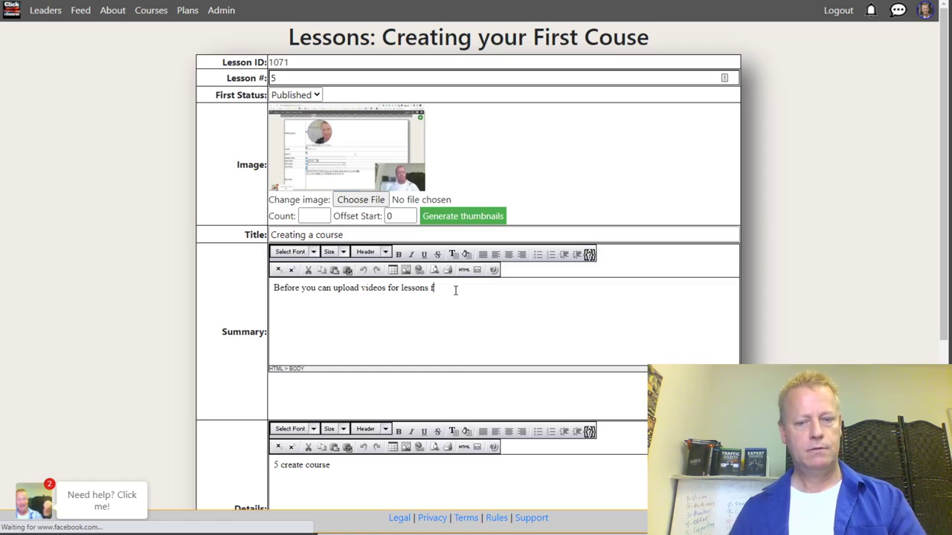
{"action": "key", "text": "BackSpace"}
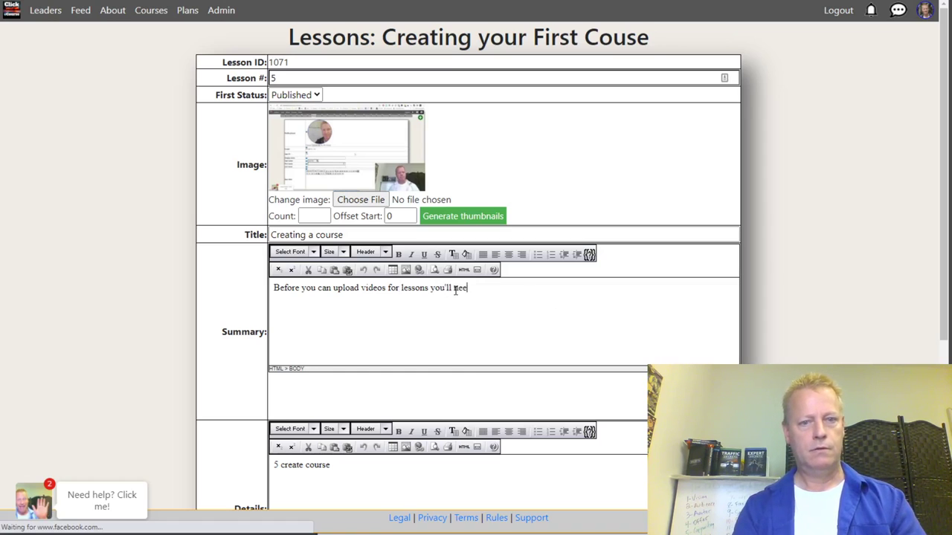
{"action": "type", "text": "you'll need to create "}
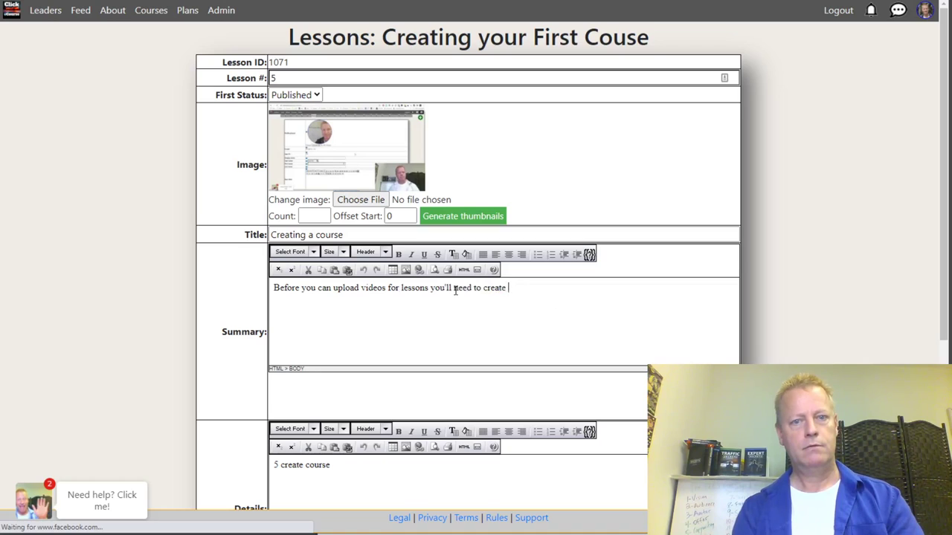
{"action": "type", "text": "the course itself."}
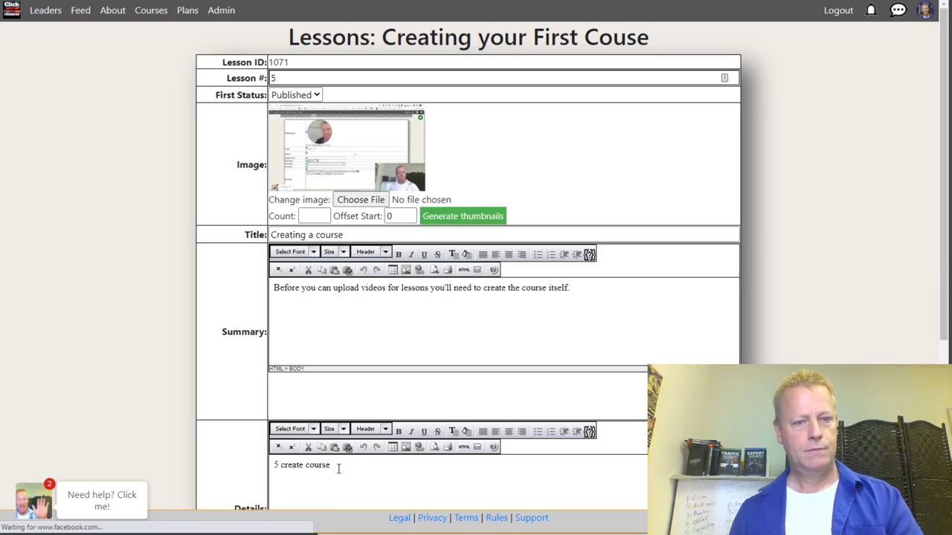
Step: Describe the course as the container lessons and videos tie to, and save lesson 5
{"action": "left_click_drag", "start_coordinate": [336, 467], "coordinate": [243, 478]}
{"action": "type", "text": "Th"}
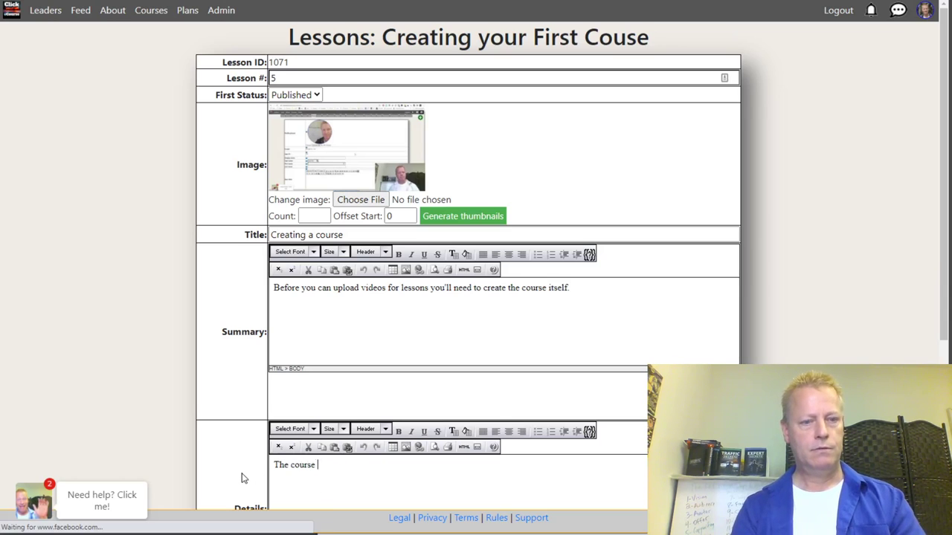
{"action": "type", "text": "e course is the contained "}
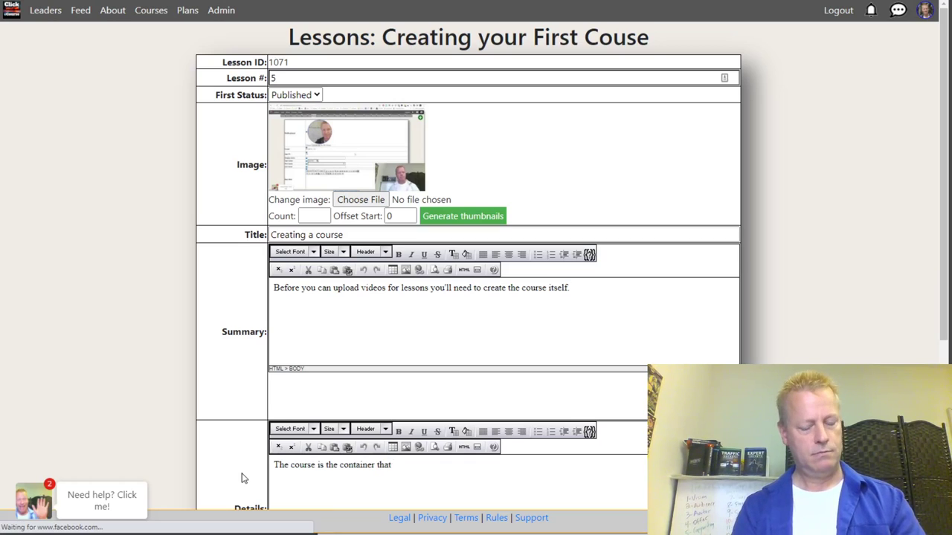
{"action": "type", "text": "that the lesson"}
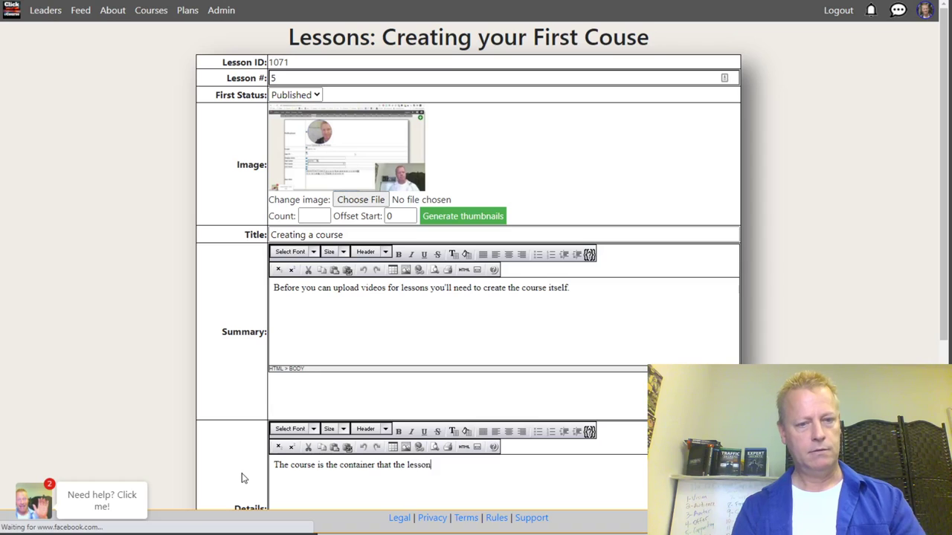
{"action": "type", "text": "s and videos w"}
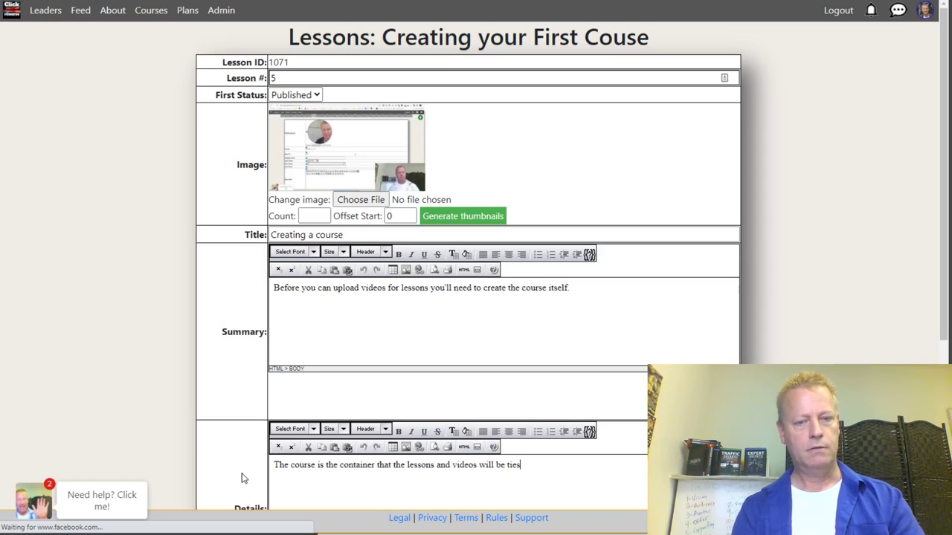
{"action": "type", "text": "ill be tied to once created."}
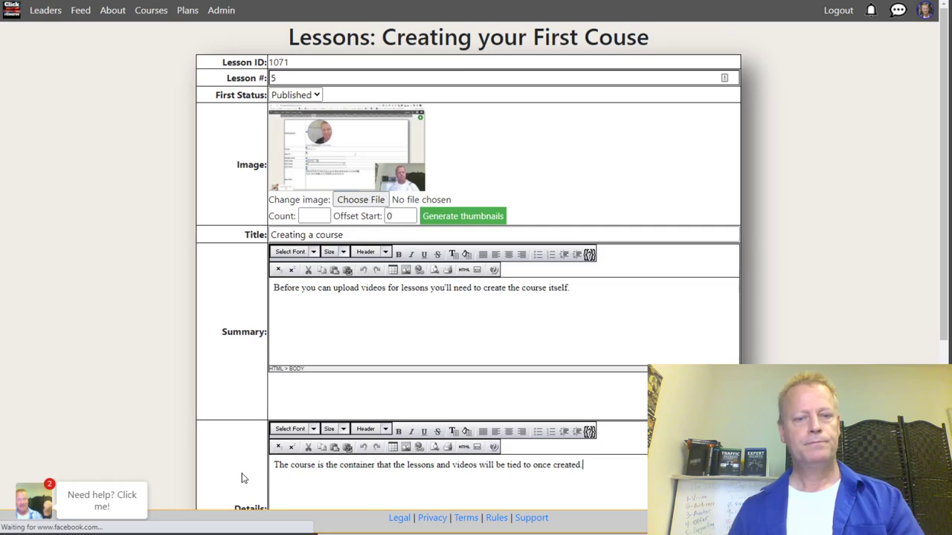
{"action": "scroll", "coordinate": [297, 453], "scroll_direction": "down", "scroll_amount": 4}
{"action": "left_click", "coordinate": [450, 470]}
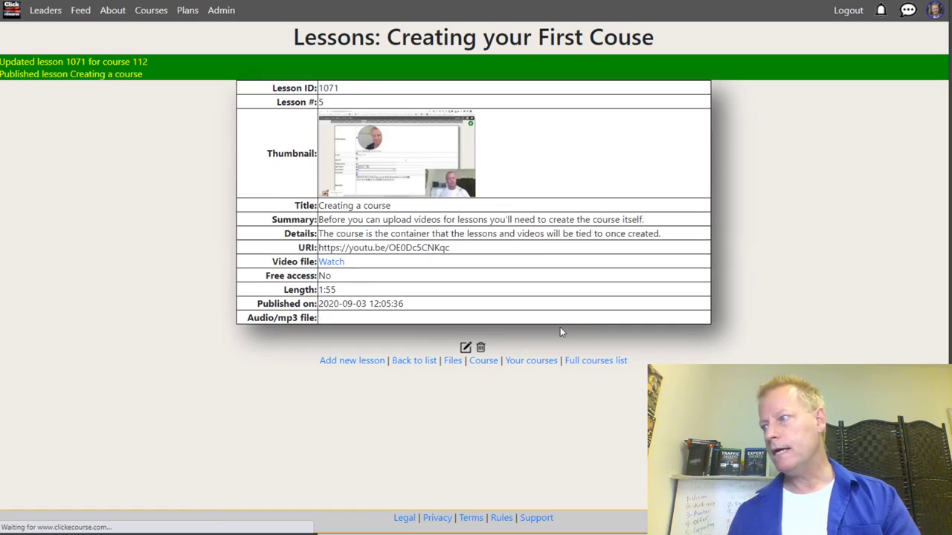
Step: Return to the course page and open lesson 6 for editing
{"action": "left_click", "coordinate": [484, 362]}
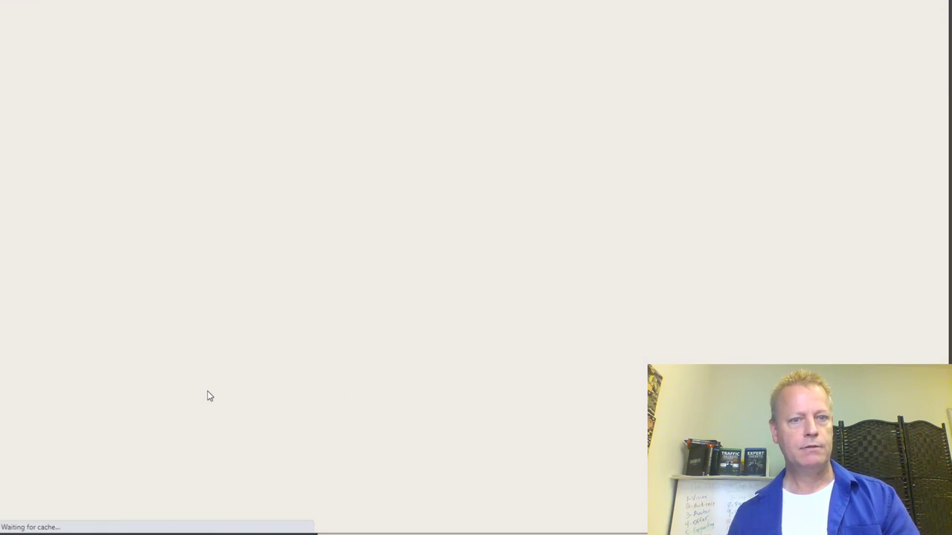
{"action": "scroll", "coordinate": [197, 332], "scroll_direction": "down", "scroll_amount": 2}
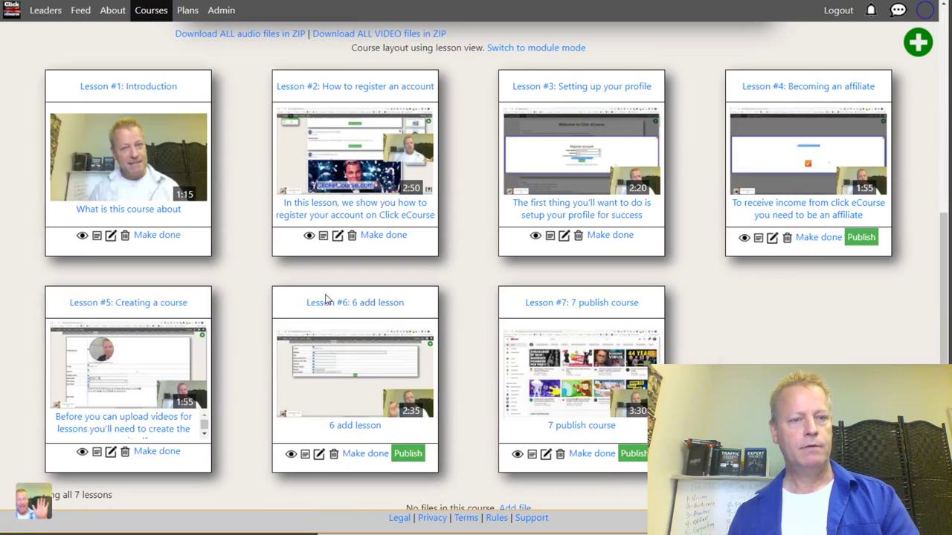
{"action": "left_click", "coordinate": [319, 455]}
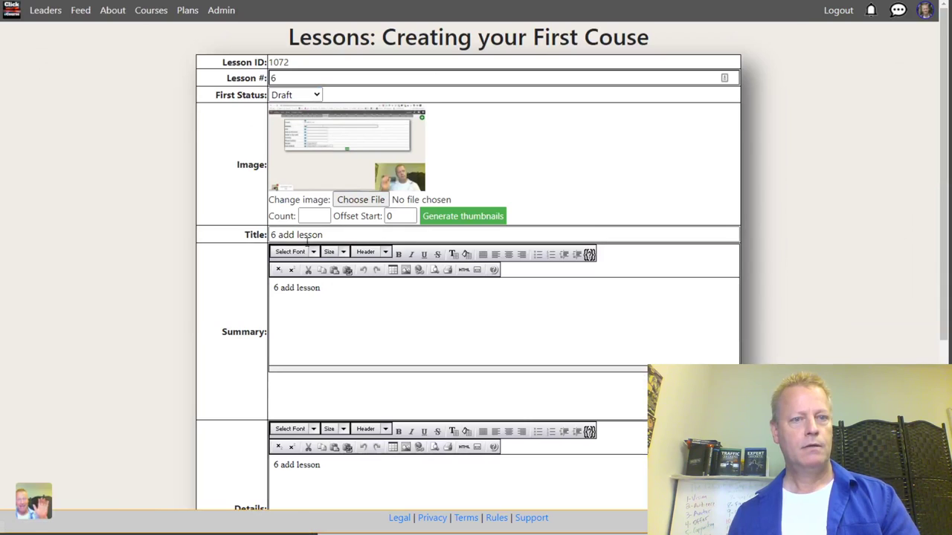
Step: Retitle lesson 6 'Adding a lesson', fixing the typo in 'Adding'
{"action": "left_click_drag", "start_coordinate": [296, 236], "coordinate": [241, 238]}
{"action": "type", "text": "Ading a"}
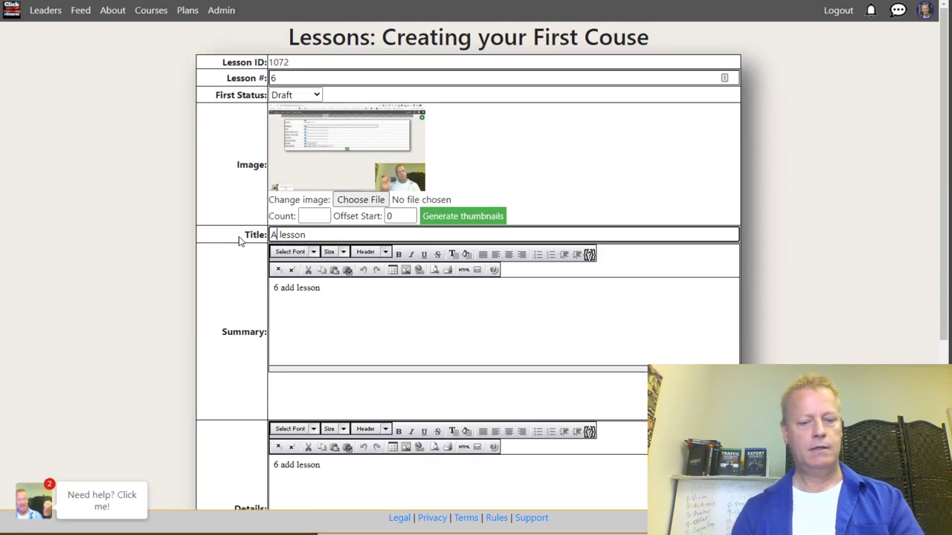
{"action": "left_click", "coordinate": [282, 235]}
{"action": "type", "text": "d"}
{"action": "key", "text": "BackSpace"}
{"action": "type", "text": "dding a"}
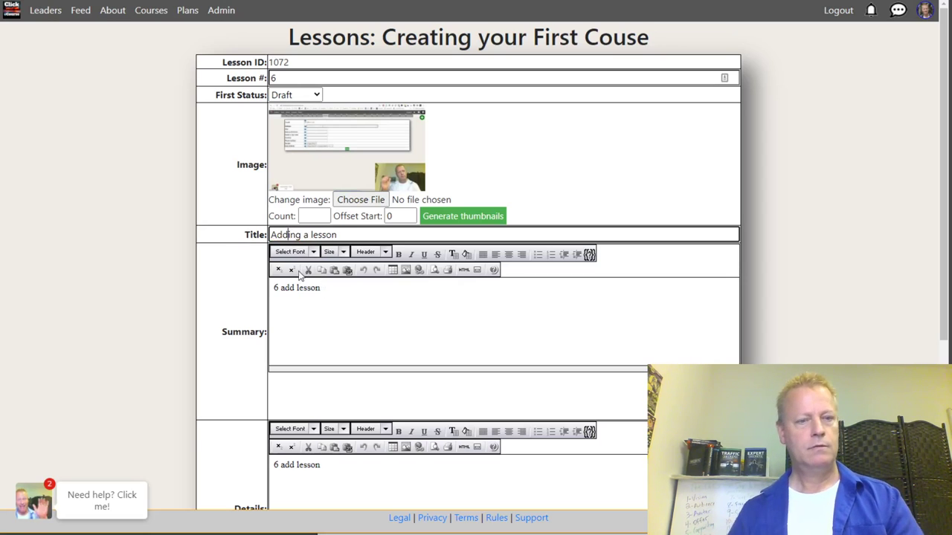
Step: Write lesson 6's summary and details about adding a lesson to a course in Click eCourse, then save
{"action": "left_click_drag", "start_coordinate": [323, 288], "coordinate": [229, 309]}
{"action": "type", "text": "A course is not of any us"}
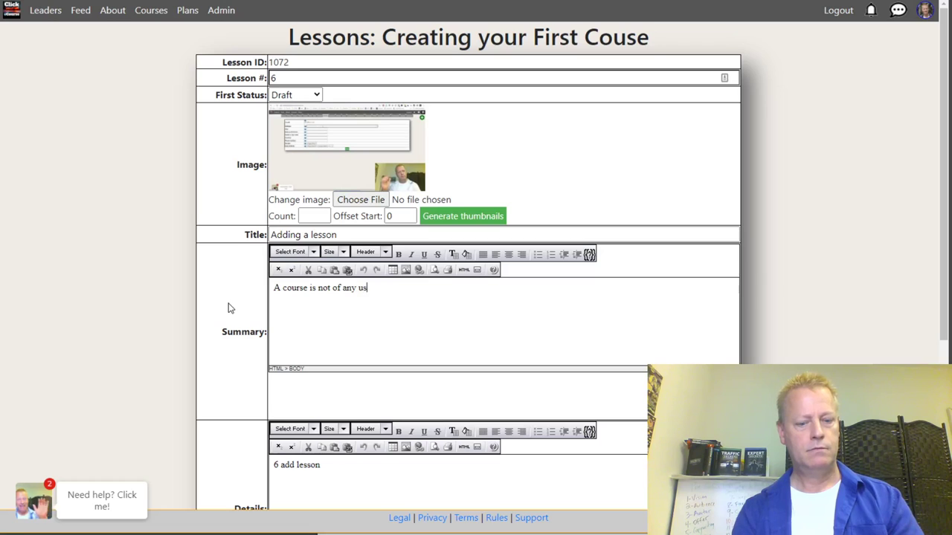
{"action": "type", "text": "e without a lesson"}
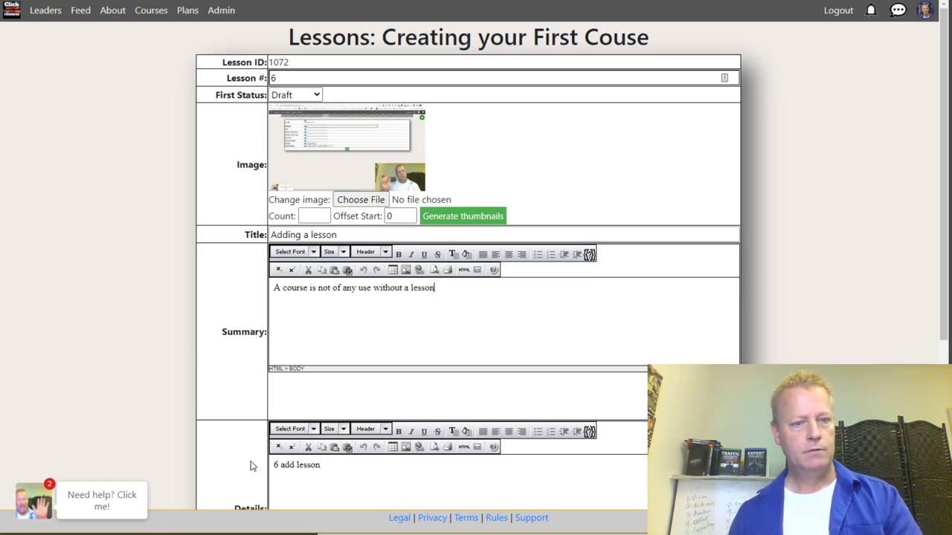
{"action": "scroll", "coordinate": [268, 446], "scroll_direction": "down", "scroll_amount": 3}
{"action": "left_click_drag", "start_coordinate": [337, 245], "coordinate": [269, 242]}
{"action": "type", "text": "W"}
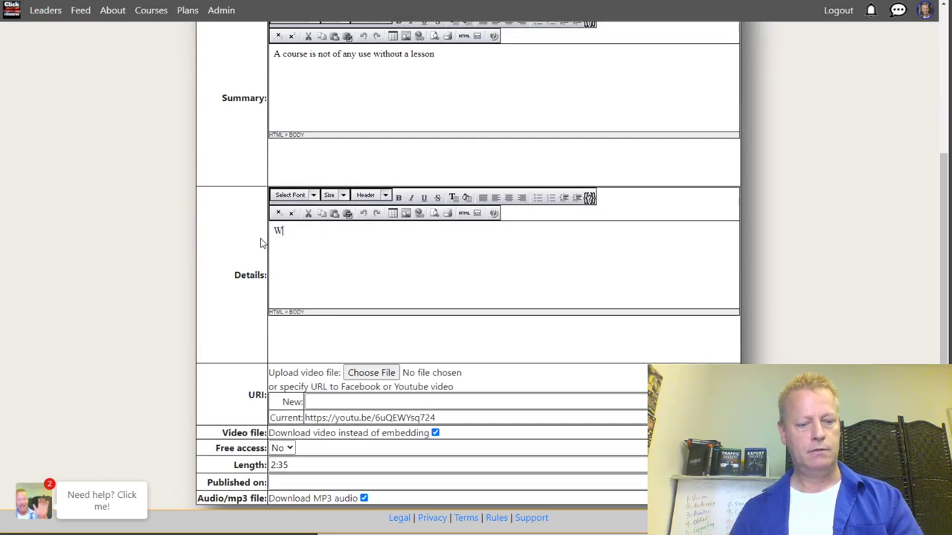
{"action": "type", "text": "e show you how to add  a lesson to a"}
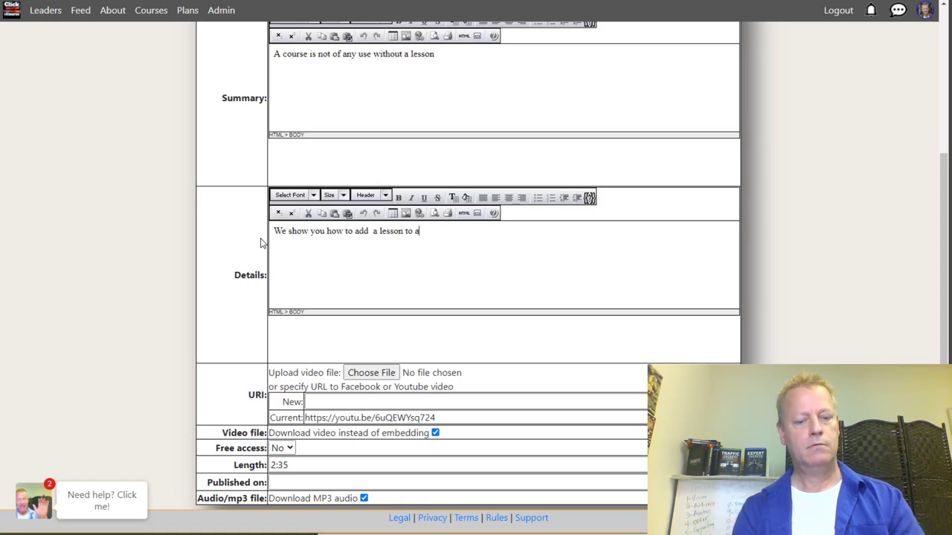
{"action": "type", "text": " courtse in cl"}
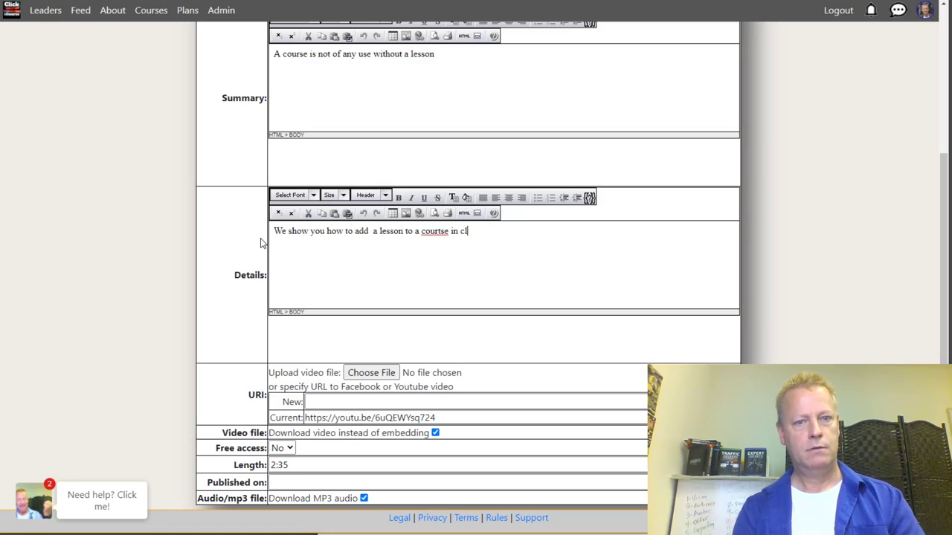
{"action": "type", "text": "ick eCo"}
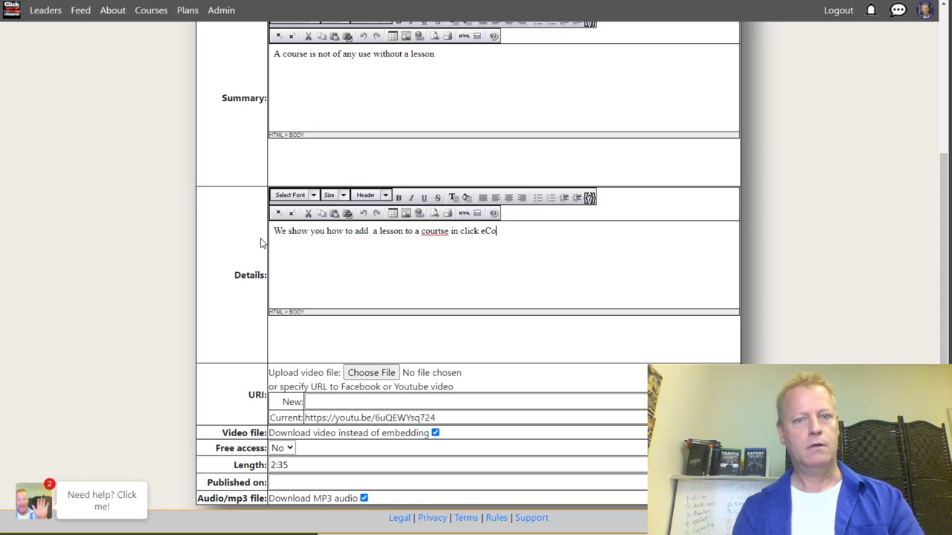
{"action": "type", "text": "urse"}
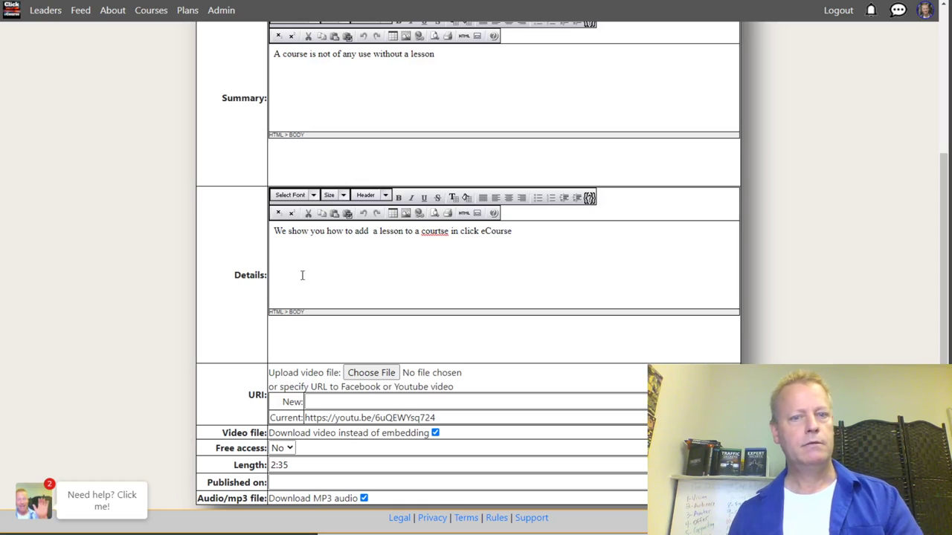
{"action": "key", "text": "BackSpace"}
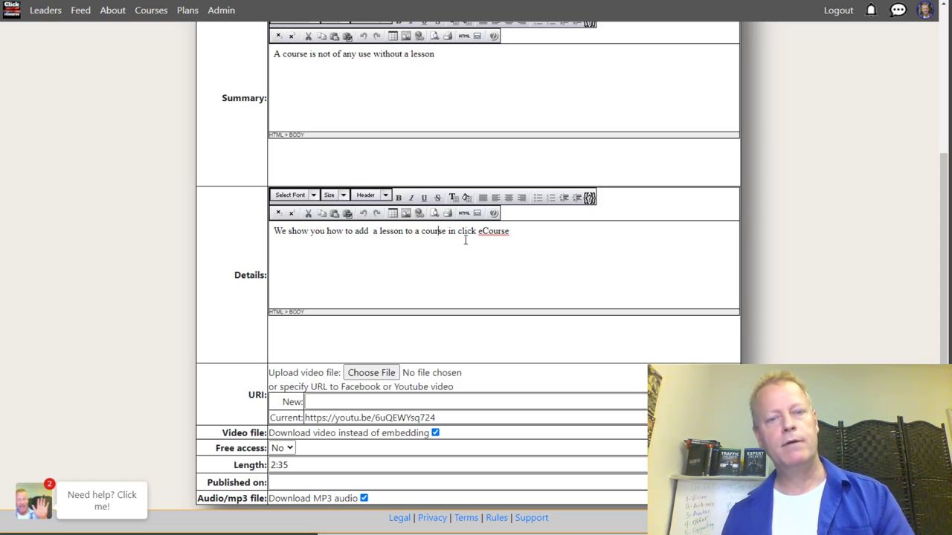
{"action": "key", "text": "BackSpace"}
{"action": "type", "text": "C"}
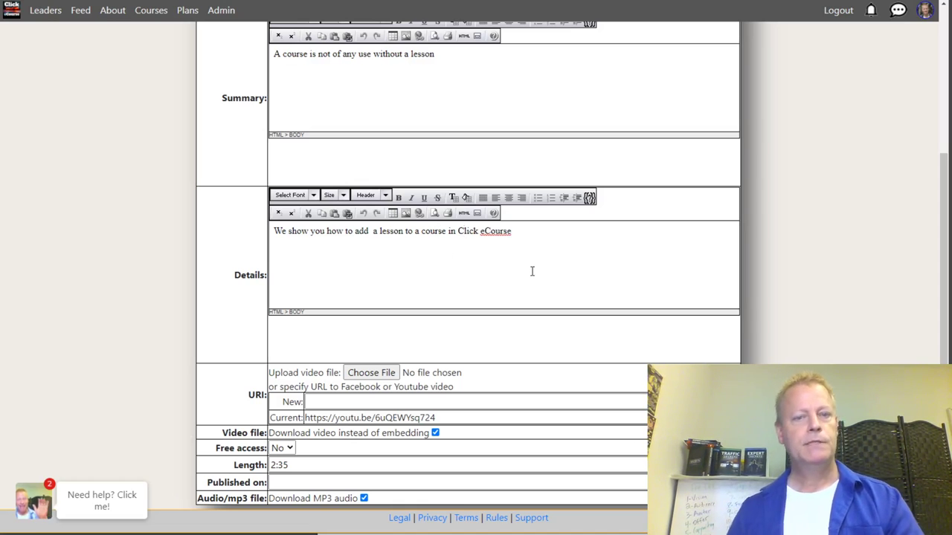
{"action": "scroll", "coordinate": [441, 360], "scroll_direction": "down", "scroll_amount": 1}
{"action": "left_click", "coordinate": [457, 470]}
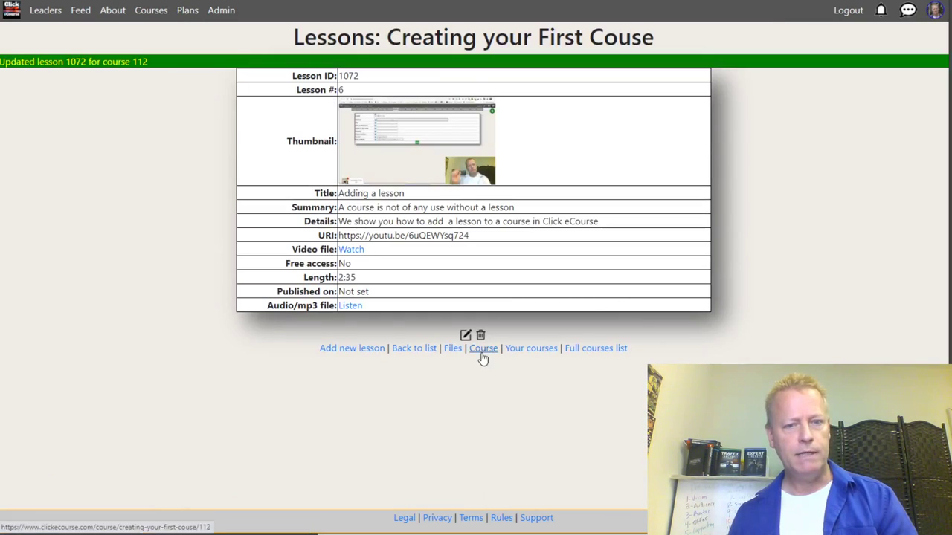
Step: Set lesson 6's first status to Published and save it
{"action": "left_click", "coordinate": [482, 354]}
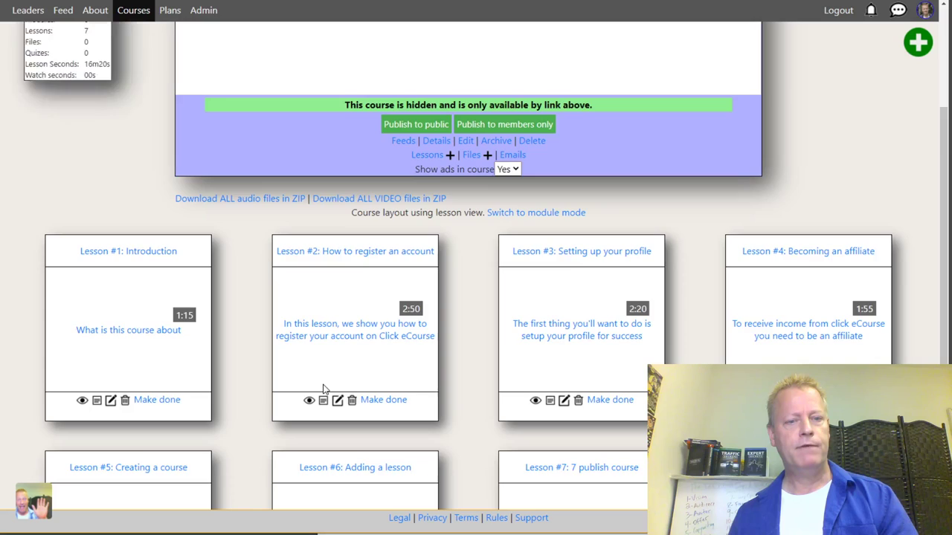
{"action": "scroll", "coordinate": [323, 388], "scroll_direction": "down", "scroll_amount": 3}
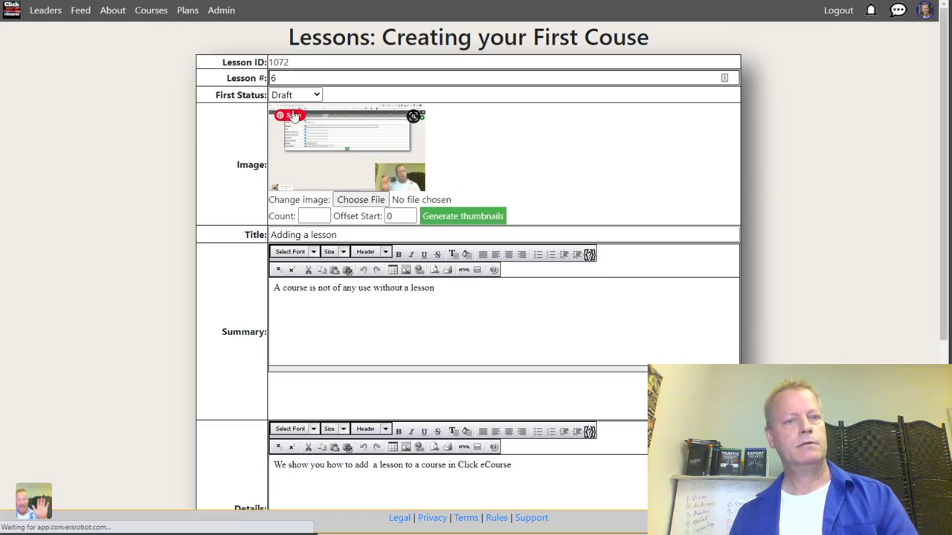
{"action": "left_click", "coordinate": [295, 94]}
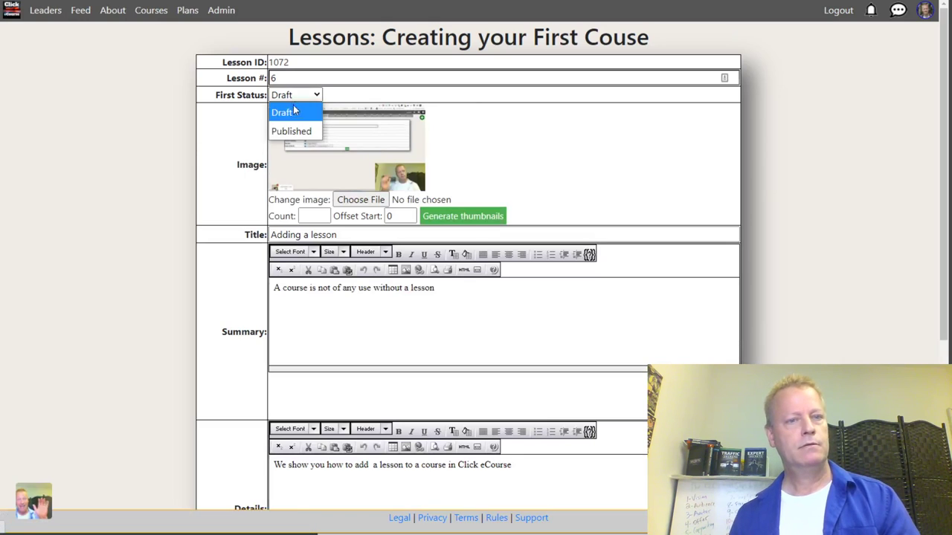
{"action": "left_click", "coordinate": [291, 131]}
{"action": "scroll", "coordinate": [249, 216], "scroll_direction": "down", "scroll_amount": 4}
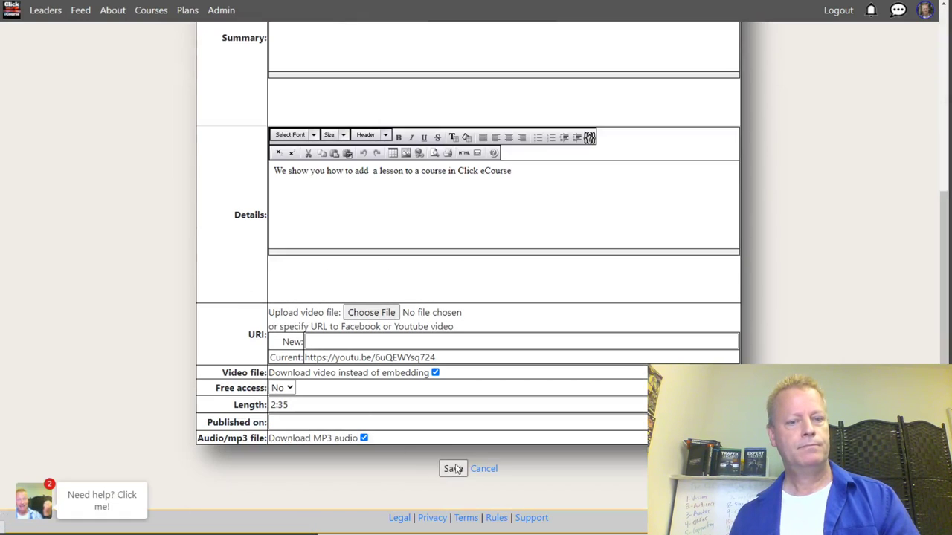
{"action": "left_click", "coordinate": [452, 468]}
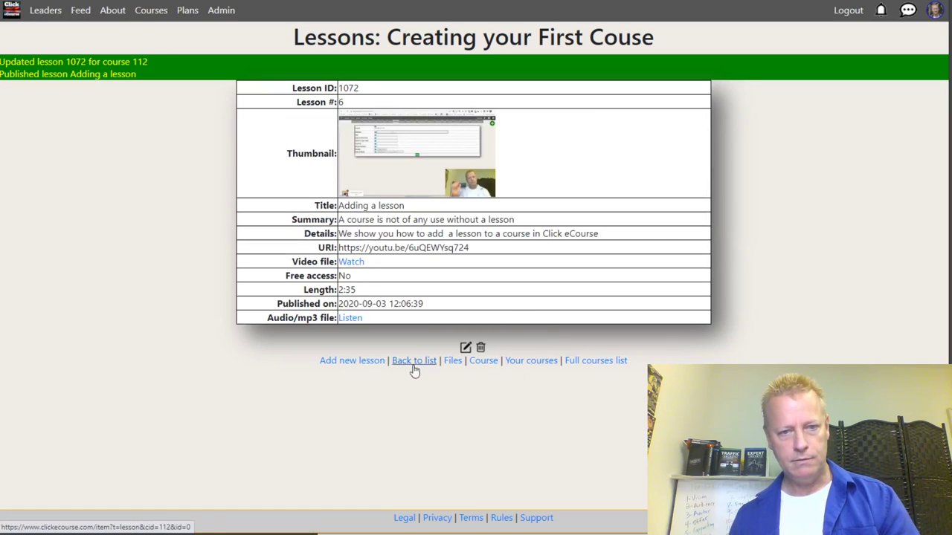
Step: Set lesson 4 'Becoming an affiliate' to Published and return to the course page
{"action": "left_click", "coordinate": [484, 361]}
{"action": "scroll", "coordinate": [603, 469], "scroll_direction": "down", "scroll_amount": 5}
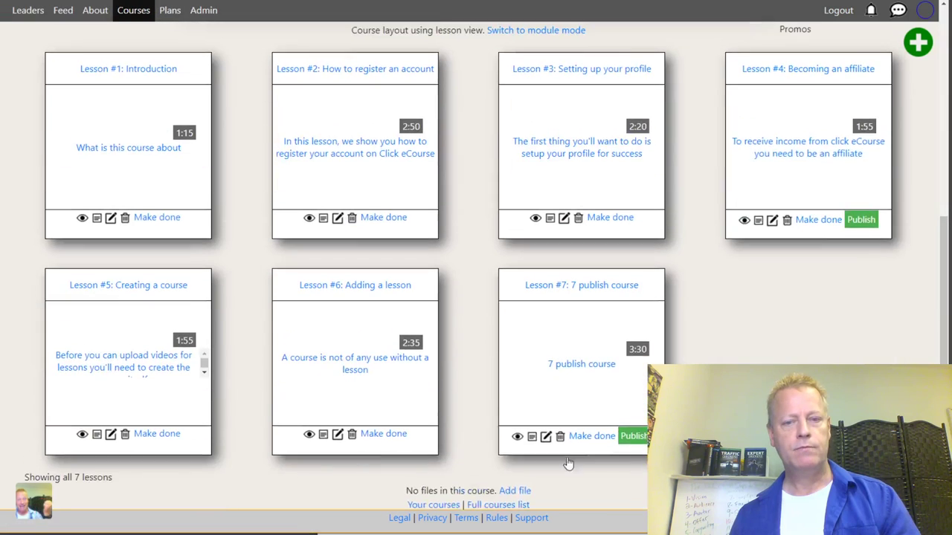
{"action": "left_click", "coordinate": [772, 237]}
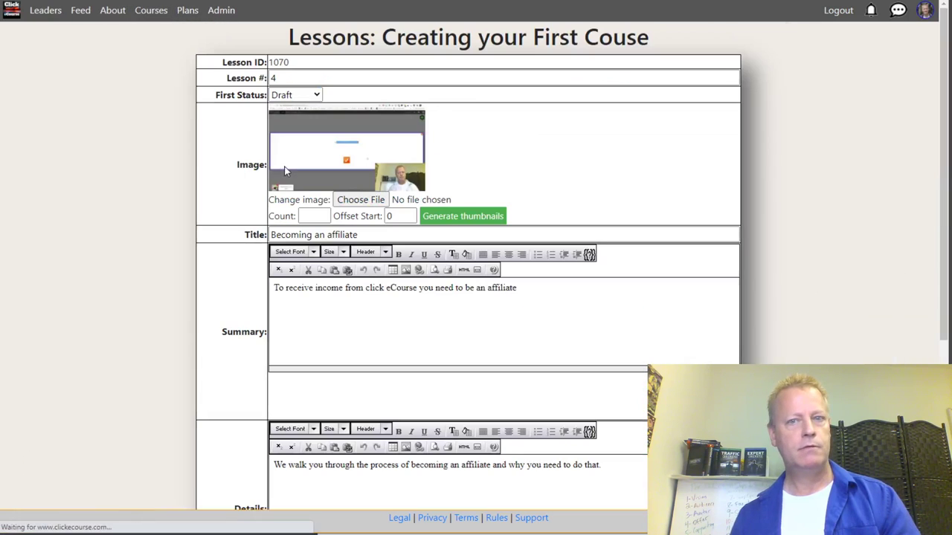
{"action": "left_click", "coordinate": [295, 95]}
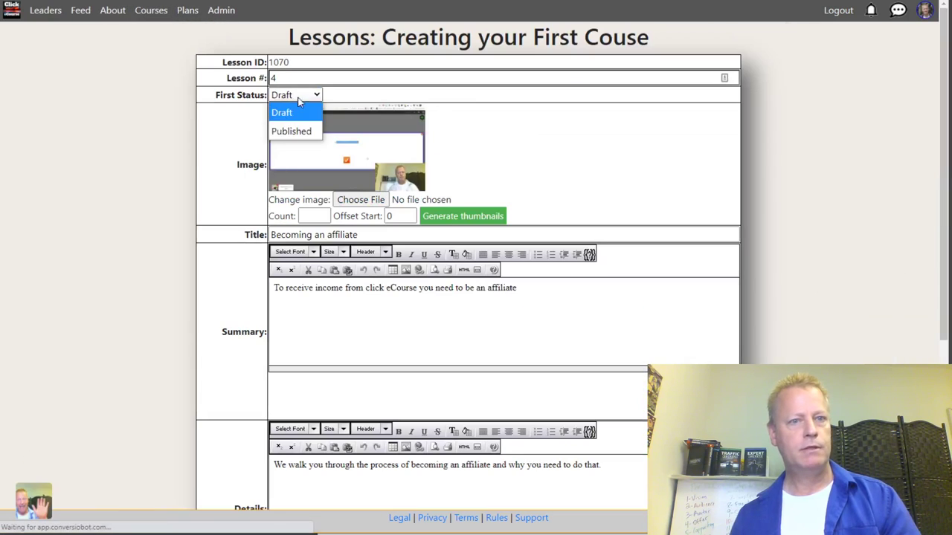
{"action": "left_click", "coordinate": [289, 130]}
{"action": "scroll", "coordinate": [227, 267], "scroll_direction": "down", "scroll_amount": 4}
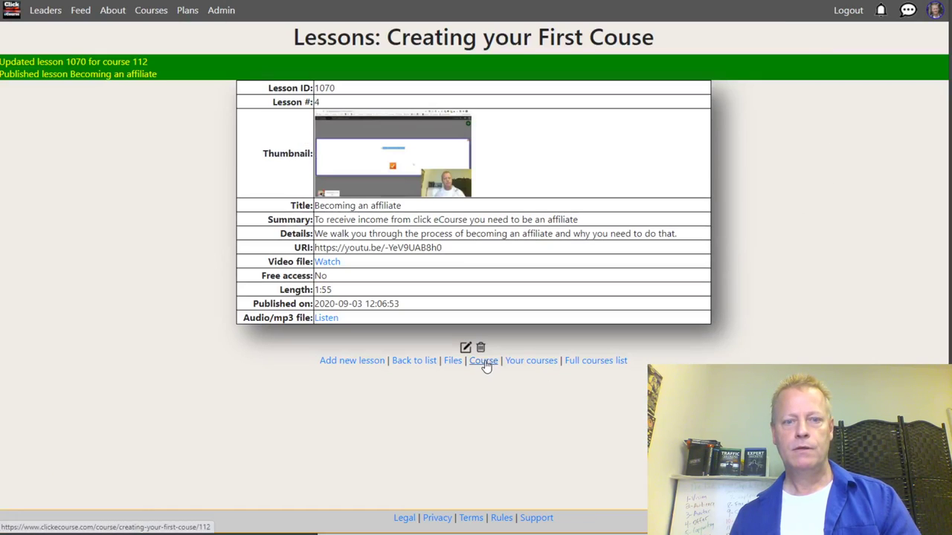
{"action": "left_click", "coordinate": [483, 361]}
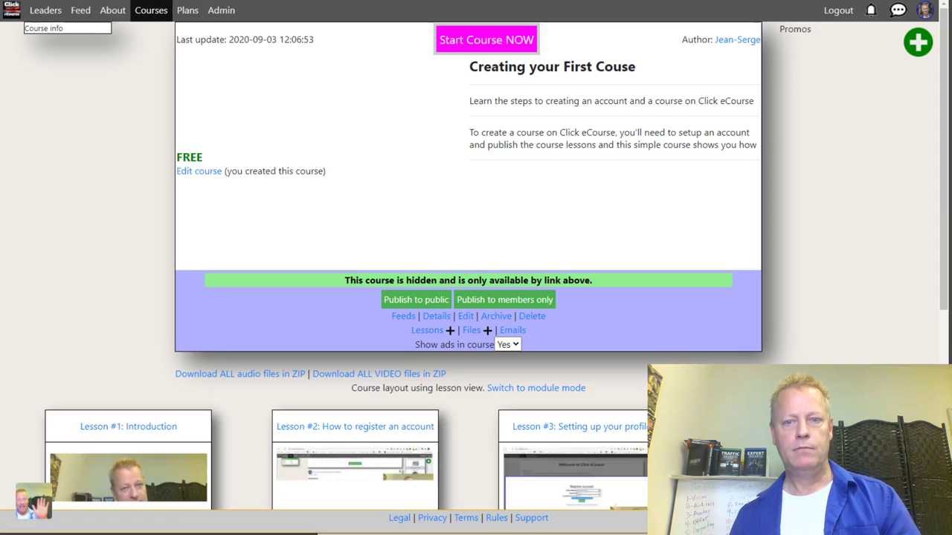
{"action": "scroll", "coordinate": [476, 298], "scroll_direction": "down", "scroll_amount": 5}
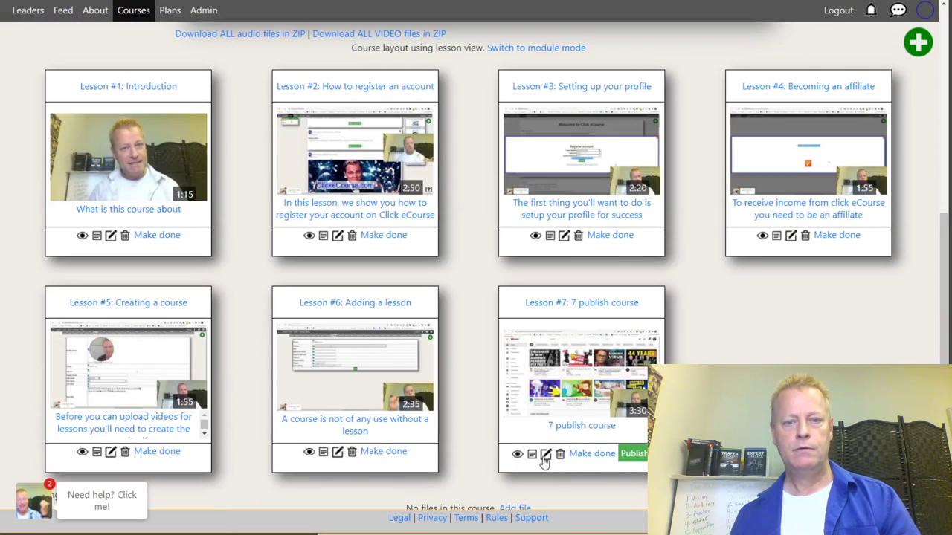
Step: Retitle lesson 7 as 'Publishing the course'
{"action": "left_click", "coordinate": [562, 360]}
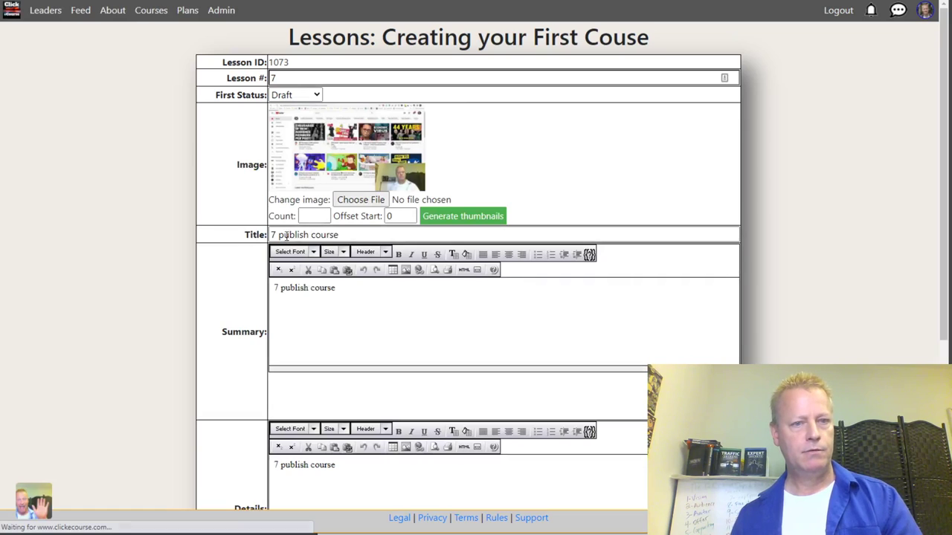
{"action": "left_click_drag", "start_coordinate": [282, 234], "coordinate": [229, 246]}
{"action": "type", "text": "P"}
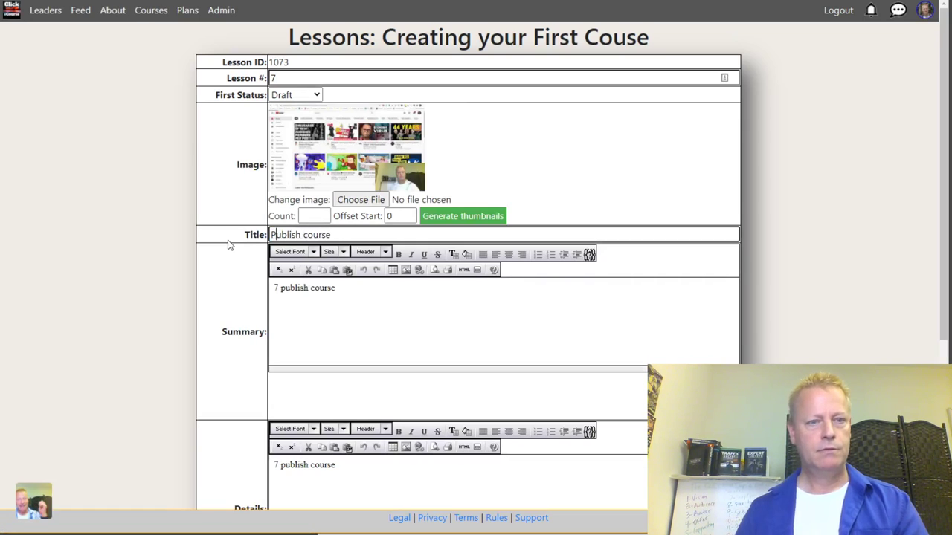
{"action": "left_click", "coordinate": [302, 235]}
{"action": "type", "text": "ing the"}
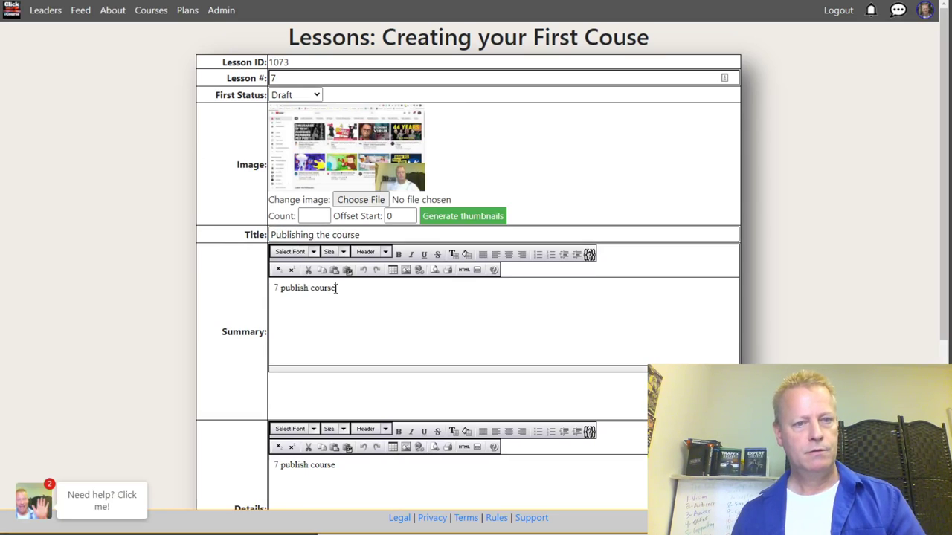
Step: Replace the placeholder summary and details with text explaining how and why to publish a course
{"action": "left_click_drag", "start_coordinate": [336, 291], "coordinate": [272, 299]}
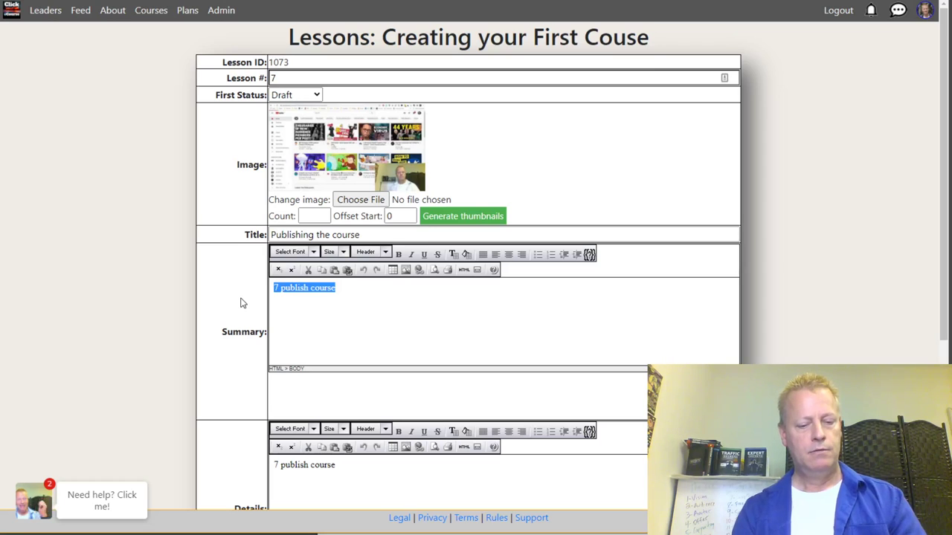
{"action": "type", "text": "You'll nee"}
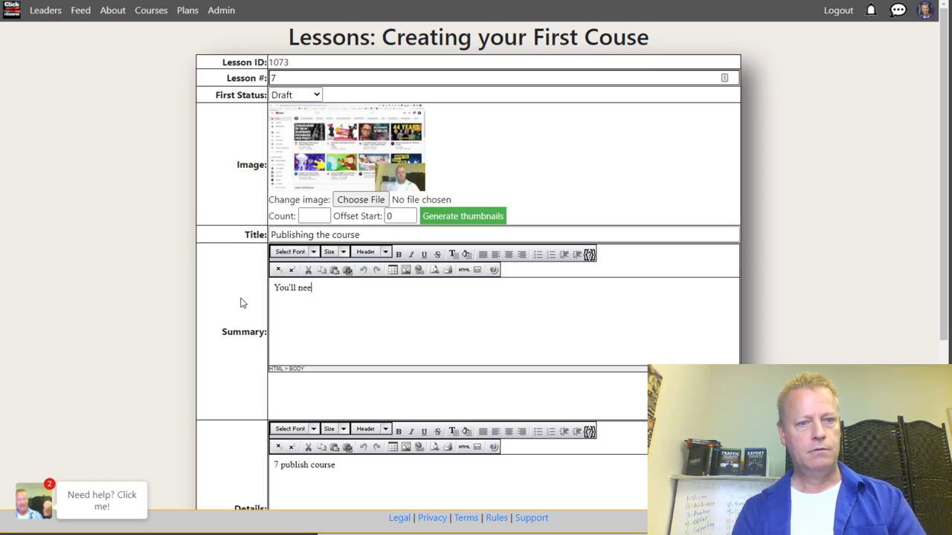
{"action": "type", "text": "d to publish the course if you wa"}
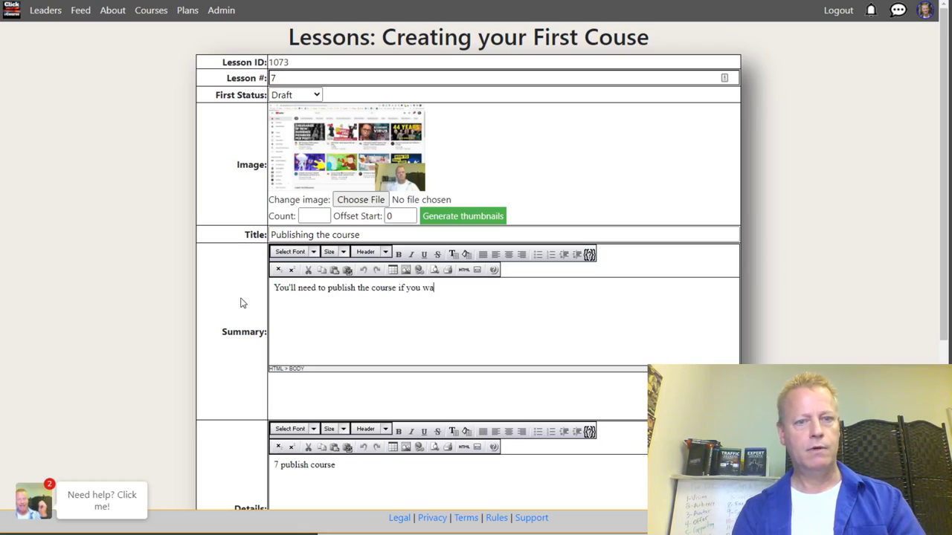
{"action": "type", "text": "nt others to buy it"}
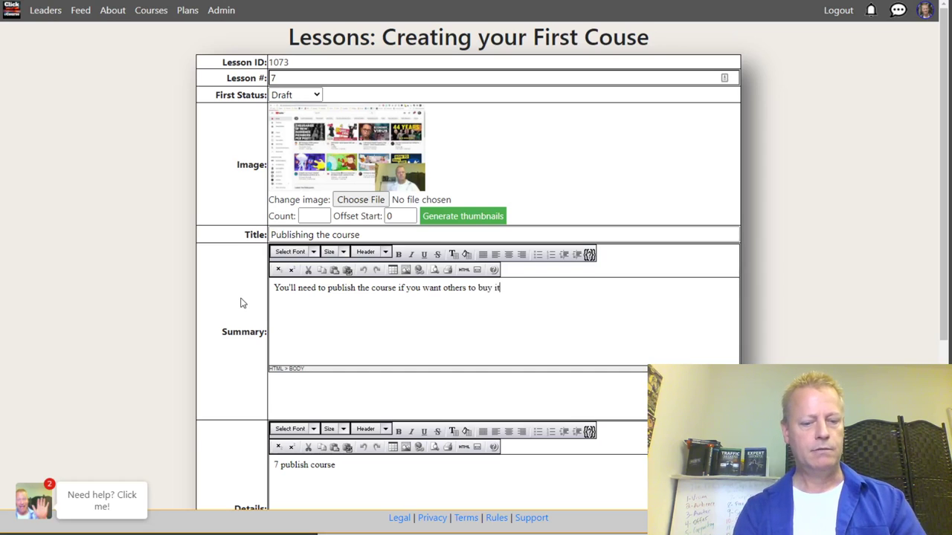
{"action": "left_click_drag", "start_coordinate": [353, 466], "coordinate": [223, 479]}
{"action": "type", "text": "We show"}
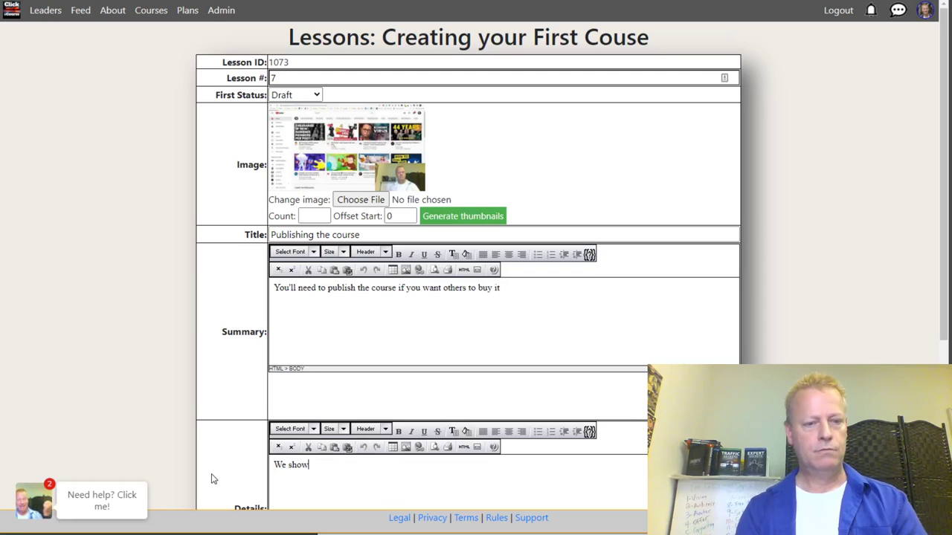
{"action": "type", "text": " you how to publish a course. You can pu"}
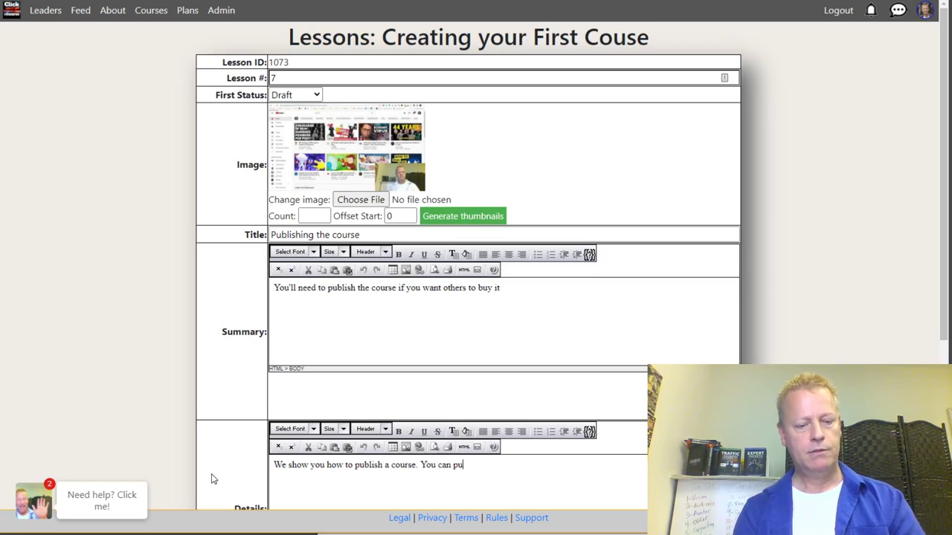
{"action": "type", "text": "blish to "}
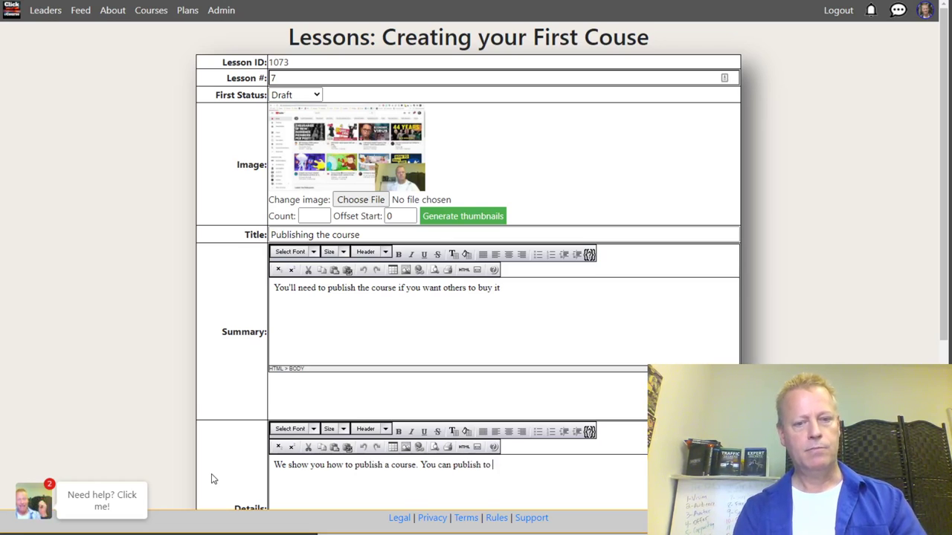
{"action": "type", "text": "public, to members or"}
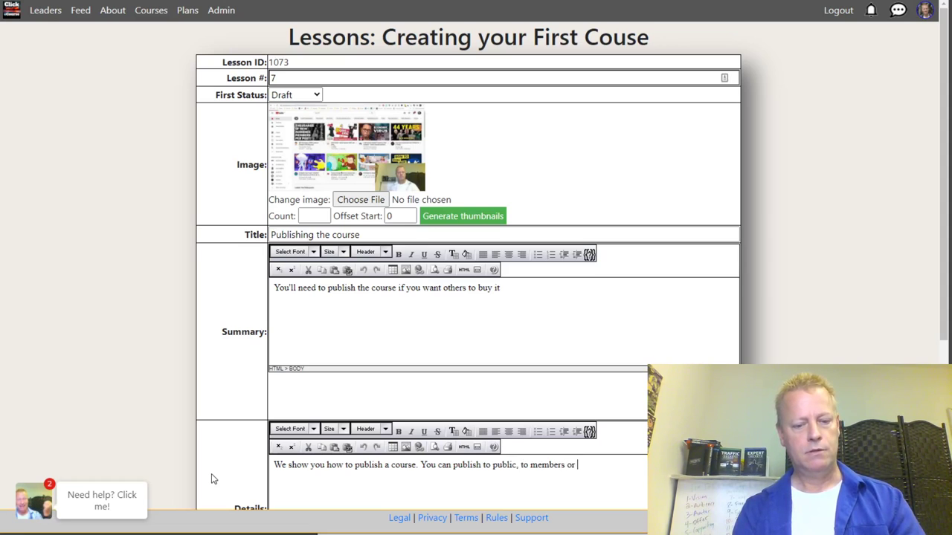
{"action": "type", "text": "make it a hidd"}
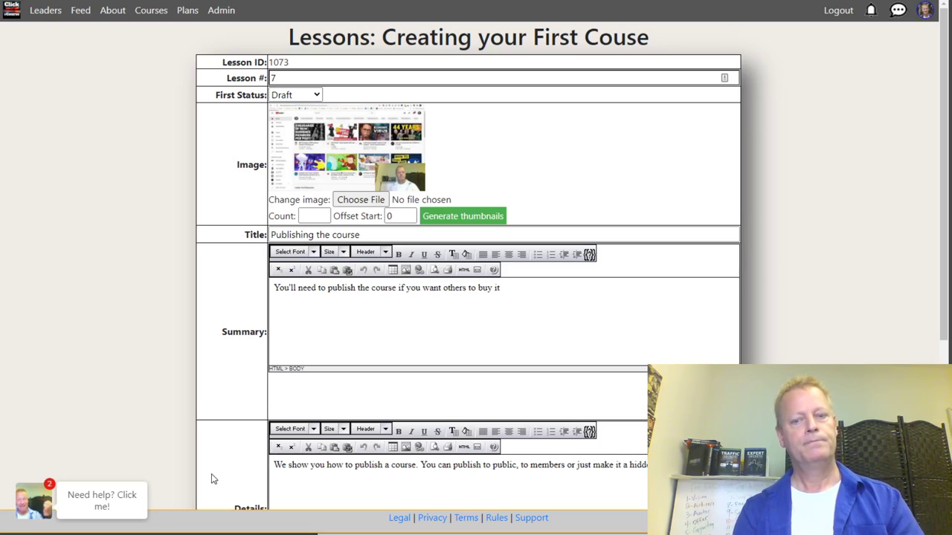
Step: Set the lesson's status to Published and save it
{"action": "scroll", "coordinate": [223, 472], "scroll_direction": "down", "scroll_amount": 4}
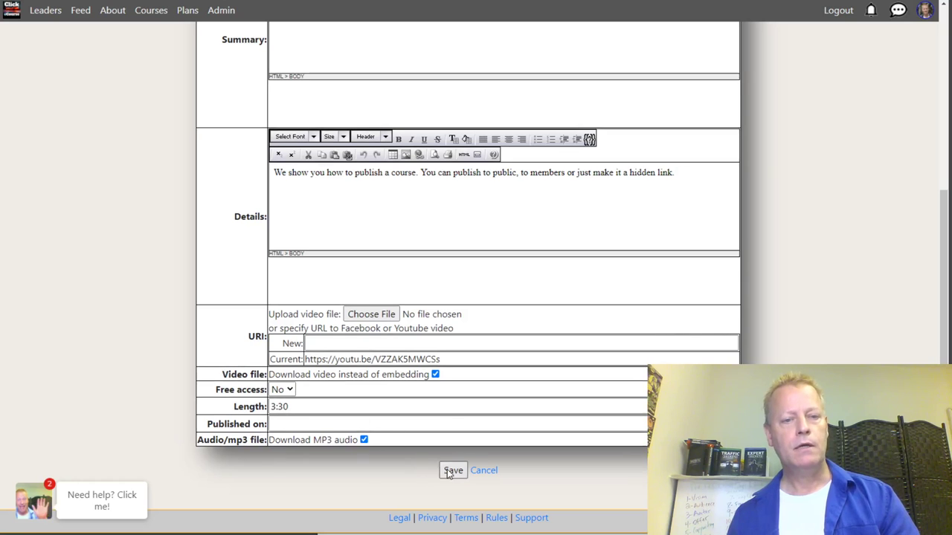
{"action": "left_click", "coordinate": [452, 471]}
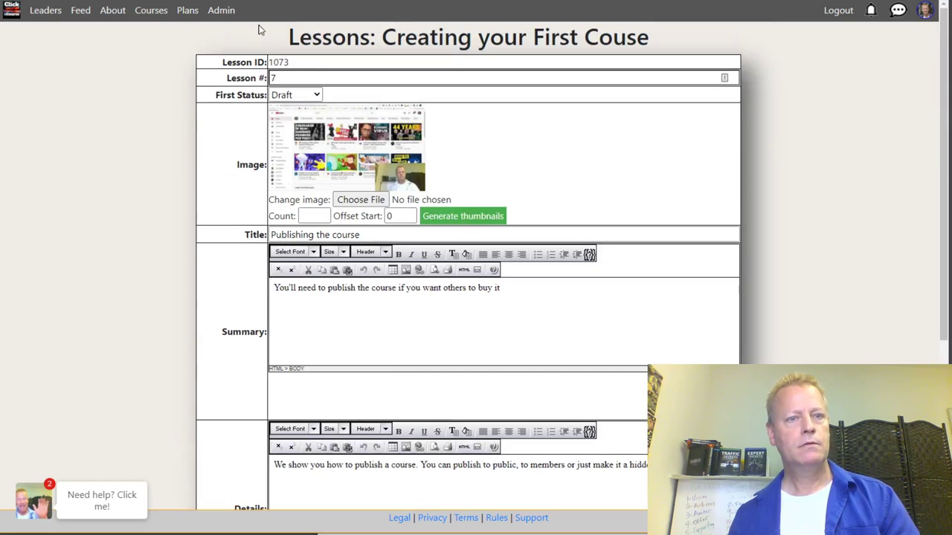
{"action": "left_click", "coordinate": [295, 95]}
{"action": "left_click", "coordinate": [288, 129]}
{"action": "scroll", "coordinate": [228, 267], "scroll_direction": "down", "scroll_amount": 4}
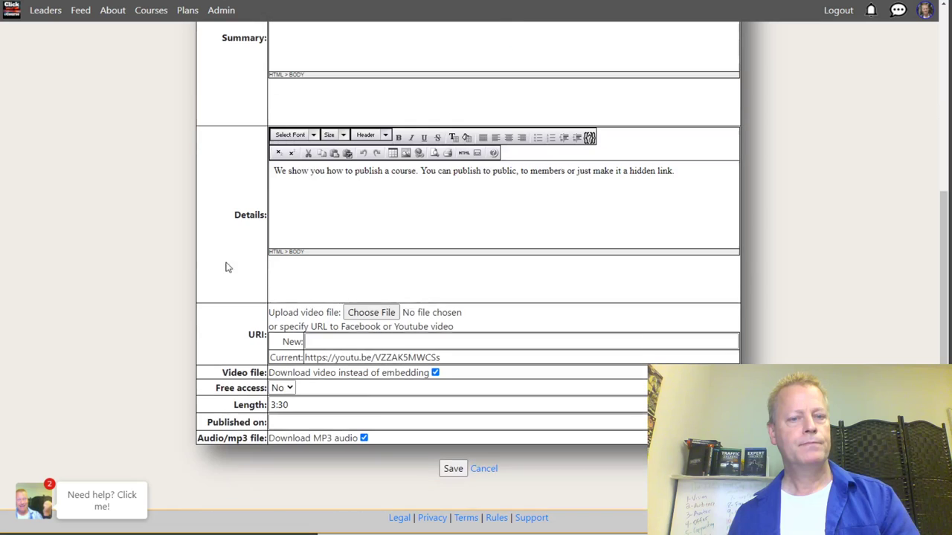
{"action": "left_click", "coordinate": [453, 468]}
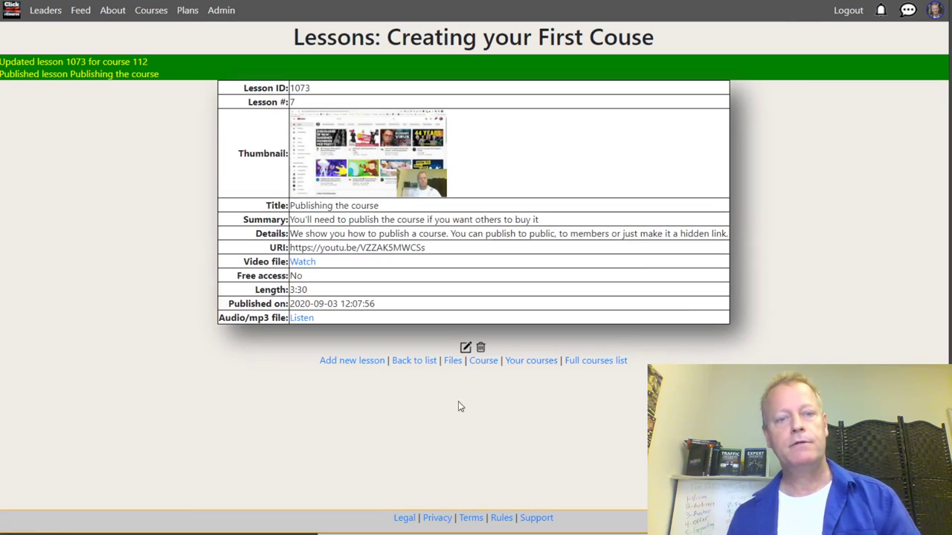
Step: Switch 'Creating your First Couse' to Public access, accept the irreversible-change warning, and save
{"action": "left_click", "coordinate": [483, 361]}
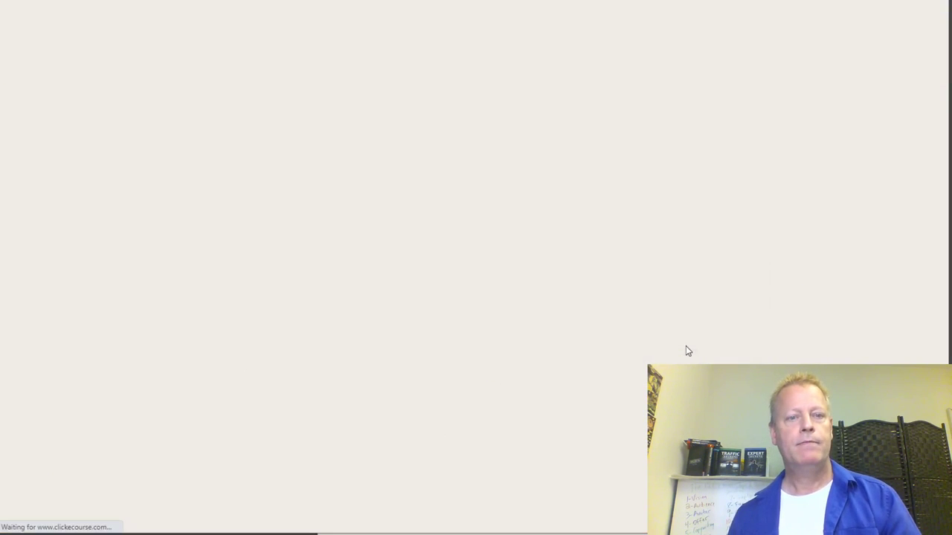
{"action": "scroll", "coordinate": [363, 372], "scroll_direction": "down", "scroll_amount": 4}
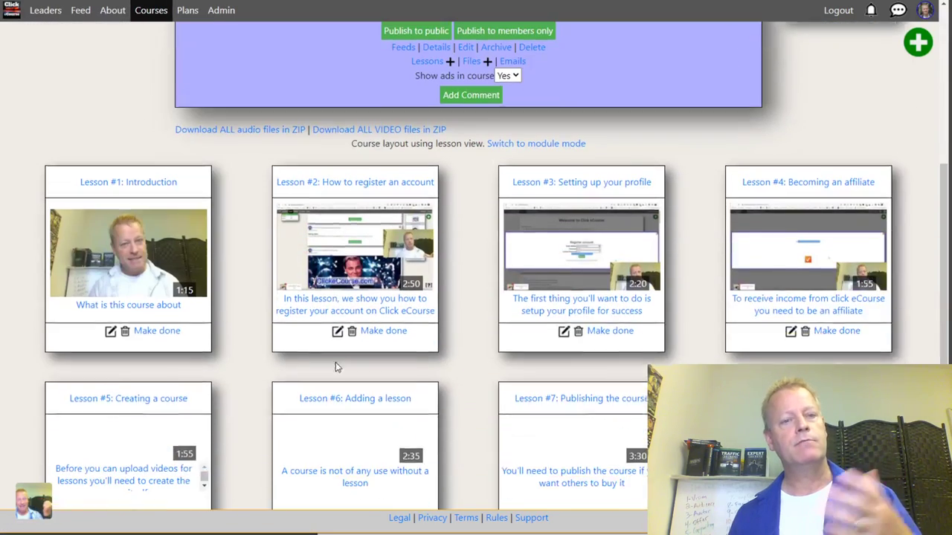
{"action": "scroll", "coordinate": [481, 382], "scroll_direction": "down", "scroll_amount": 2}
{"action": "scroll", "coordinate": [481, 382], "scroll_direction": "up", "scroll_amount": 6}
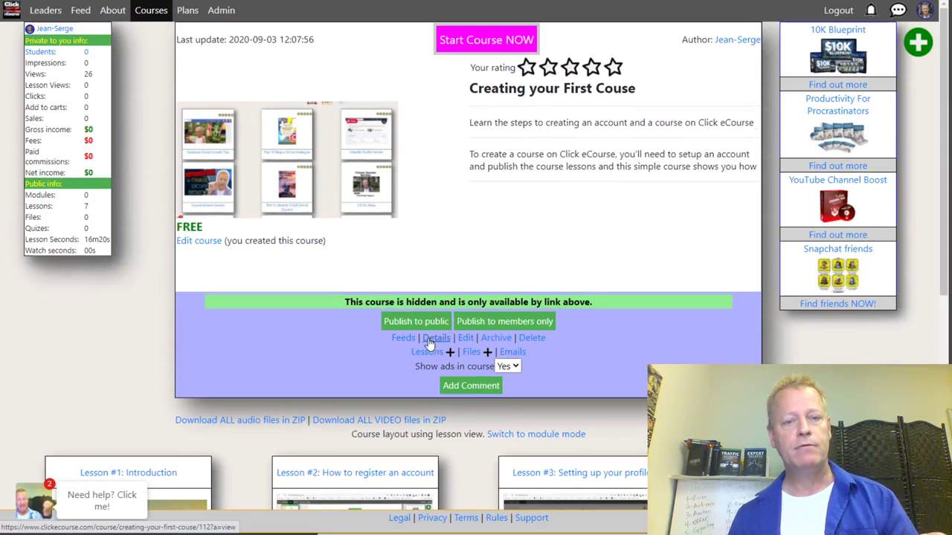
{"action": "left_click", "coordinate": [465, 339]}
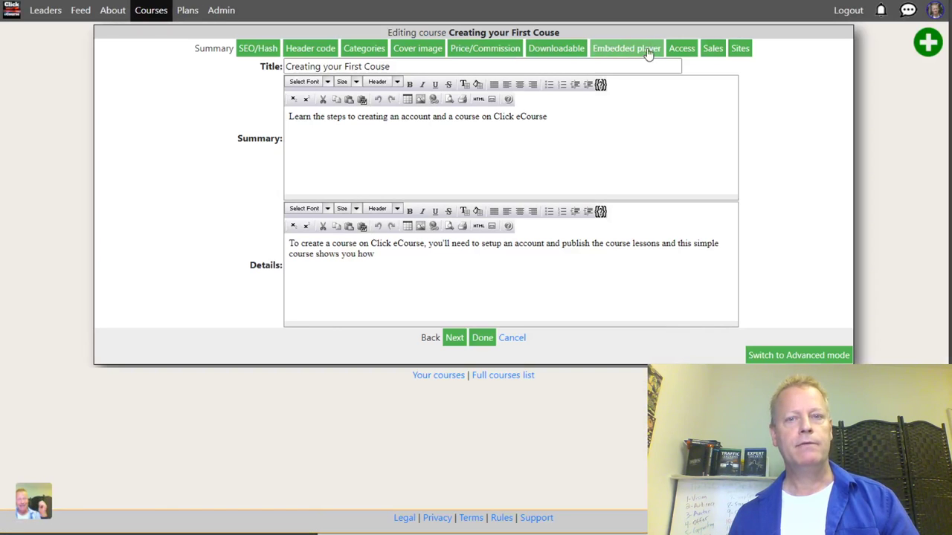
{"action": "left_click", "coordinate": [678, 48]}
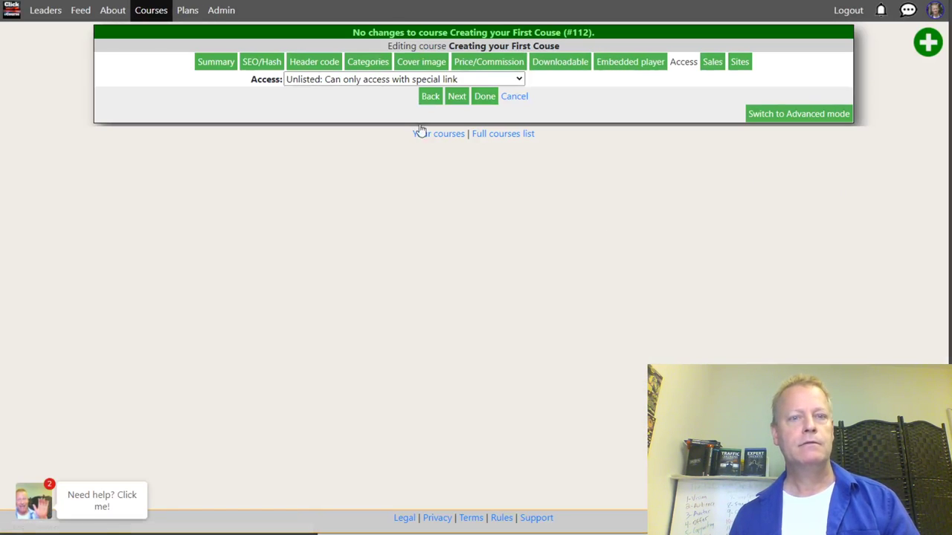
{"action": "left_click", "coordinate": [350, 81]}
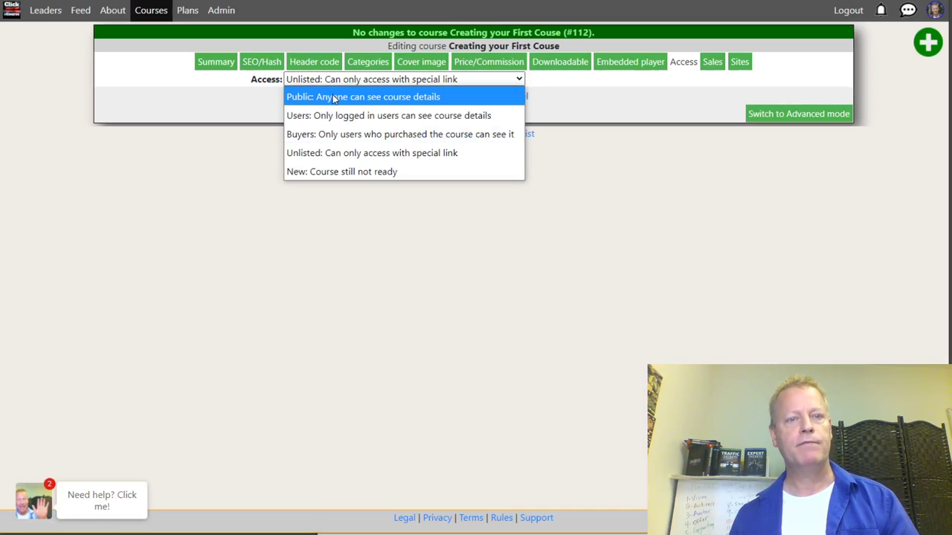
{"action": "left_click", "coordinate": [355, 97]}
{"action": "left_click", "coordinate": [528, 58]}
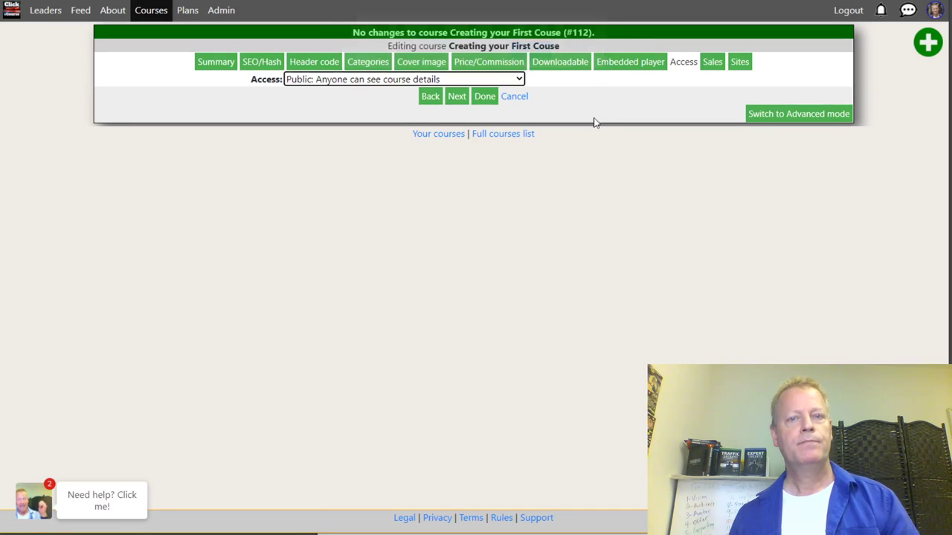
{"action": "left_click", "coordinate": [482, 99]}
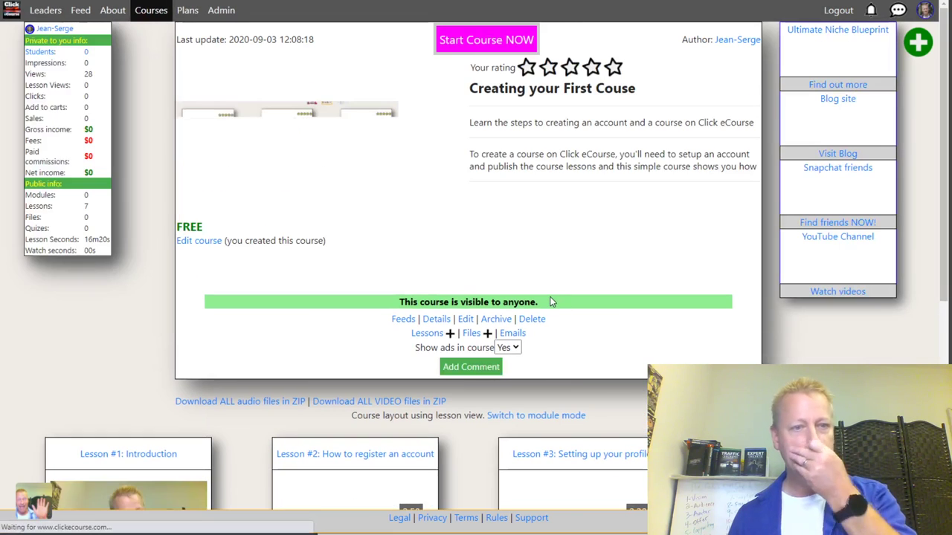
{"action": "scroll", "coordinate": [652, 233], "scroll_direction": "down", "scroll_amount": 3}
{"action": "scroll", "coordinate": [625, 163], "scroll_direction": "up", "scroll_amount": 3}
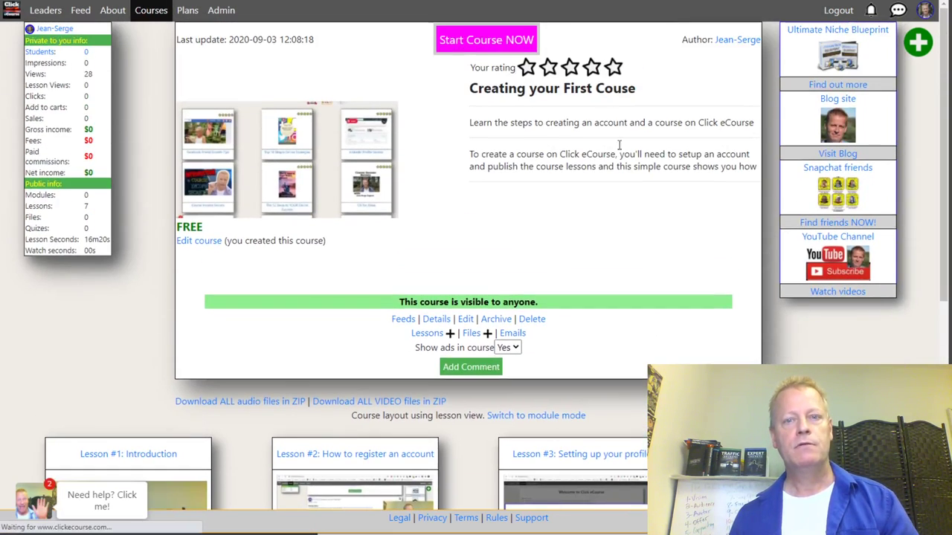
Step: Insert the missing 'r' so the title reads 'Creating your First Course', then save
{"action": "double_click", "coordinate": [615, 89]}
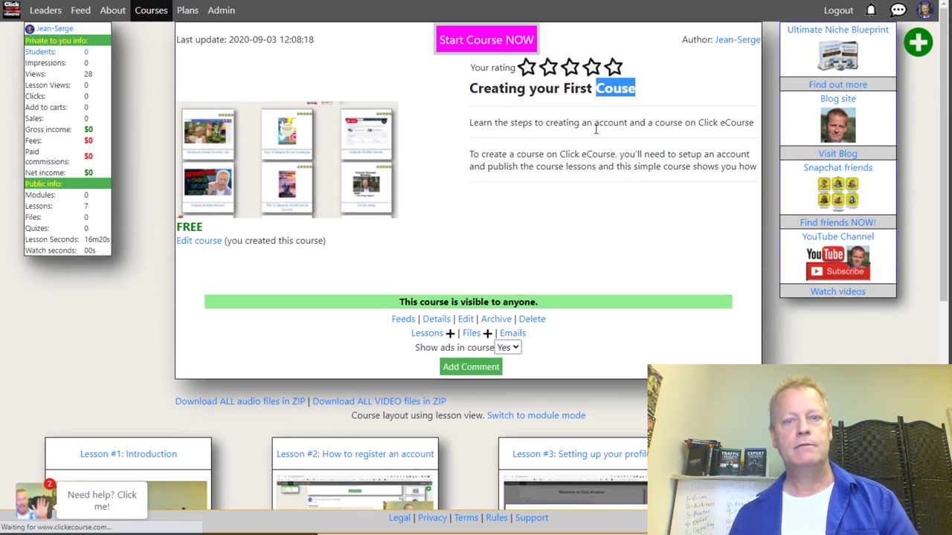
{"action": "left_click", "coordinate": [540, 314]}
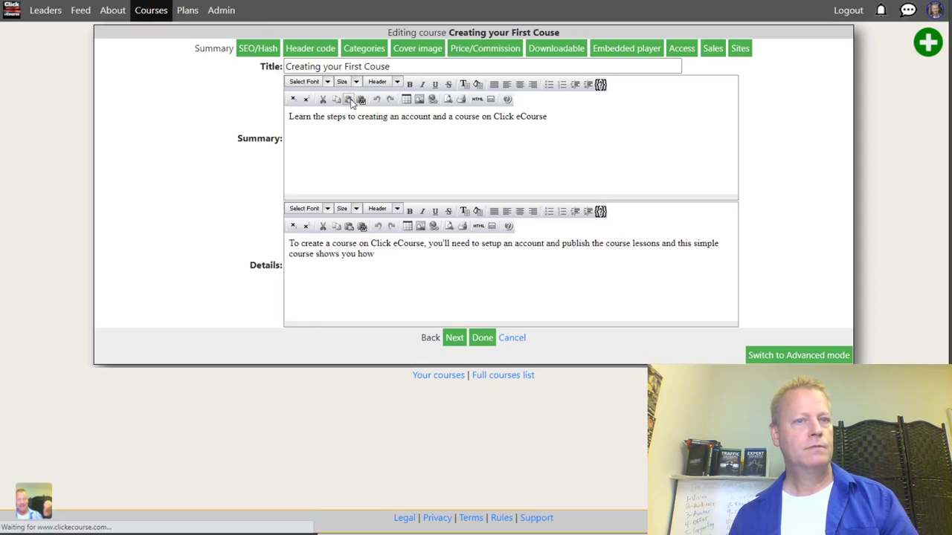
{"action": "left_click", "coordinate": [379, 66]}
{"action": "type", "text": "r"}
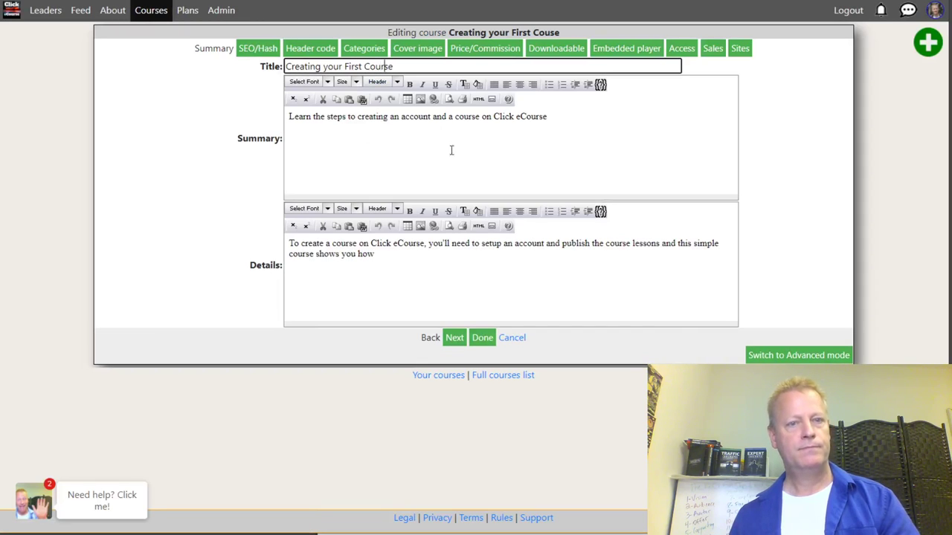
{"action": "left_click", "coordinate": [482, 338]}
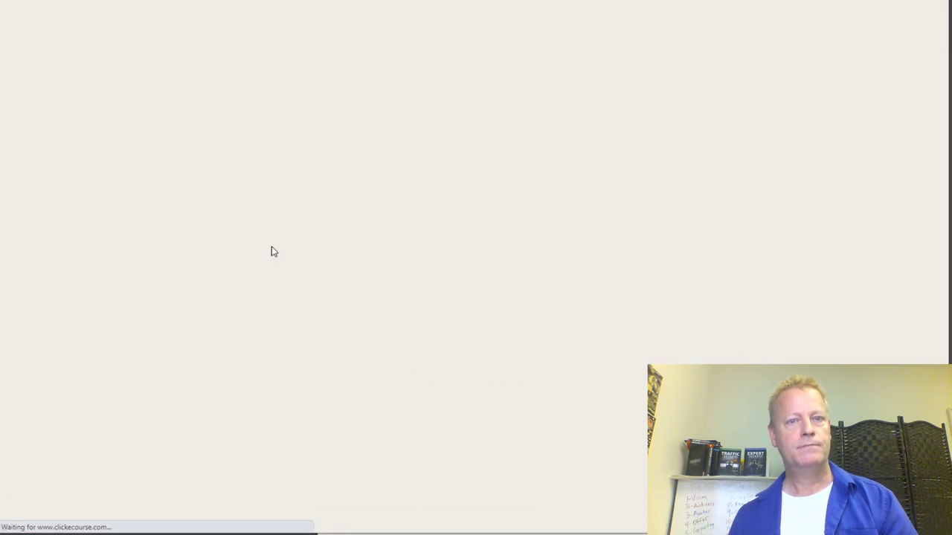
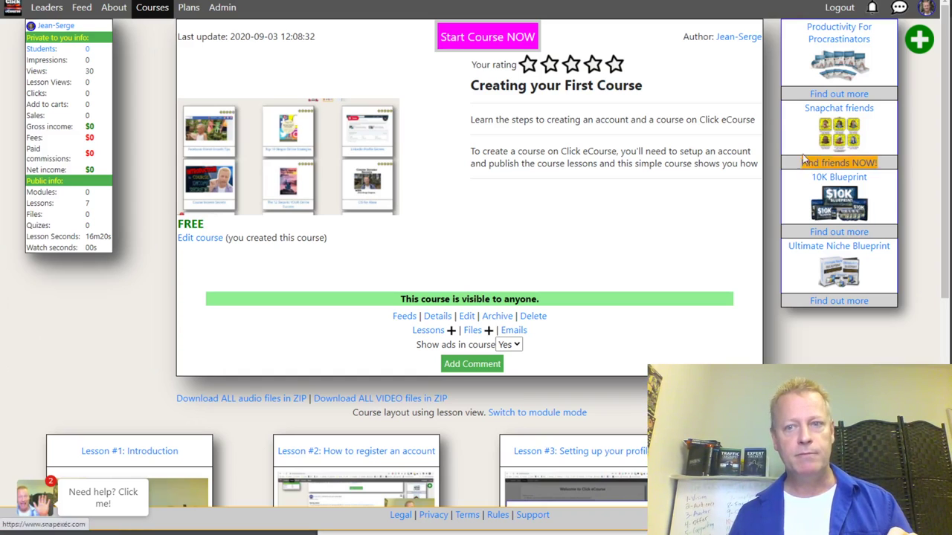
Step: Set the Introduction lesson's free access to Yes and save it
{"action": "scroll", "coordinate": [583, 246], "scroll_direction": "down", "scroll_amount": 5}
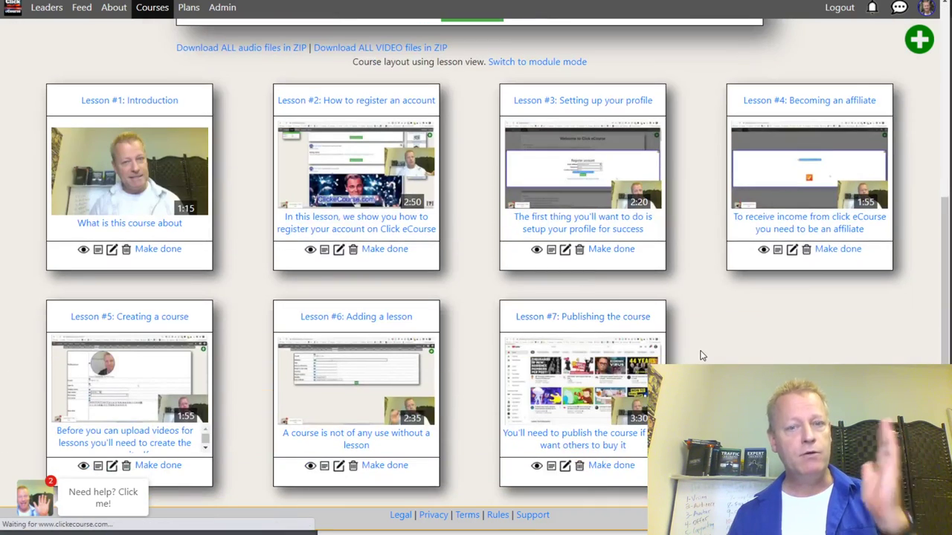
{"action": "scroll", "coordinate": [692, 342], "scroll_direction": "up", "scroll_amount": 4}
{"action": "scroll", "coordinate": [701, 354], "scroll_direction": "down", "scroll_amount": 4}
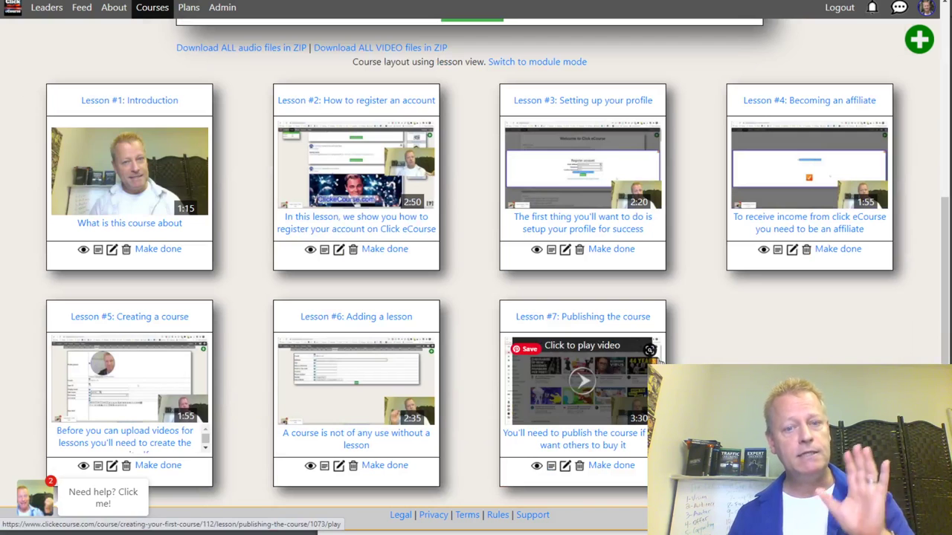
{"action": "scroll", "coordinate": [658, 357], "scroll_direction": "up", "scroll_amount": 2}
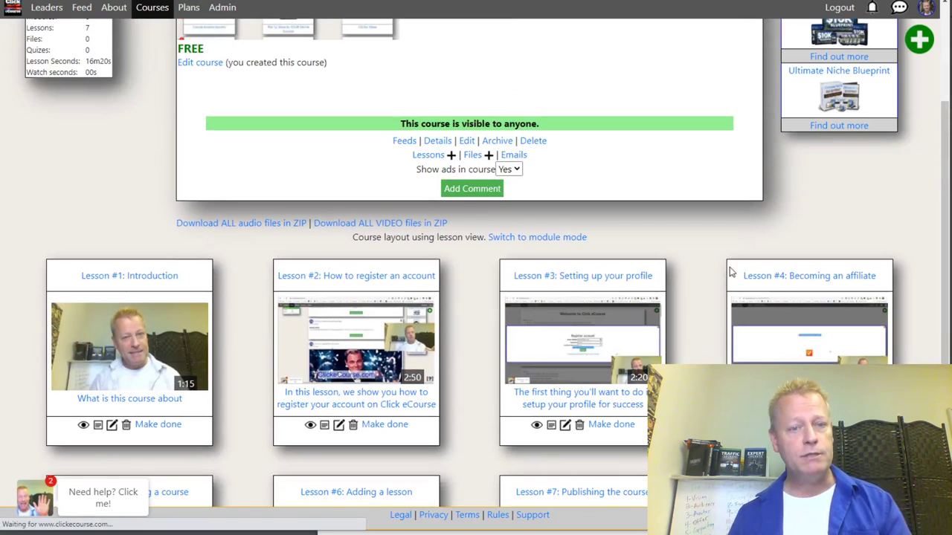
{"action": "scroll", "coordinate": [719, 275], "scroll_direction": "up", "scroll_amount": 2}
{"action": "scroll", "coordinate": [718, 276], "scroll_direction": "up", "scroll_amount": 1}
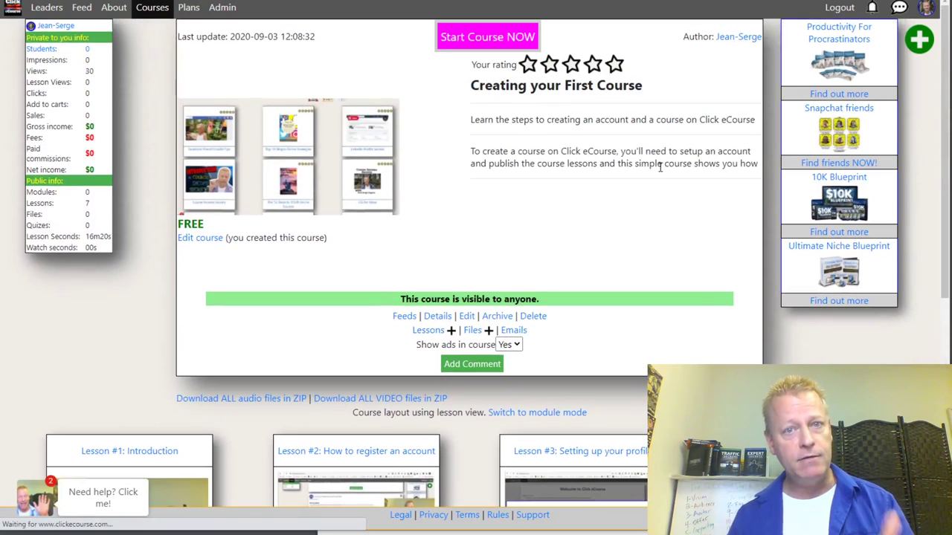
{"action": "scroll", "coordinate": [657, 169], "scroll_direction": "down", "scroll_amount": 4}
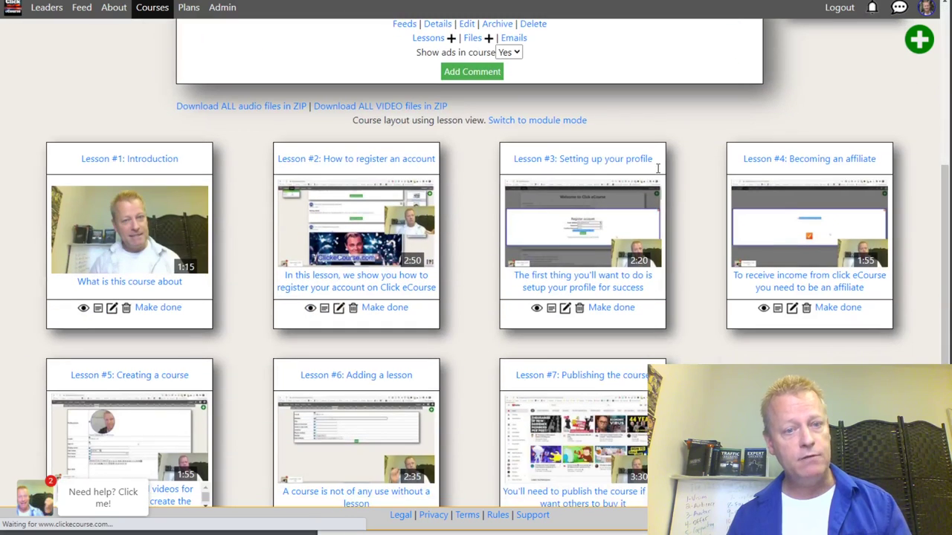
{"action": "scroll", "coordinate": [721, 352], "scroll_direction": "down", "scroll_amount": 2}
{"action": "scroll", "coordinate": [721, 352], "scroll_direction": "up", "scroll_amount": 4}
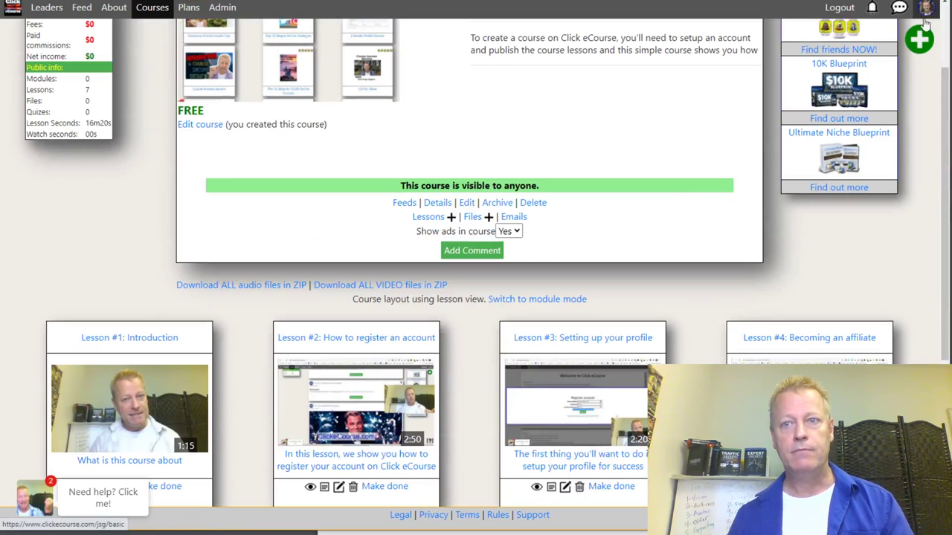
{"action": "scroll", "coordinate": [138, 366], "scroll_direction": "down", "scroll_amount": 3}
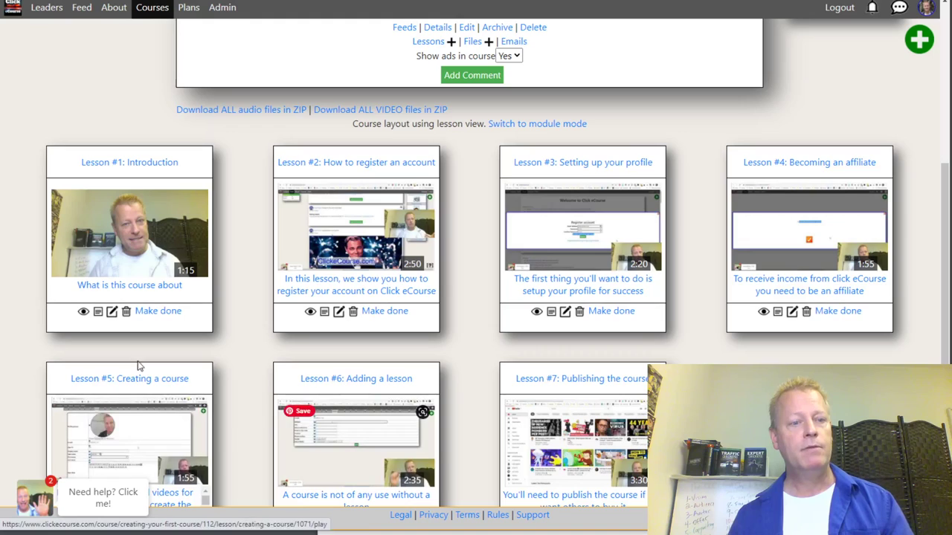
{"action": "scroll", "coordinate": [301, 310], "scroll_direction": "up", "scroll_amount": 4}
{"action": "scroll", "coordinate": [307, 282], "scroll_direction": "down", "scroll_amount": 4}
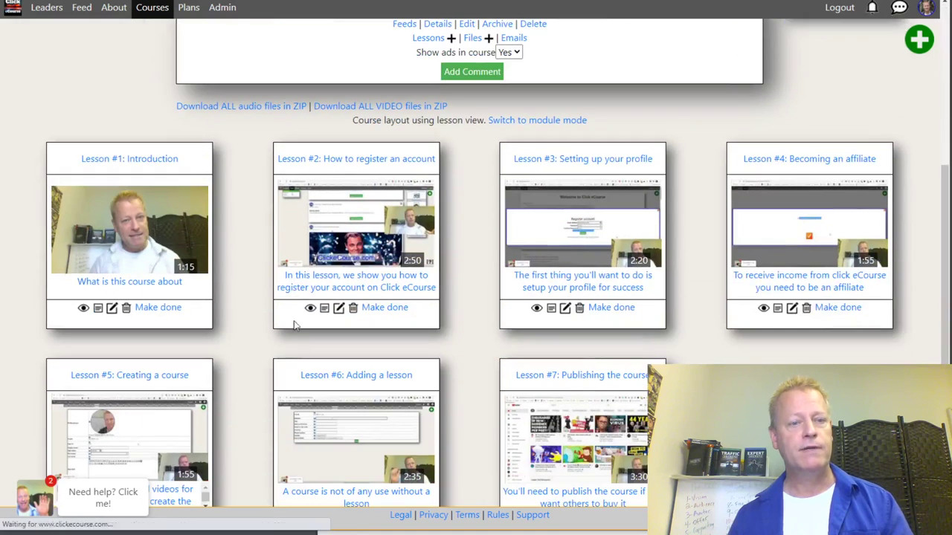
{"action": "scroll", "coordinate": [231, 340], "scroll_direction": "up", "scroll_amount": 3}
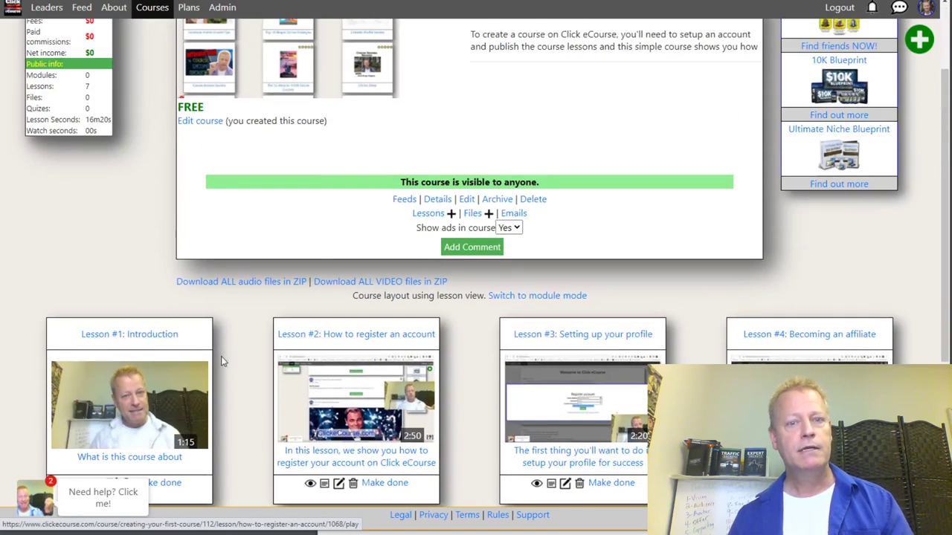
{"action": "scroll", "coordinate": [126, 401], "scroll_direction": "down", "scroll_amount": 2}
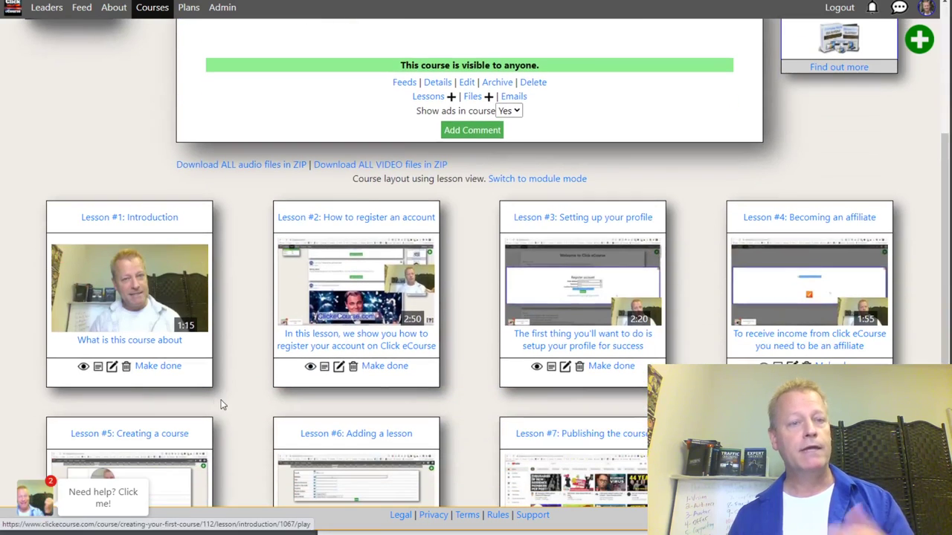
{"action": "left_click", "coordinate": [113, 370]}
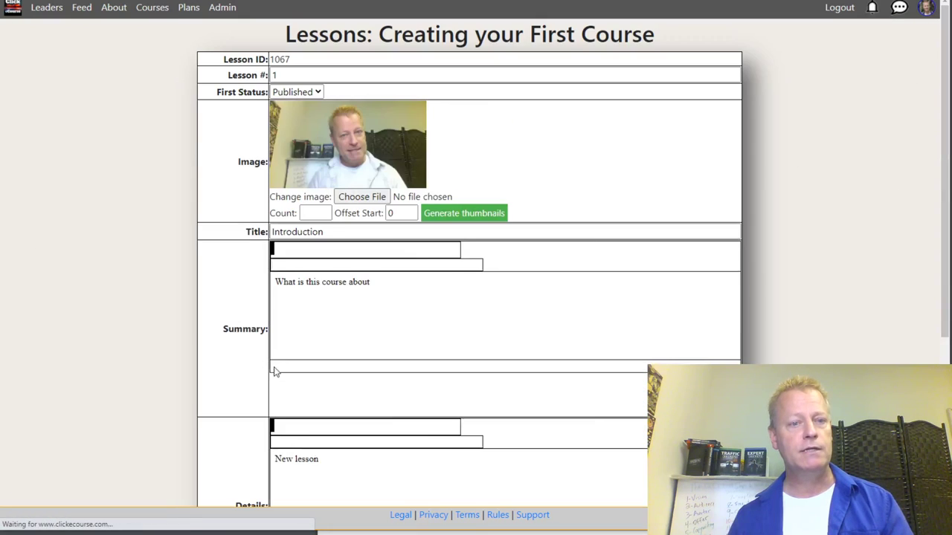
{"action": "scroll", "coordinate": [229, 346], "scroll_direction": "down", "scroll_amount": 5}
{"action": "left_click", "coordinate": [283, 385]}
{"action": "left_click", "coordinate": [281, 399]}
{"action": "left_click", "coordinate": [454, 465]}
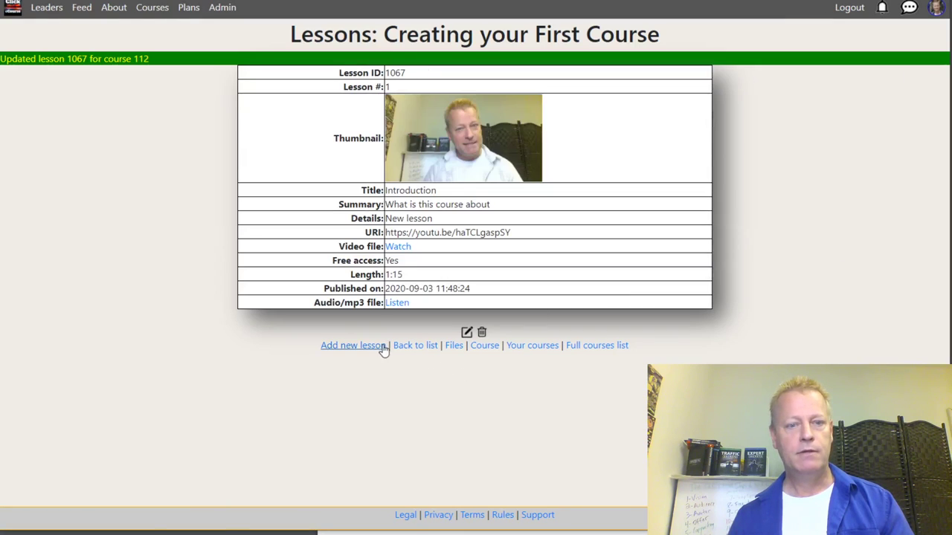
{"action": "left_click", "coordinate": [408, 349]}
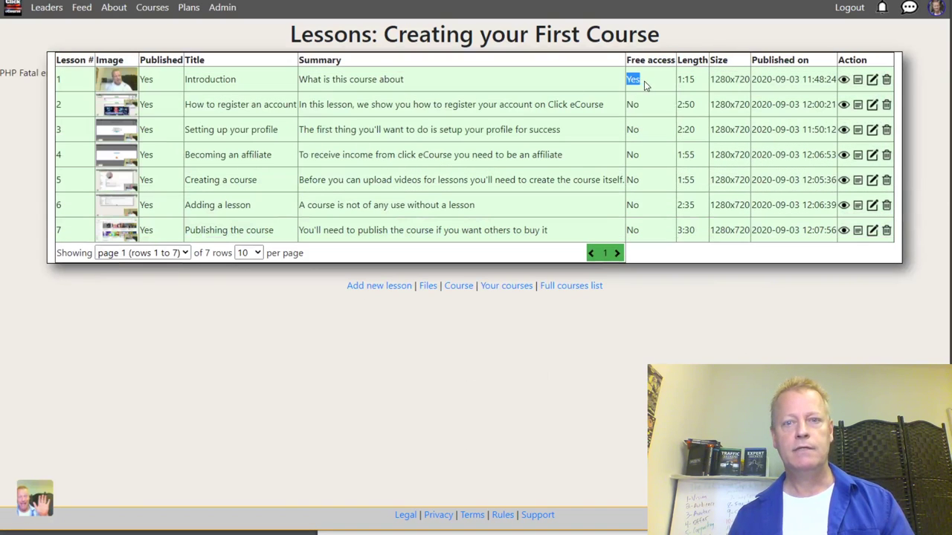
Step: Give lessons 2 (How to register an account) and 3 (Setting up your profile) free access
{"action": "left_click", "coordinate": [871, 105]}
{"action": "scroll", "coordinate": [244, 441], "scroll_direction": "down", "scroll_amount": 3}
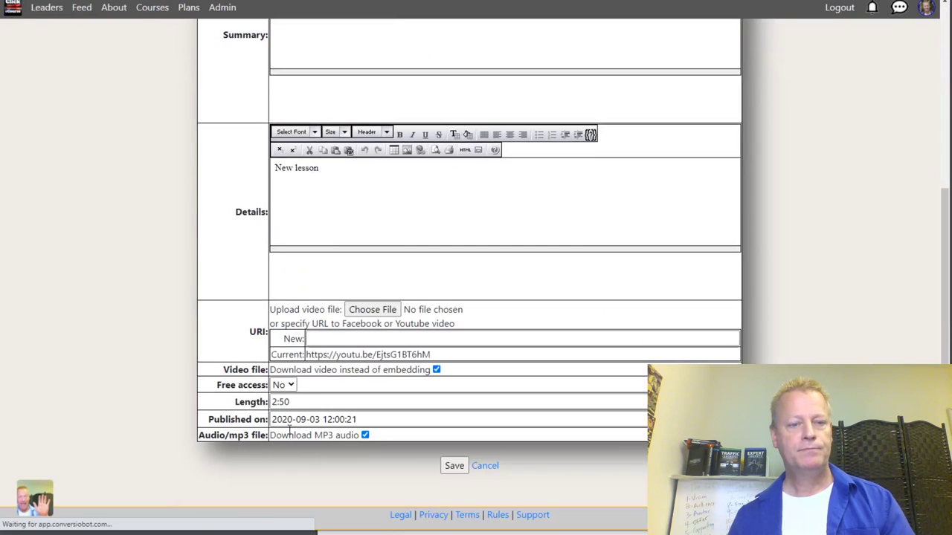
{"action": "left_click", "coordinate": [283, 384]}
{"action": "left_click", "coordinate": [284, 409]}
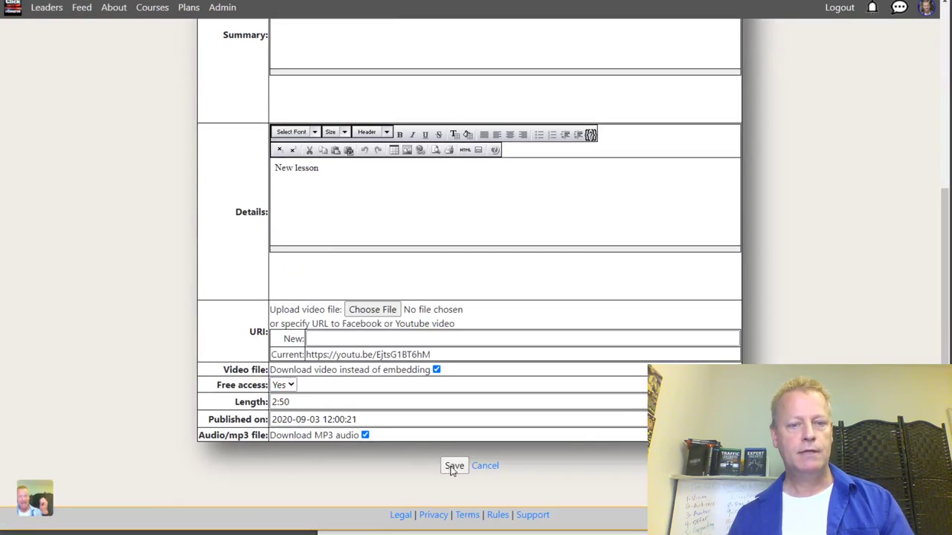
{"action": "left_click", "coordinate": [452, 466]}
{"action": "left_click", "coordinate": [407, 350]}
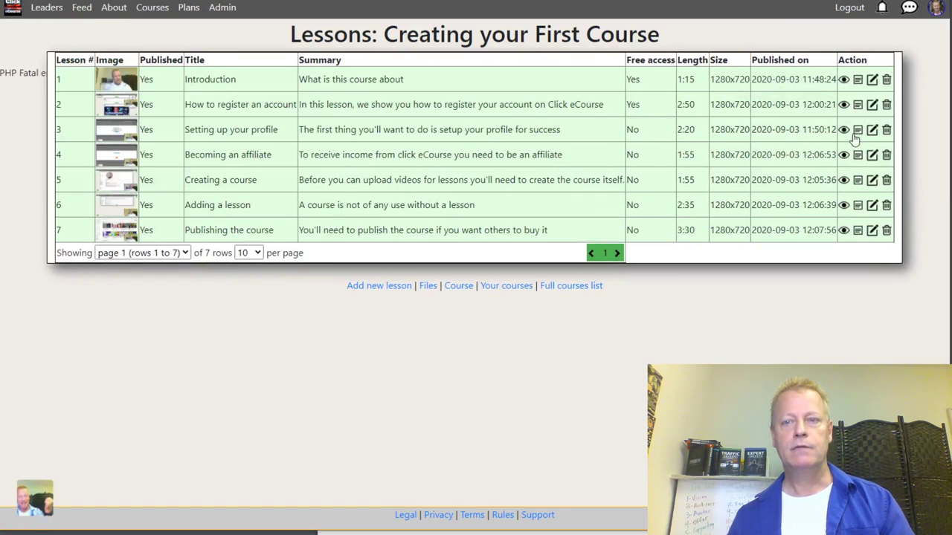
{"action": "left_click", "coordinate": [873, 130]}
{"action": "scroll", "coordinate": [350, 393], "scroll_direction": "down", "scroll_amount": 5}
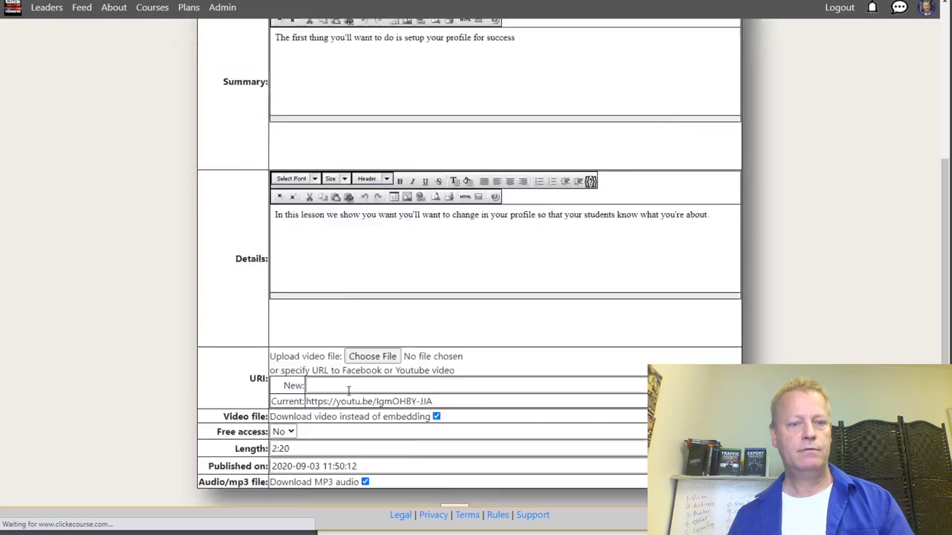
{"action": "left_click", "coordinate": [283, 384]}
{"action": "left_click", "coordinate": [284, 399]}
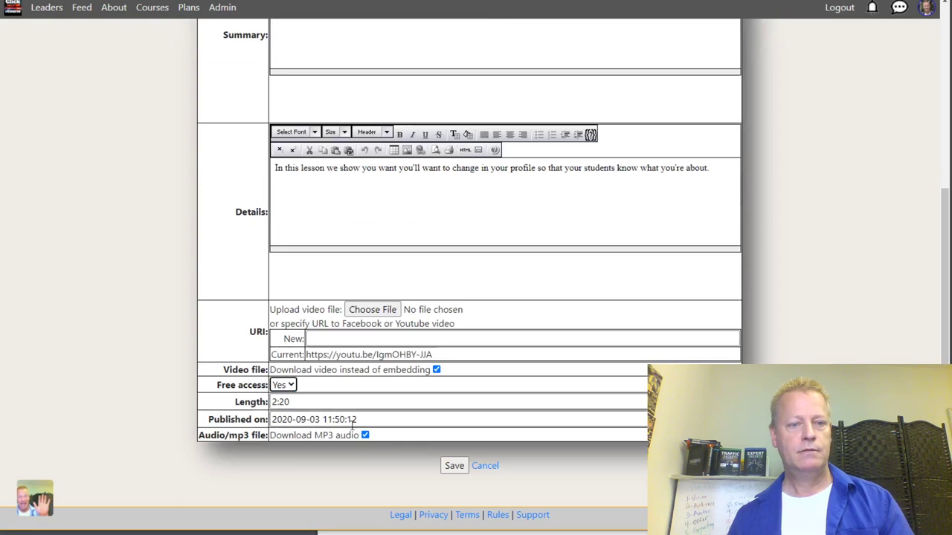
{"action": "left_click", "coordinate": [448, 464]}
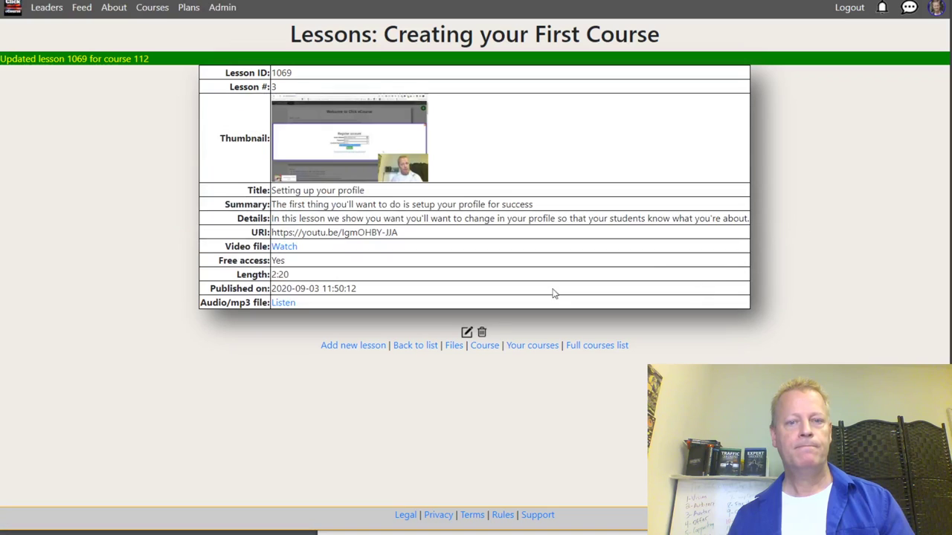
{"action": "left_click", "coordinate": [429, 345]}
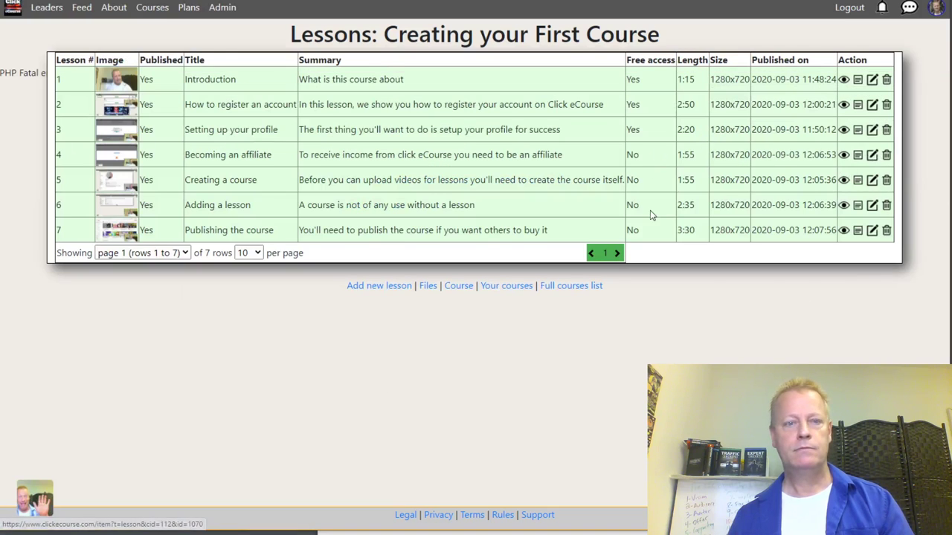
Step: Make lessons 4 (Becoming an affiliate) and 5 (Creating a course) free to access
{"action": "scroll", "coordinate": [227, 344], "scroll_direction": "down", "scroll_amount": 3}
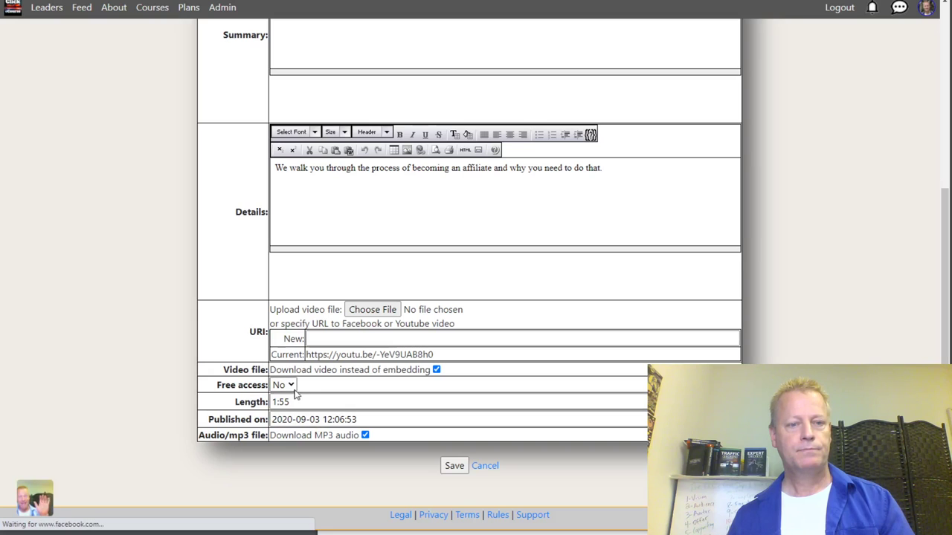
{"action": "left_click", "coordinate": [280, 404]}
{"action": "left_click", "coordinate": [454, 465]}
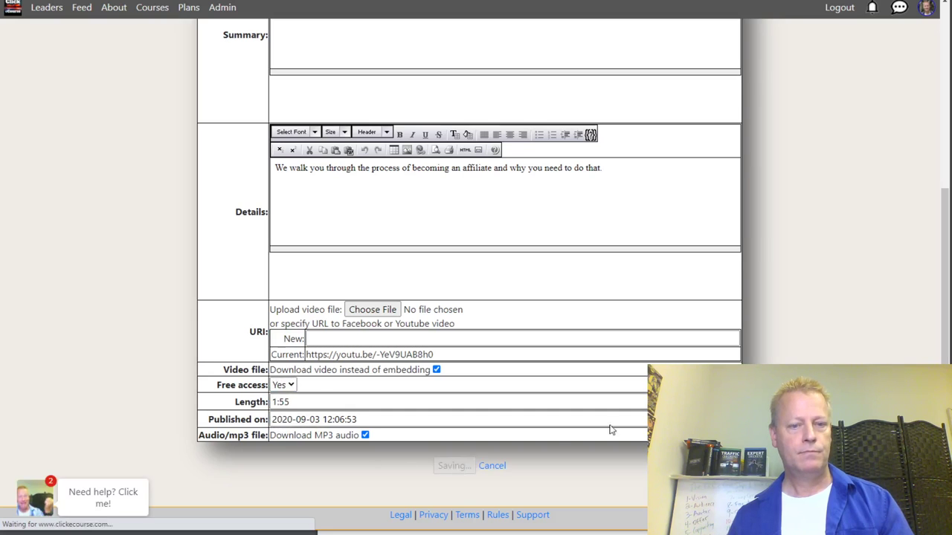
{"action": "left_click", "coordinate": [415, 346]}
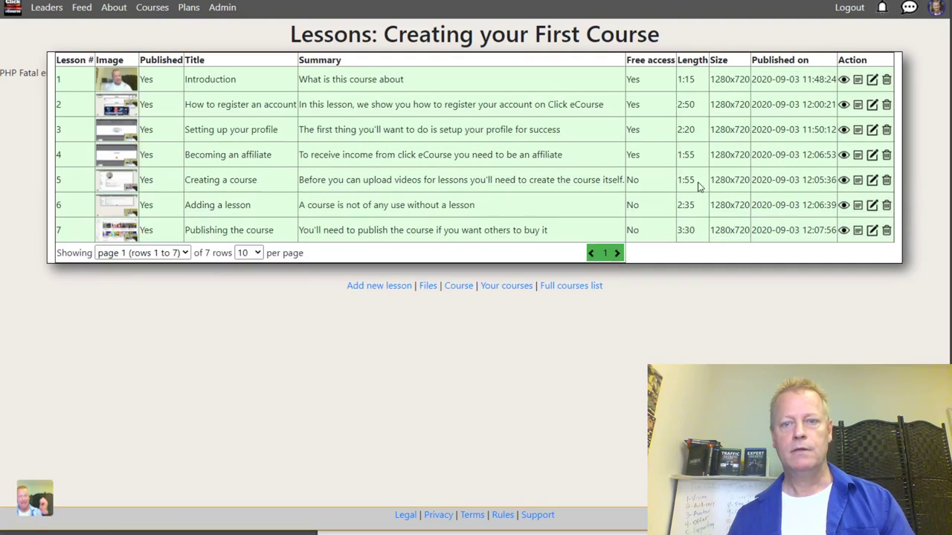
{"action": "left_click", "coordinate": [872, 183]}
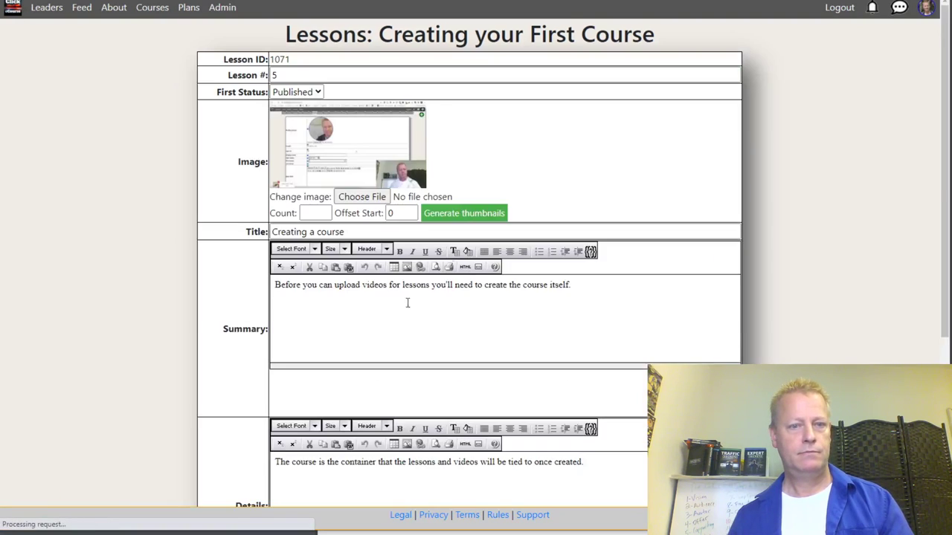
{"action": "scroll", "coordinate": [334, 400], "scroll_direction": "down", "scroll_amount": 3}
{"action": "left_click", "coordinate": [284, 384]}
{"action": "left_click", "coordinate": [280, 400]}
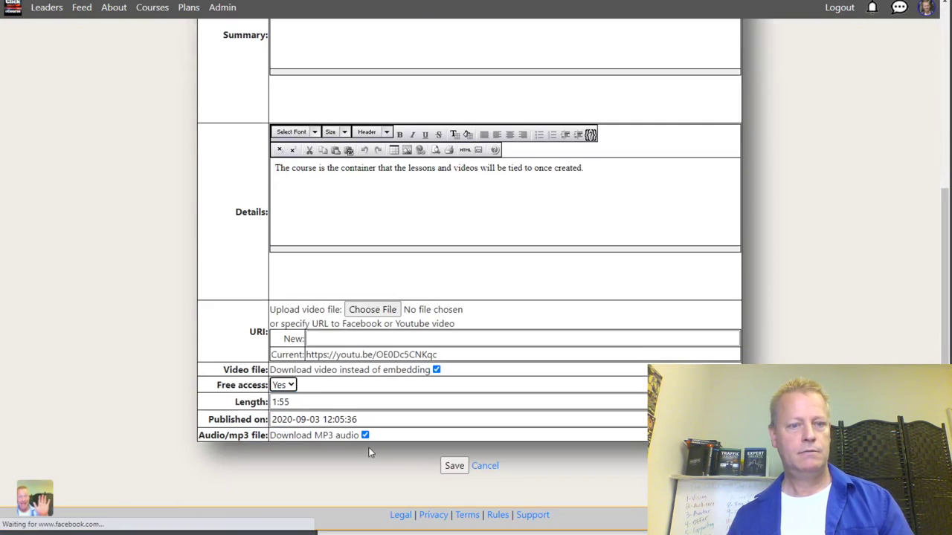
{"action": "left_click", "coordinate": [454, 465]}
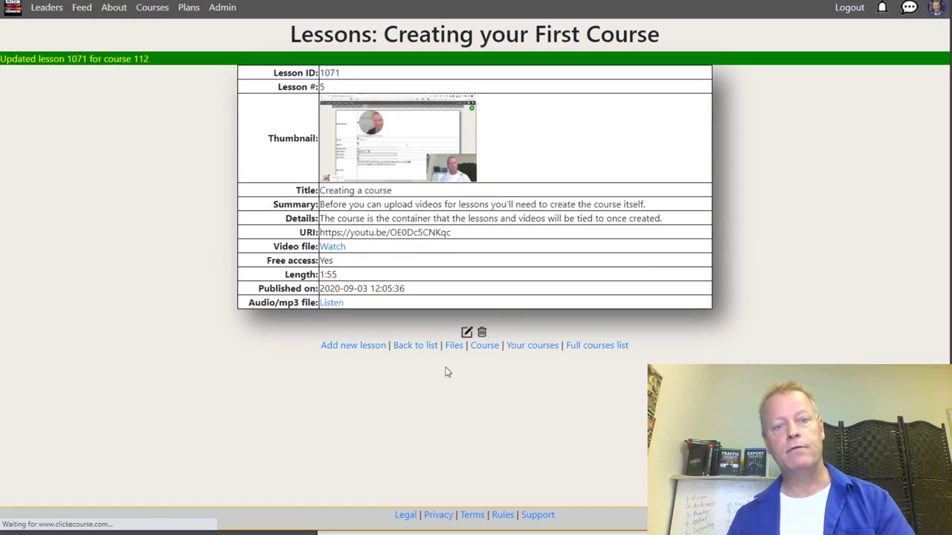
{"action": "left_click", "coordinate": [415, 346]}
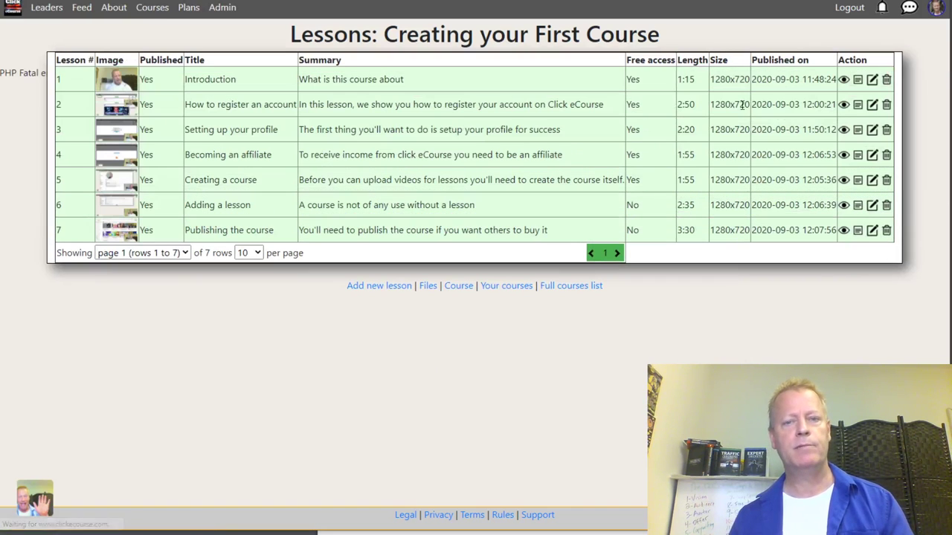
Step: Set lesson 6, Adding a lesson, to free access Yes and save
{"action": "left_click", "coordinate": [869, 209]}
{"action": "scroll", "coordinate": [229, 402], "scroll_direction": "down", "scroll_amount": 4}
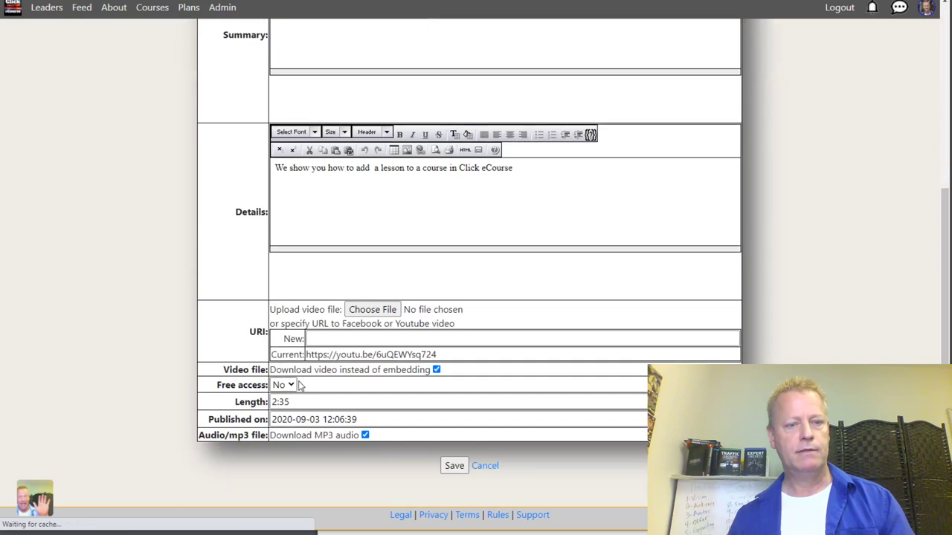
{"action": "left_click", "coordinate": [289, 388]}
{"action": "left_click", "coordinate": [281, 397]}
{"action": "left_click", "coordinate": [454, 466]}
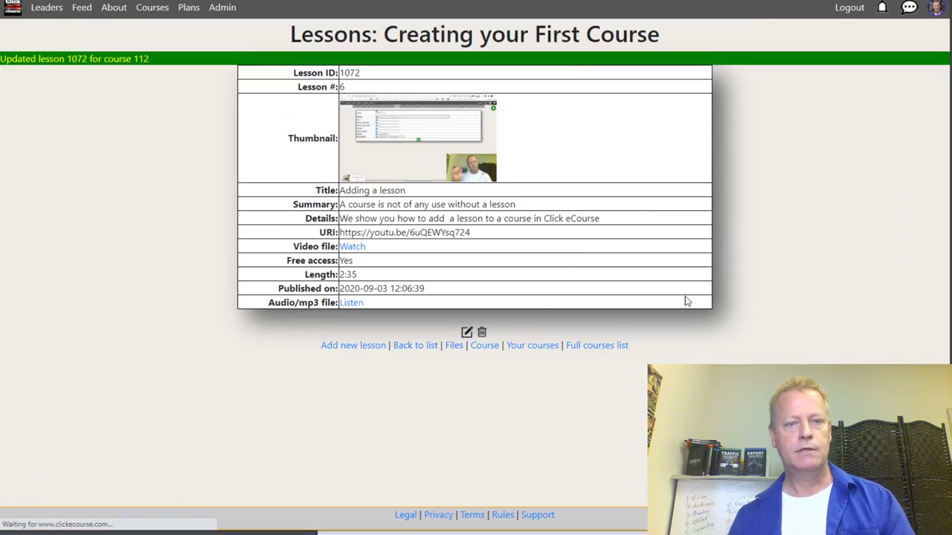
{"action": "left_click", "coordinate": [438, 347]}
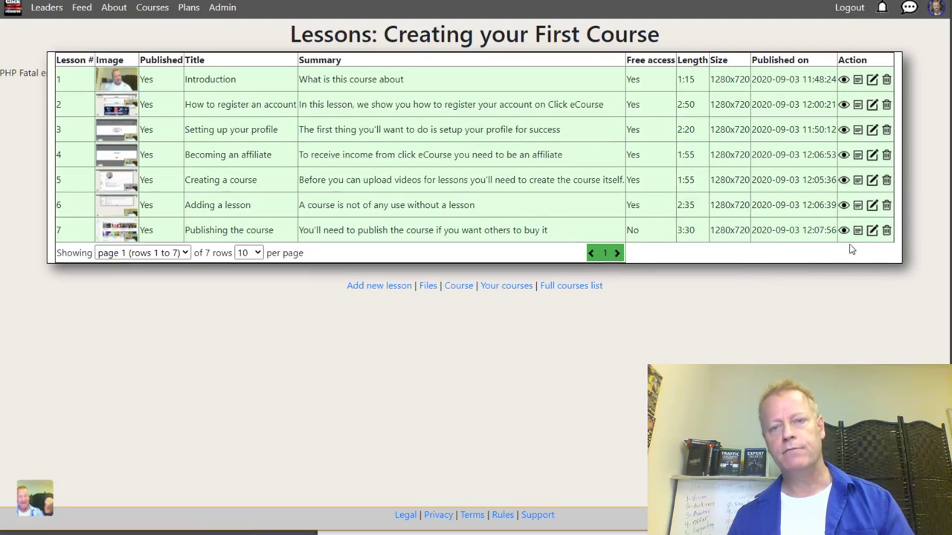
Step: Set lesson 7, Publishing the course, to free access Yes, then return to the course page
{"action": "left_click", "coordinate": [873, 232]}
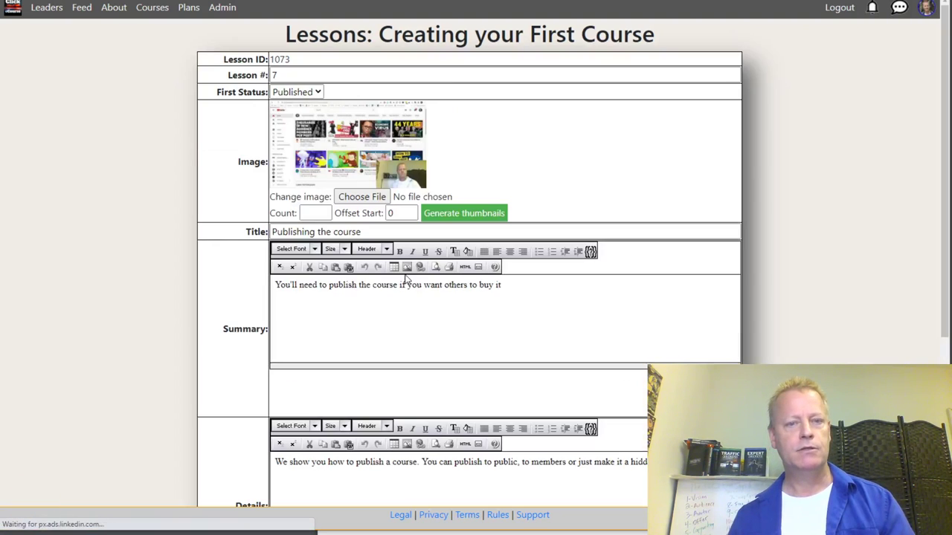
{"action": "scroll", "coordinate": [228, 379], "scroll_direction": "down", "scroll_amount": 1}
{"action": "scroll", "coordinate": [227, 378], "scroll_direction": "down", "scroll_amount": 4}
{"action": "left_click", "coordinate": [282, 384]}
{"action": "left_click", "coordinate": [279, 399]}
{"action": "left_click", "coordinate": [454, 465]}
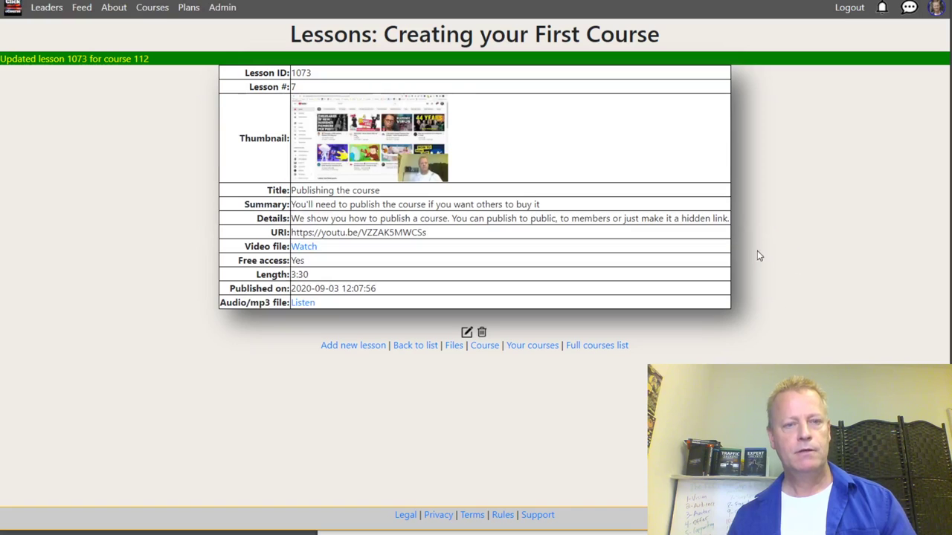
{"action": "left_click", "coordinate": [416, 345]}
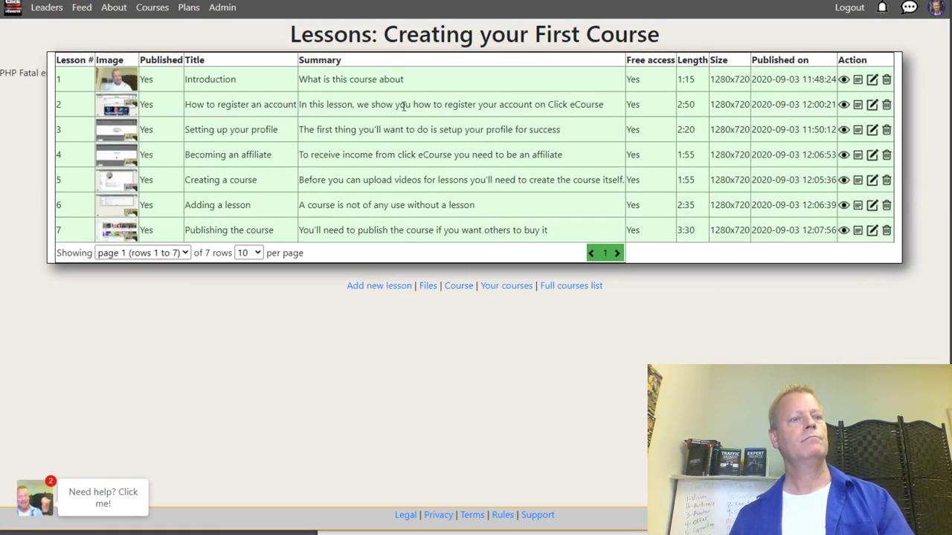
{"action": "left_click", "coordinate": [458, 287]}
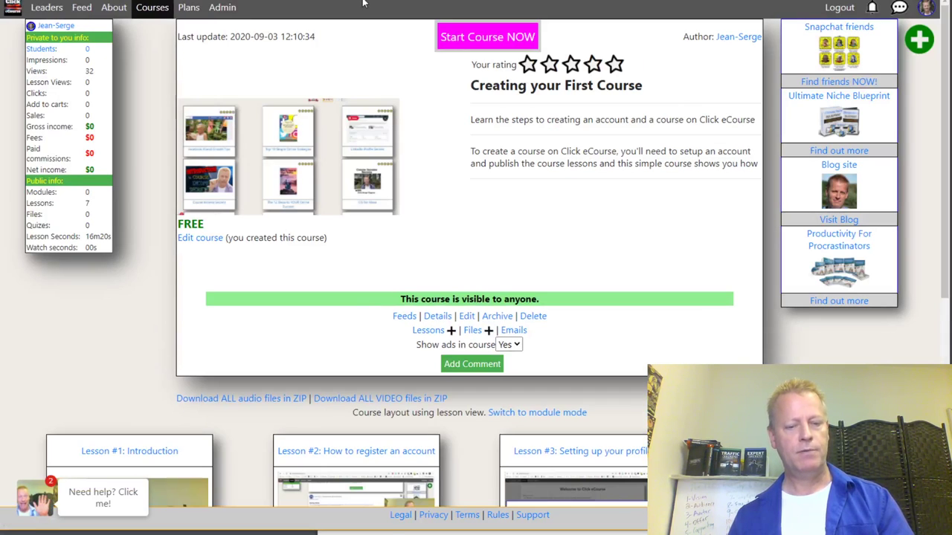
Step: Load the Creating your First Course URL in a new Chrome incognito window
{"action": "left_click", "coordinate": [934, 4]}
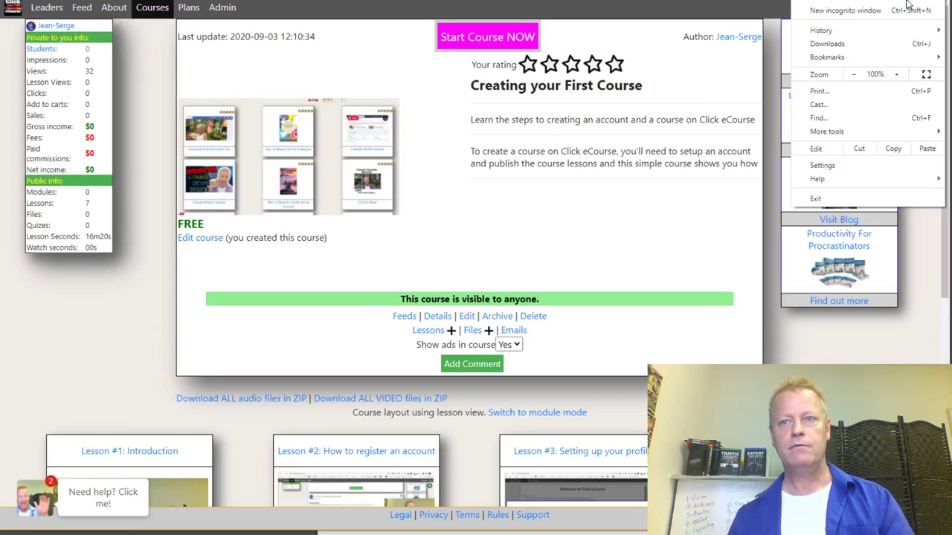
{"action": "left_click", "coordinate": [848, 10]}
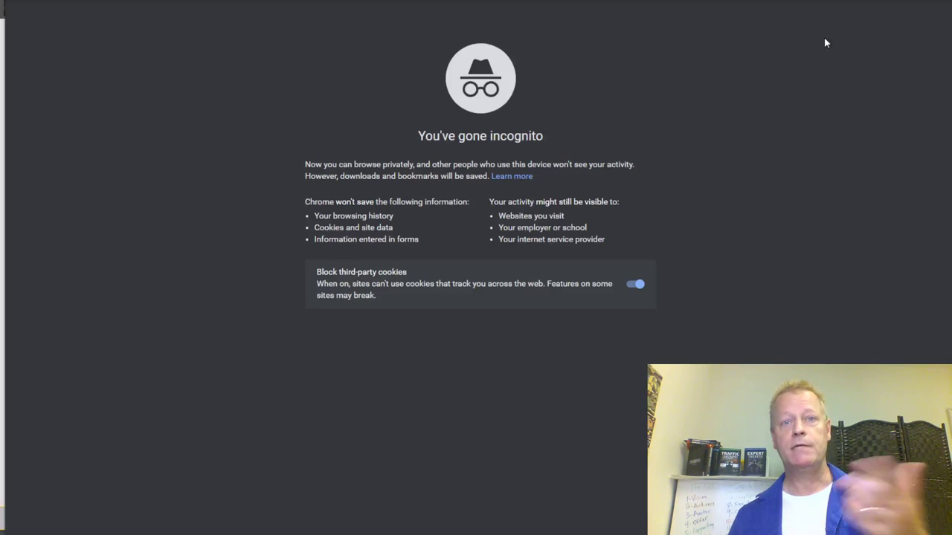
{"action": "type", "text": "https://www.clickecourse.com/course/creating-your-first-course/112"}
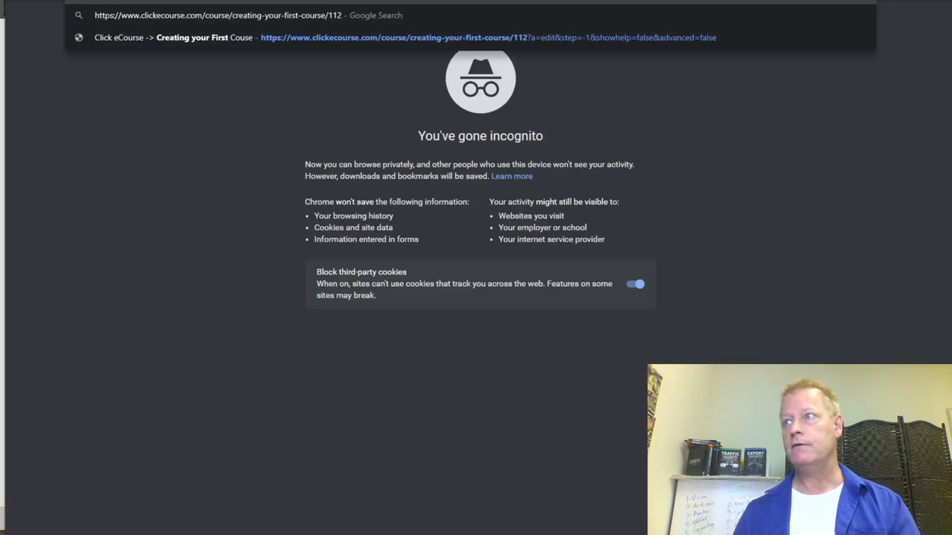
{"action": "key", "text": "Return"}
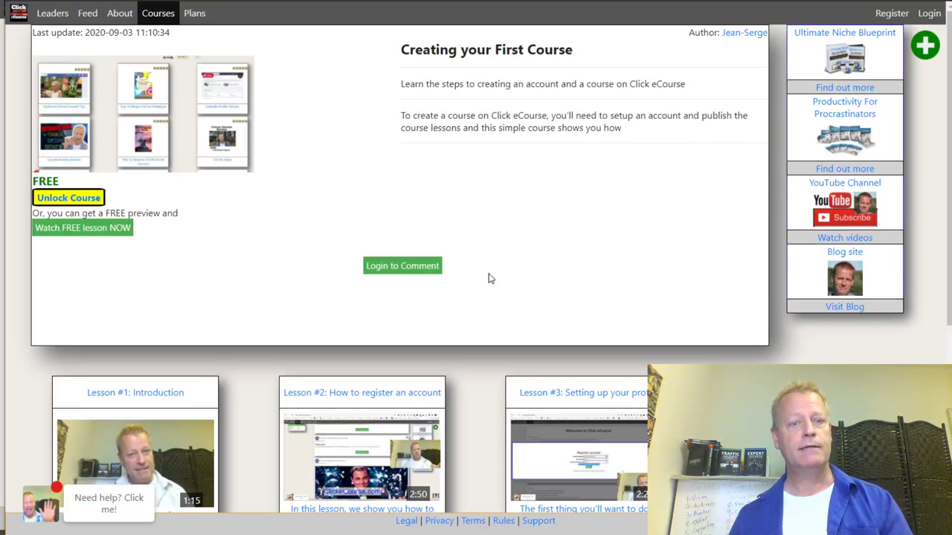
Step: Play Lesson #3's free lesson video as a logged-out visitor
{"action": "scroll", "coordinate": [489, 276], "scroll_direction": "down", "scroll_amount": 4}
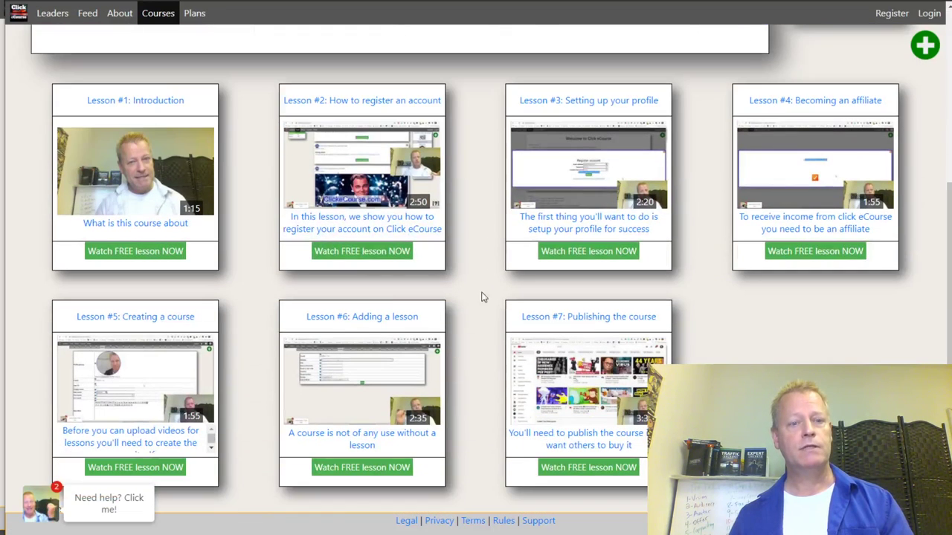
{"action": "left_click", "coordinate": [584, 251]}
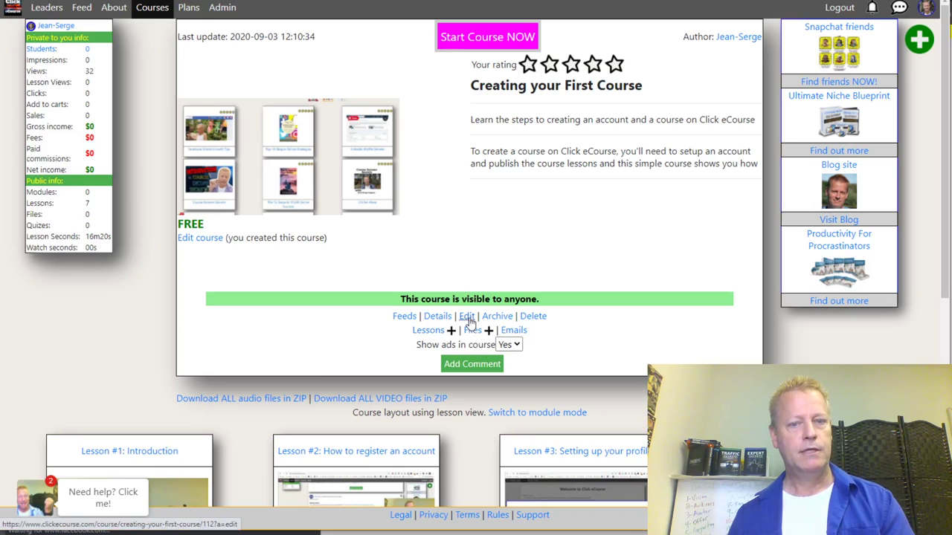
Step: Set the course's Show ads in course option to No
{"action": "left_click", "coordinate": [466, 316]}
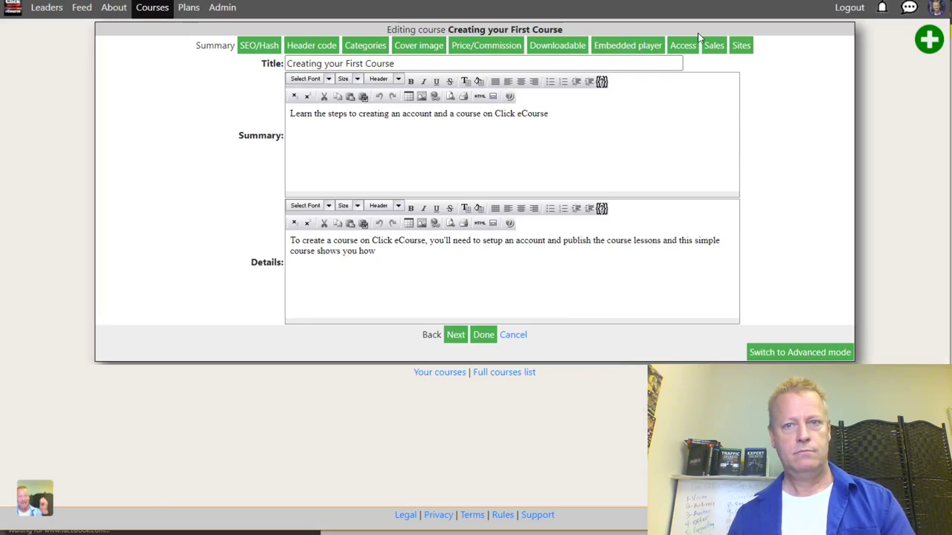
{"action": "left_click", "coordinate": [520, 336]}
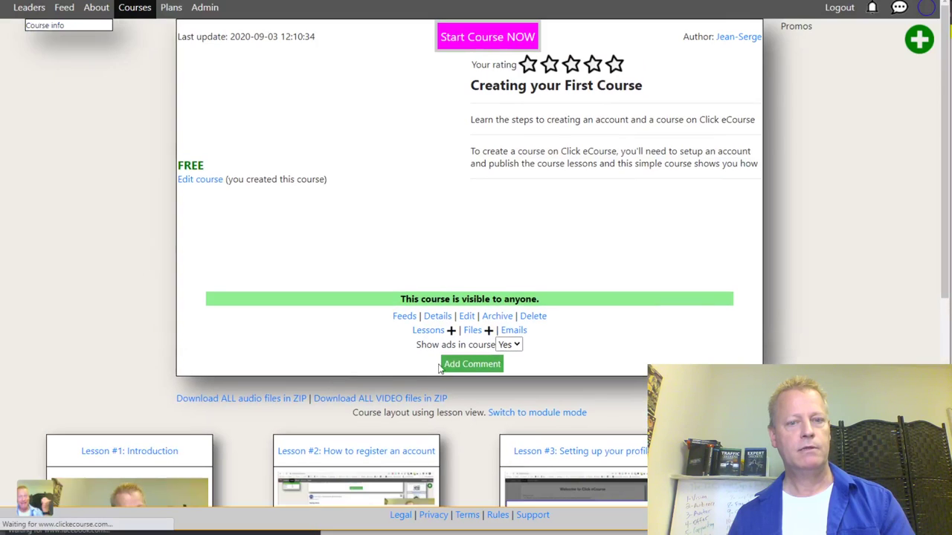
{"action": "left_click", "coordinate": [513, 346]}
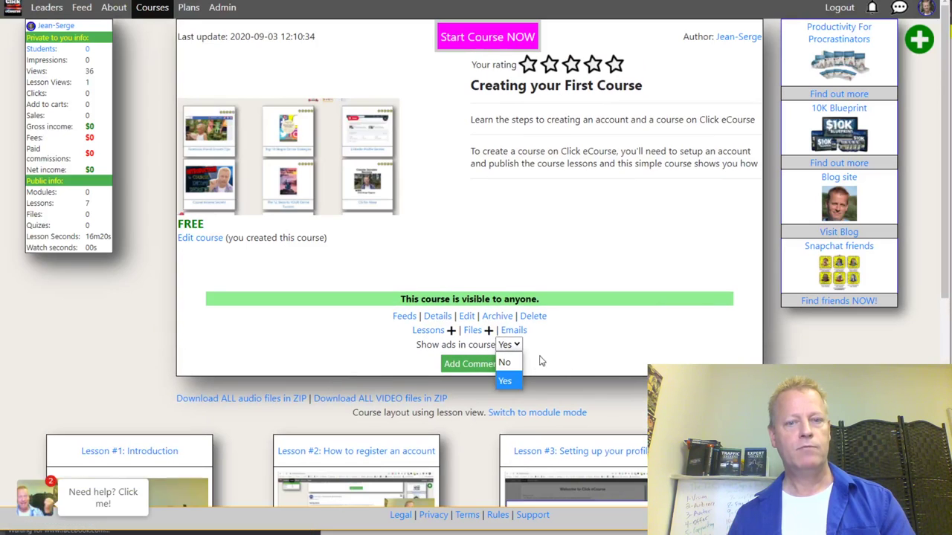
{"action": "left_click", "coordinate": [510, 375]}
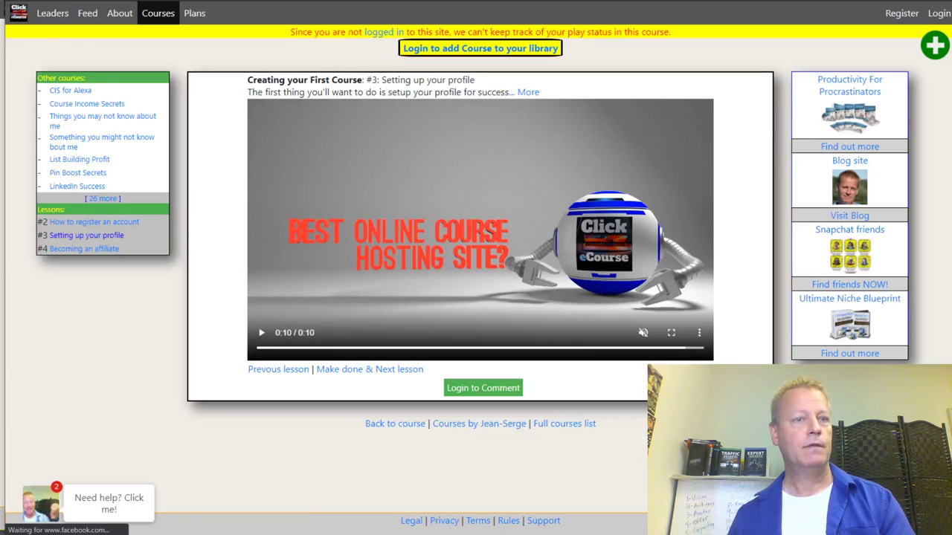
Step: Reload the visitor's lesson #3 page and skip its video to the end
{"action": "key", "text": "F5"}
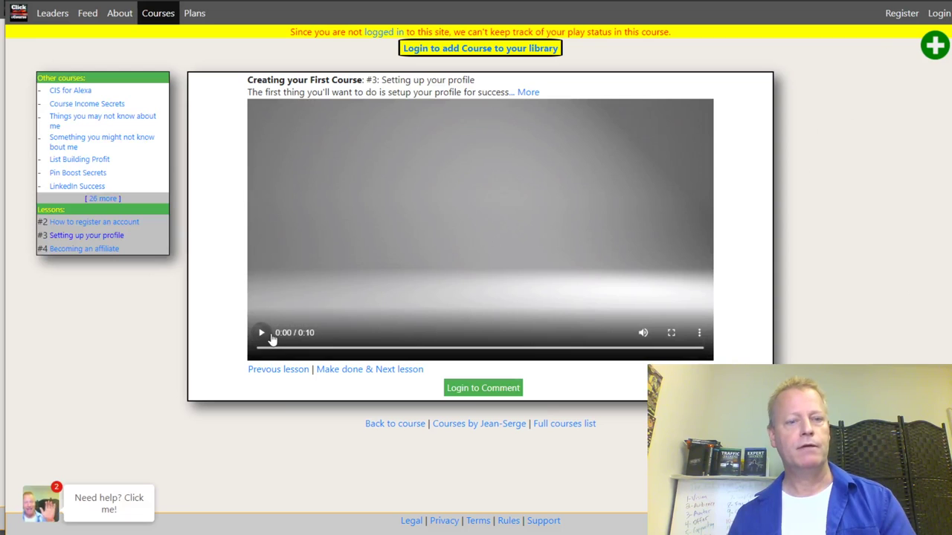
{"action": "left_click", "coordinate": [690, 348]}
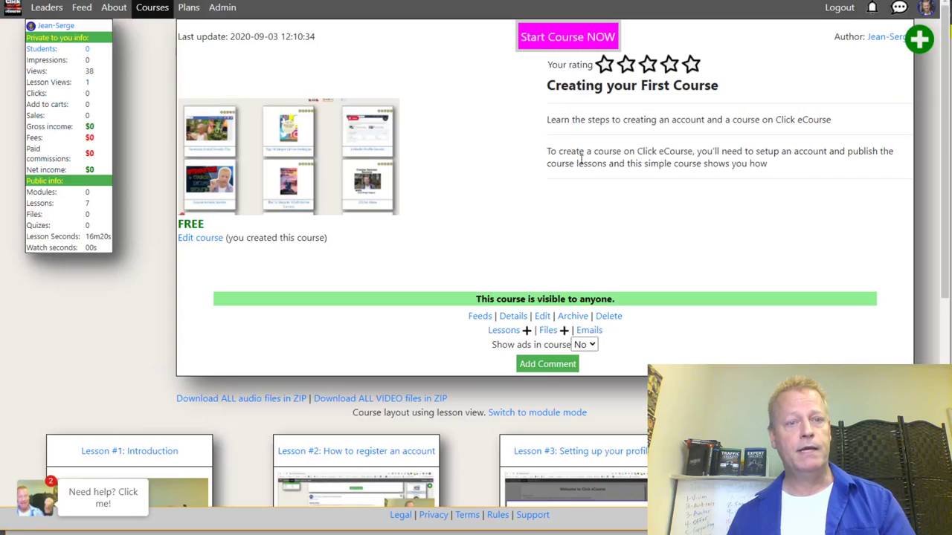
{"action": "scroll", "coordinate": [550, 218], "scroll_direction": "down", "scroll_amount": 4}
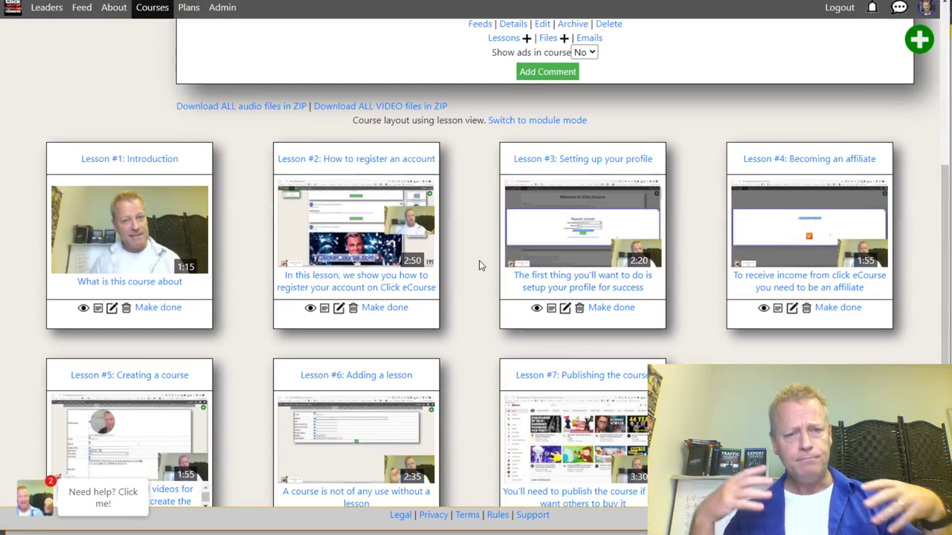
{"action": "scroll", "coordinate": [476, 272], "scroll_direction": "down", "scroll_amount": 2}
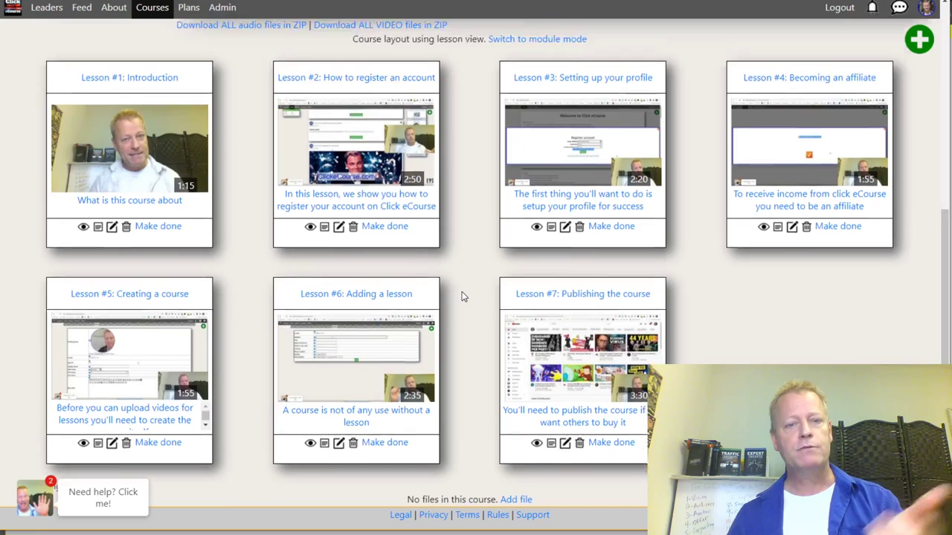
{"action": "scroll", "coordinate": [457, 286], "scroll_direction": "up", "scroll_amount": 7}
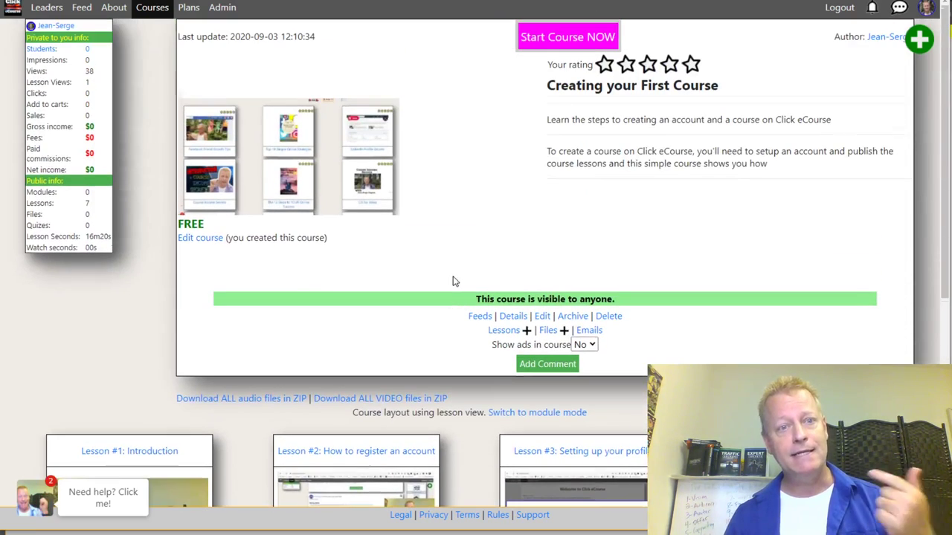
{"action": "scroll", "coordinate": [455, 281], "scroll_direction": "down", "scroll_amount": 6}
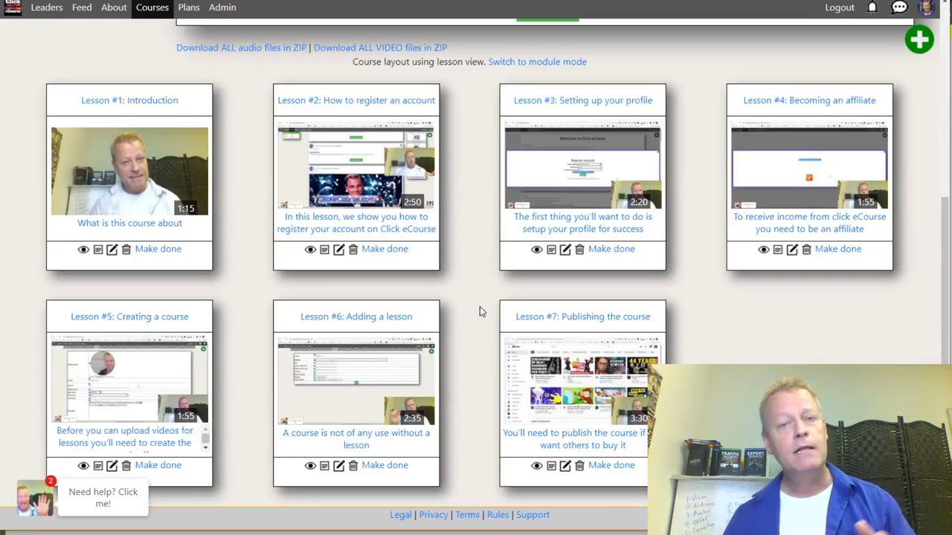
{"action": "scroll", "coordinate": [480, 311], "scroll_direction": "up", "scroll_amount": 6}
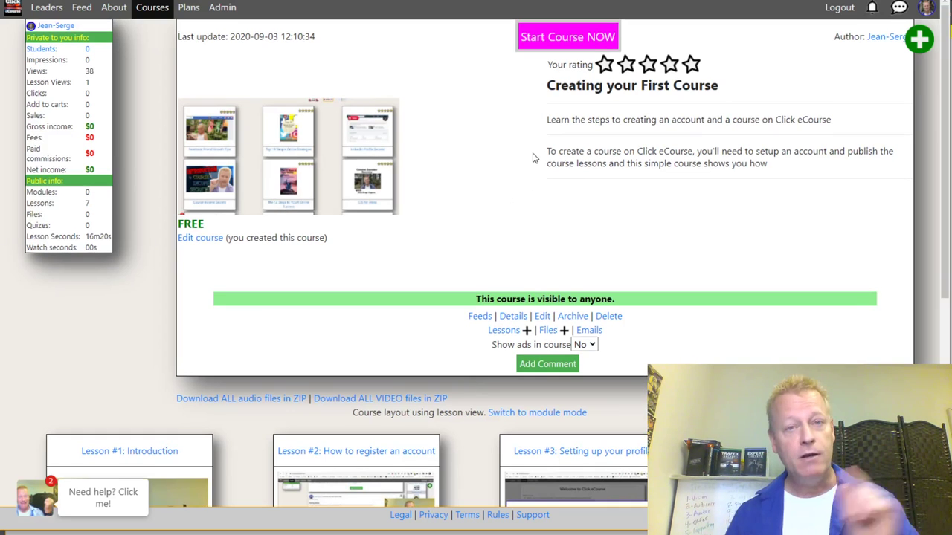
{"action": "scroll", "coordinate": [532, 158], "scroll_direction": "down", "scroll_amount": 6}
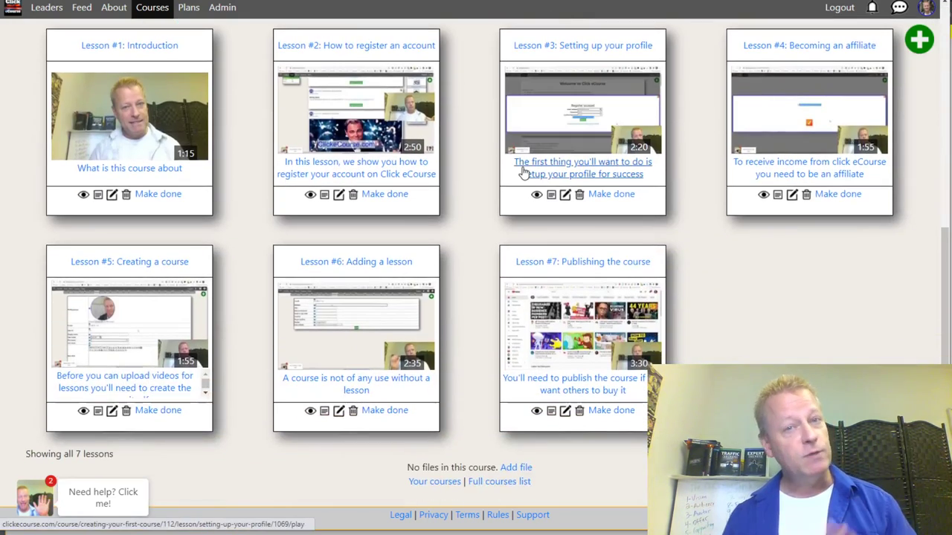
{"action": "scroll", "coordinate": [524, 172], "scroll_direction": "up", "scroll_amount": 3}
{"action": "scroll", "coordinate": [524, 173], "scroll_direction": "up", "scroll_amount": 3}
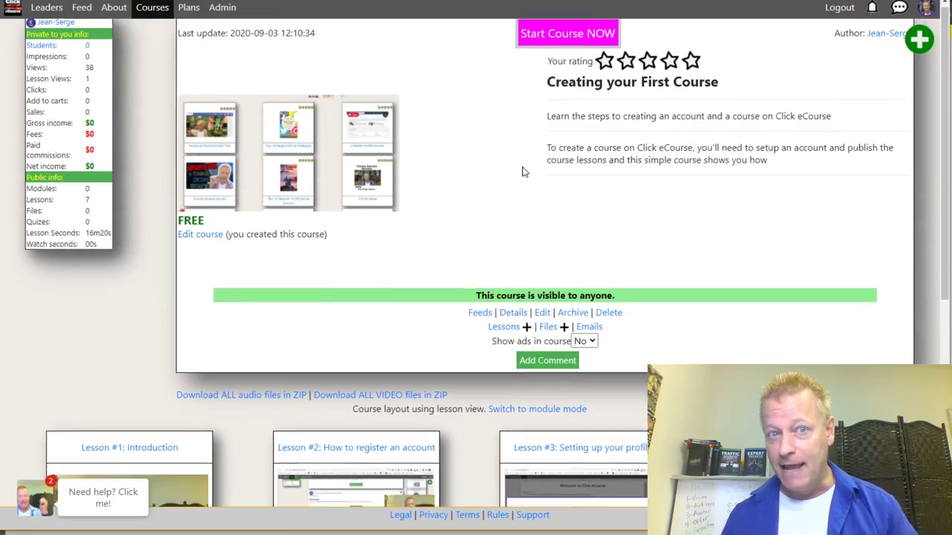
{"action": "scroll", "coordinate": [523, 170], "scroll_direction": "down", "scroll_amount": 7}
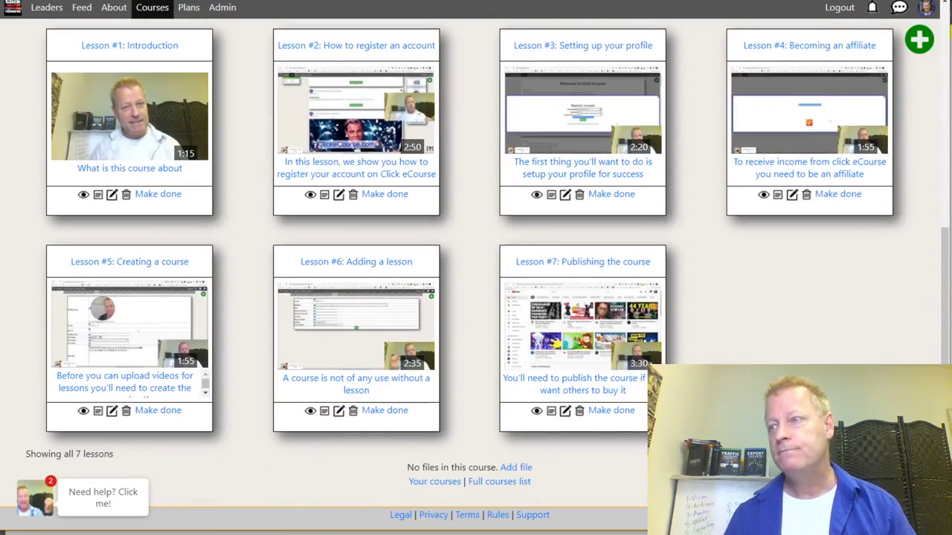